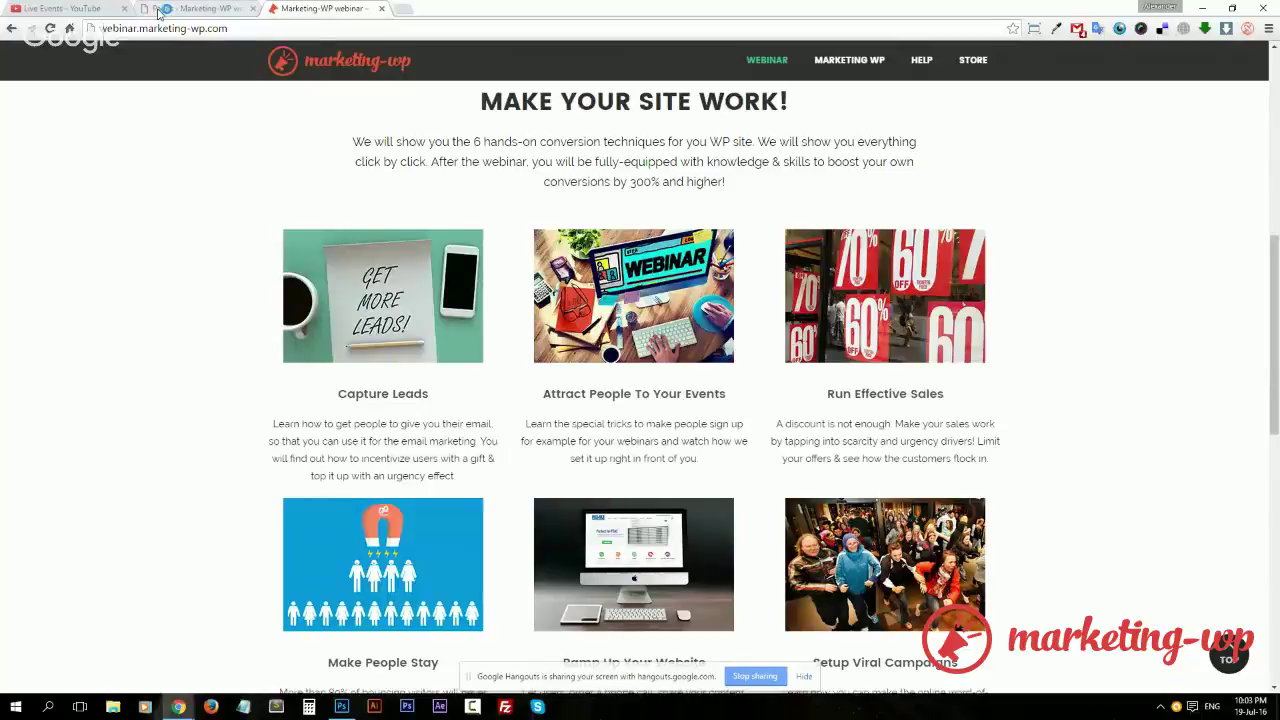
Publish the '1. Capture leads' page and open its live version in a background tab
click(158, 12)
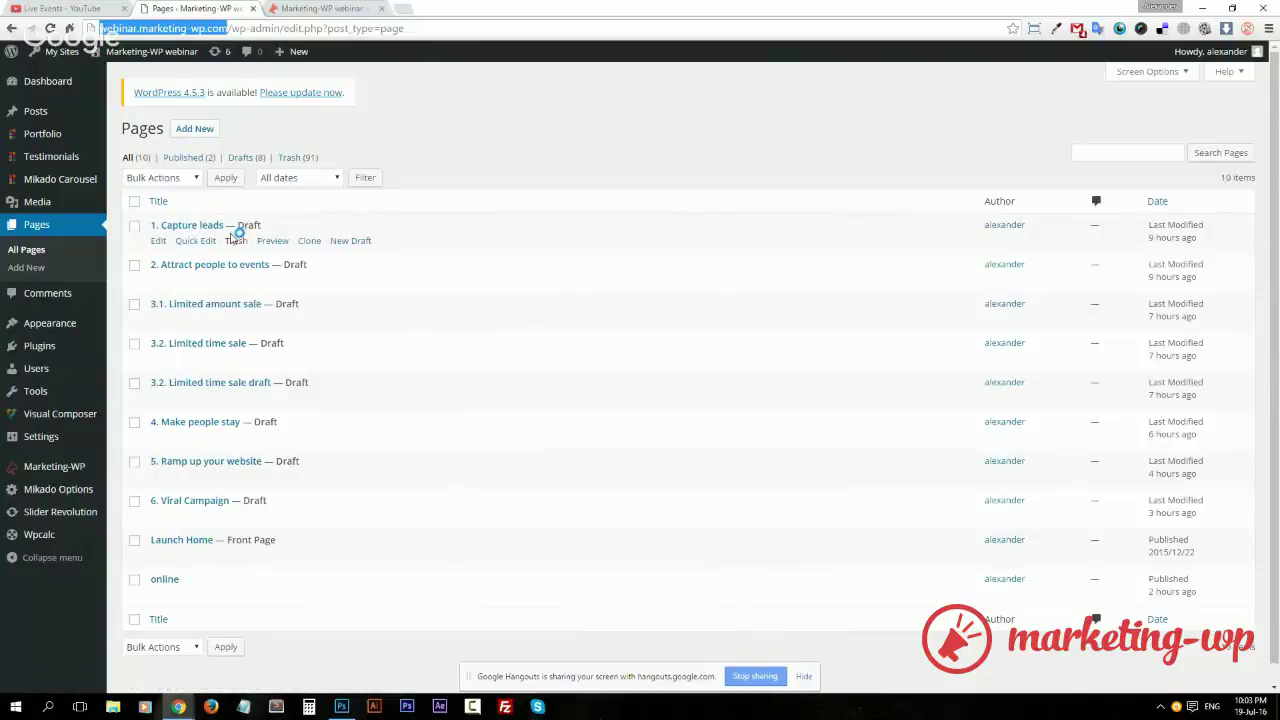
click(205, 226)
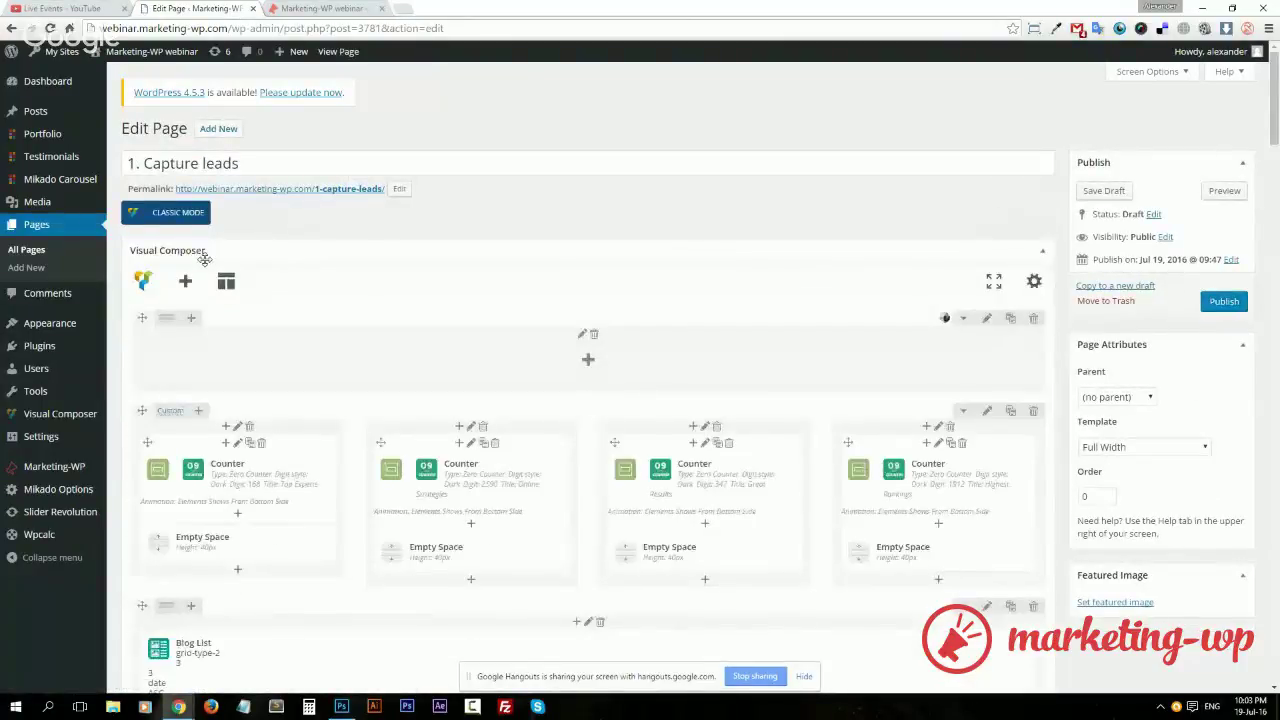
click(1216, 304)
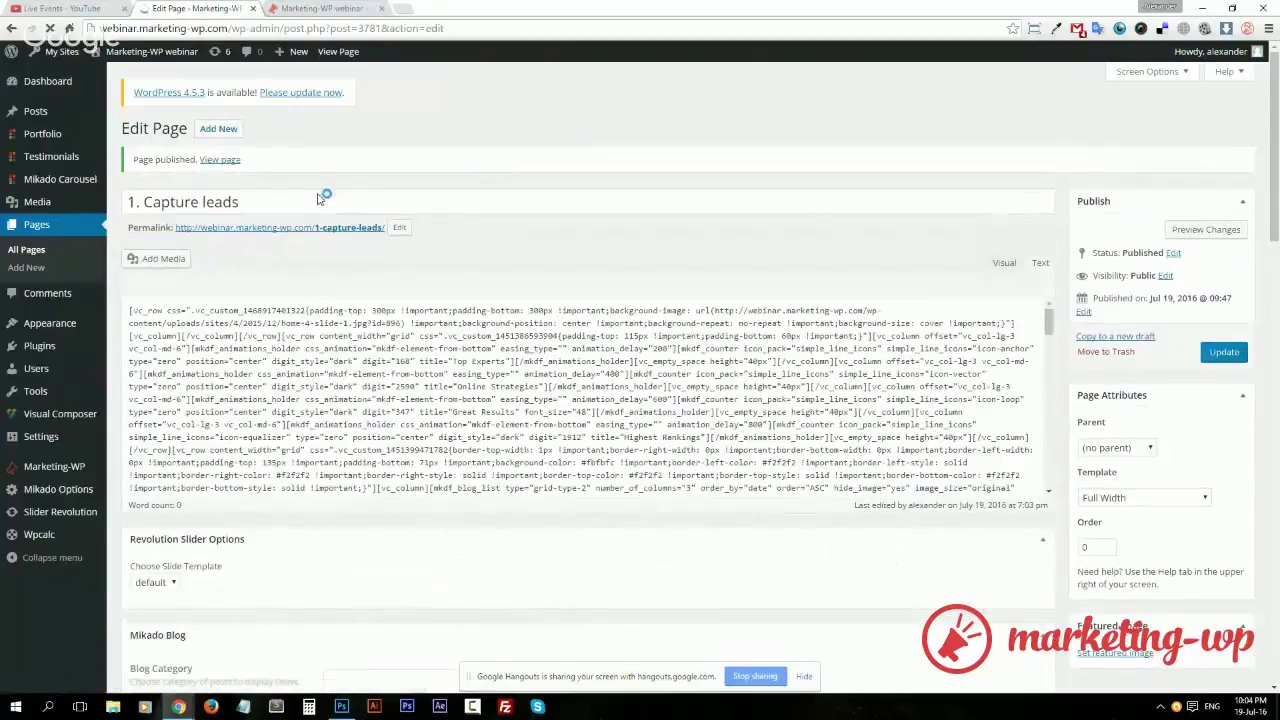
middle_click(355, 229)
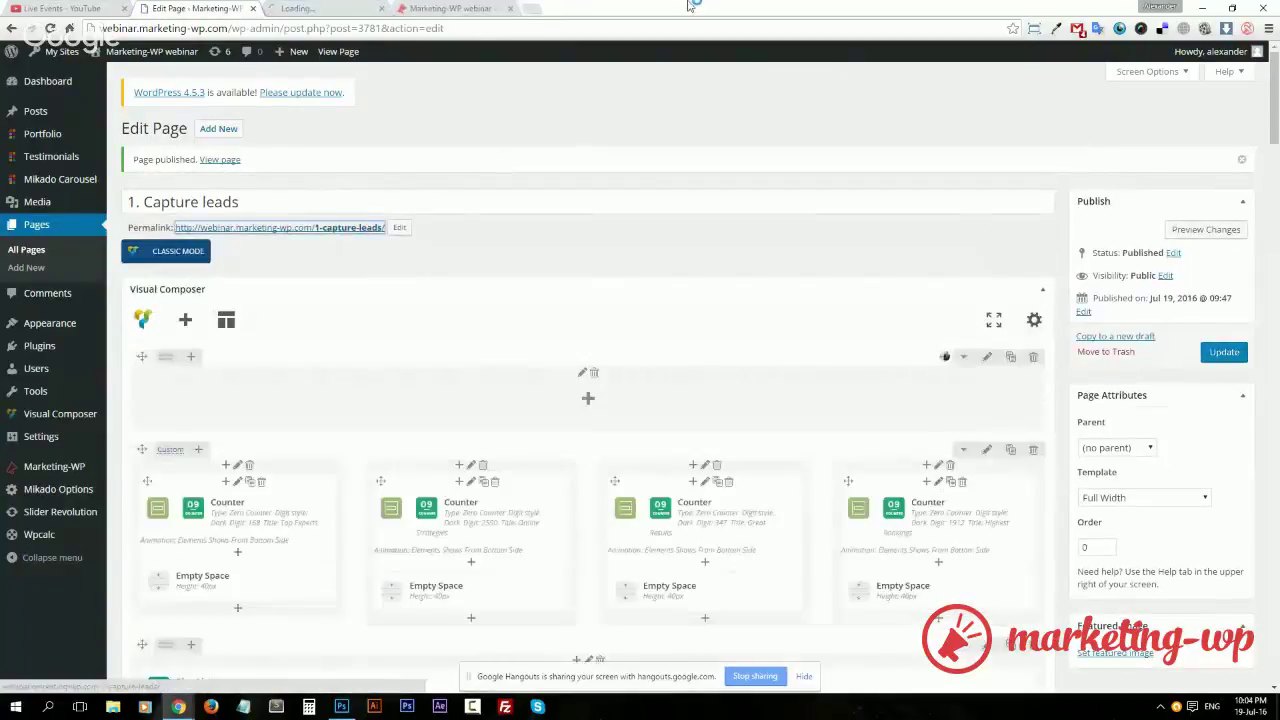
View the live '1. Capture leads' page, scrolling through it and back to the top
click(303, 12)
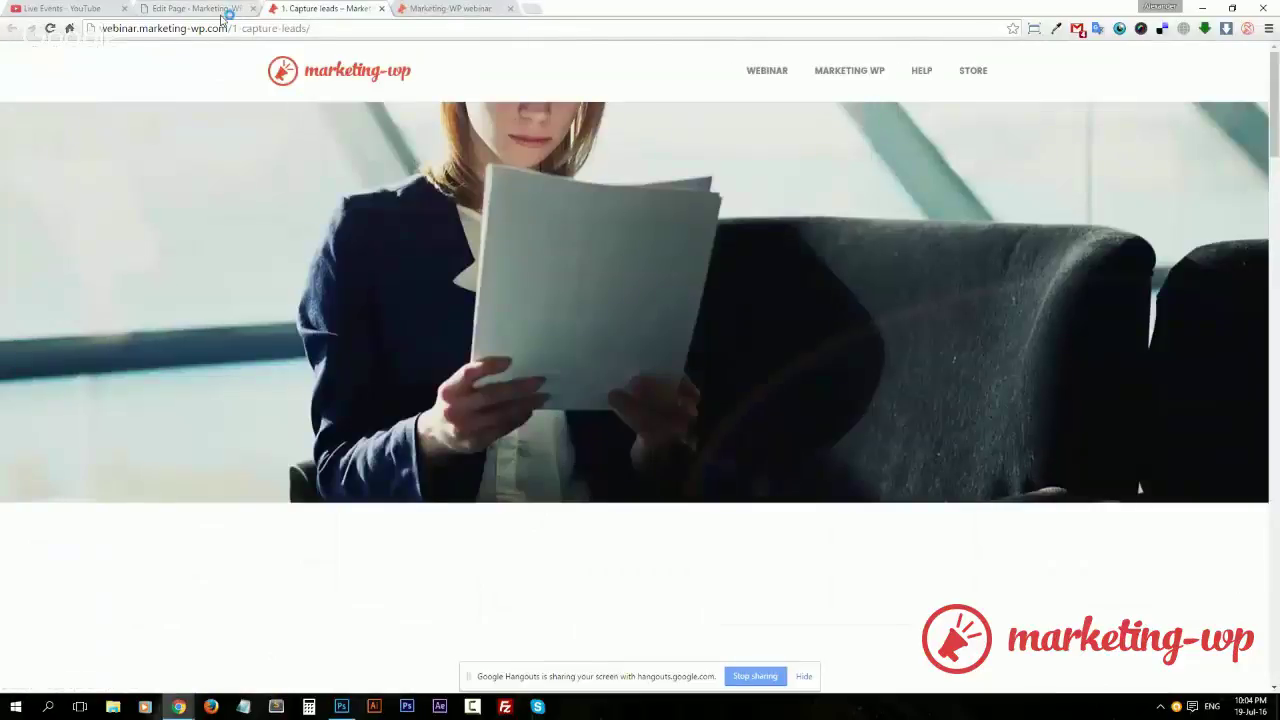
scroll(824, 418, down, 4)
scroll(824, 418, up, 4)
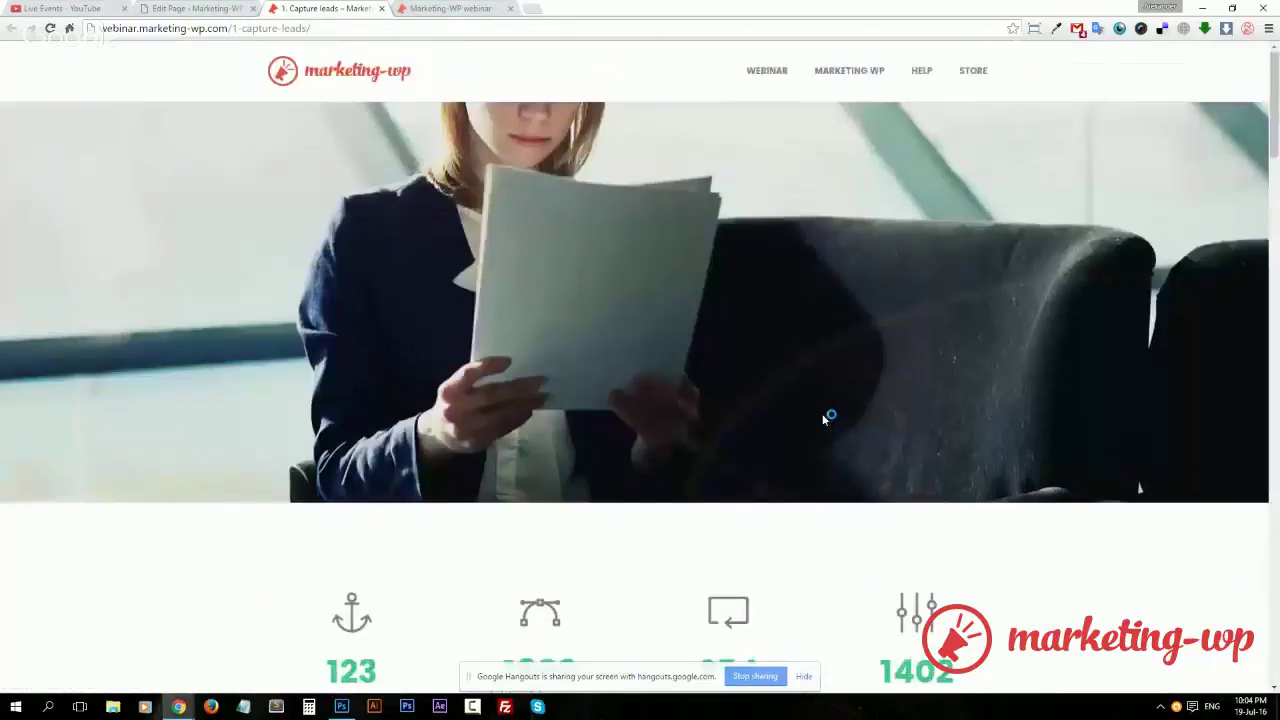
scroll(824, 418, down, 8)
scroll(824, 418, down, 4)
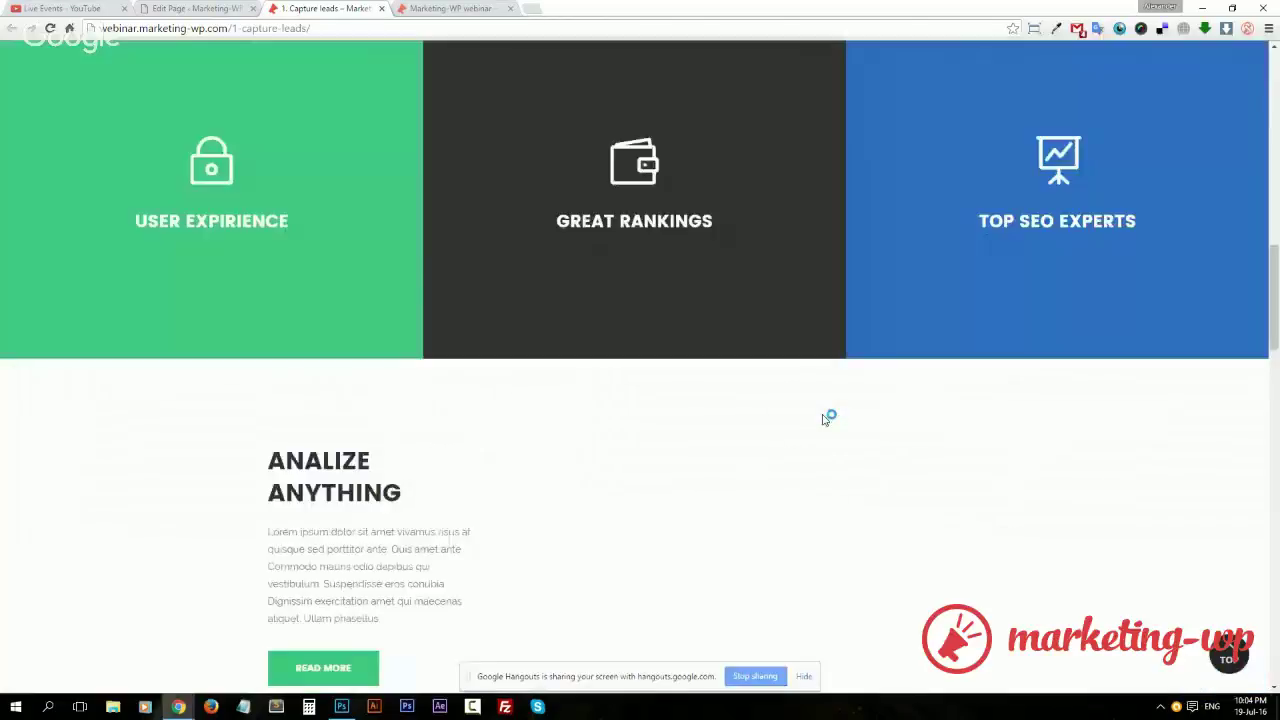
scroll(824, 418, down, 4)
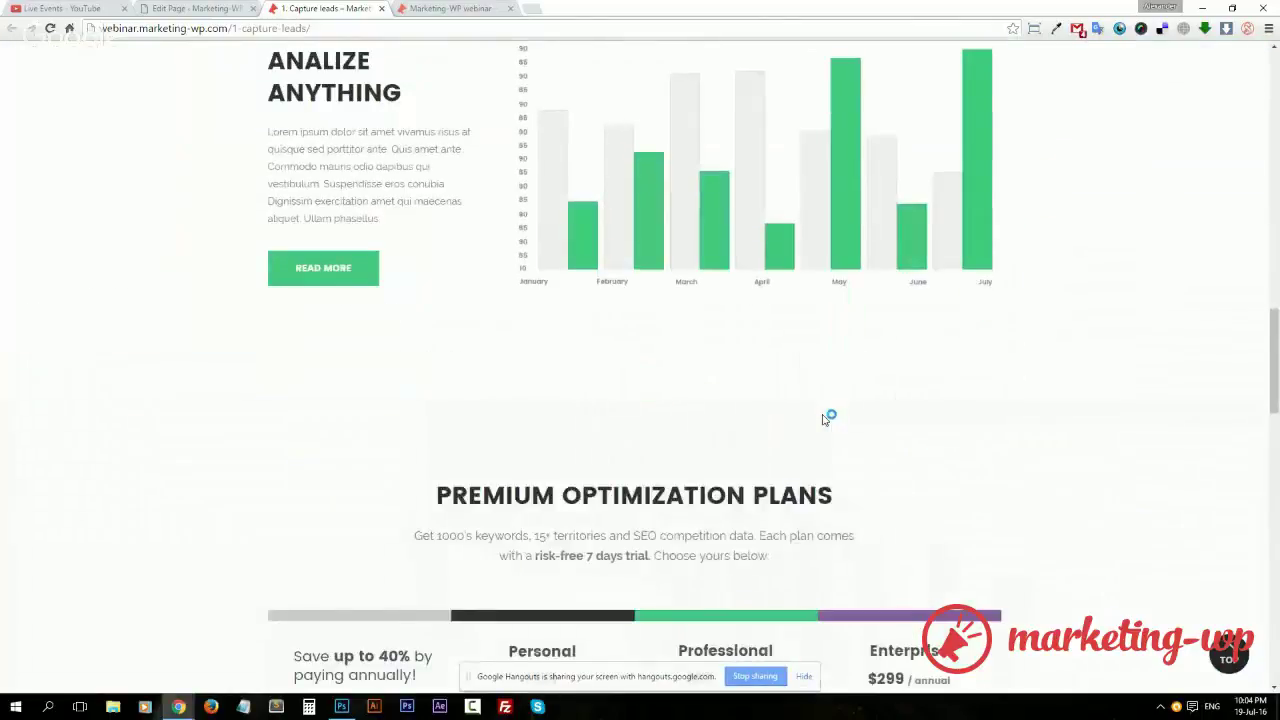
scroll(824, 418, down, 4)
scroll(824, 418, down, 3)
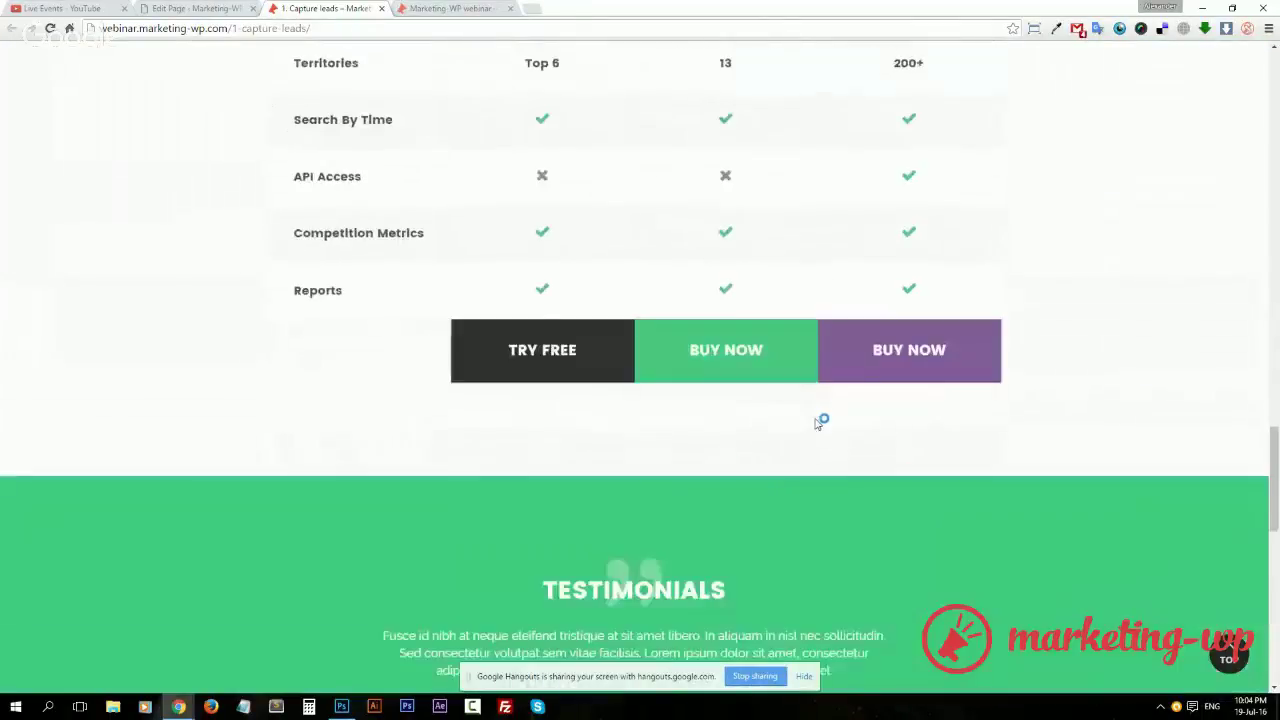
scroll(820, 420, up, 7)
scroll(810, 427, up, 13)
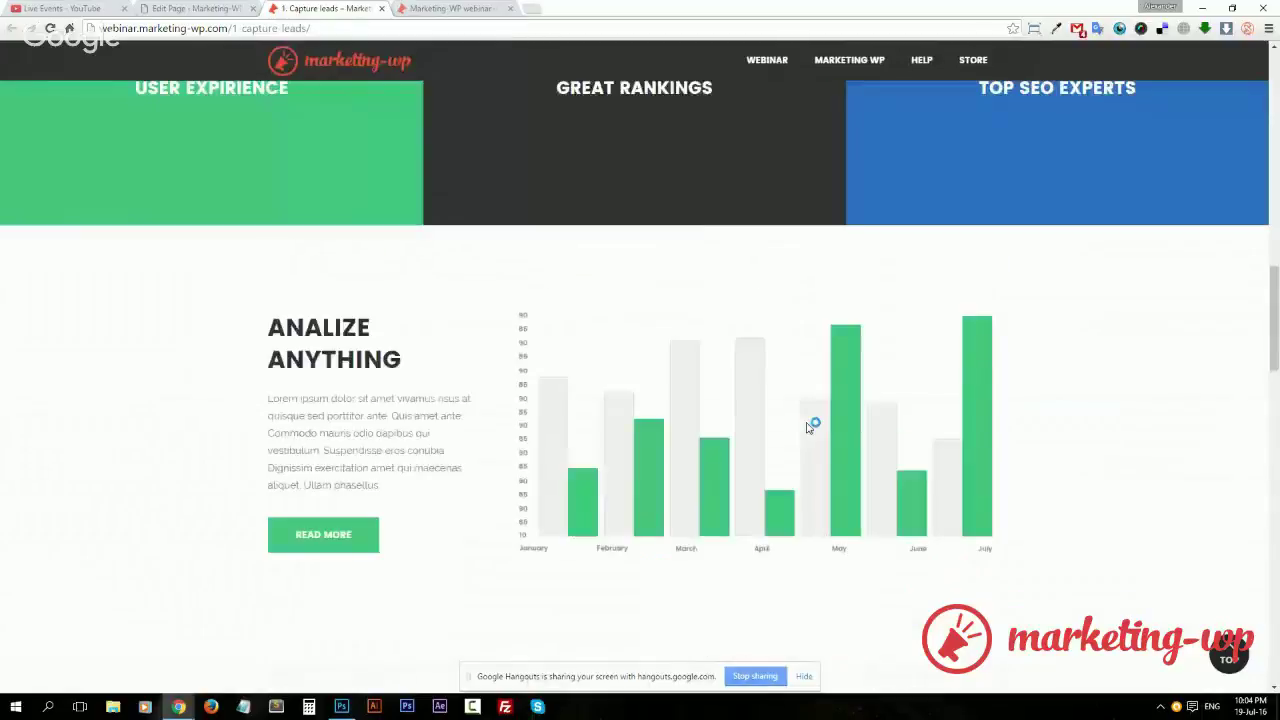
scroll(803, 430, up, 3)
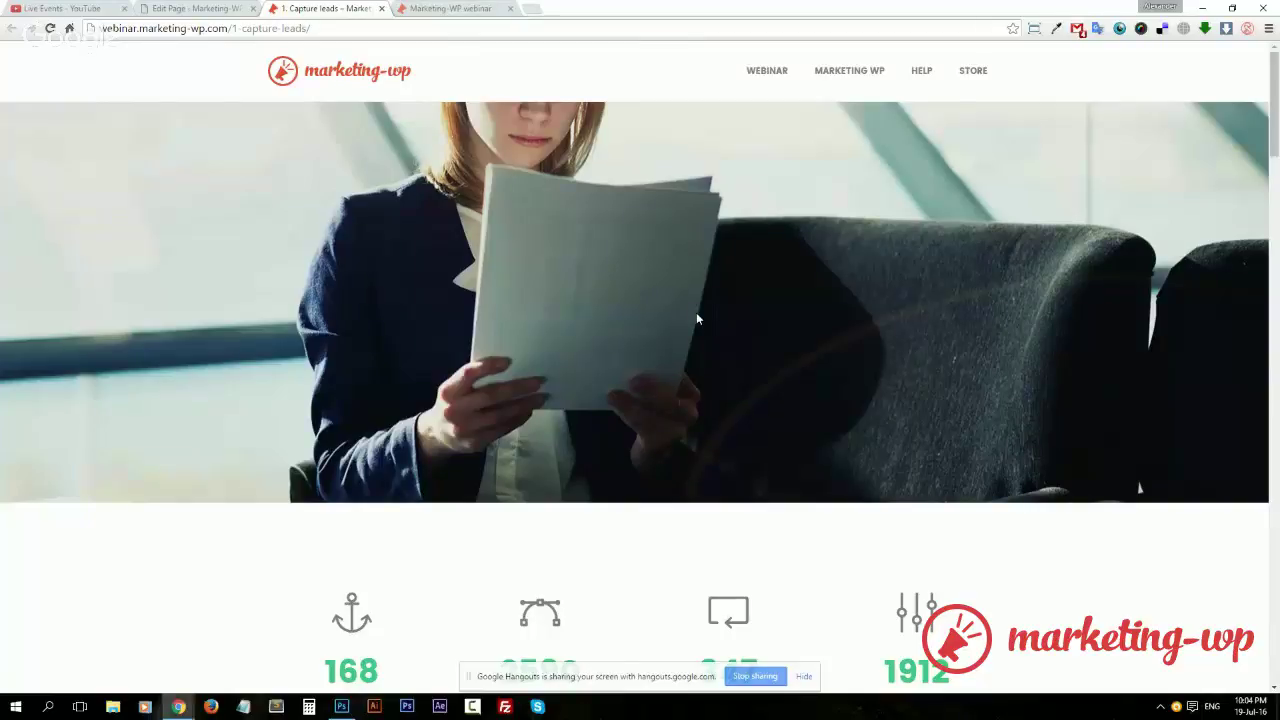
Switch between the Edit Page and live page tabs, ending on the page editor
click(186, 8)
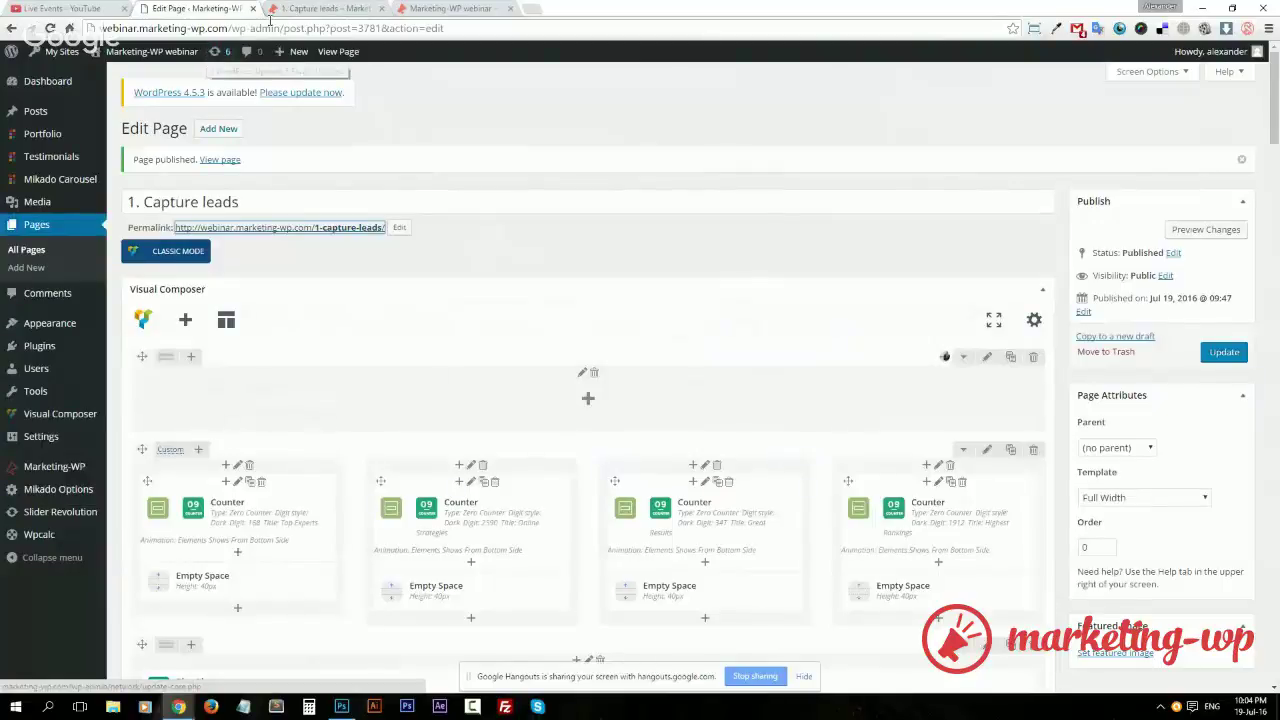
key(ctrl+Tab)
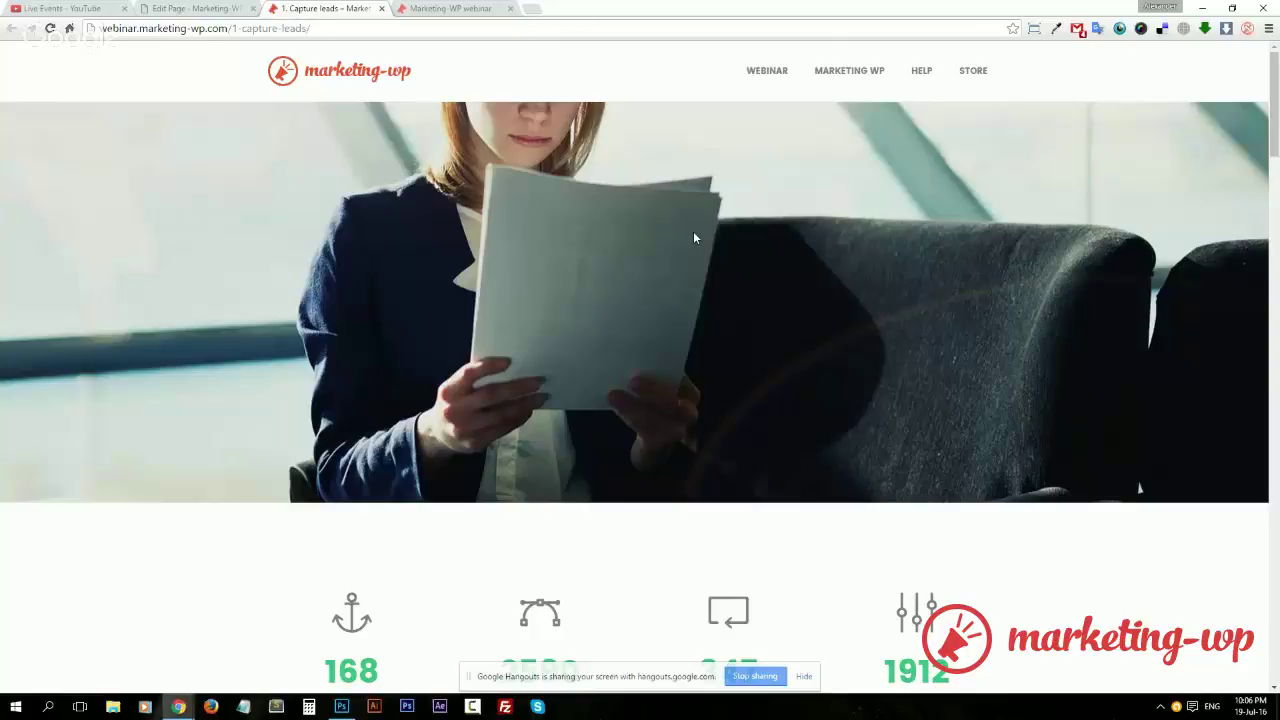
click(226, 10)
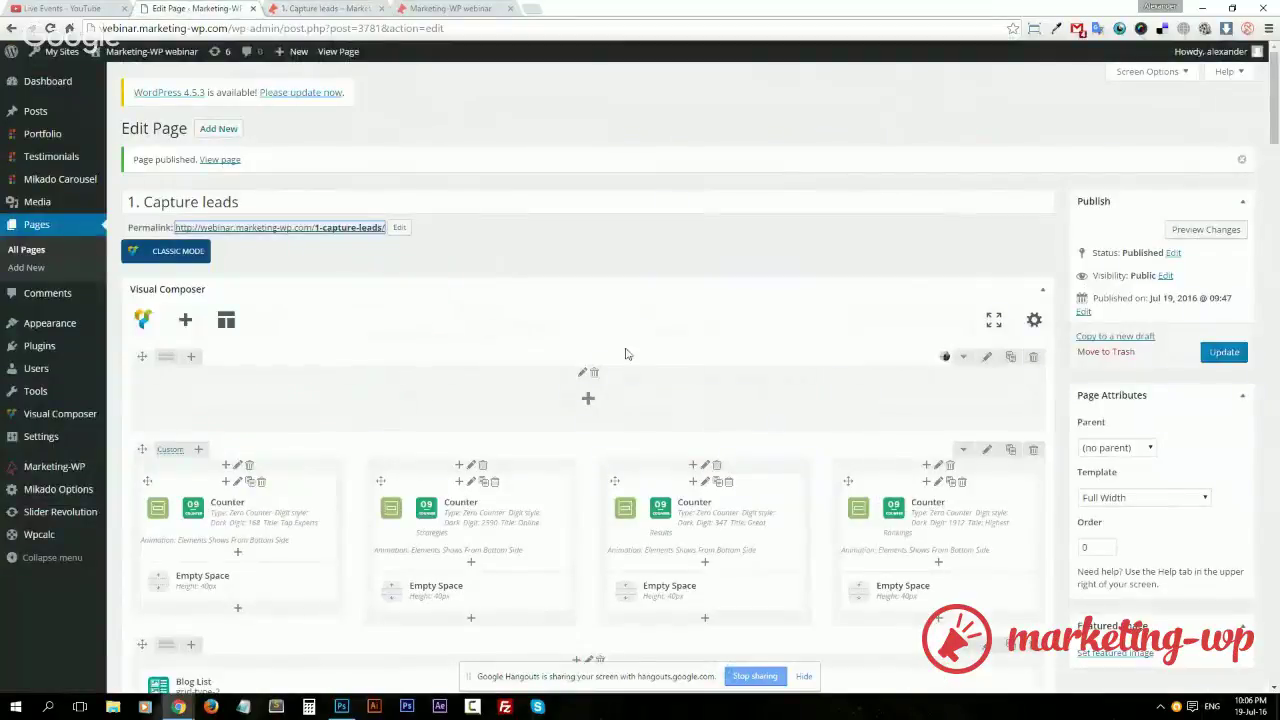
key(ctrl+Tab)
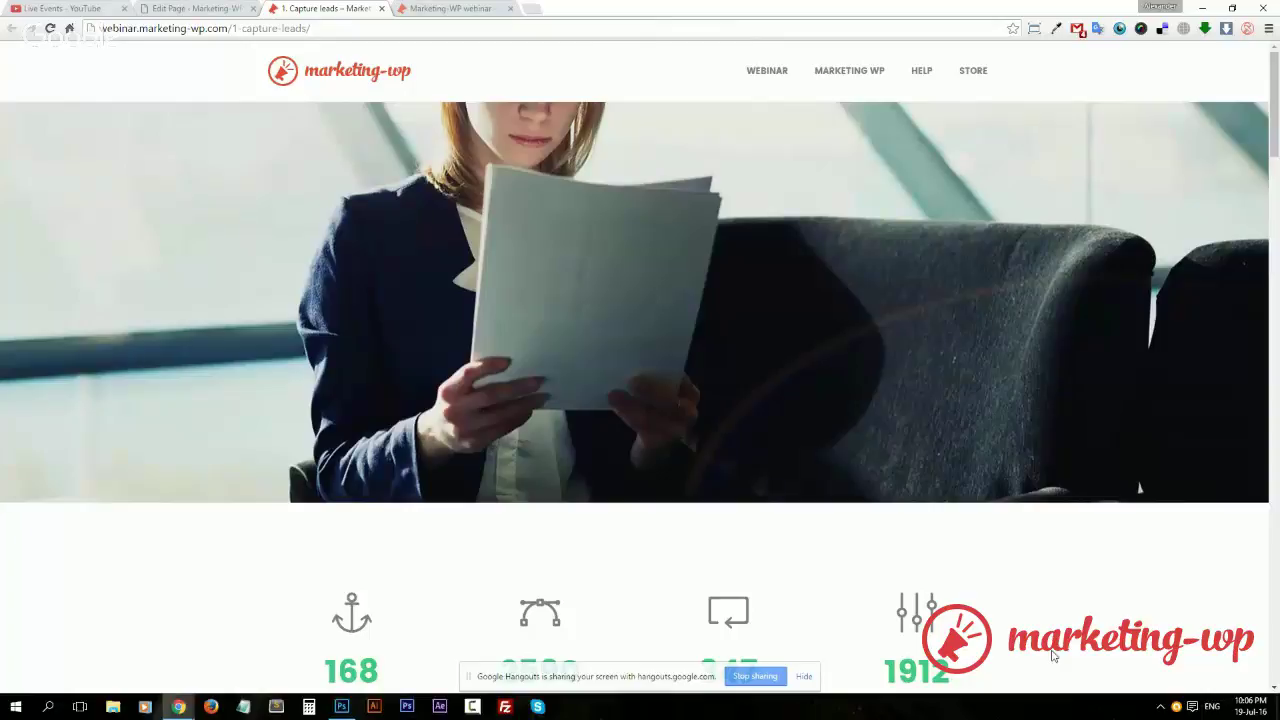
click(167, 8)
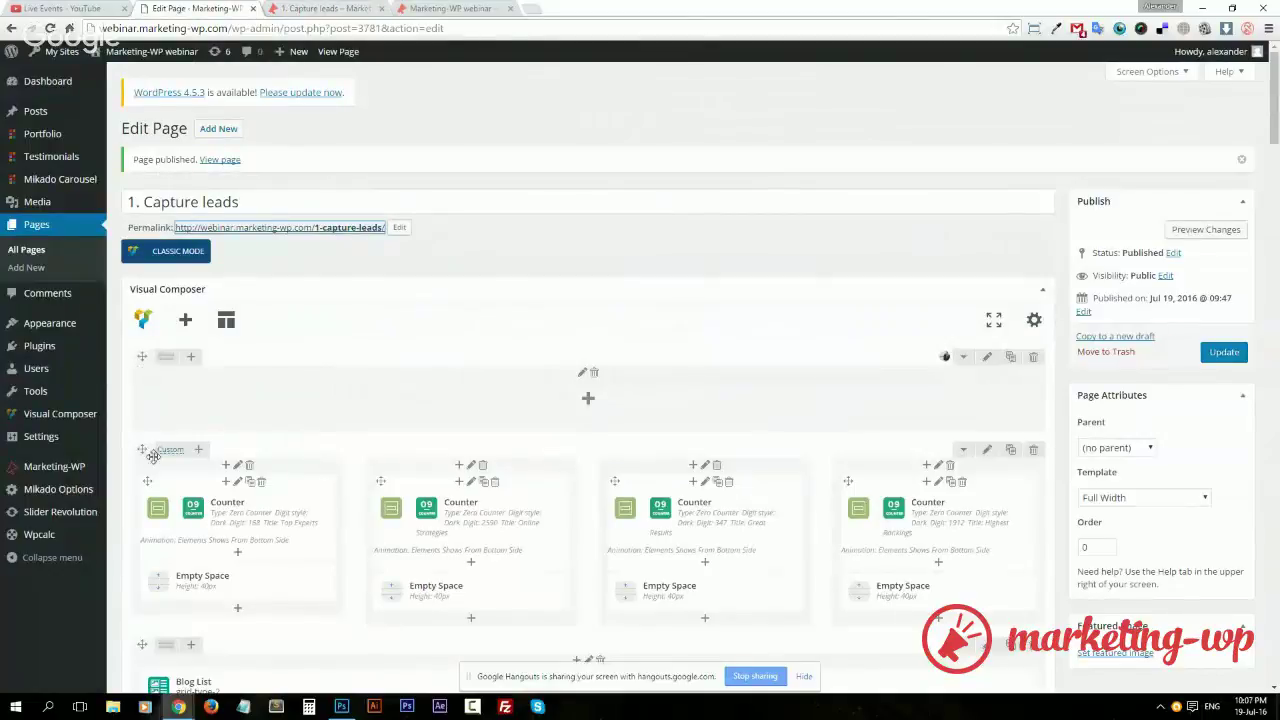
Go from Marketing-WP to the Forms Pro list and start a new form
click(81, 475)
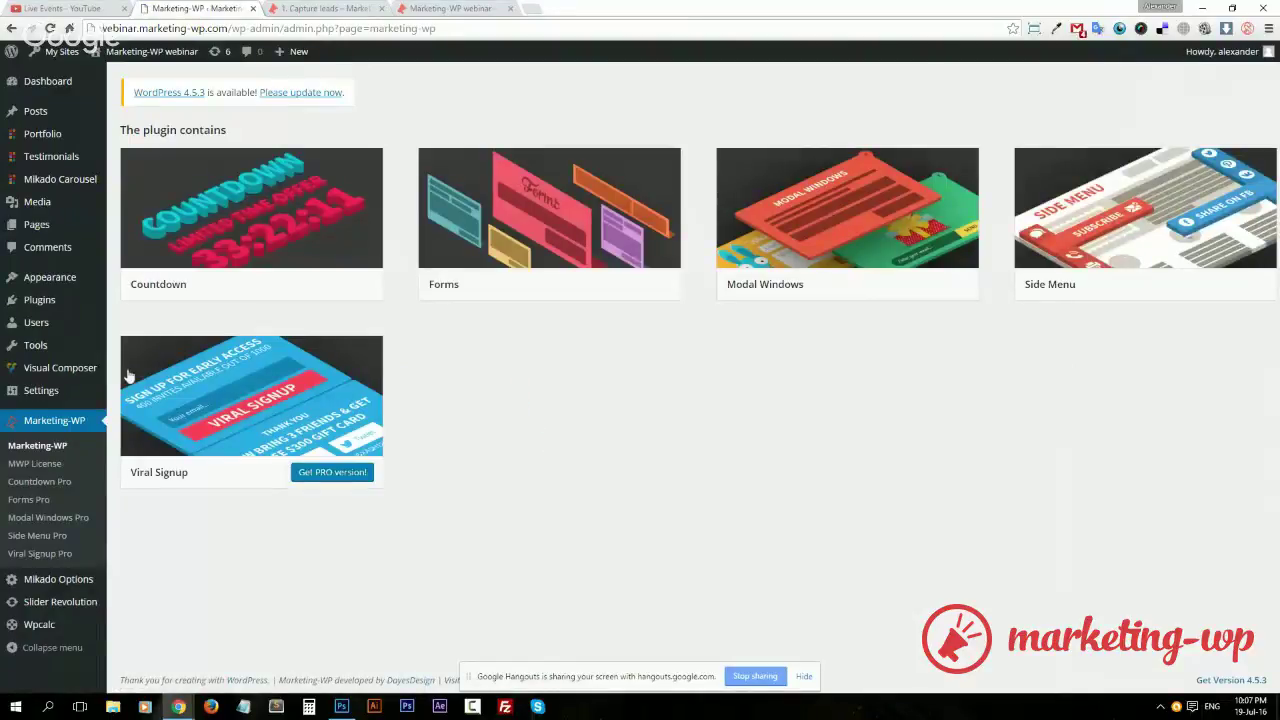
click(46, 501)
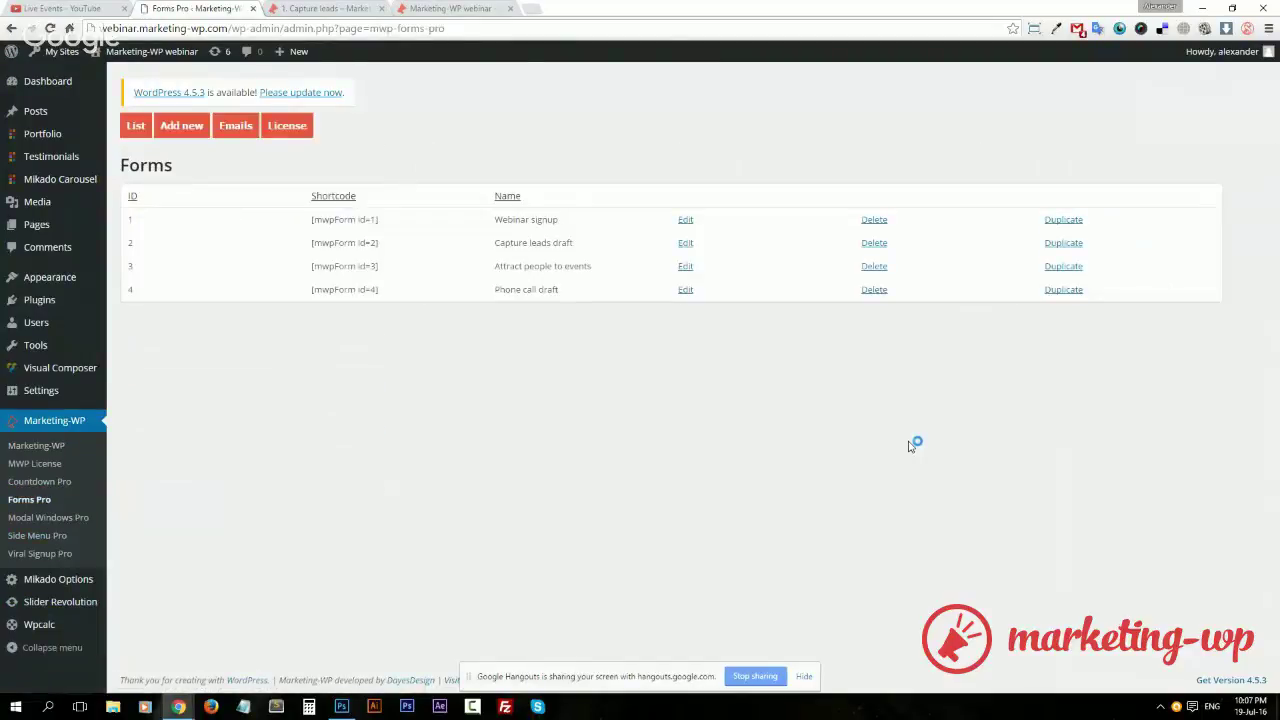
click(178, 126)
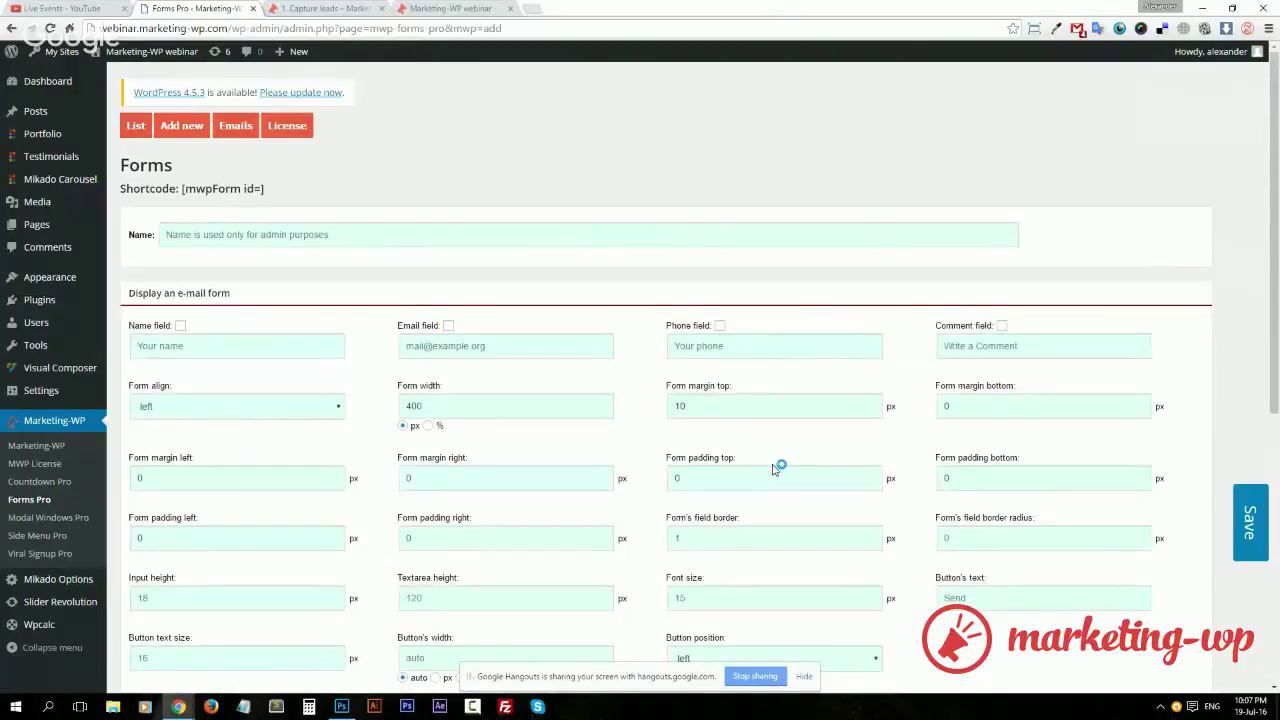
Enable the Email field and name the form 'Capture form'
click(448, 326)
click(376, 237)
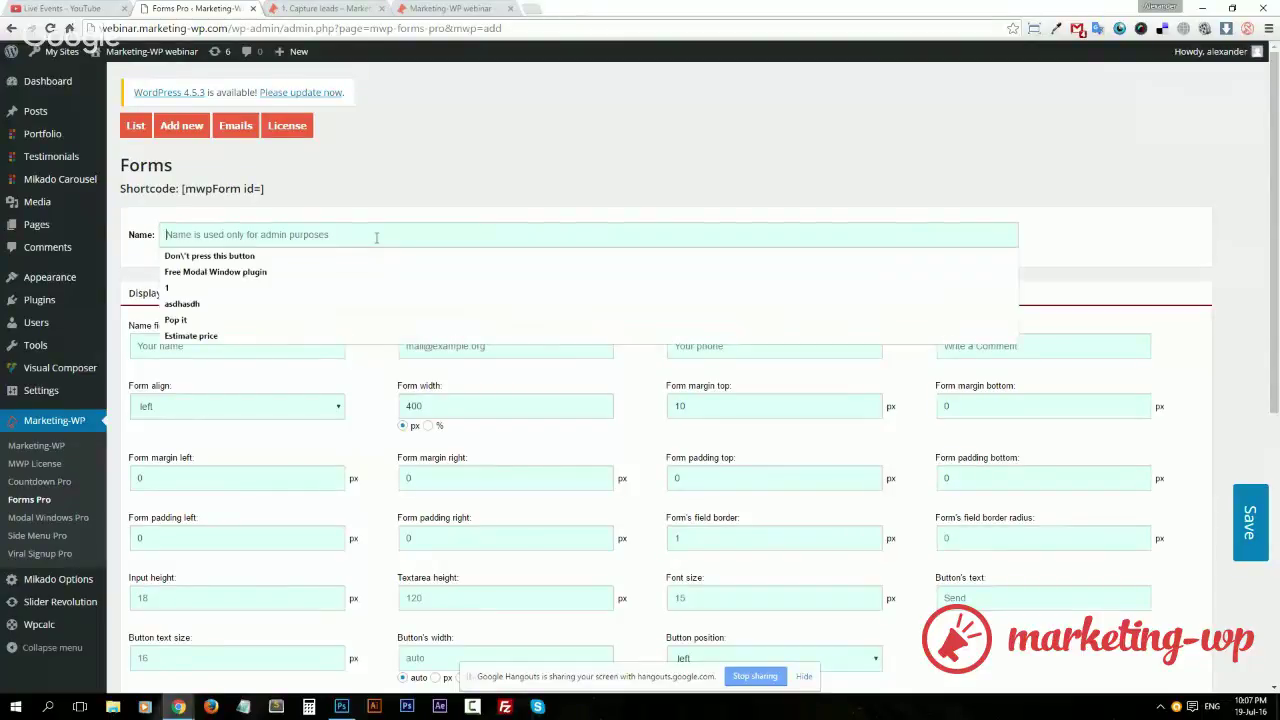
text(Capture )
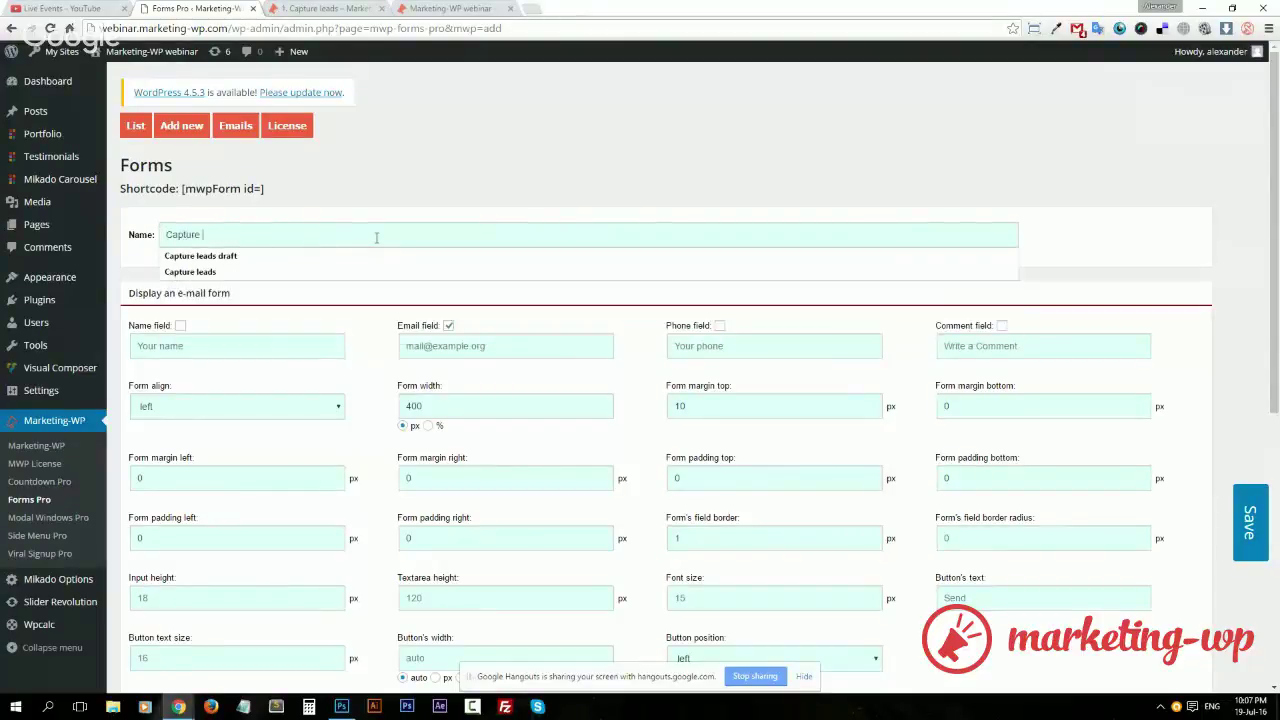
text(forms)
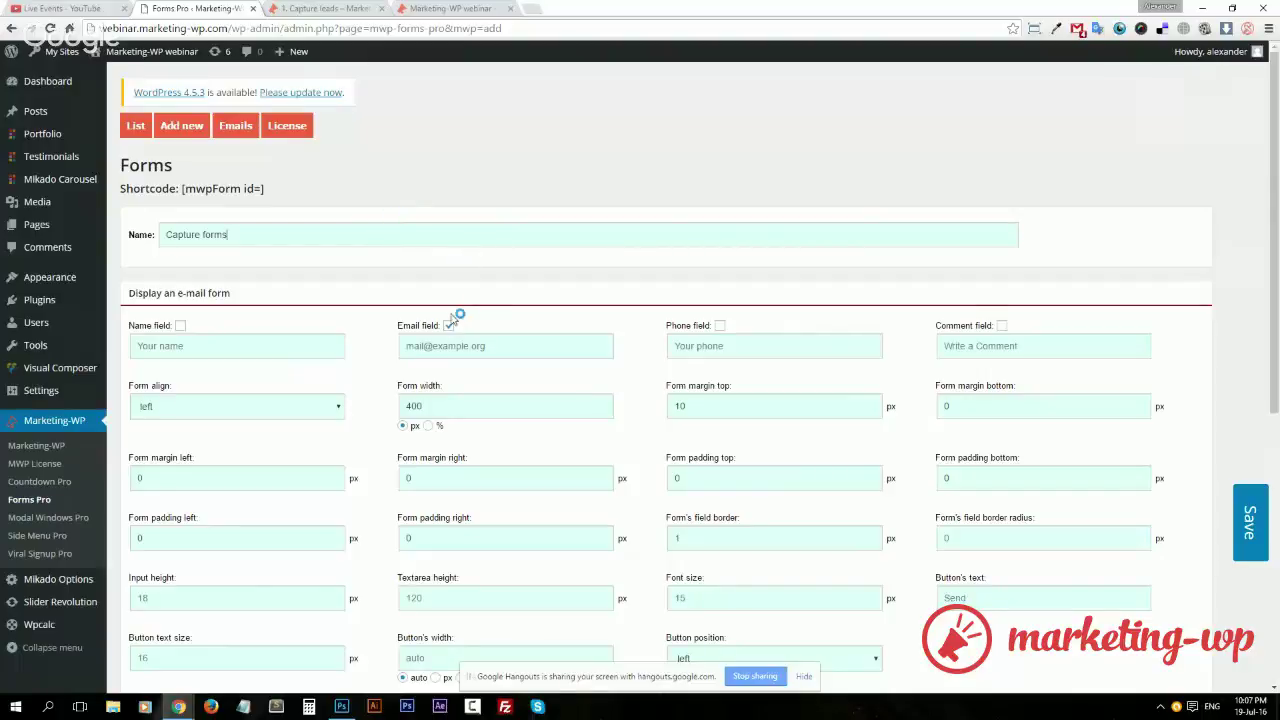
Set the form width to 100% with center alignment, and select the top margin value
double_click(426, 404)
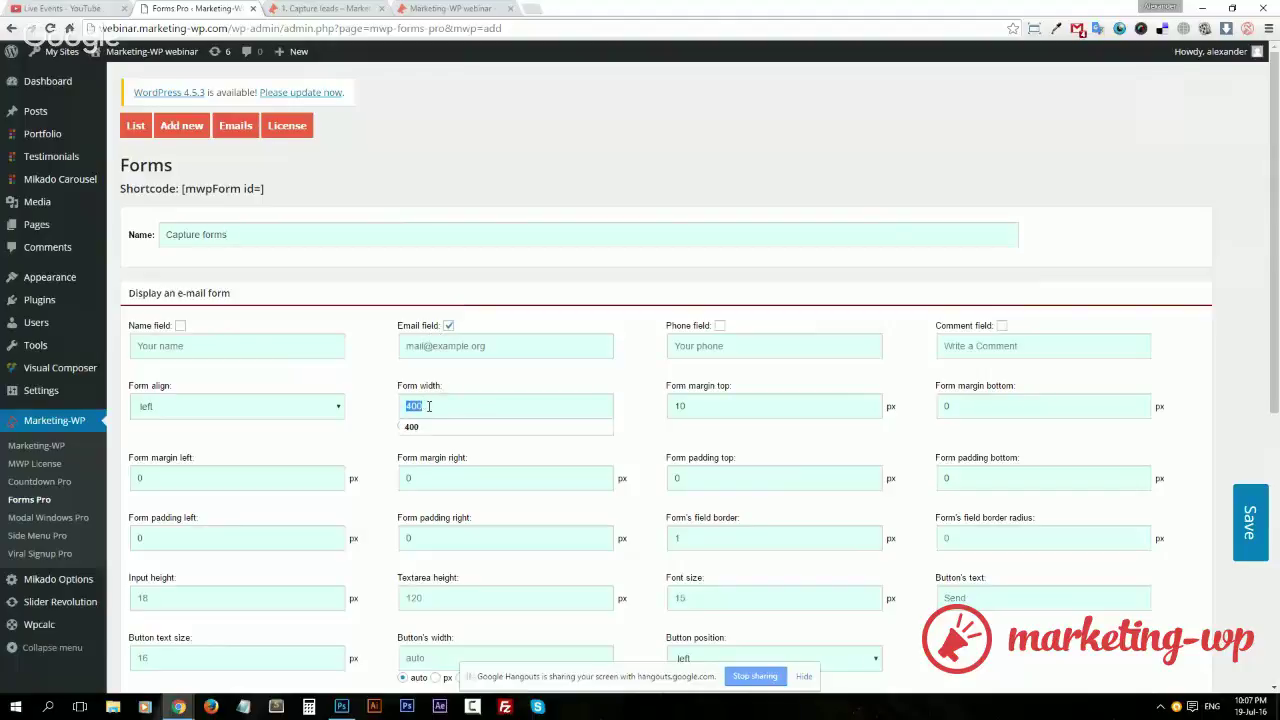
text(100)
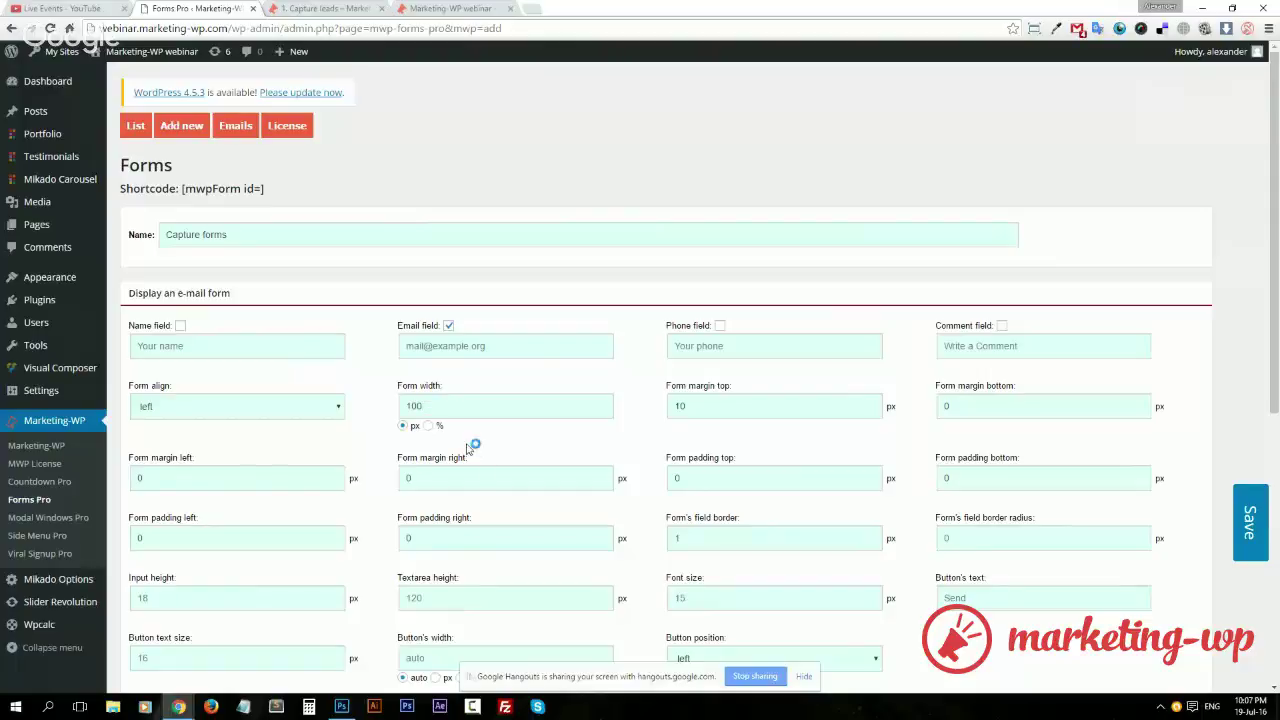
click(428, 425)
click(297, 410)
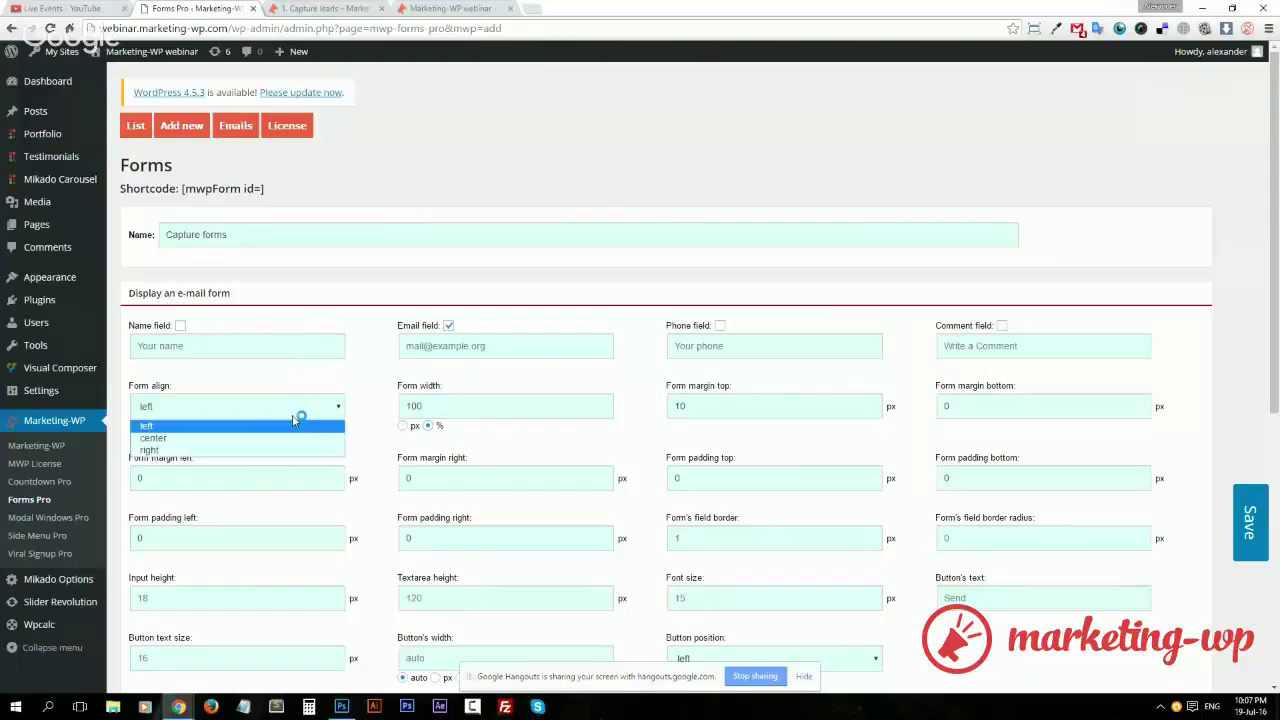
click(238, 436)
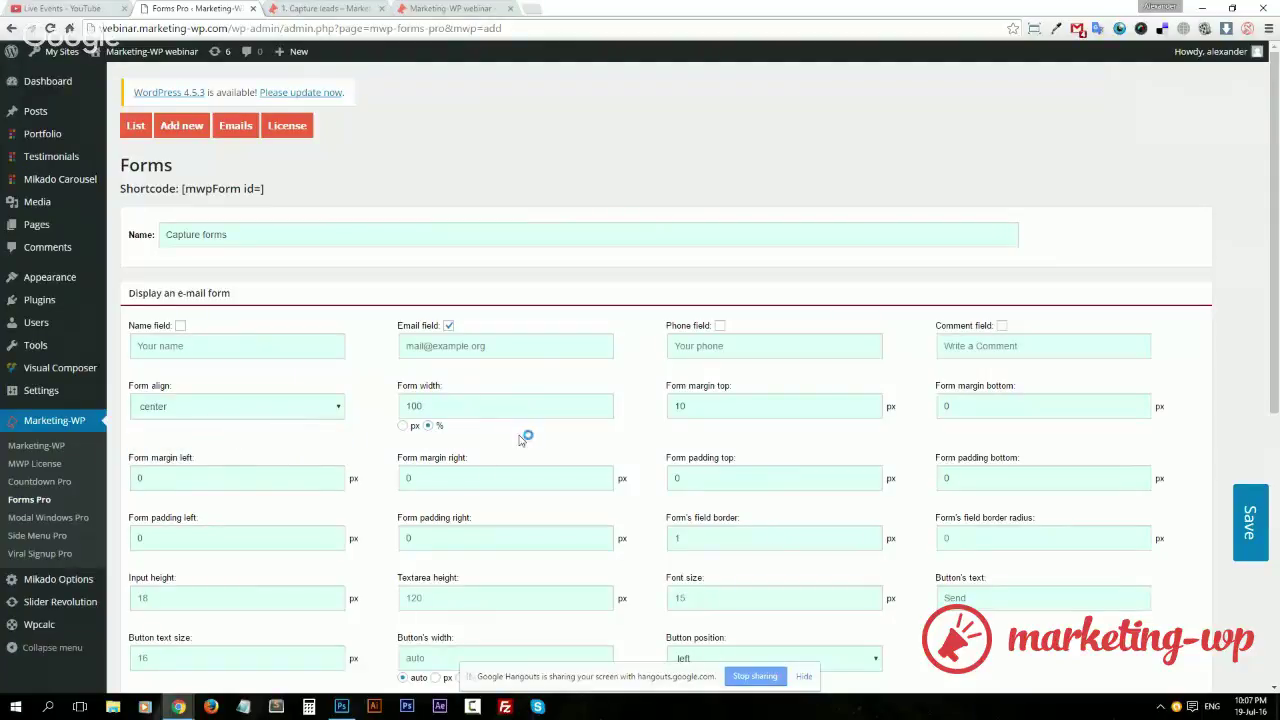
click(714, 418)
double_click(714, 411)
Set the input field height to 50
scroll(714, 411, down, 2)
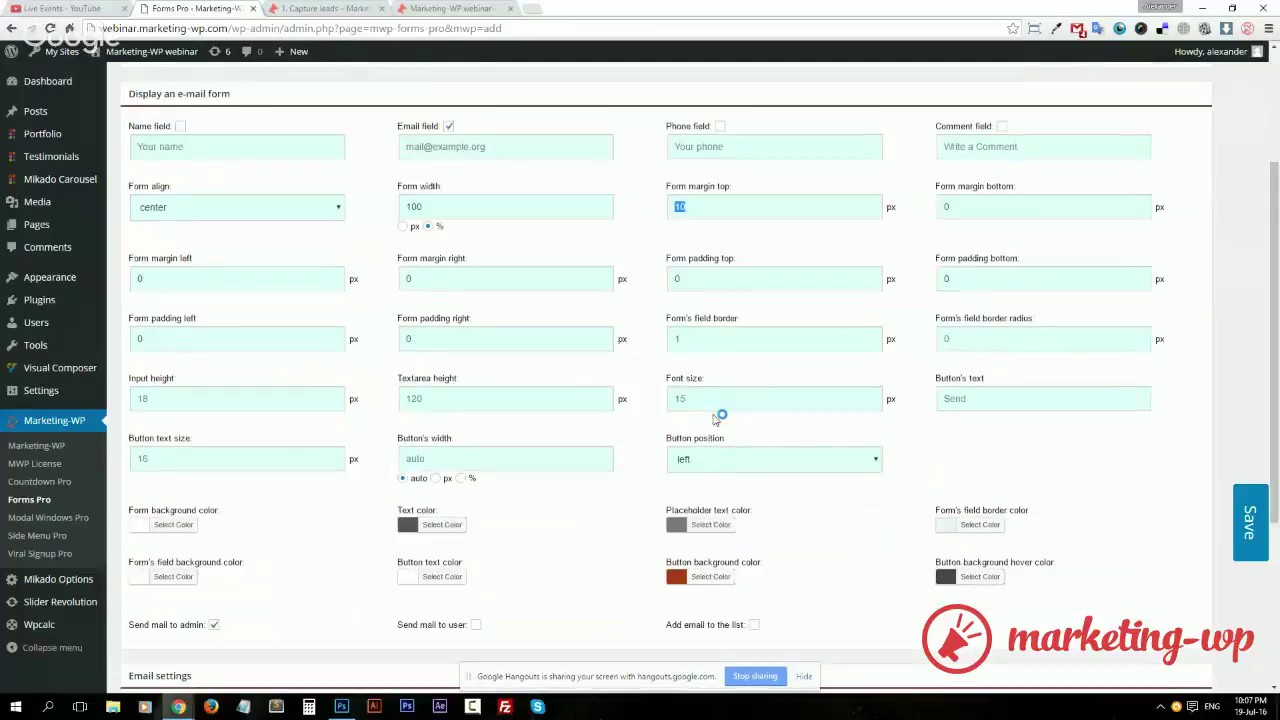
click(268, 405)
click(268, 405)
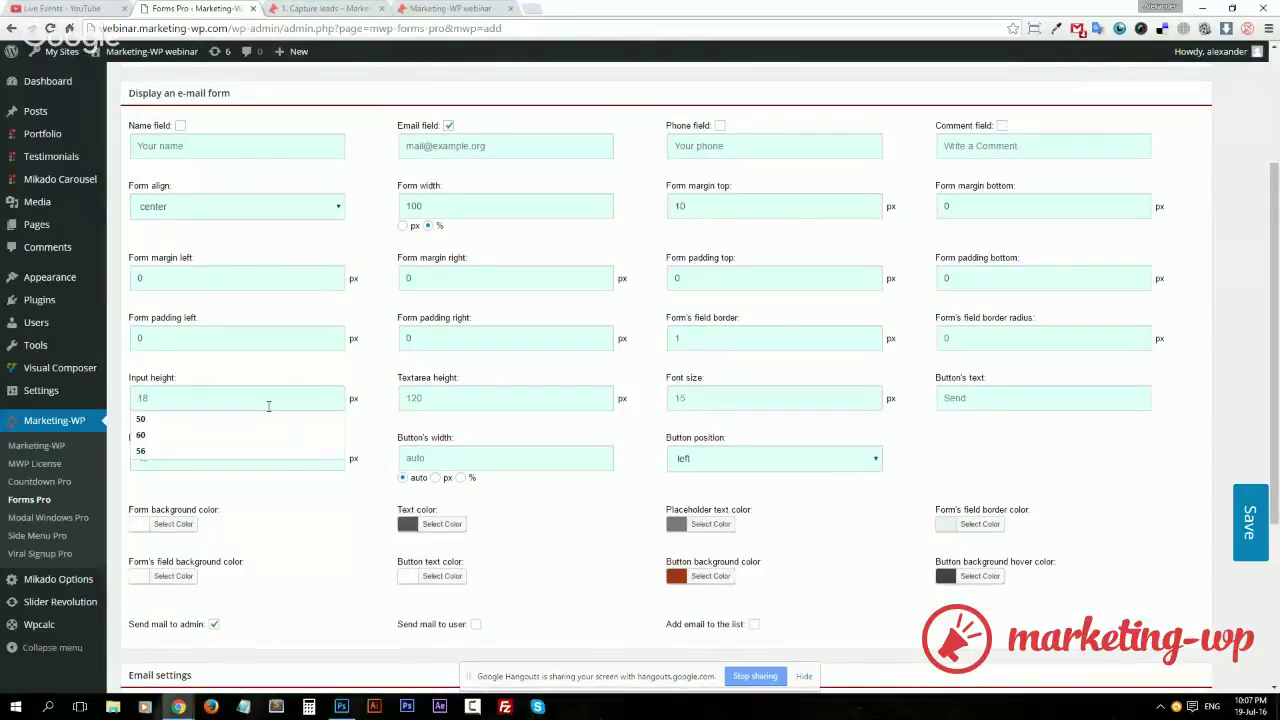
text(50)
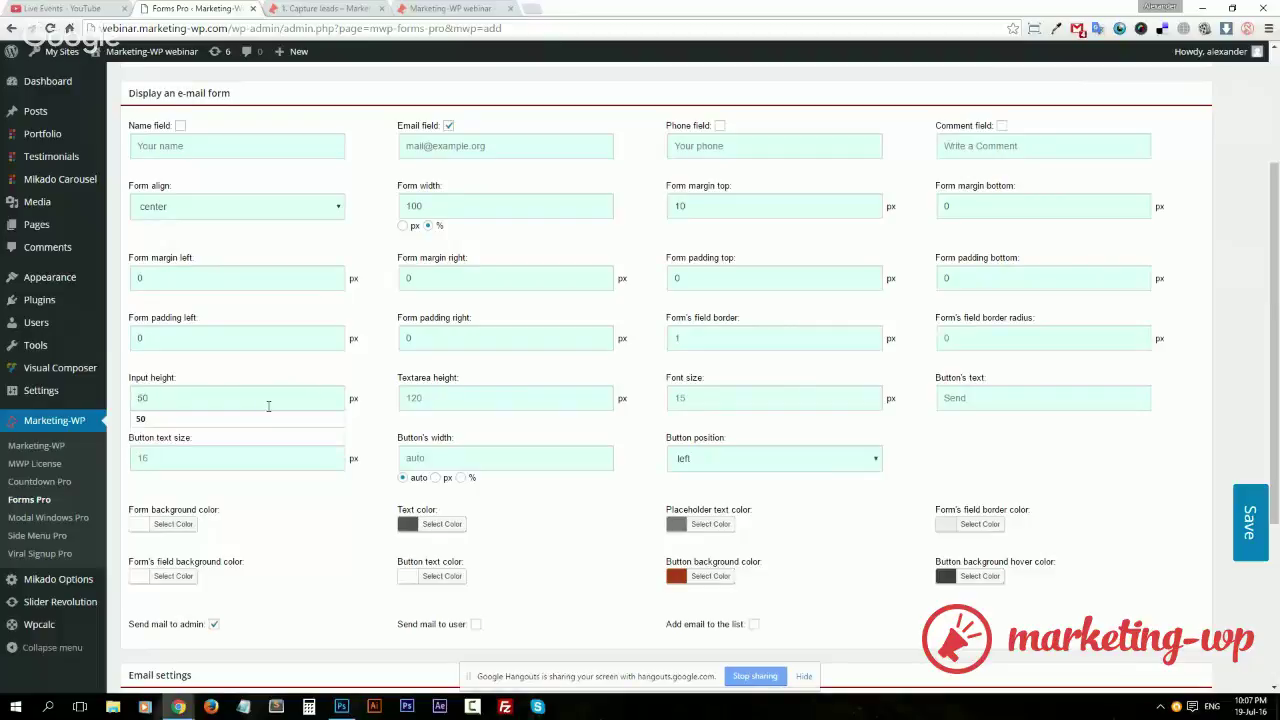
click(1212, 388)
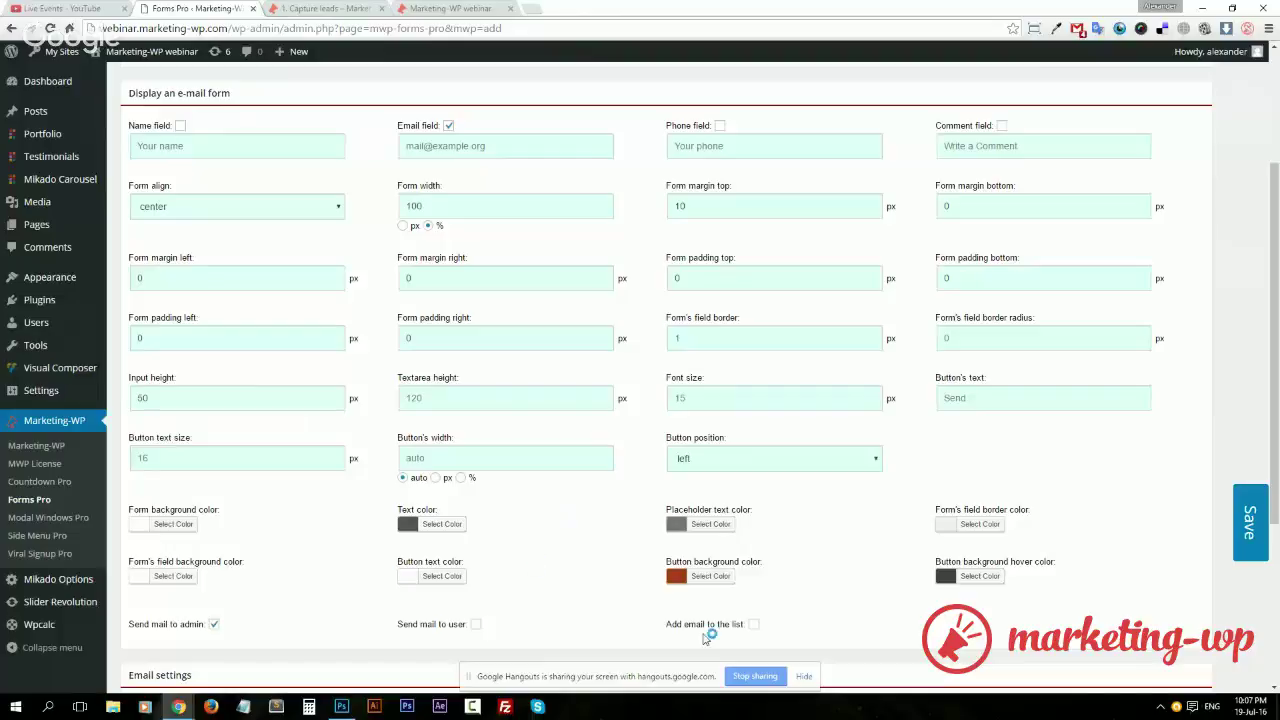
Make the button background and button hover colours green
click(706, 576)
scroll(900, 350, down, 3)
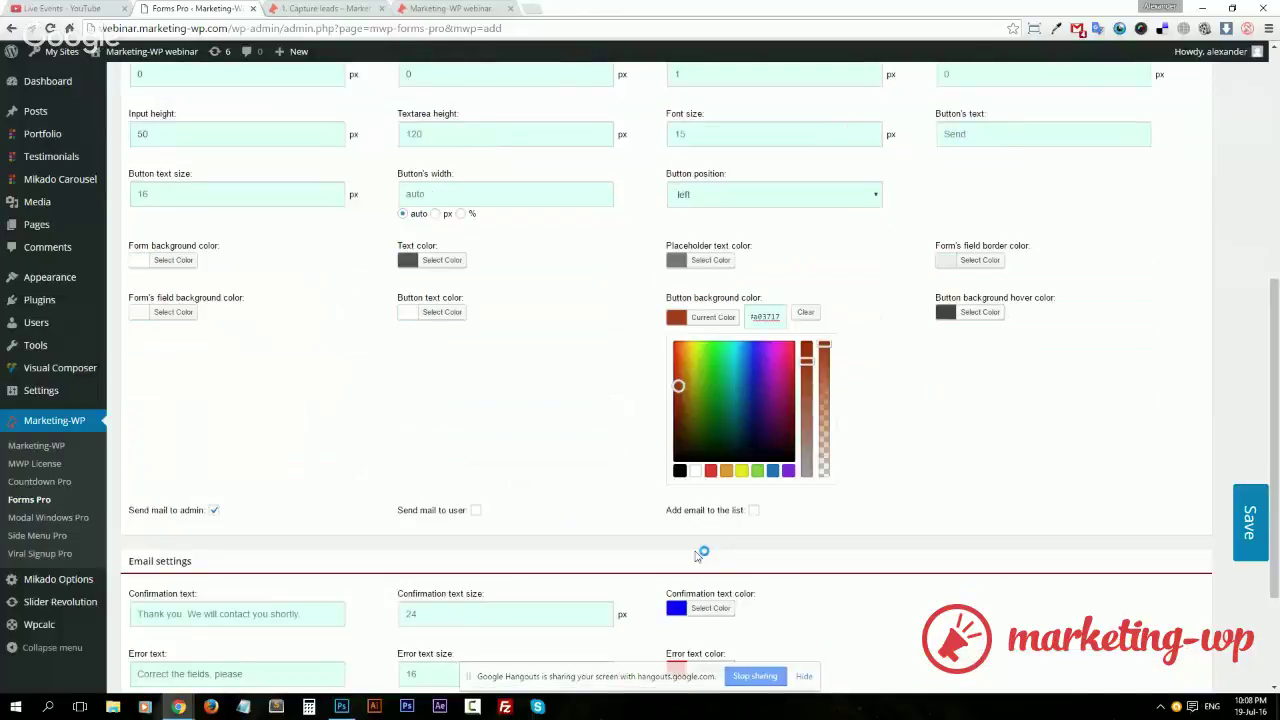
click(757, 468)
click(885, 325)
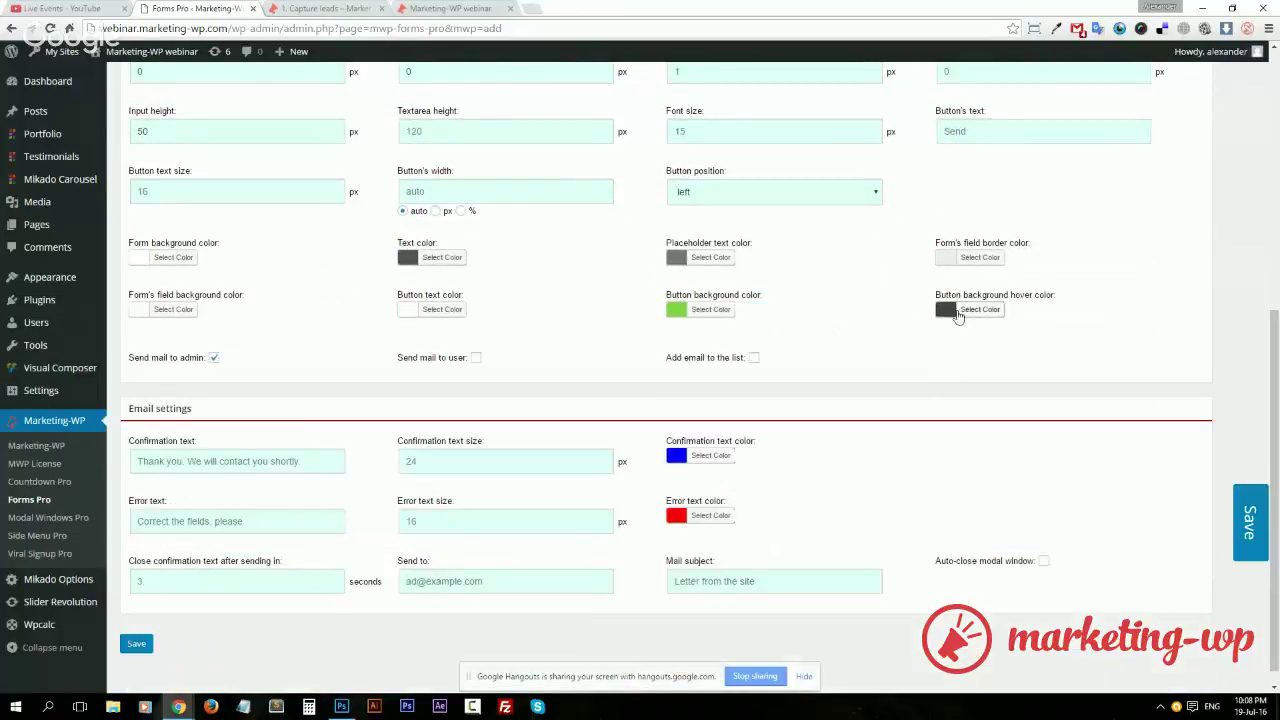
click(977, 311)
click(1024, 468)
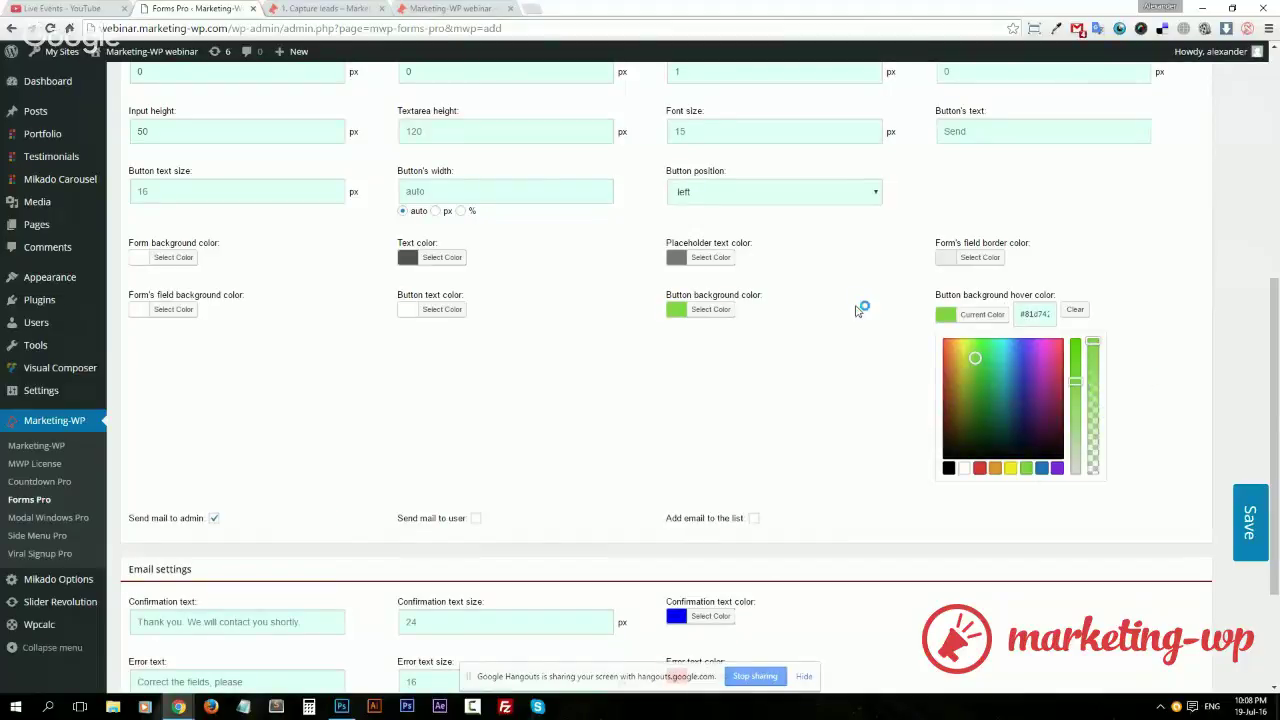
click(710, 312)
drag(807, 385, 809, 357)
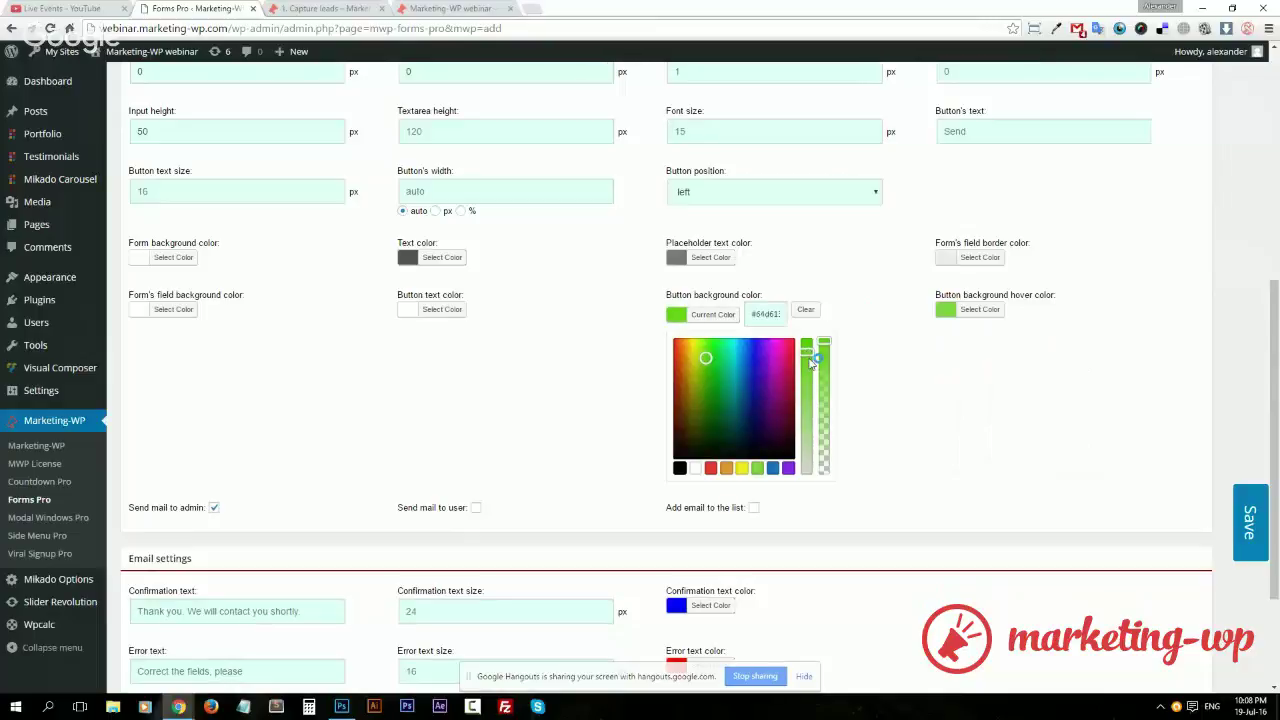
click(948, 389)
Set the form text colour to white and the placeholder text to light grey
click(443, 260)
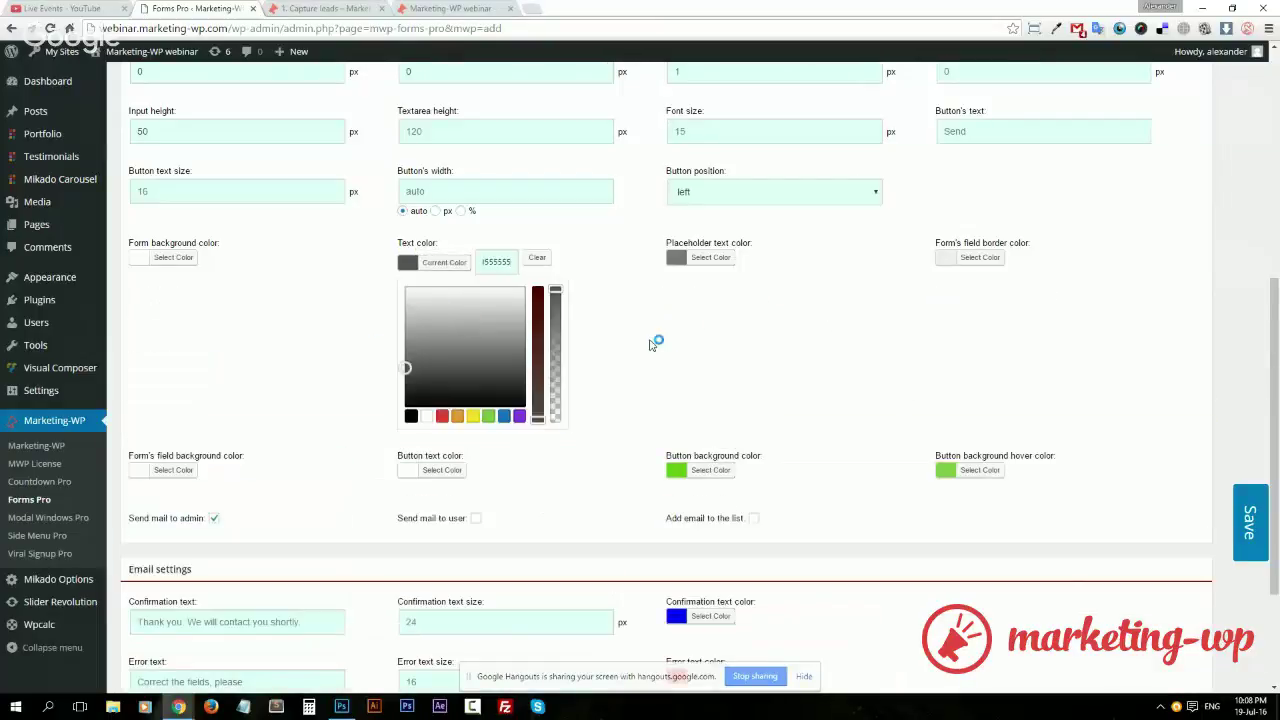
click(656, 343)
scroll(451, 380, up, 3)
scroll(537, 620, down, 1)
click(440, 527)
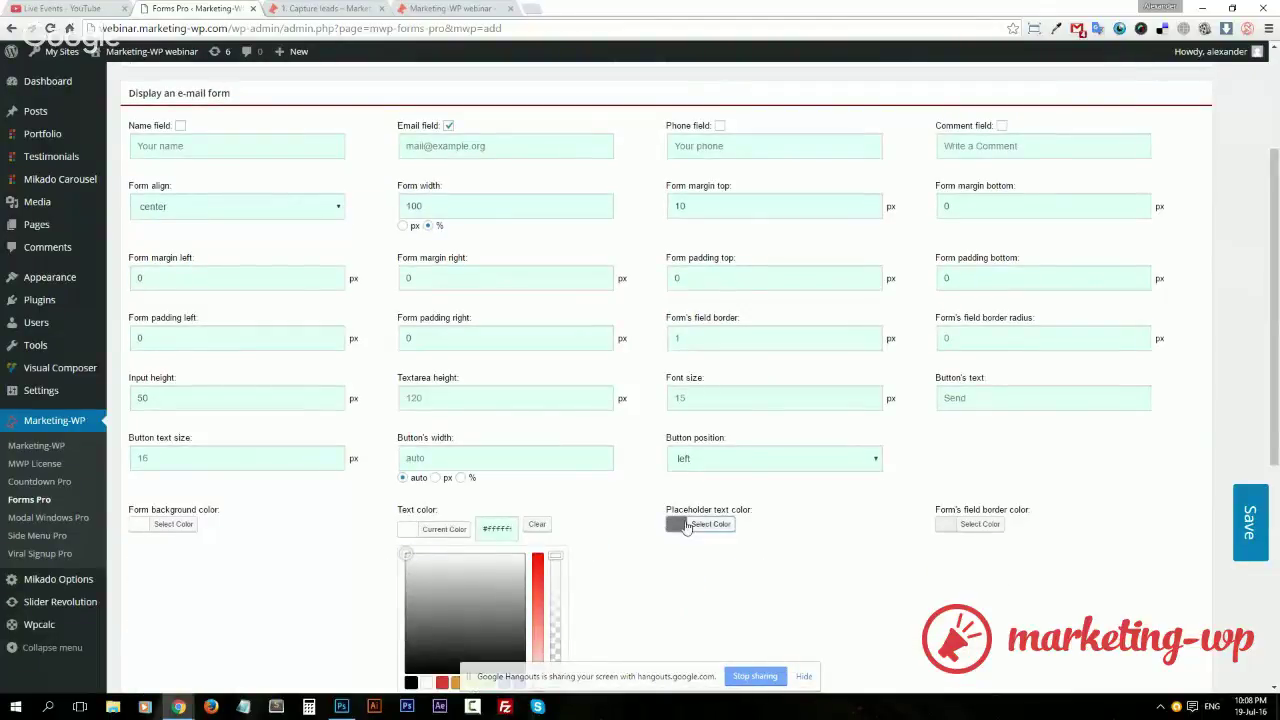
click(705, 524)
scroll(630, 470, down, 2)
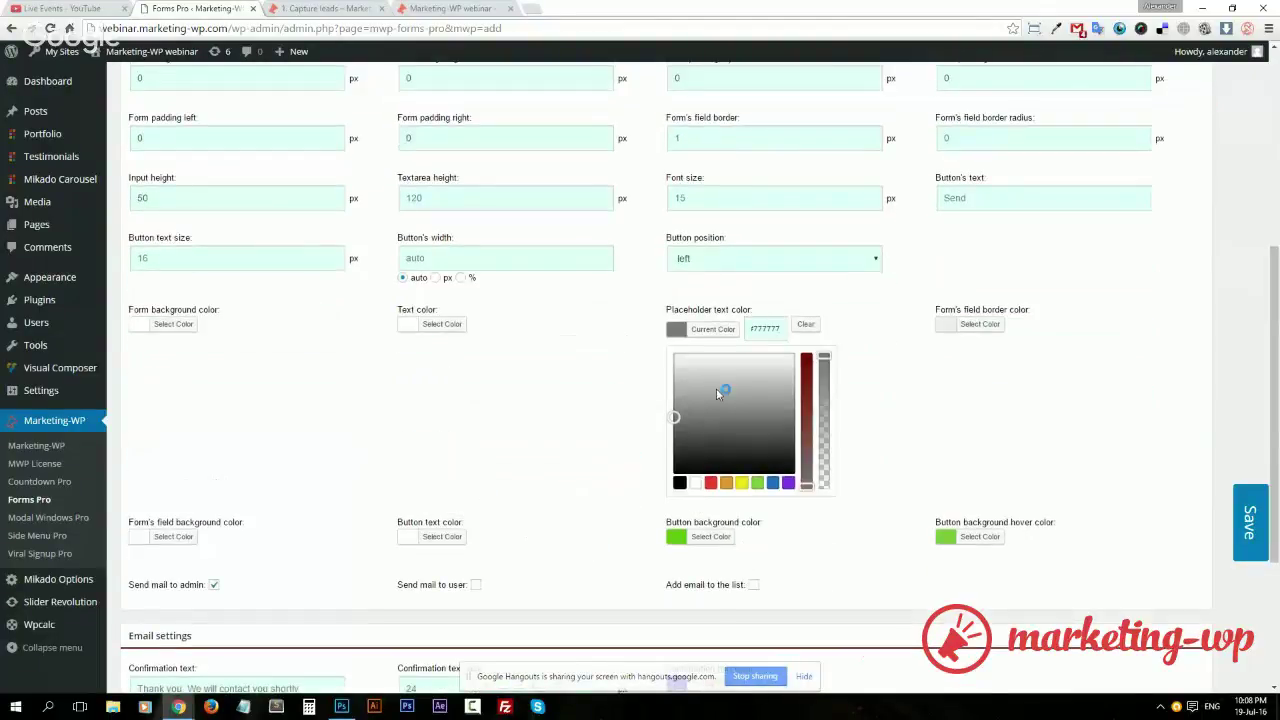
drag(716, 393, 654, 374)
click(654, 374)
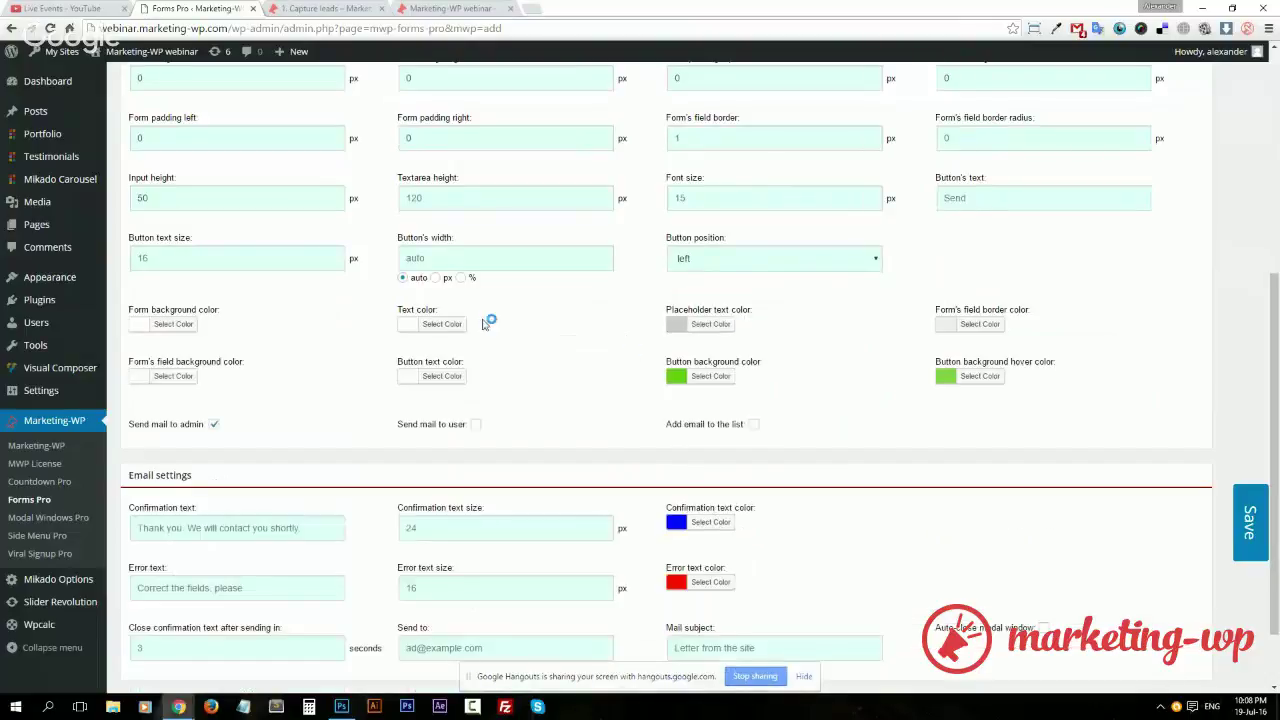
Make the form background black with reduced opacity
click(173, 324)
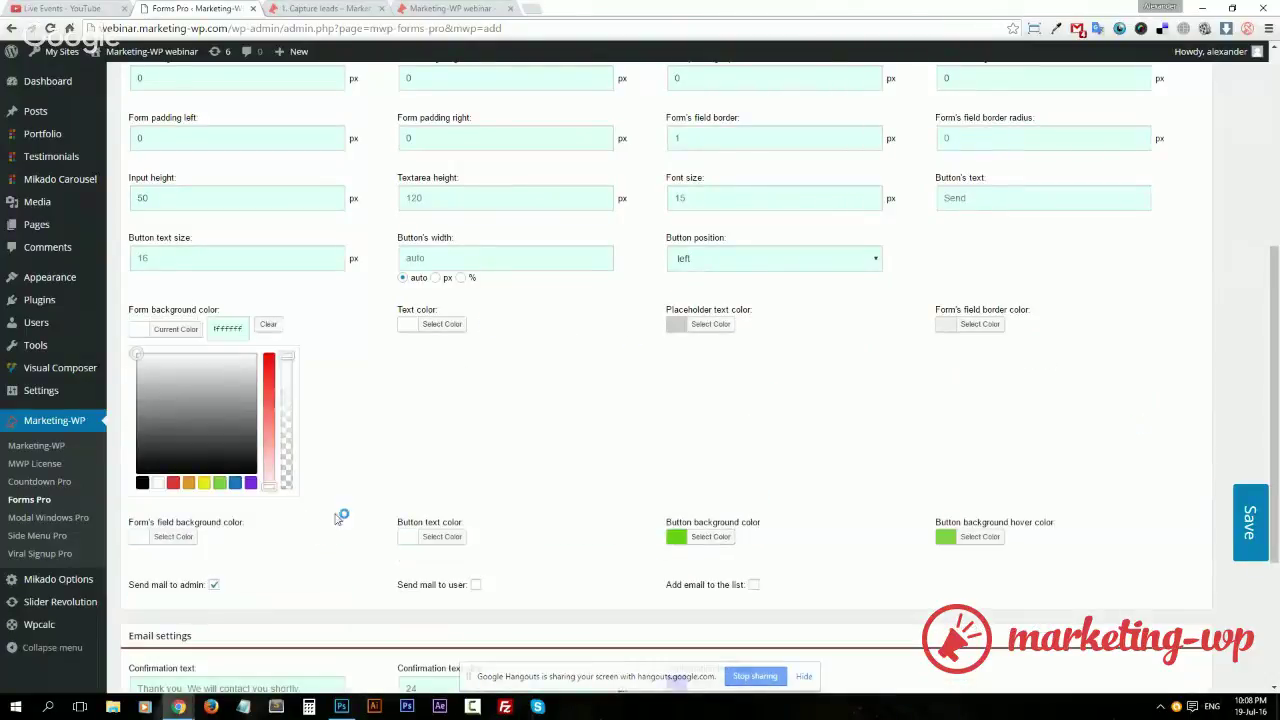
click(142, 483)
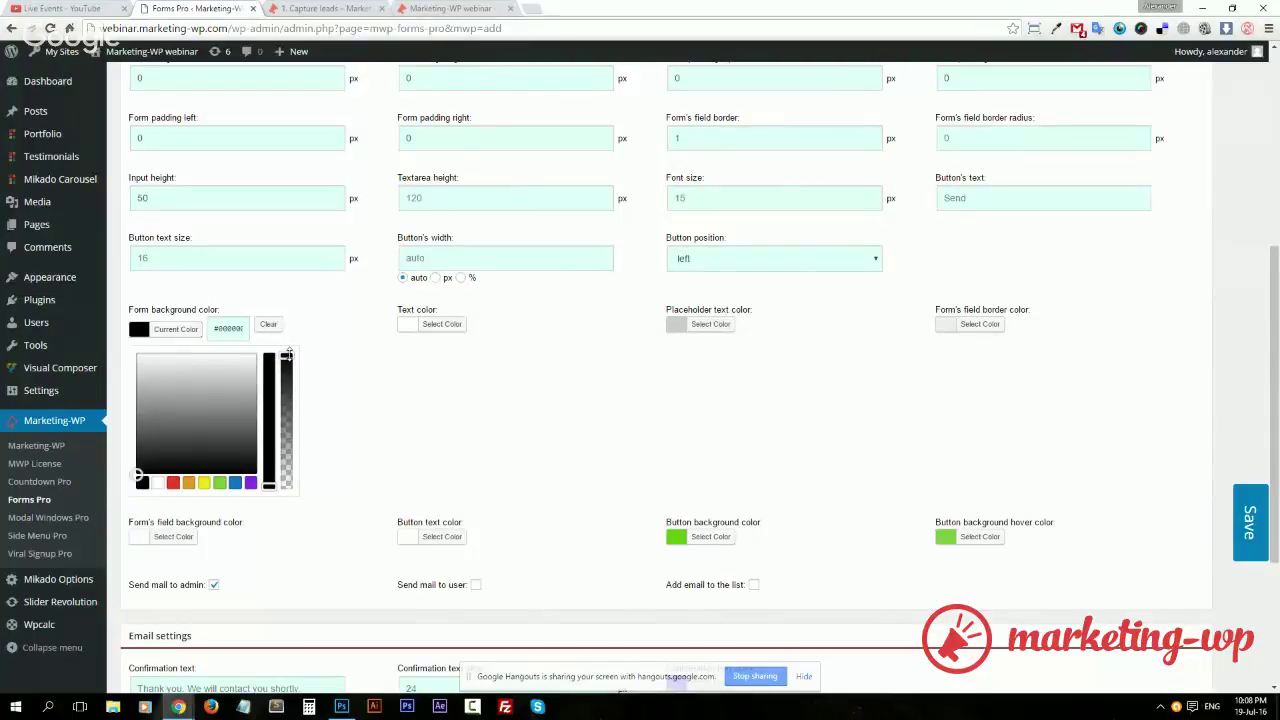
drag(287, 355, 303, 395)
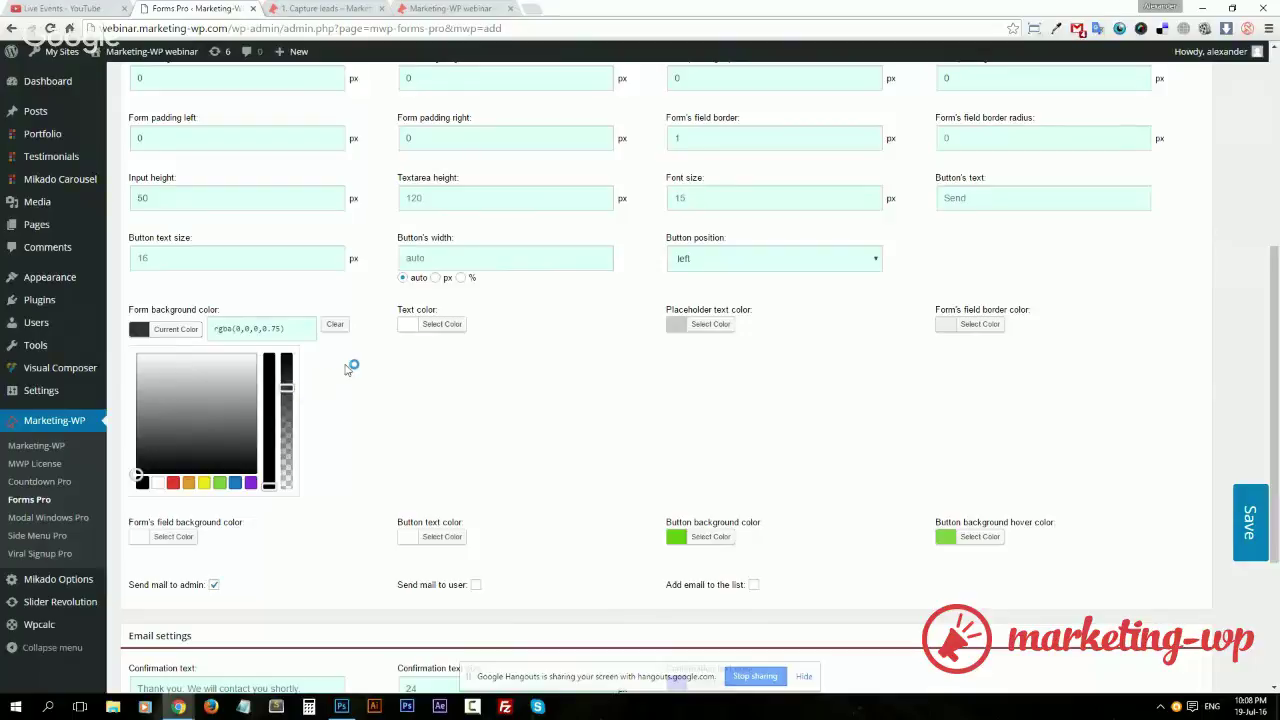
click(1205, 375)
Enable adding submitted emails to the list
scroll(437, 412, down, 2)
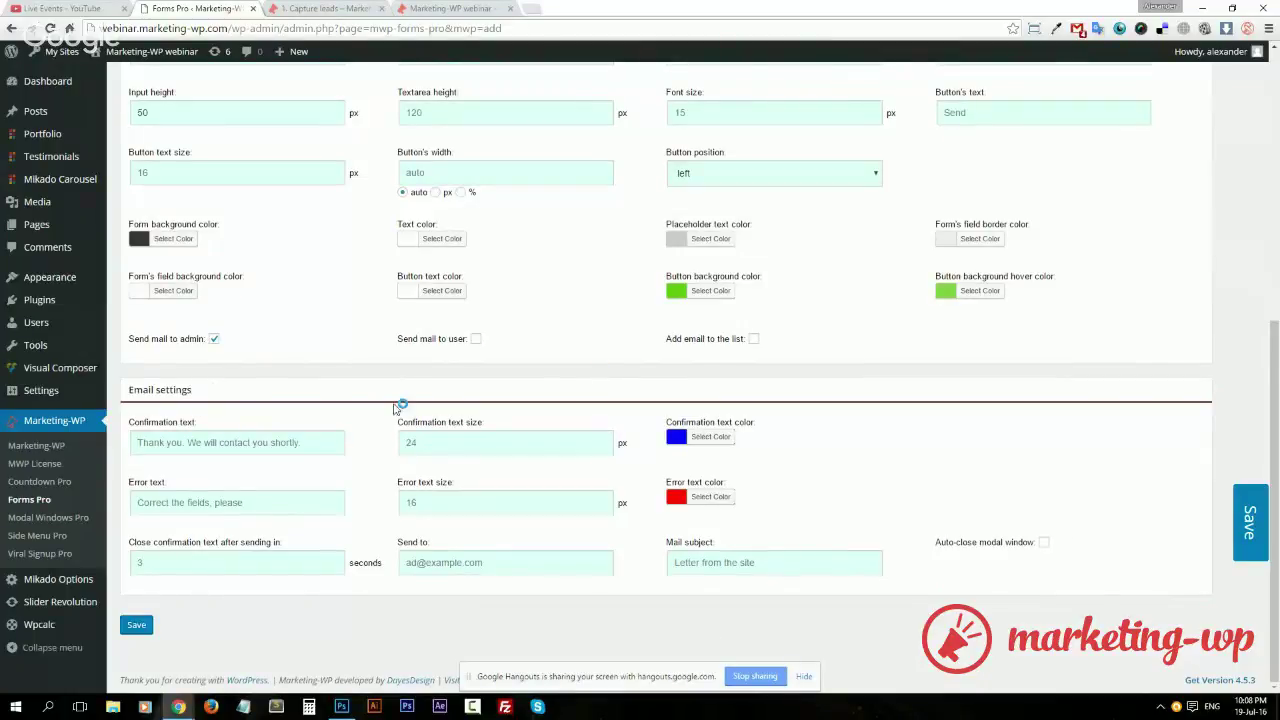
click(753, 340)
scroll(748, 345, up, 5)
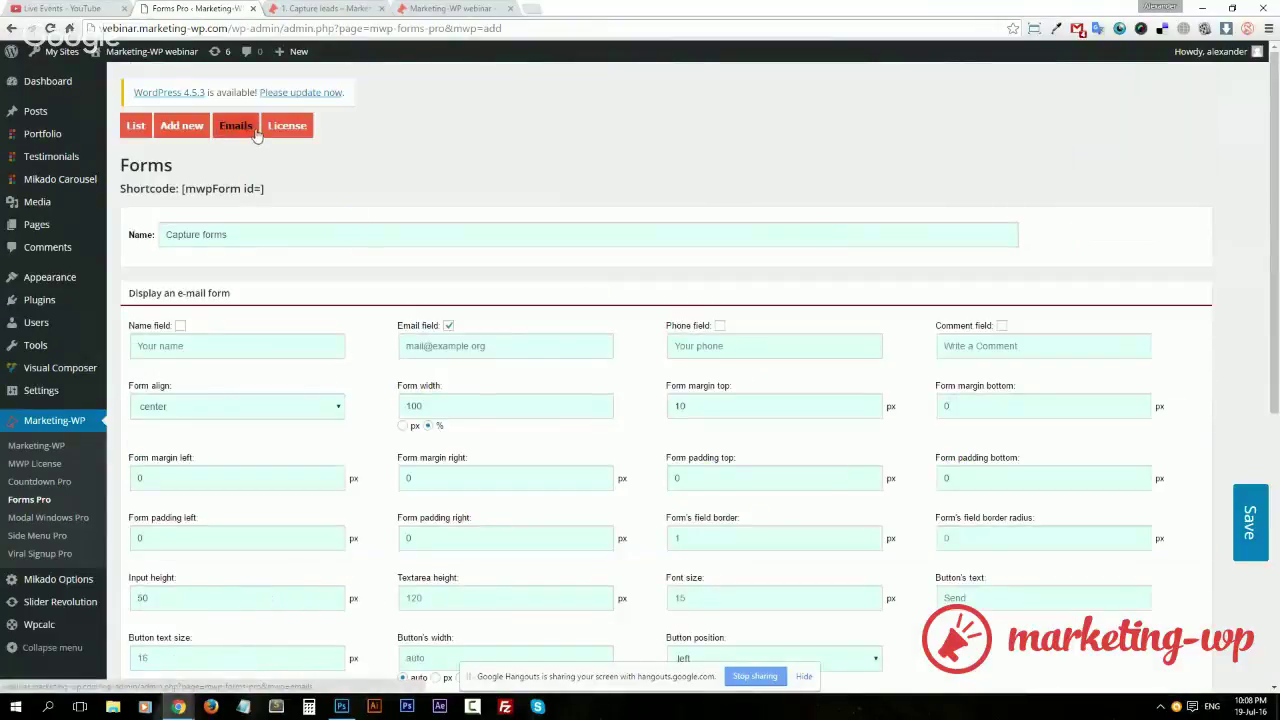
scroll(765, 428, down, 5)
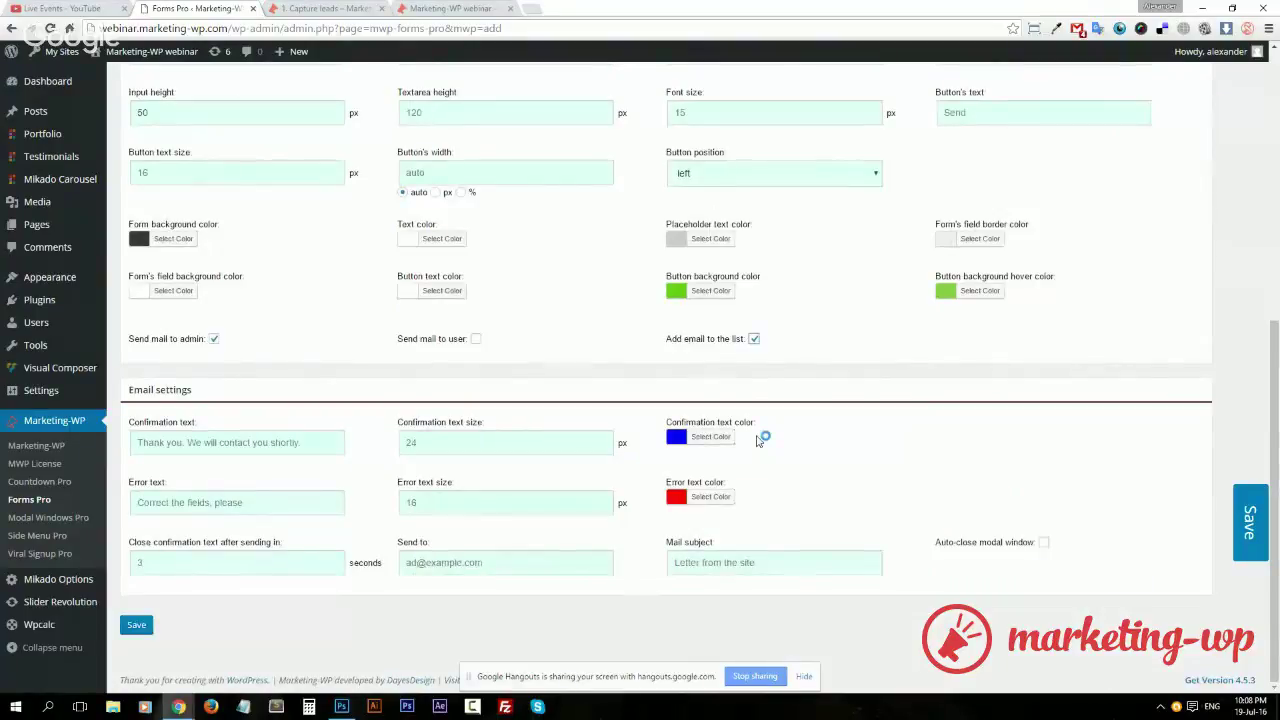
Enable mail to the user with a sender address, subject 'Here is your 30% discount' and sender name marketing-wp.com
click(476, 339)
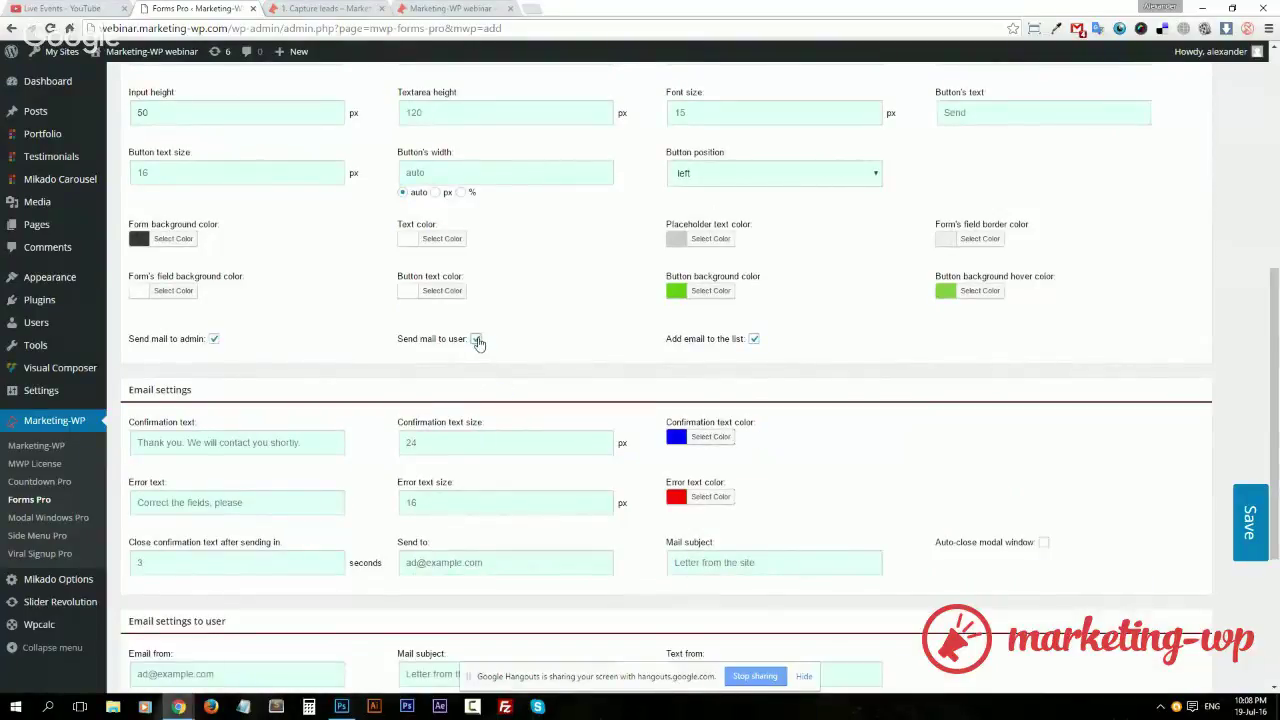
scroll(560, 429, down, 3)
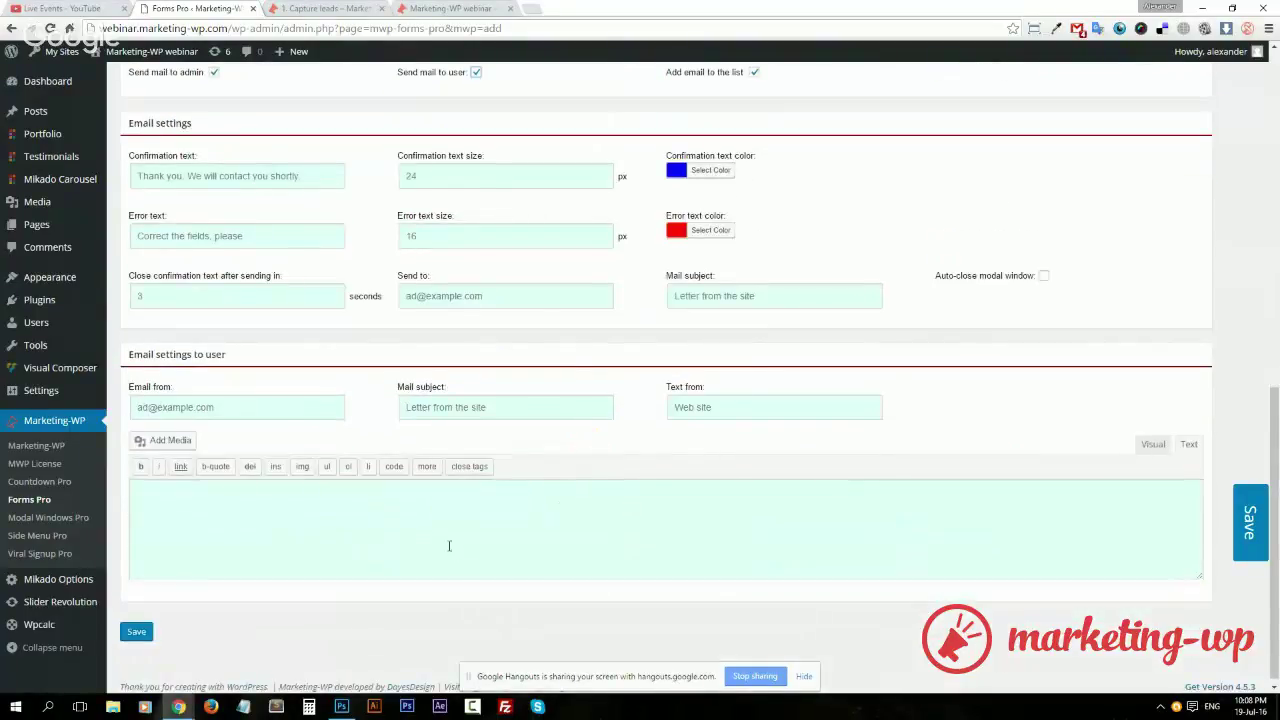
click(241, 406)
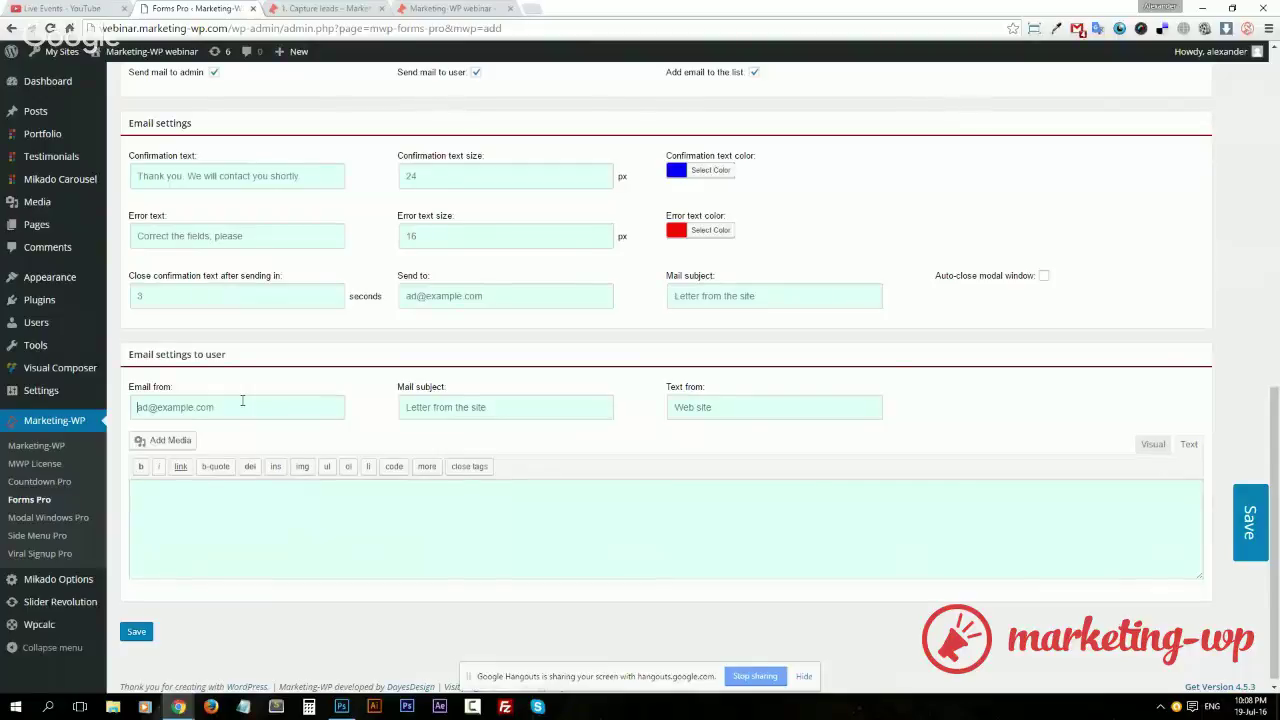
text(Thank)
key(ctrl+a)
text(H)
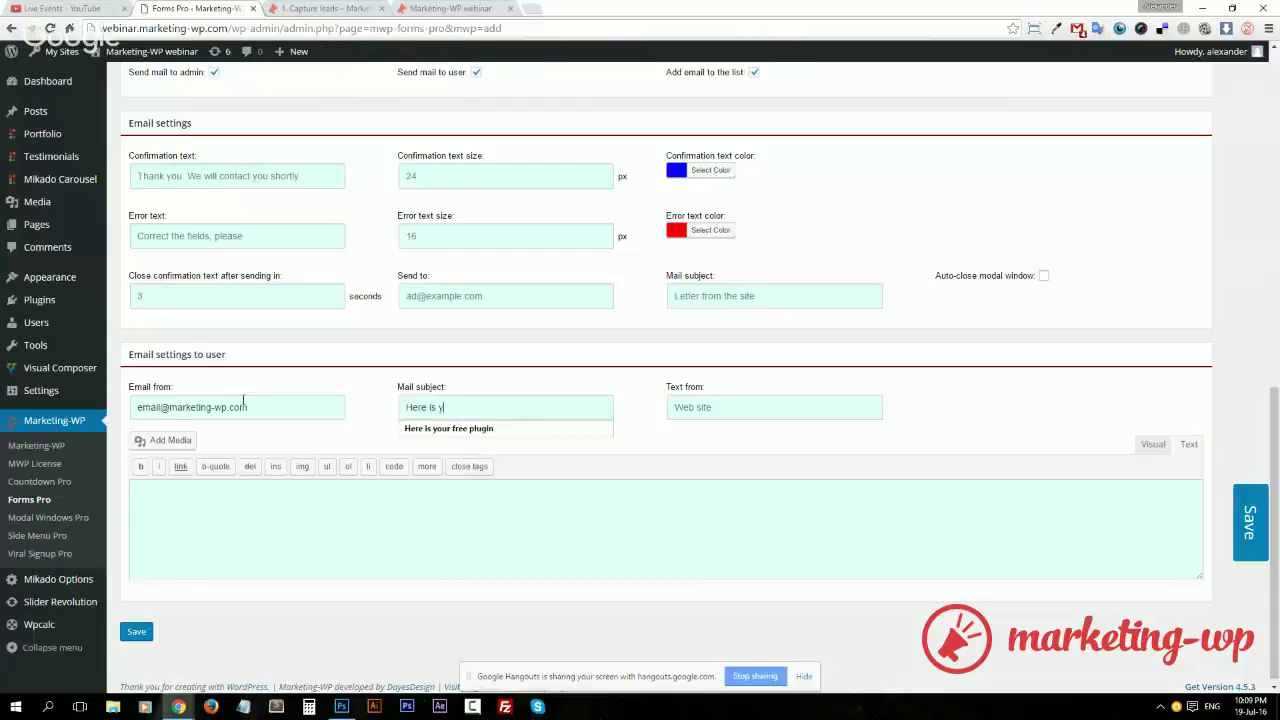
text(ere is your 30-)
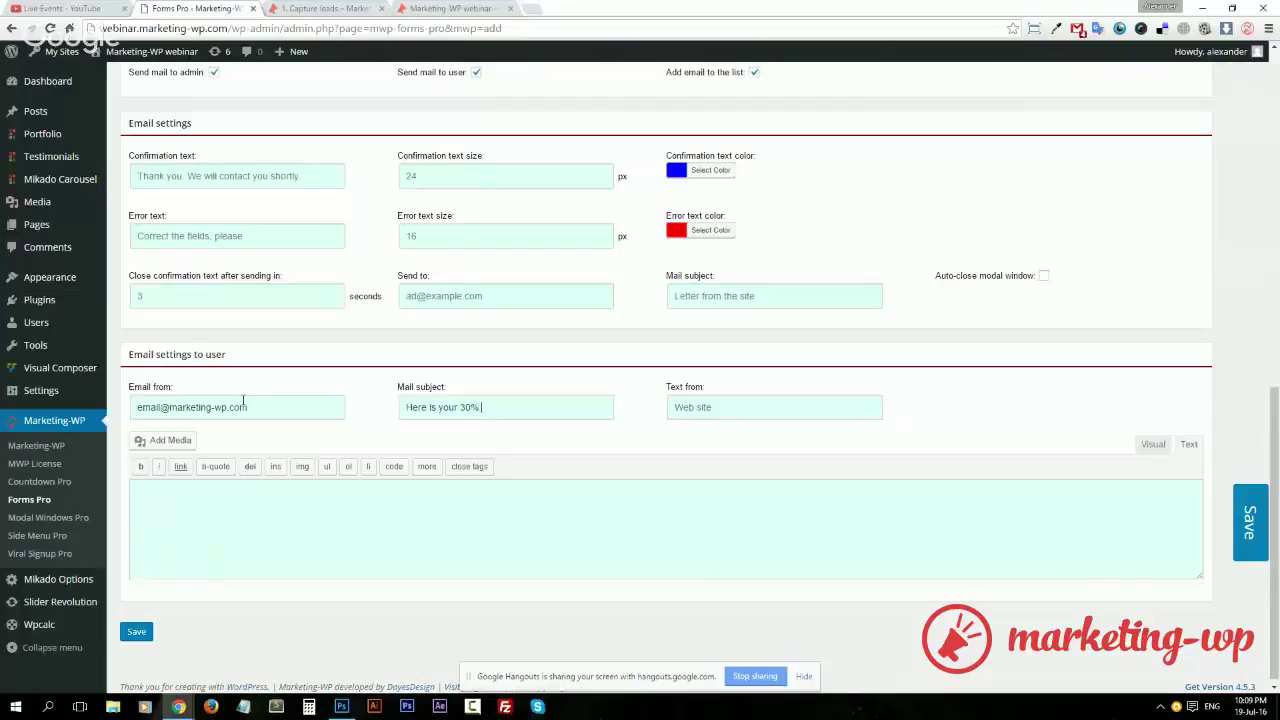
text( discount)
key(Tab)
text(marketing-wp.com)
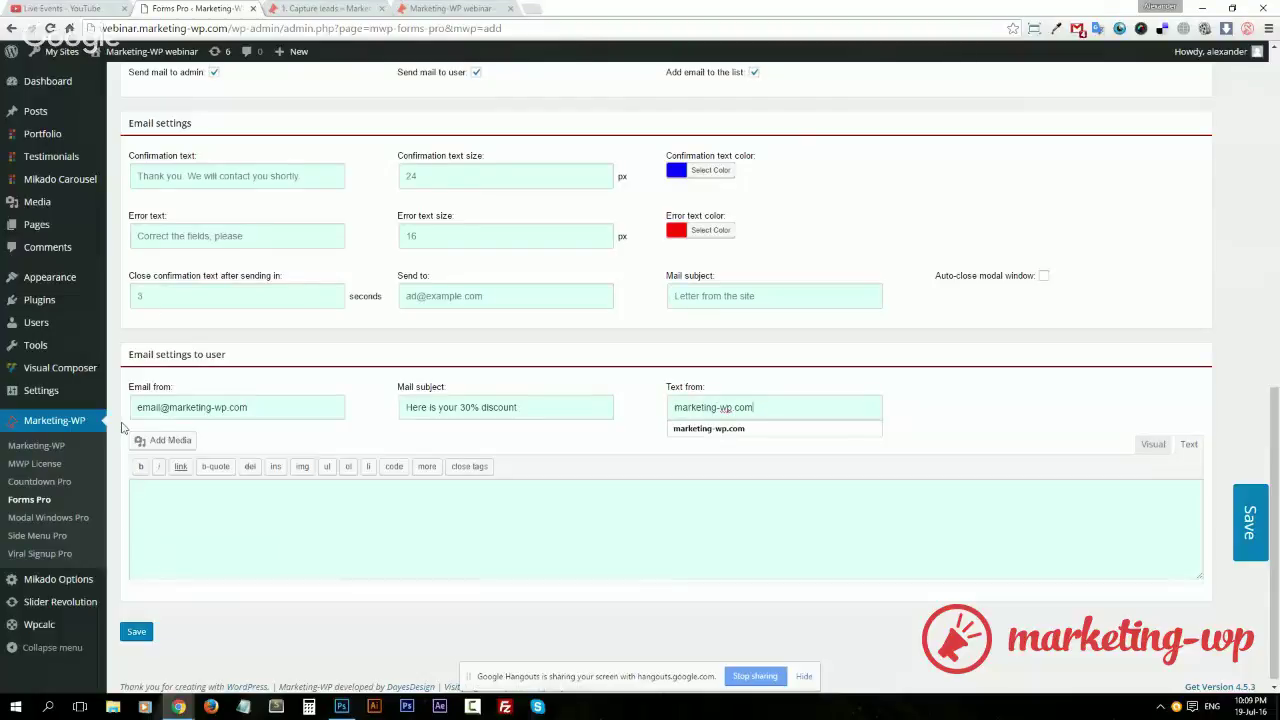
Write the message 'Here is your discount' with code 39135 and make the code bold
click(202, 511)
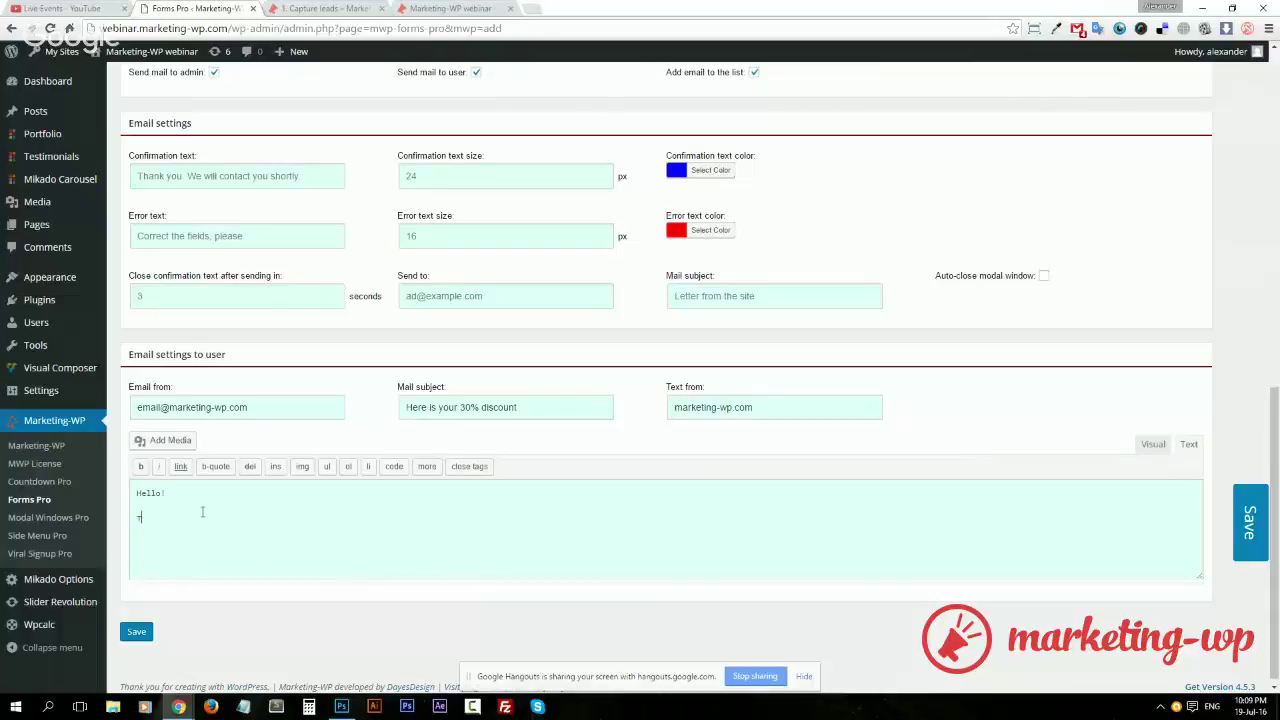
text(Here is your discount: ASGKA)
text(39135)
double_click(248, 517)
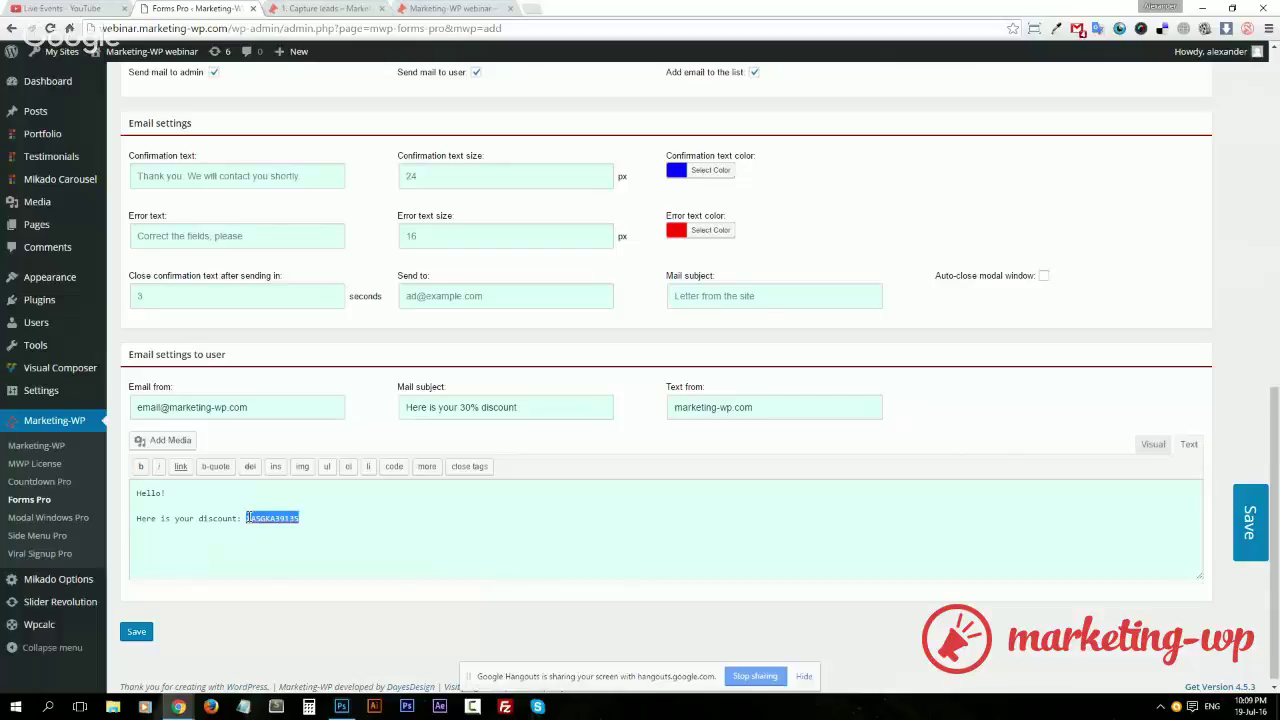
click(140, 466)
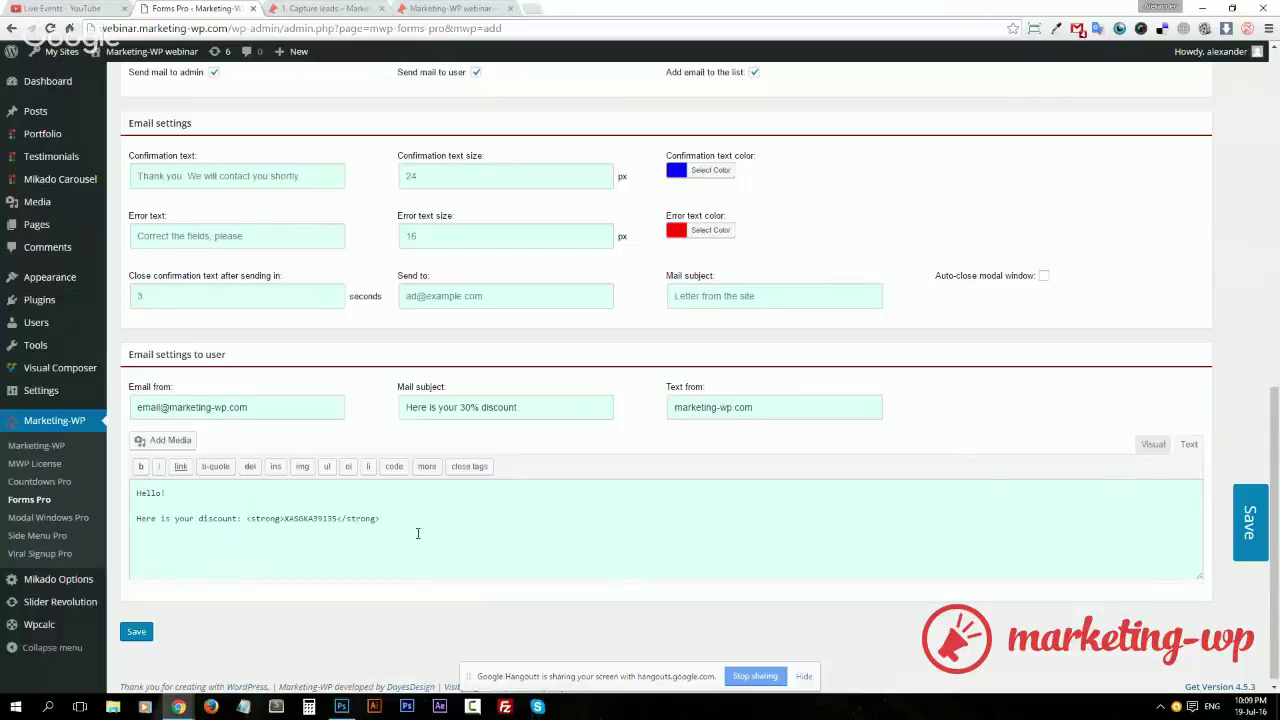
Insert the marketing-wp logo from the media library below the discount line
key(Return)
click(166, 440)
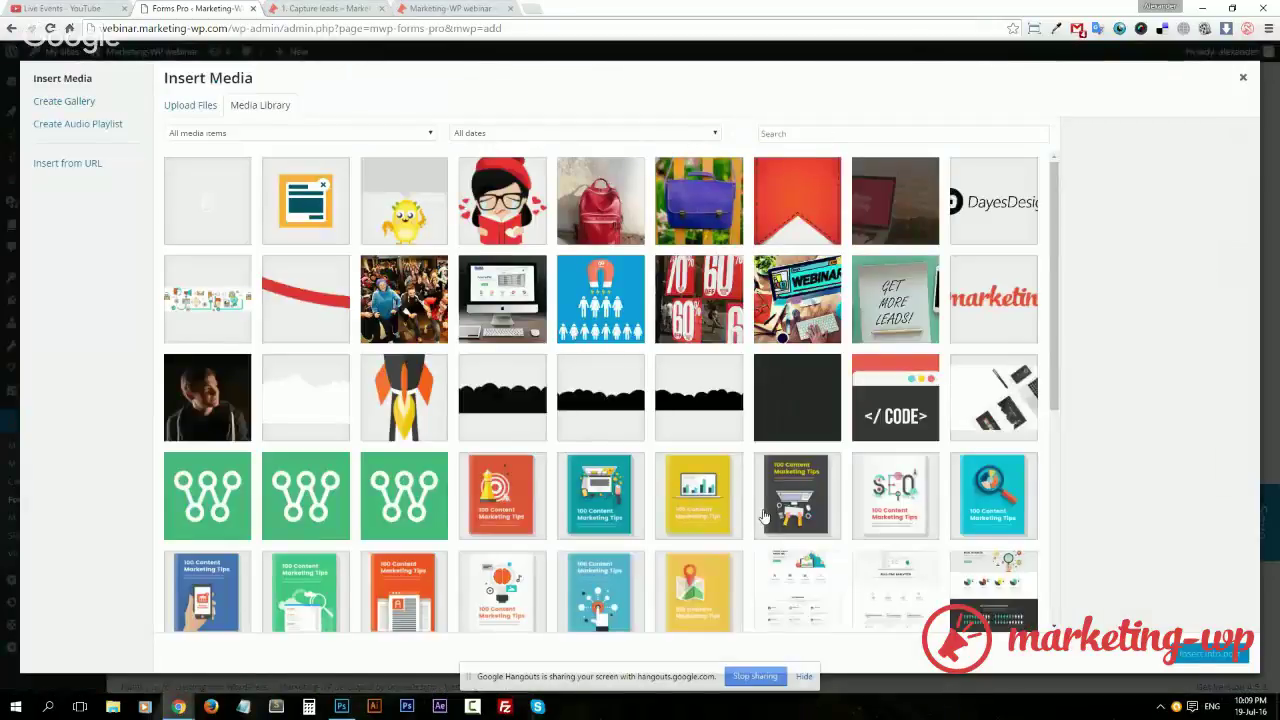
click(993, 298)
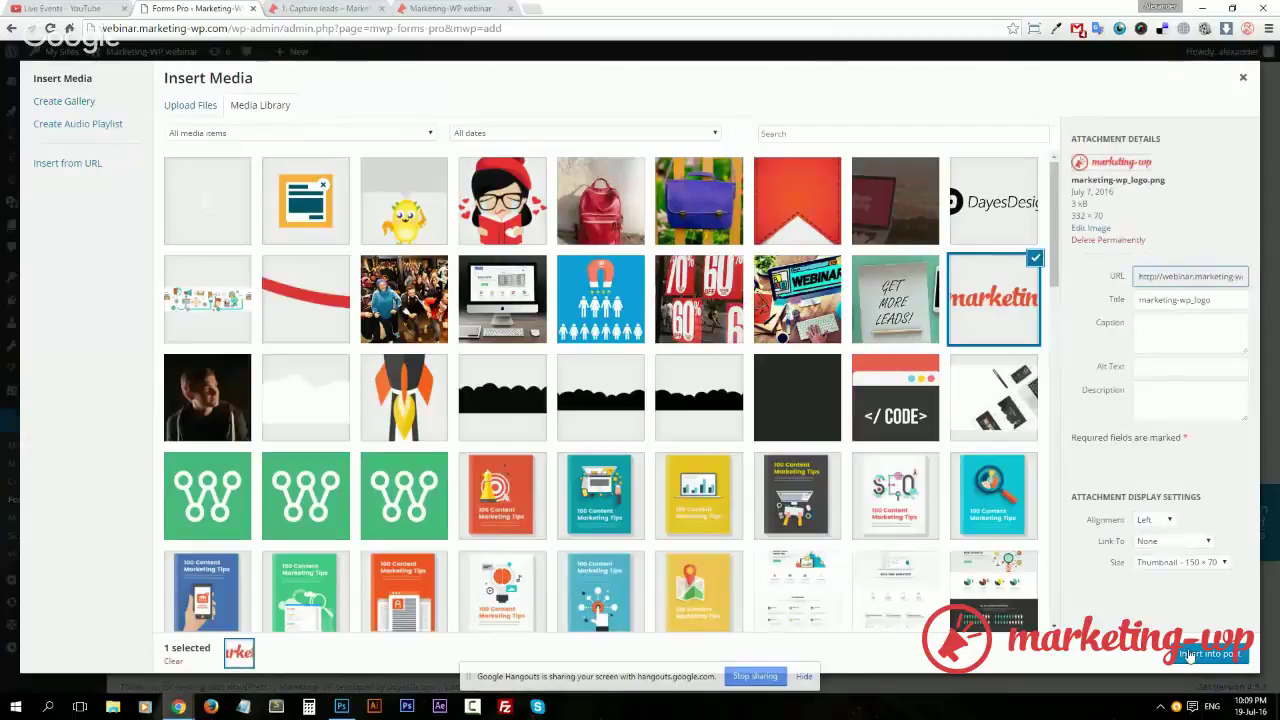
click(1188, 650)
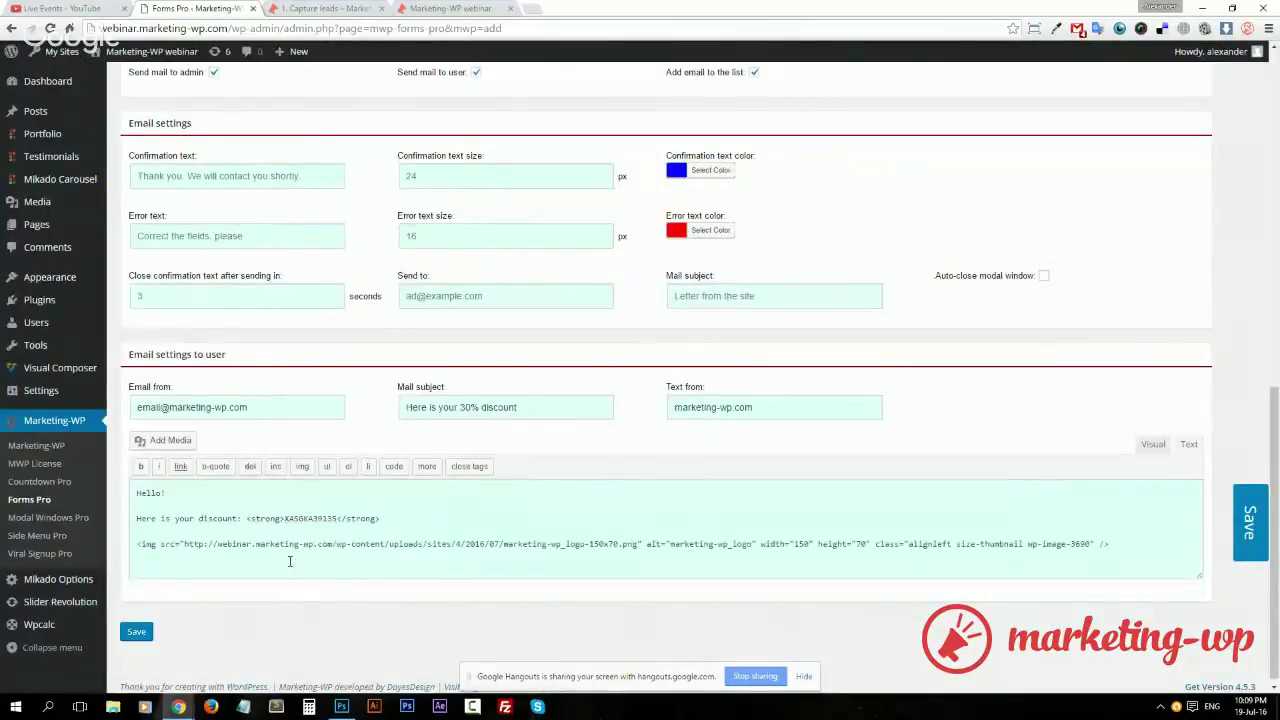
click(1153, 444)
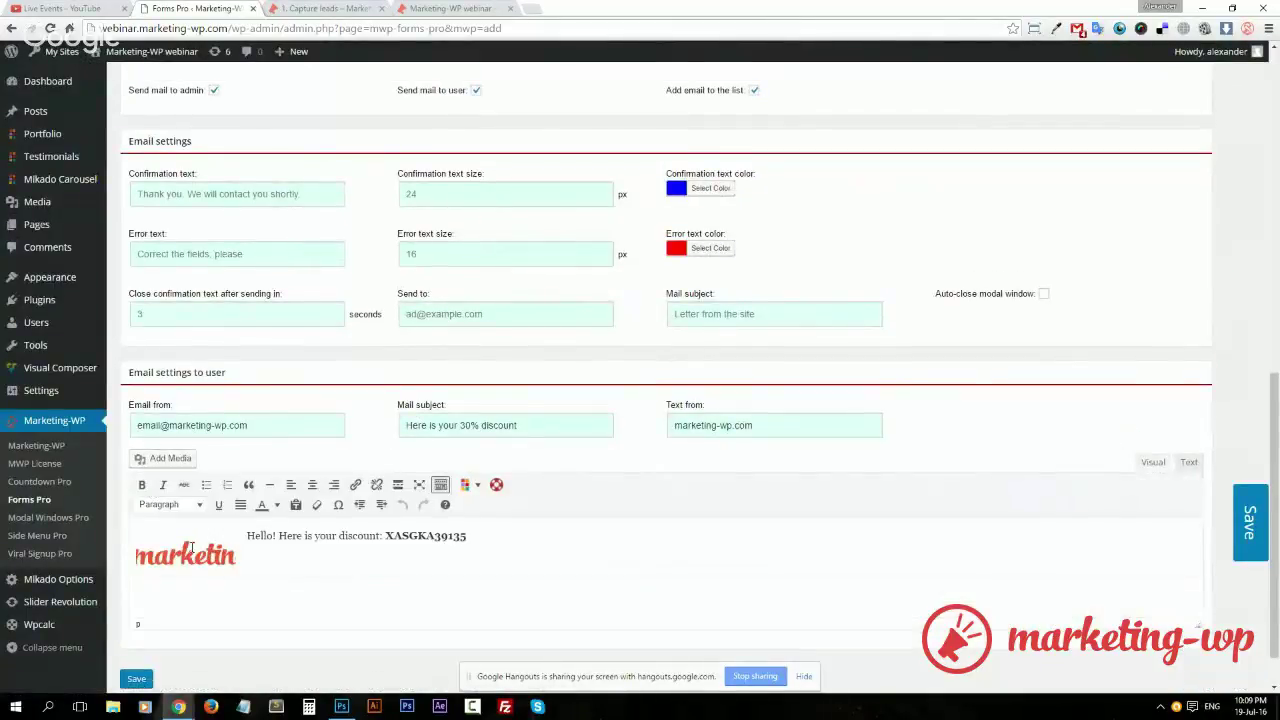
Set the logo's image details to Full Size with no alignment and update it
click(190, 548)
click(263, 536)
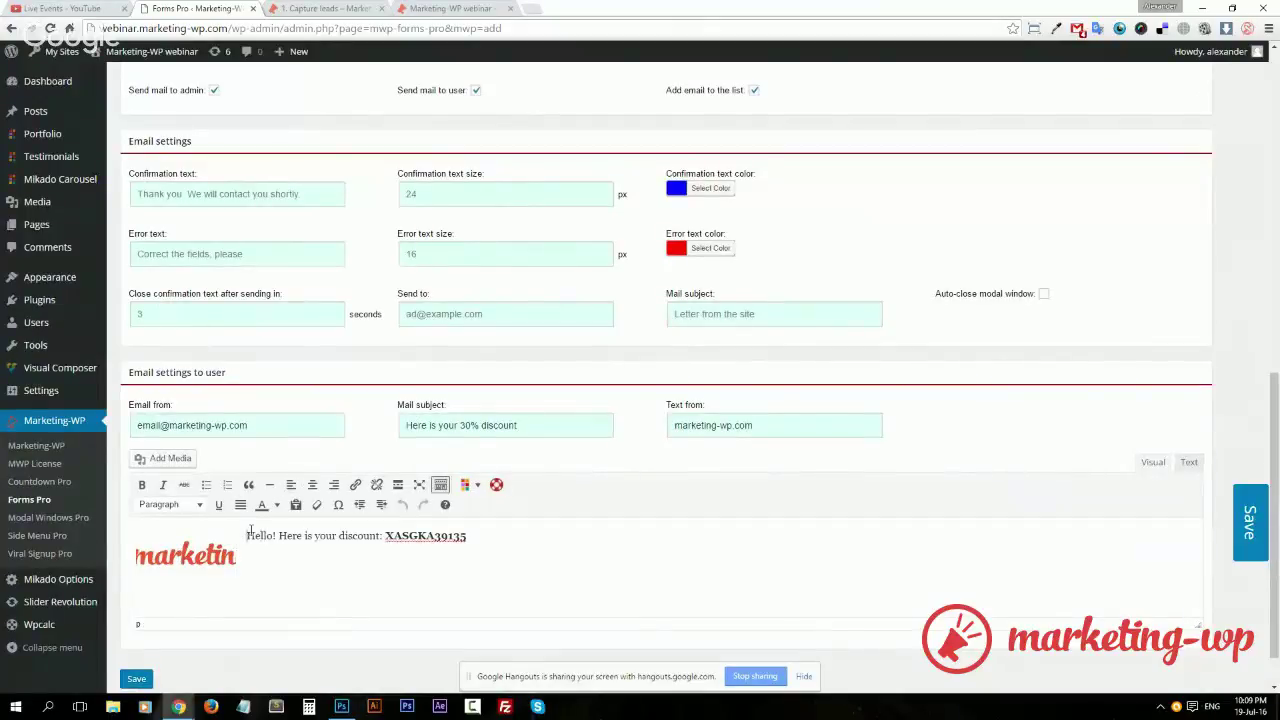
key(ctrl+a)
click(302, 551)
click(185, 556)
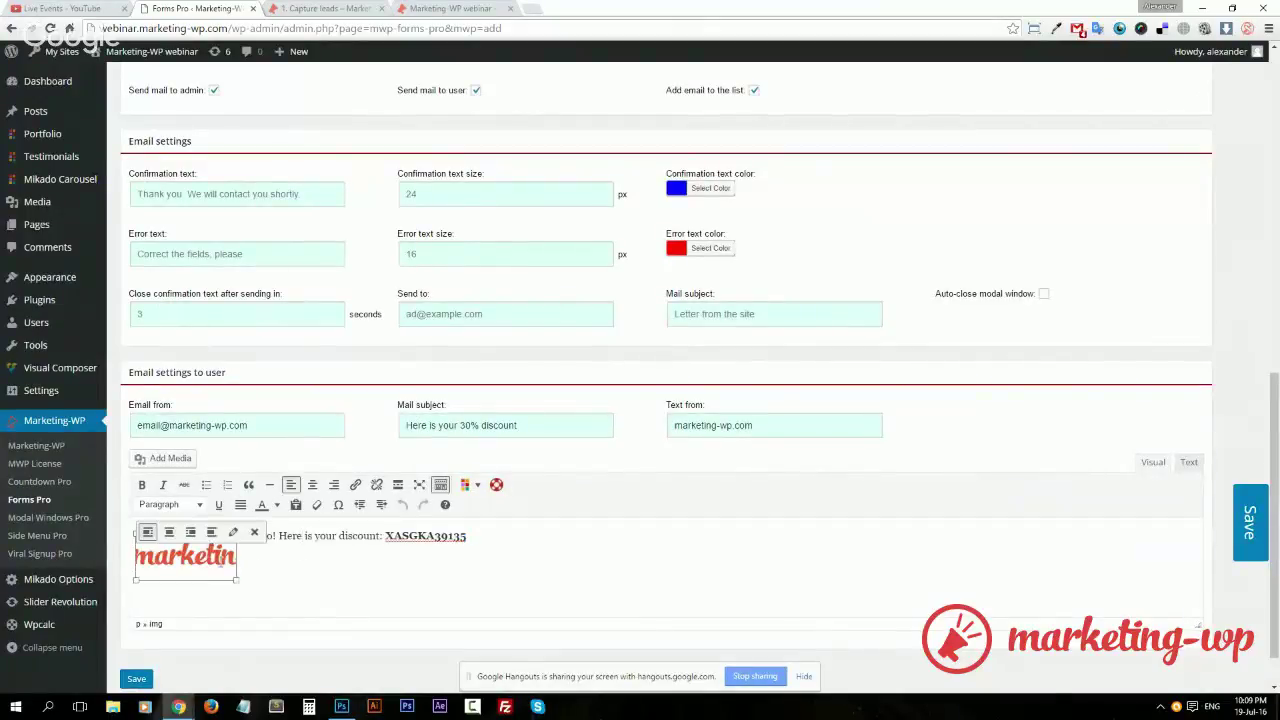
click(231, 530)
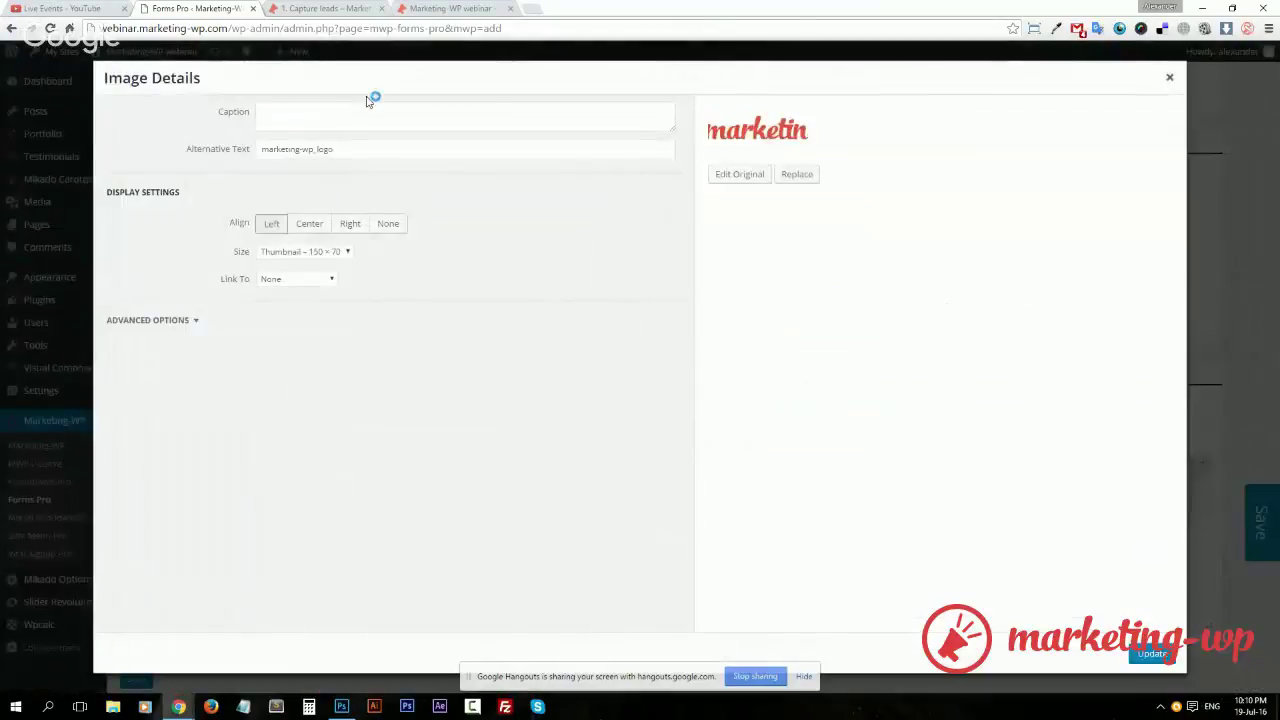
click(328, 251)
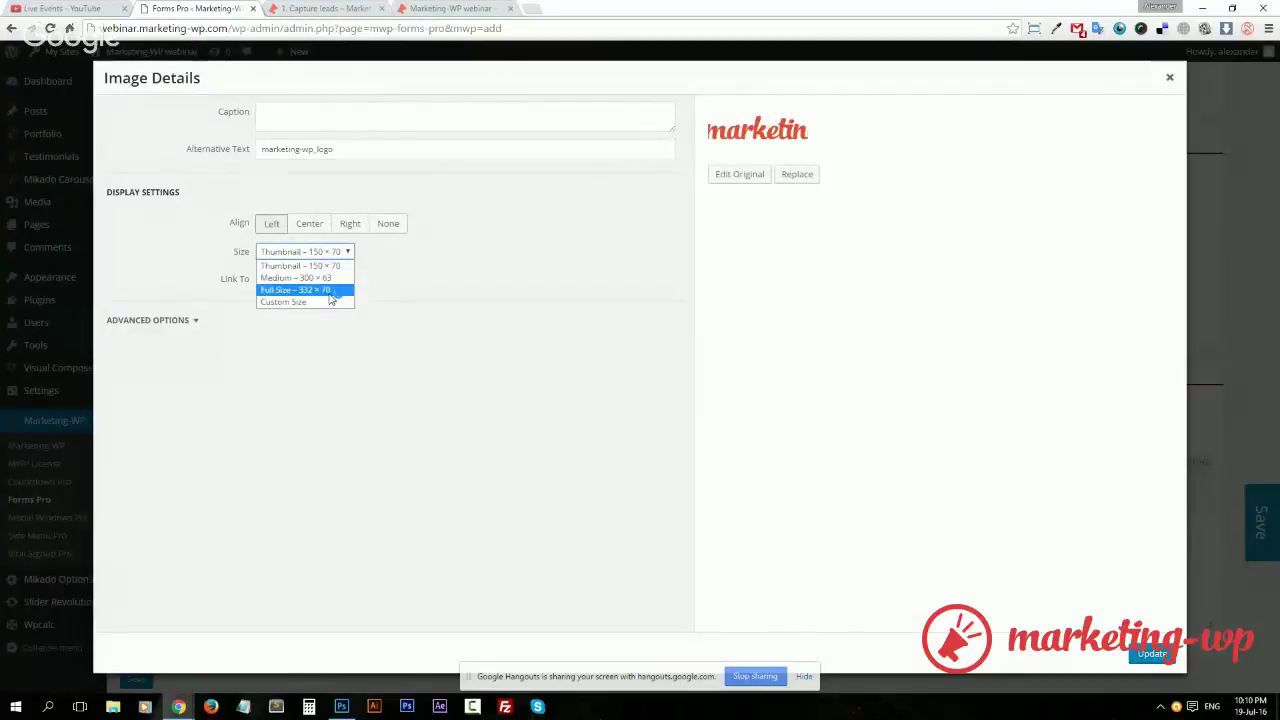
click(330, 291)
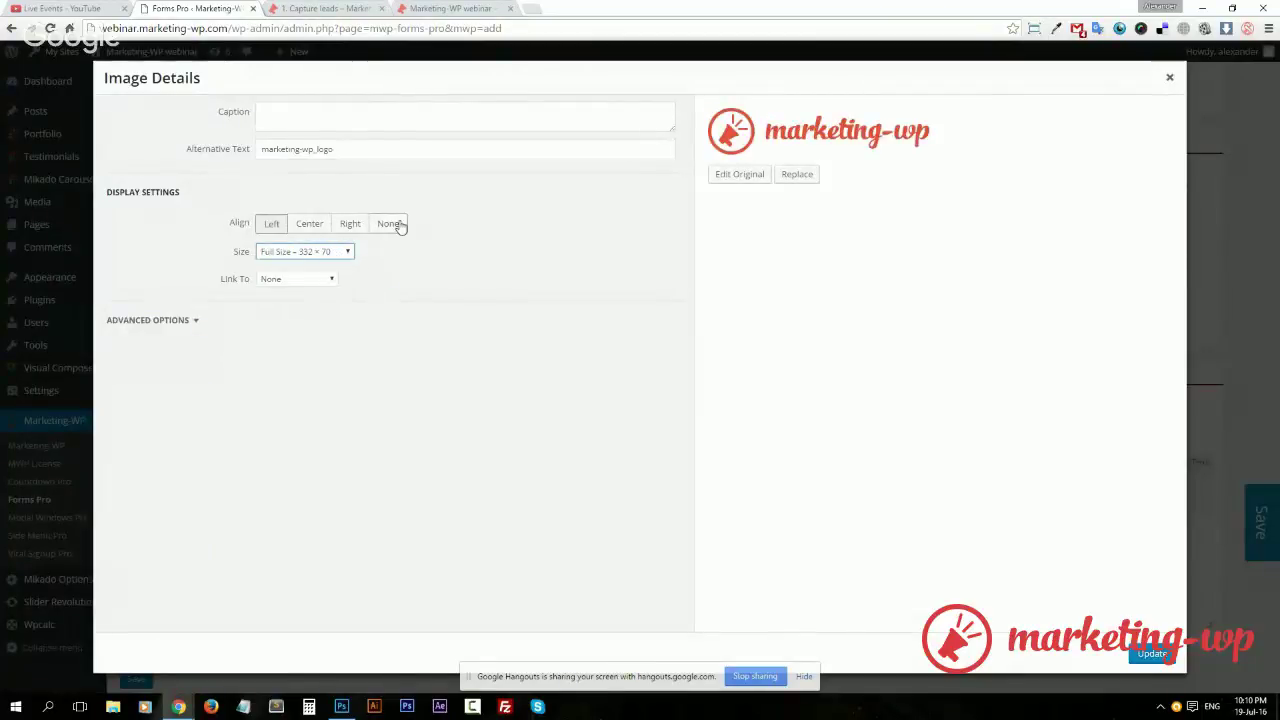
click(390, 224)
click(1152, 654)
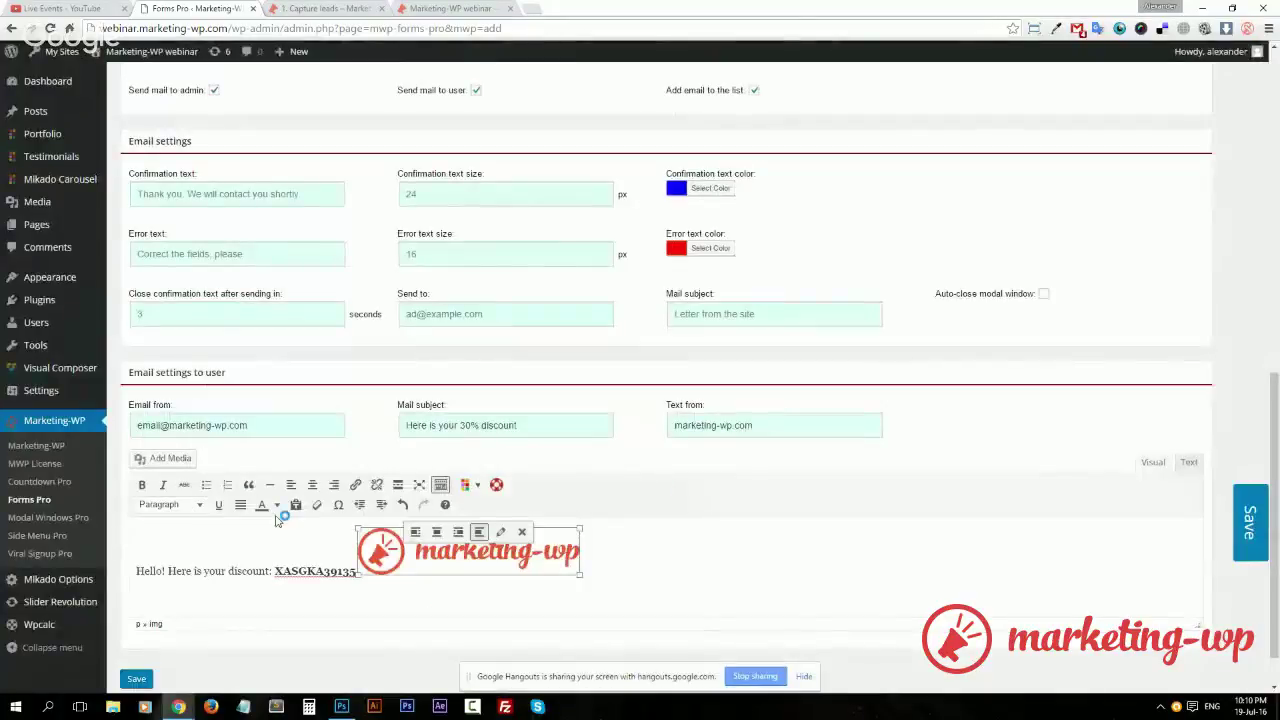
Put the logo on its own line below the code, undoing an accidental resize
click(345, 578)
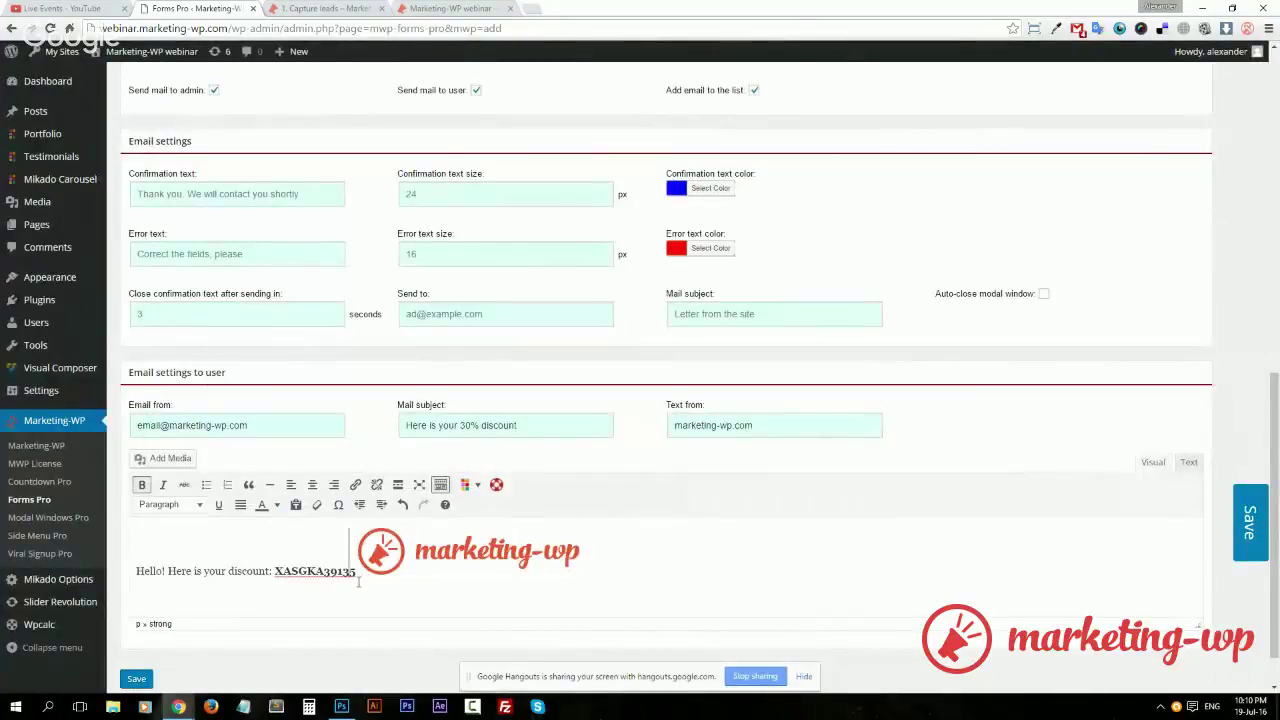
key(Return)
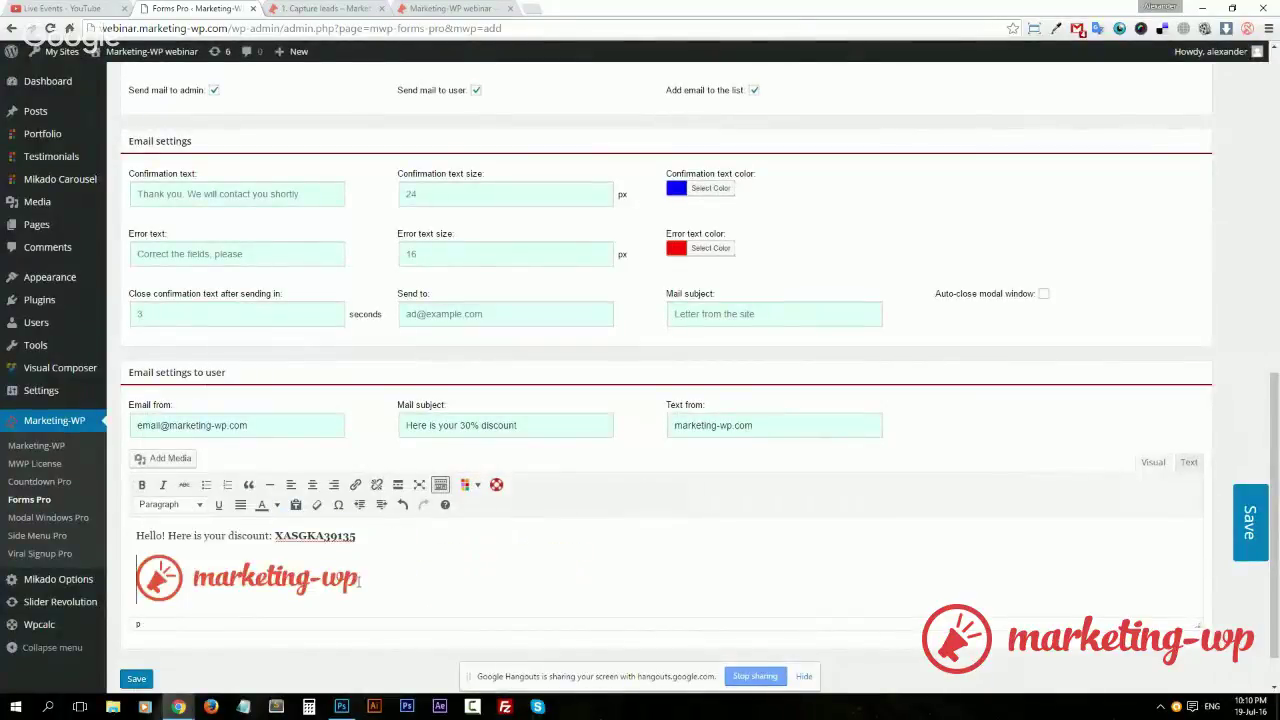
click(308, 572)
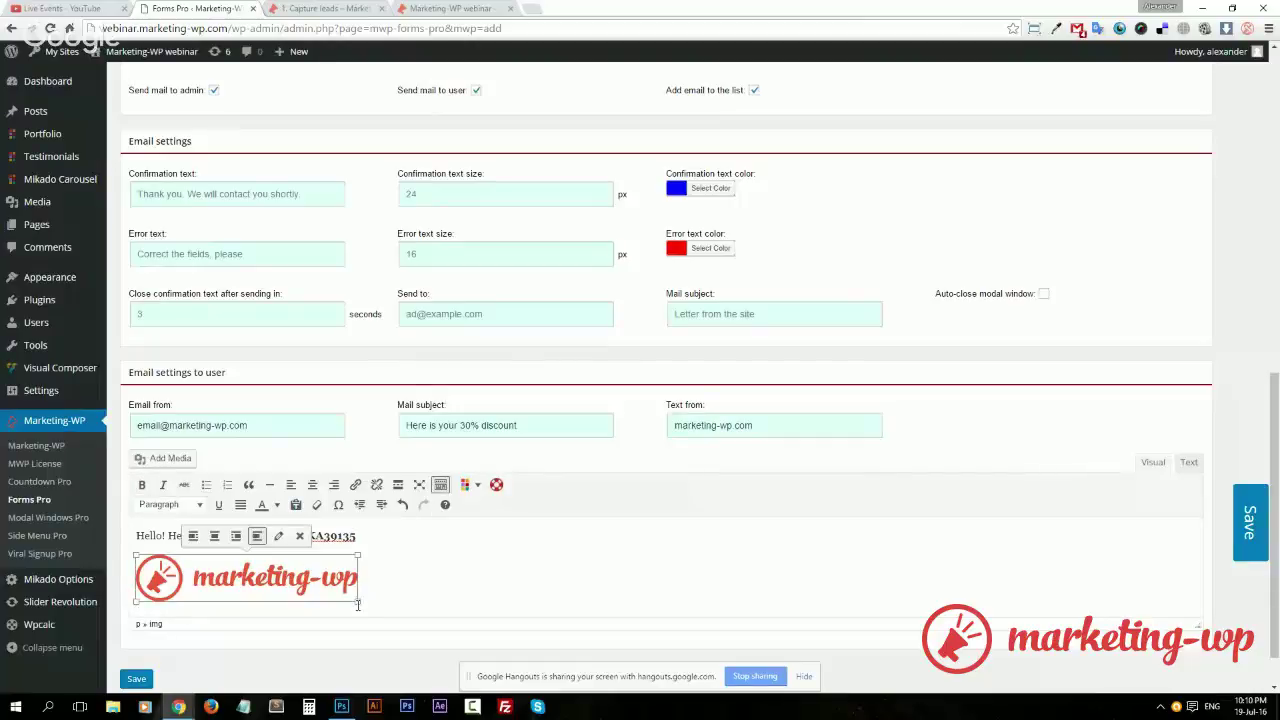
drag(358, 604, 296, 587)
key(ctrl+z)
Make the confirmation and error text colours white
scroll(432, 566, down, 1)
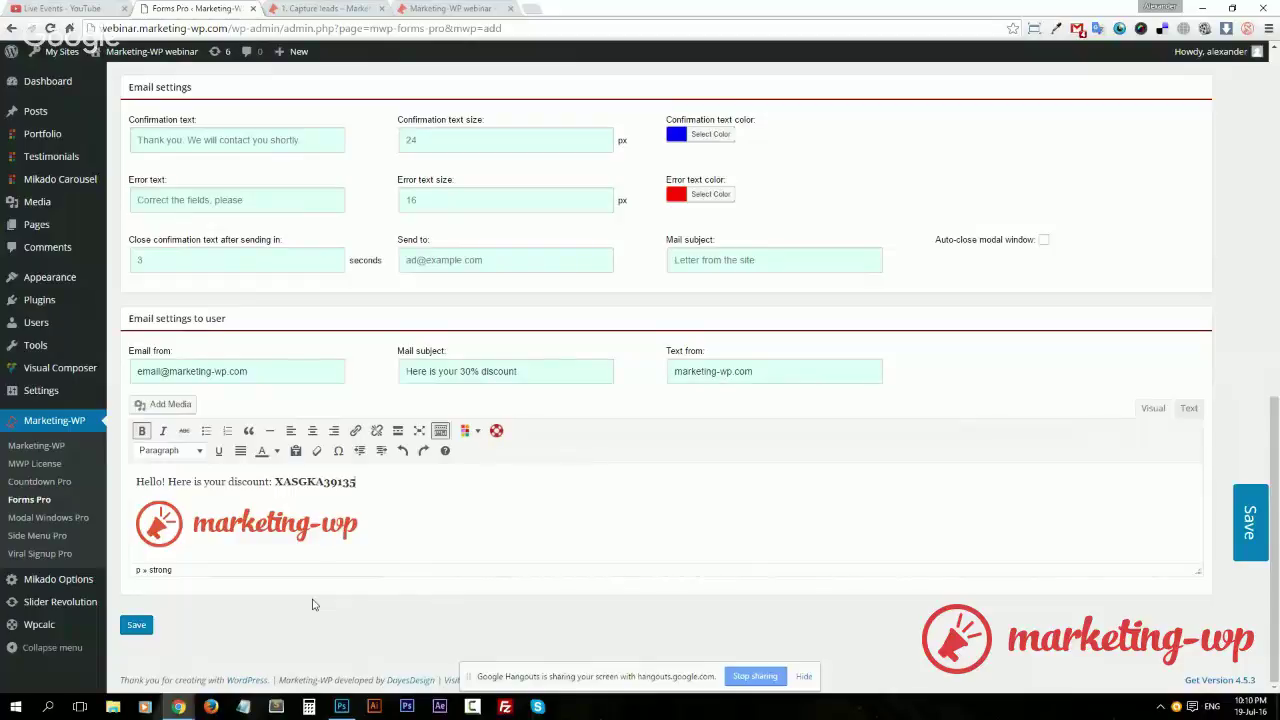
click(710, 134)
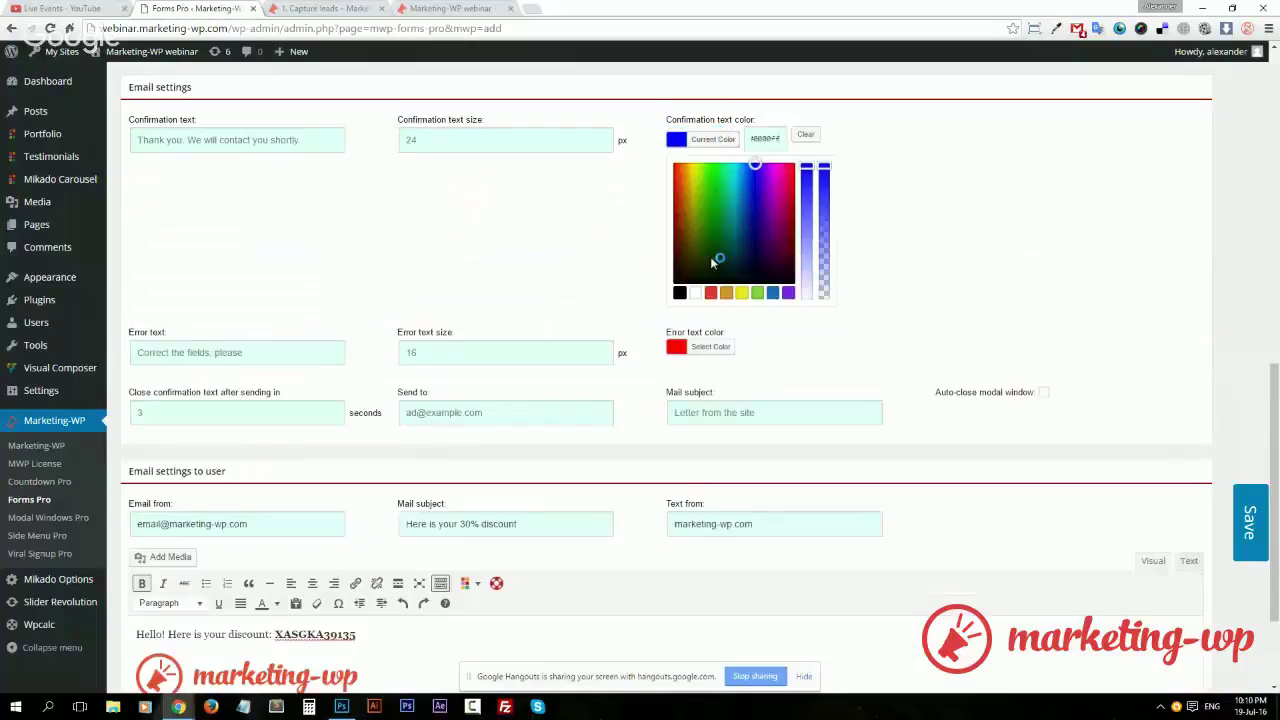
click(695, 293)
click(884, 177)
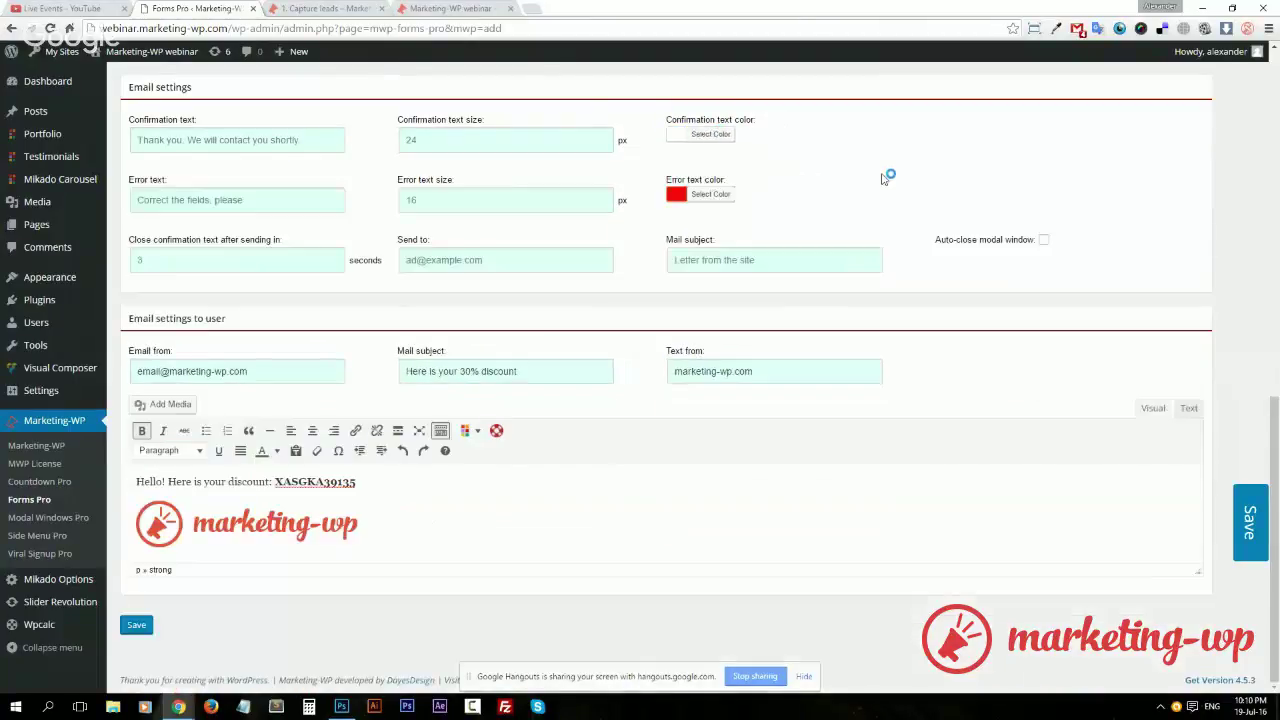
click(711, 196)
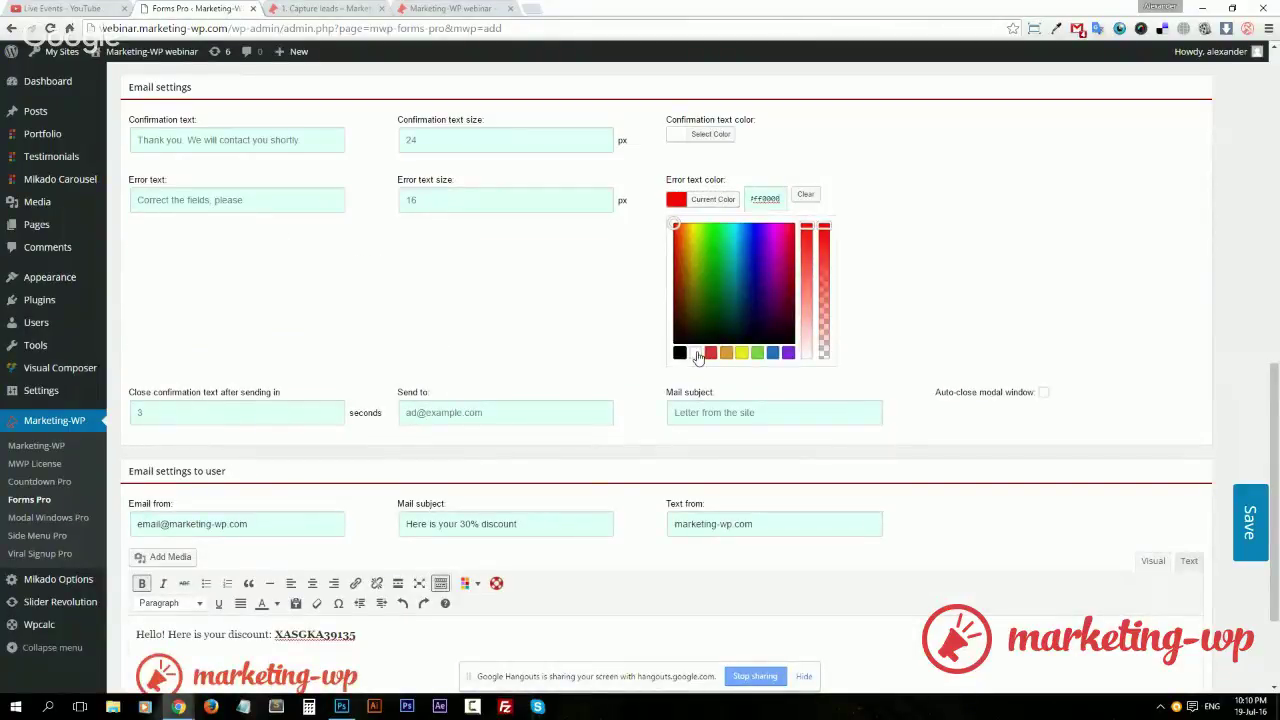
click(696, 353)
click(914, 228)
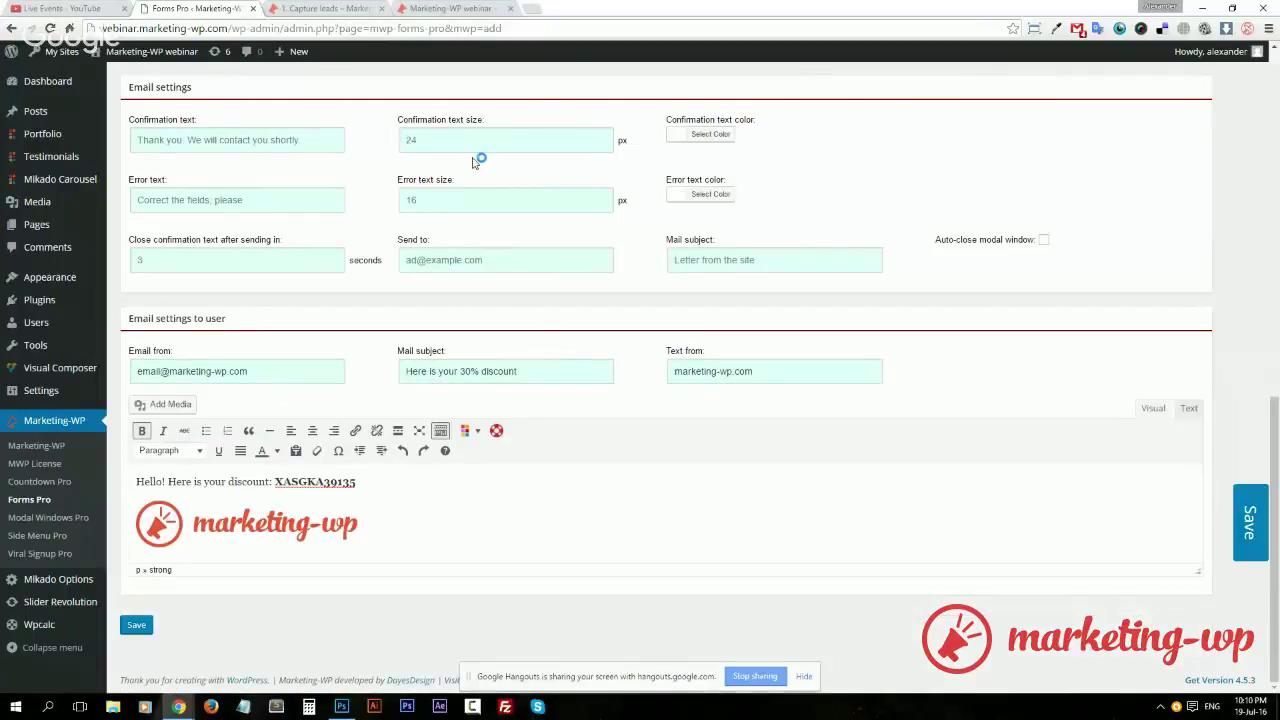
Enter the 'Thank you!' confirmation message and save the form
click(312, 139)
text(Thank)
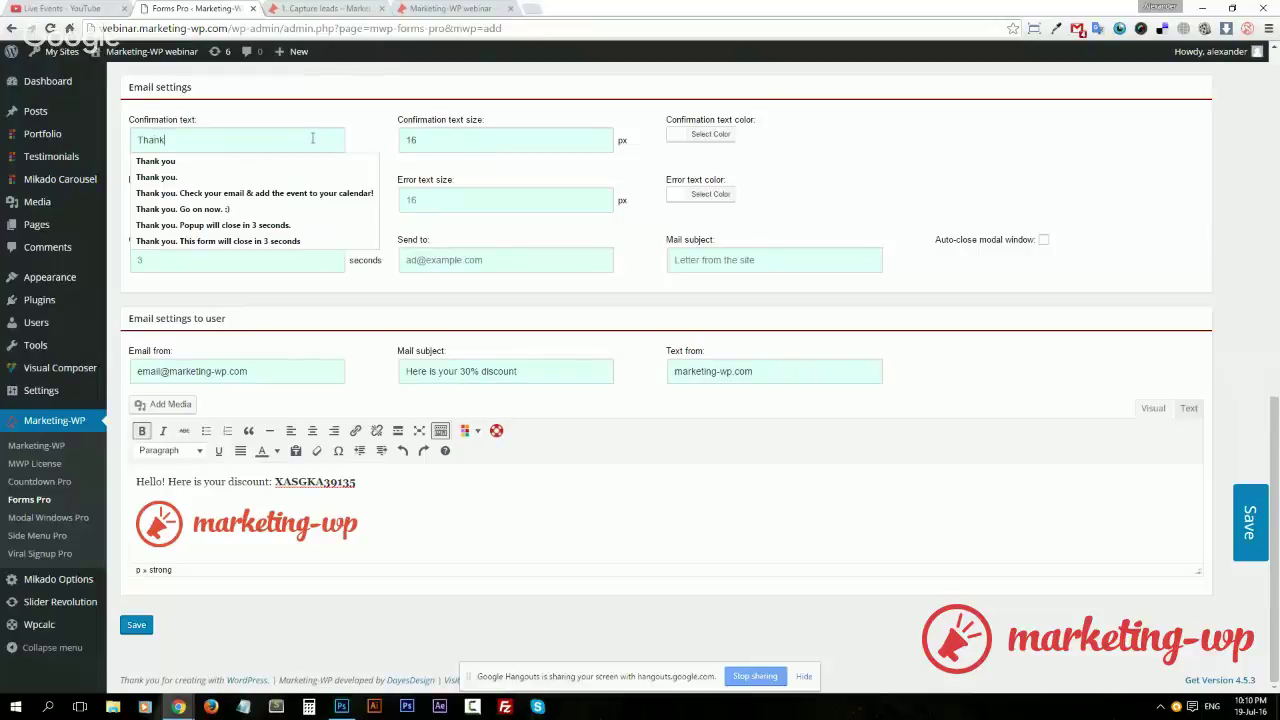
text( you! Your discount is on its way)
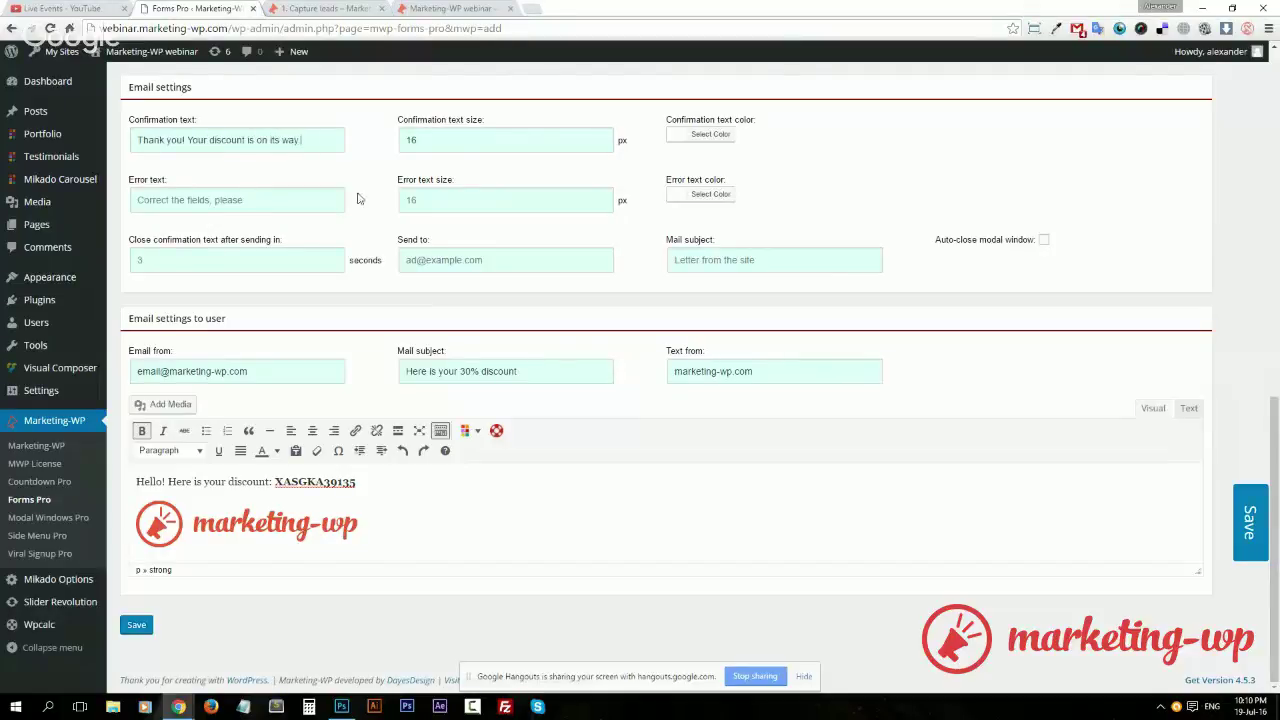
click(1241, 516)
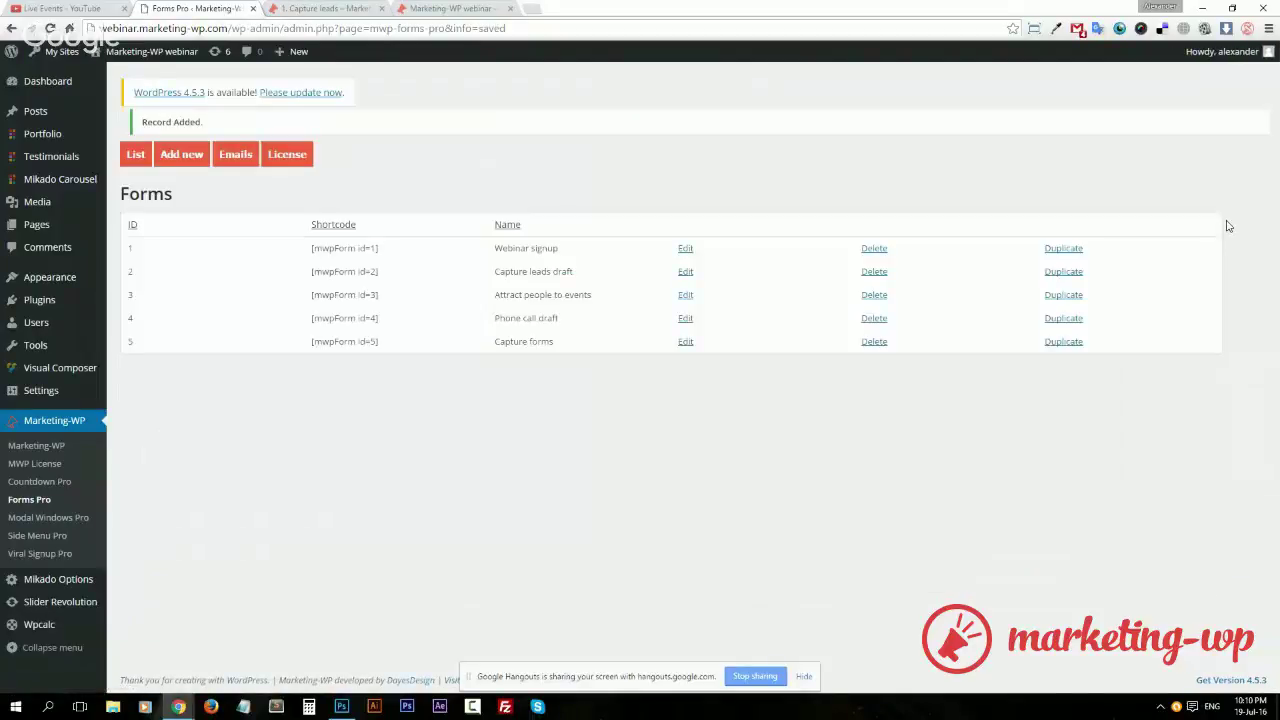
Reopen Capture forms and preview it in a popup
click(687, 342)
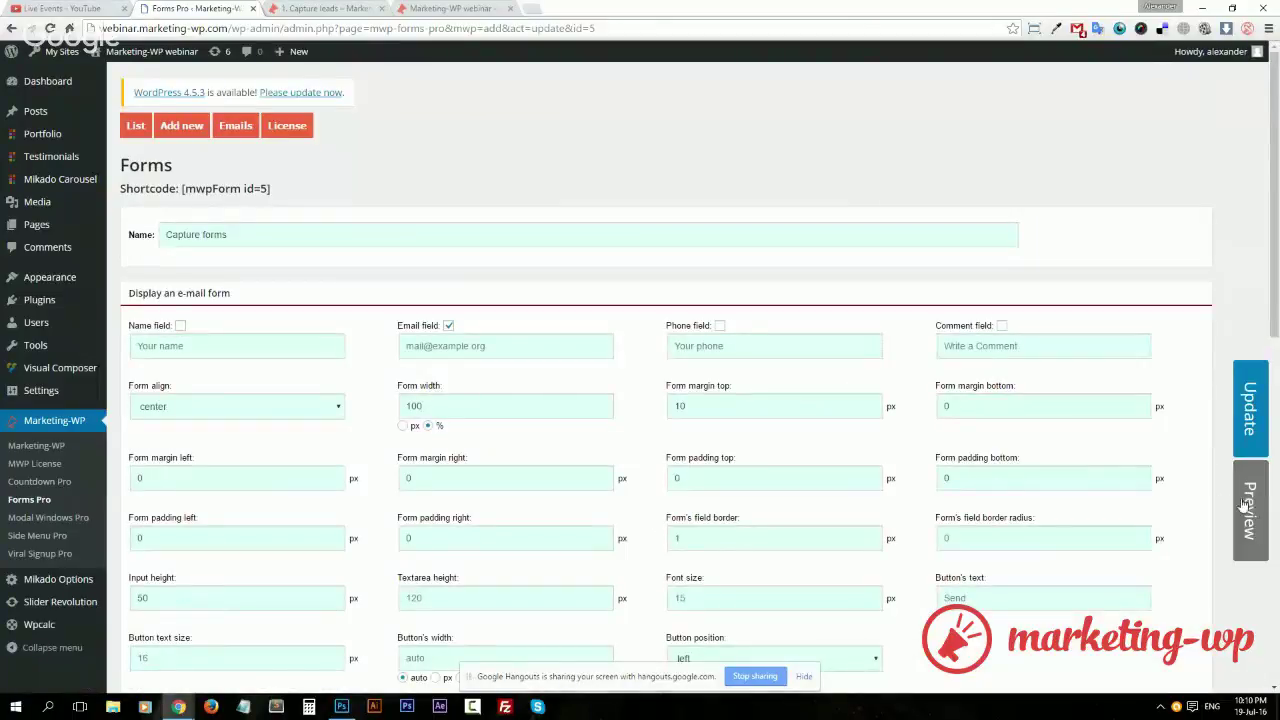
click(1249, 510)
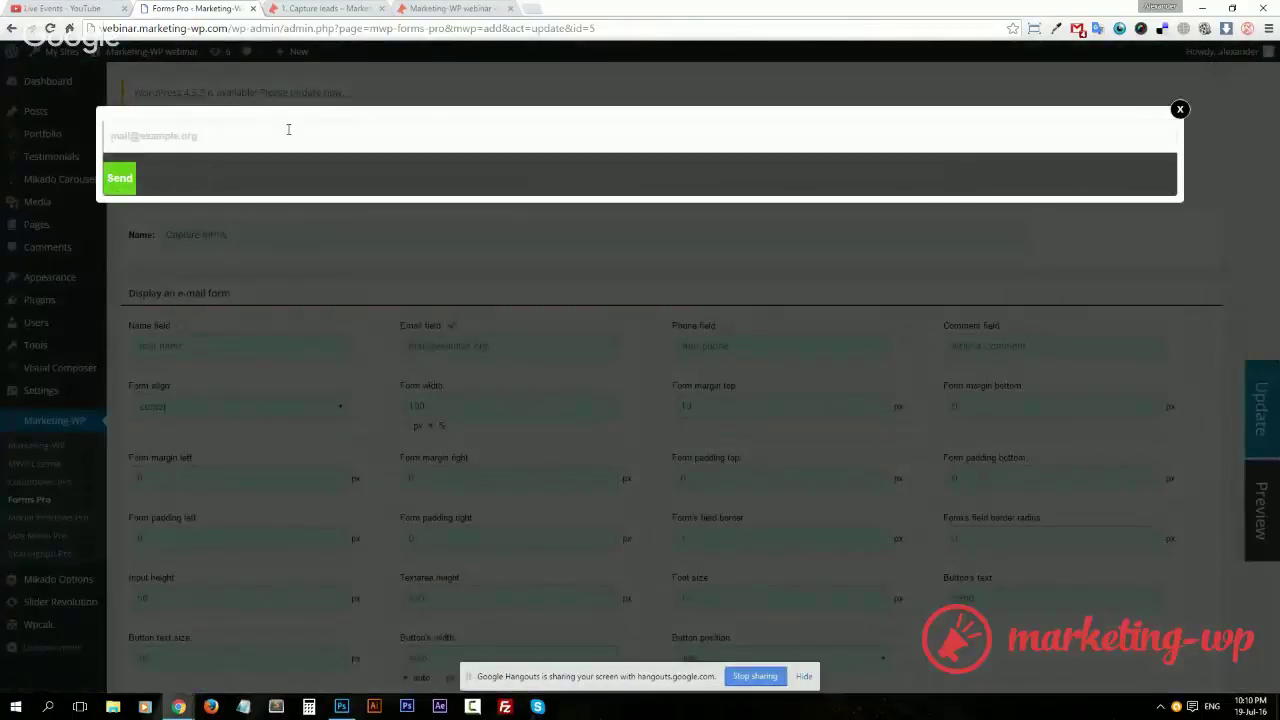
click(1180, 110)
Make the form background fully transparent and field backgrounds translucent black, then update the form
scroll(948, 427, down, 4)
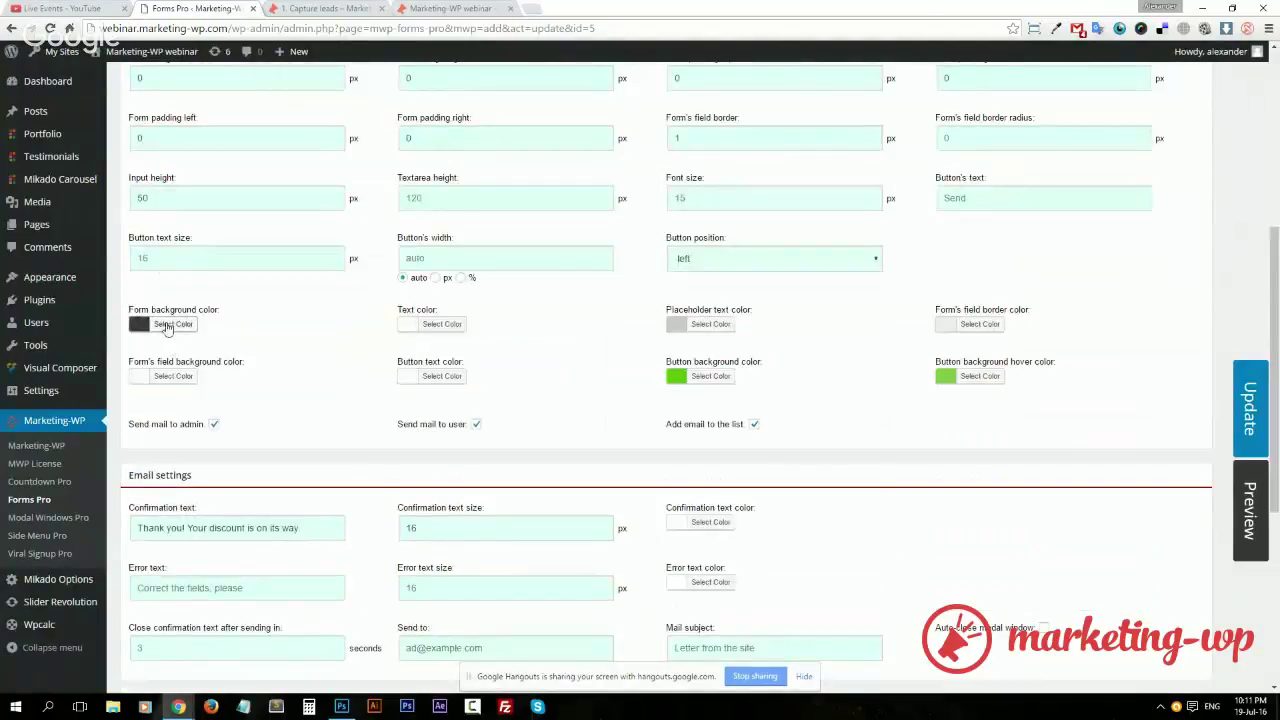
click(168, 324)
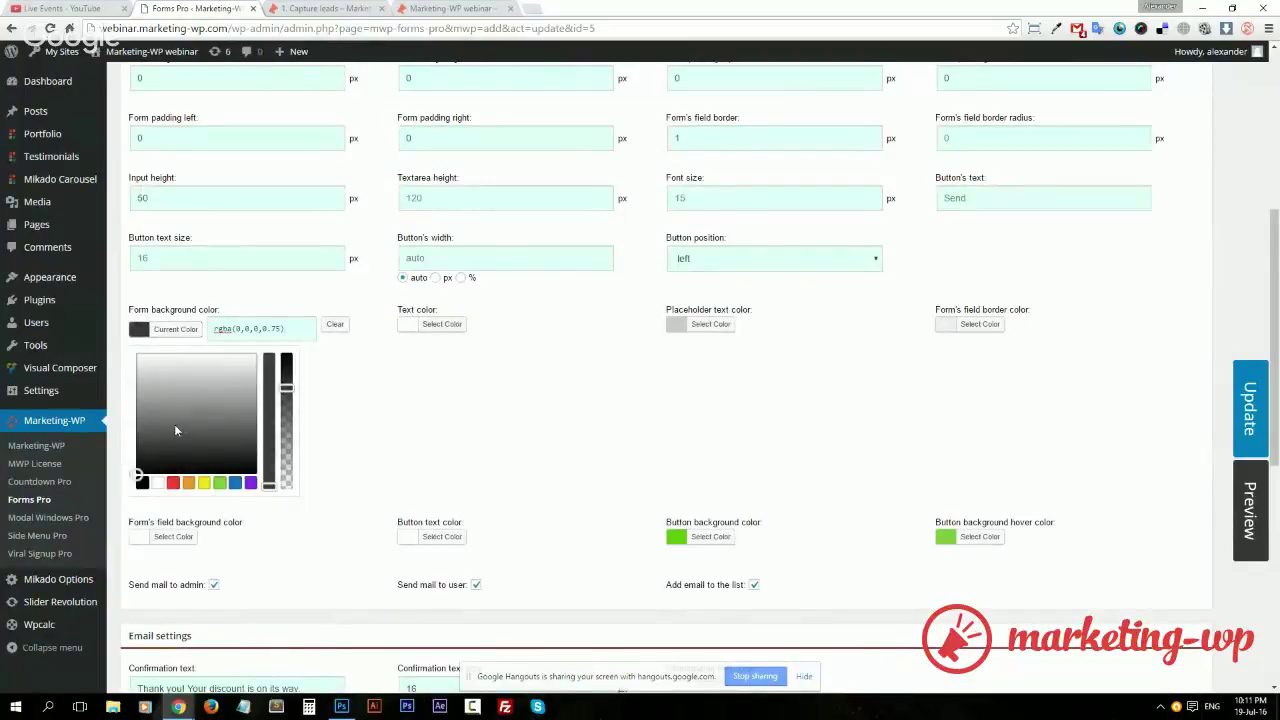
drag(286, 388, 288, 495)
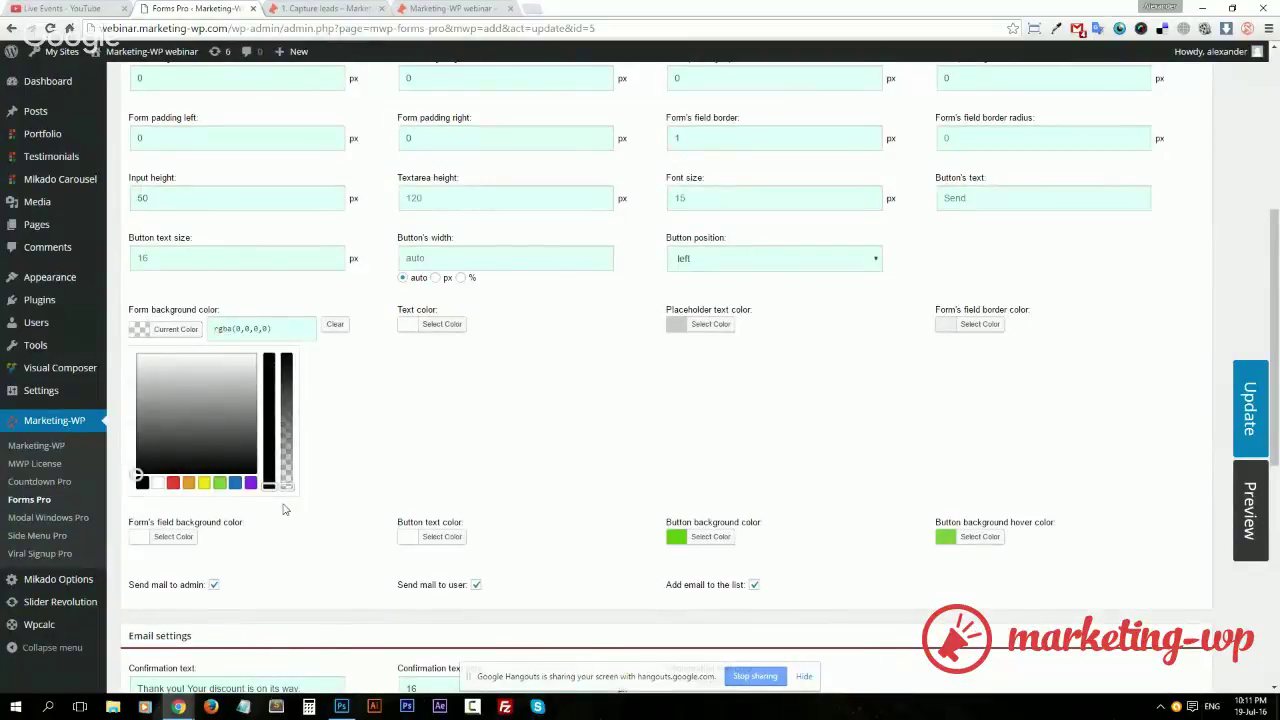
click(283, 510)
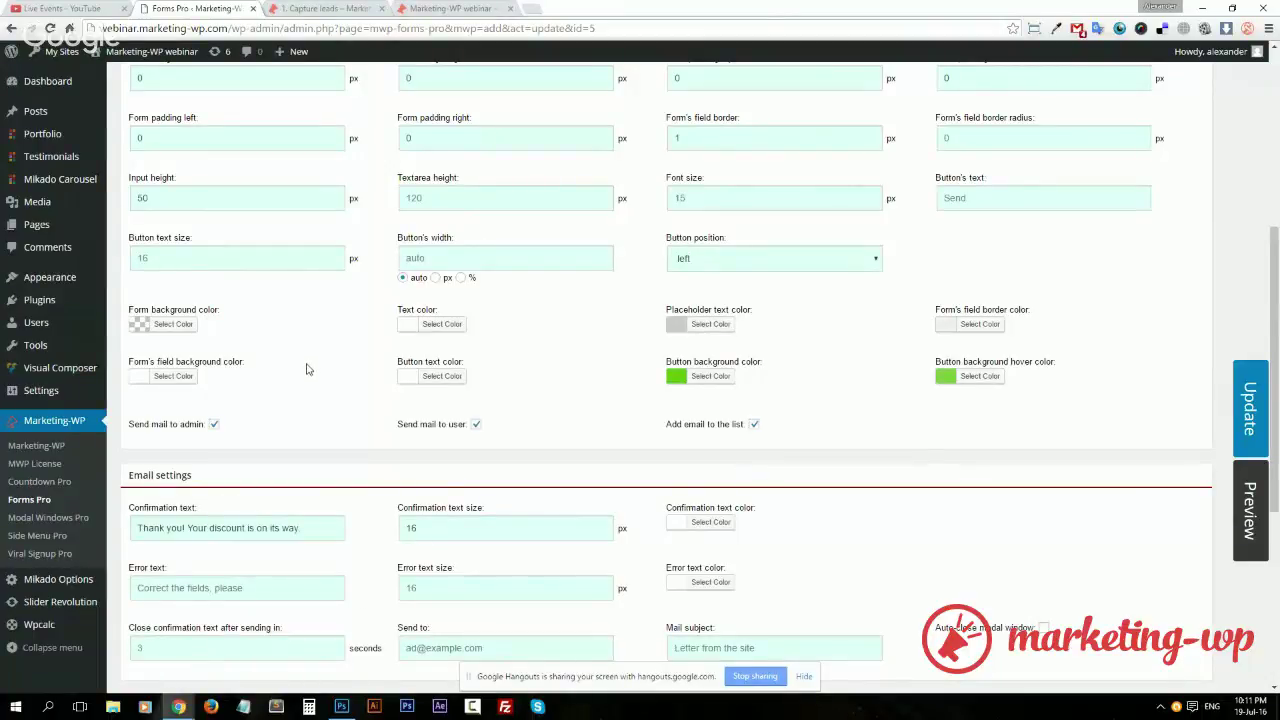
click(173, 376)
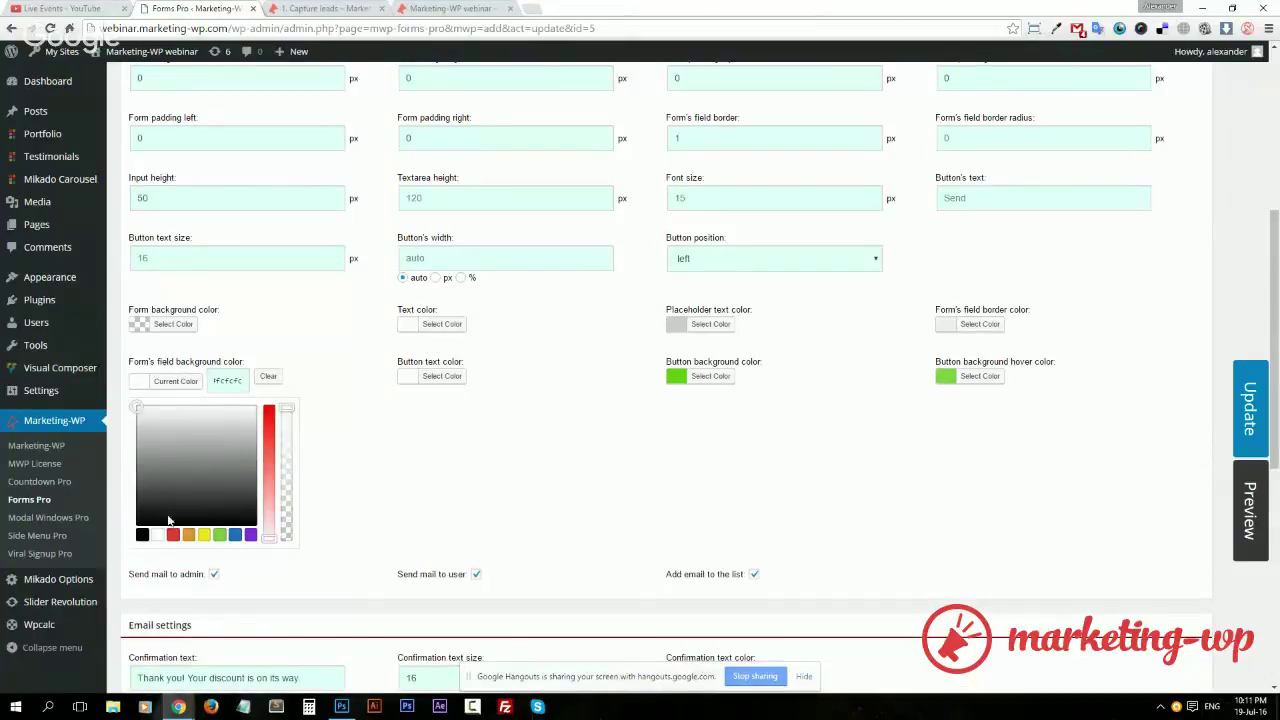
click(142, 535)
drag(287, 408, 298, 452)
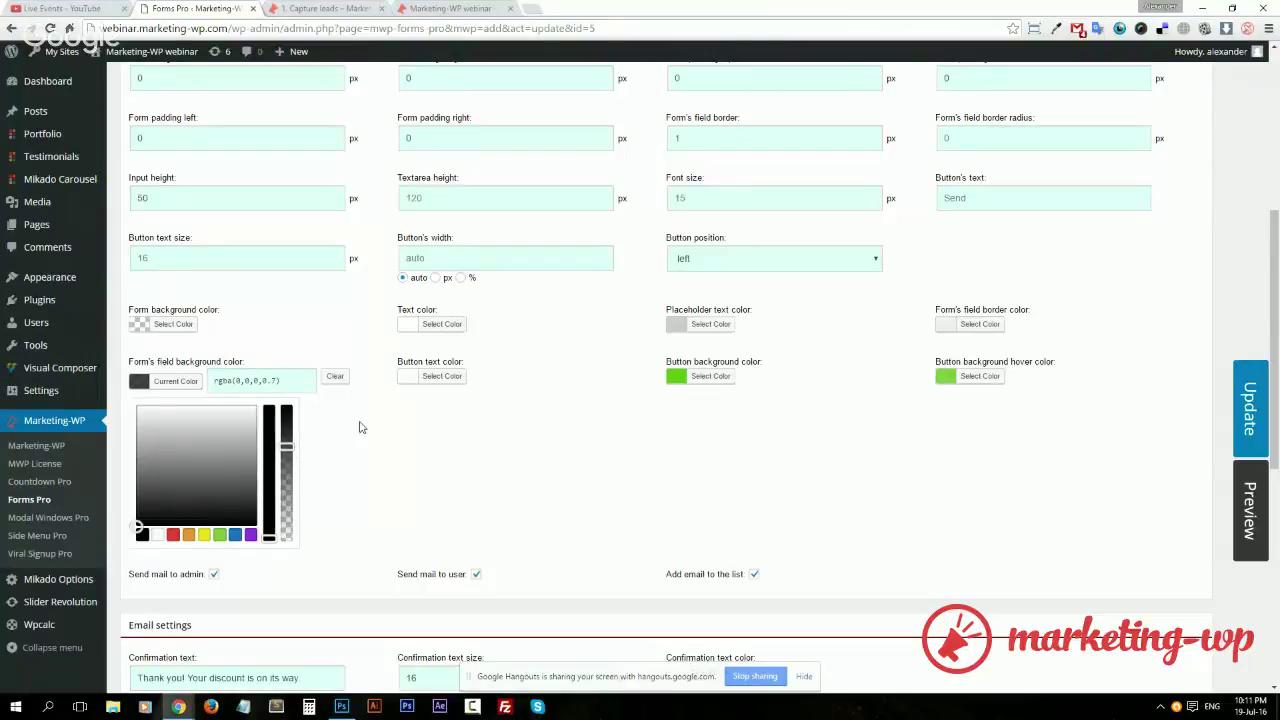
click(363, 427)
scroll(390, 455, down, 4)
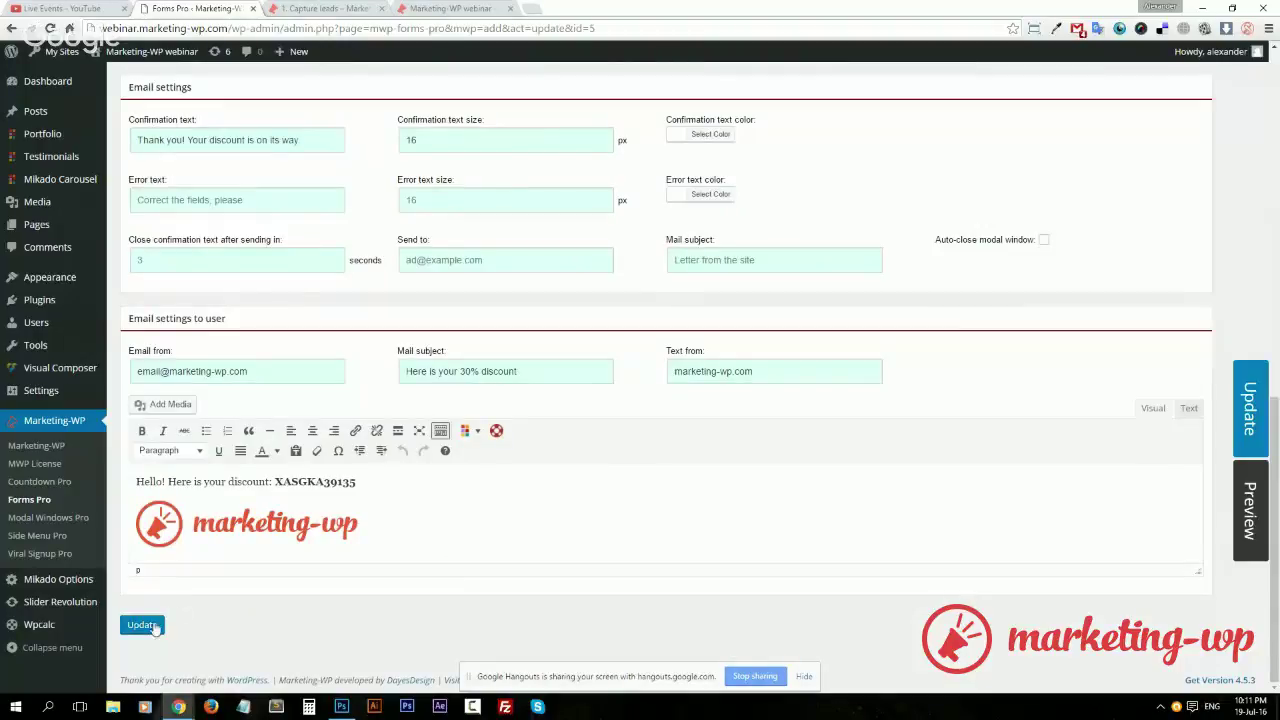
click(142, 624)
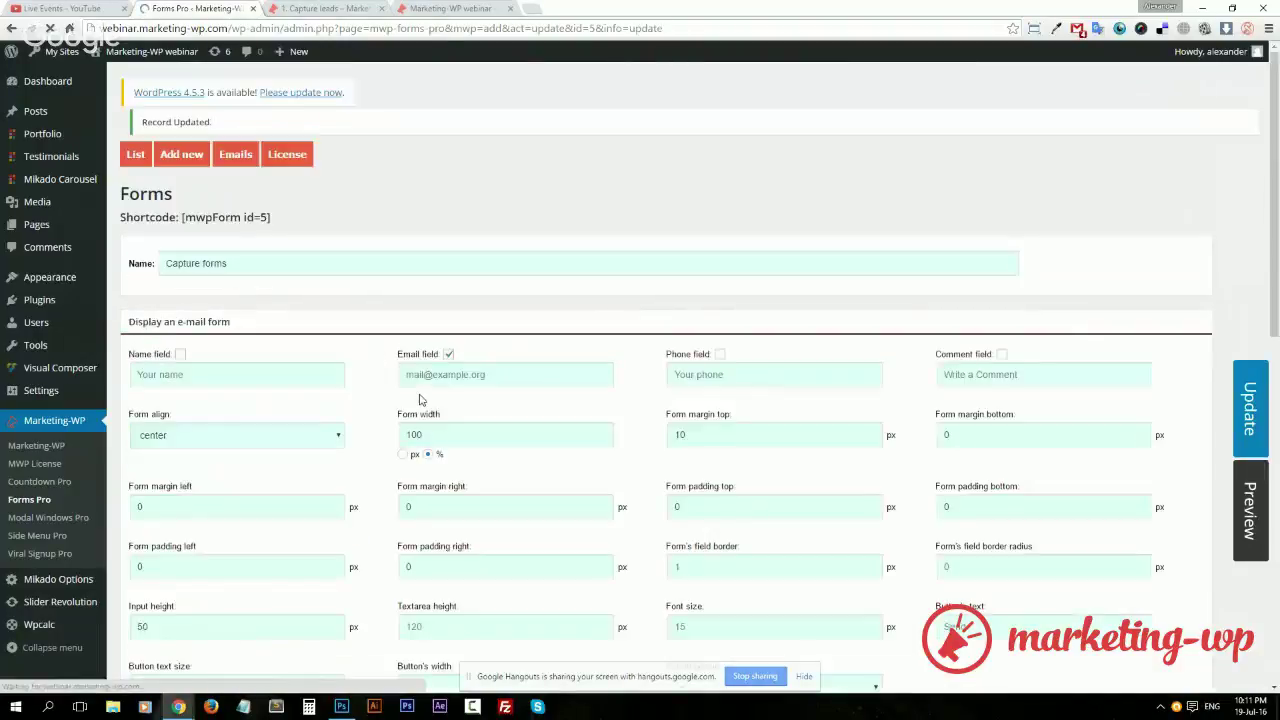
Copy the [mwpForm id=5] shortcode and open Modal Windows Pro in a tab before Capture leads
drag(271, 217, 184, 215)
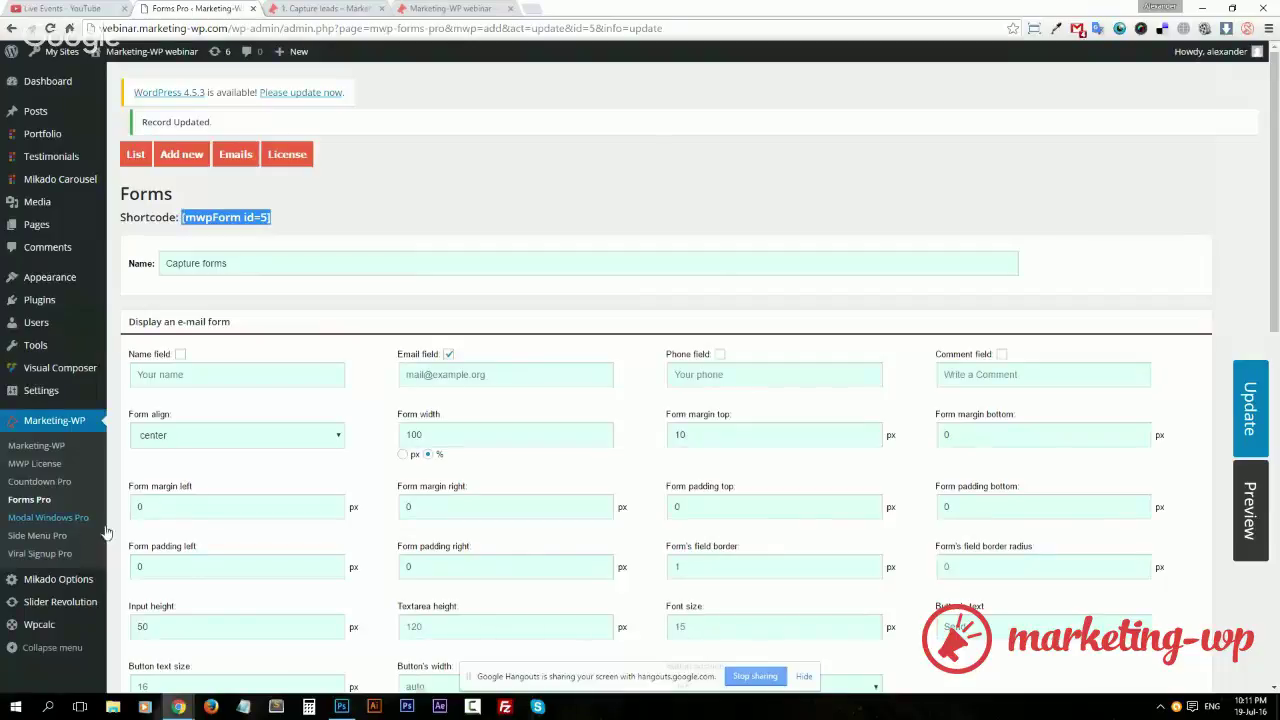
middle_click(55, 518)
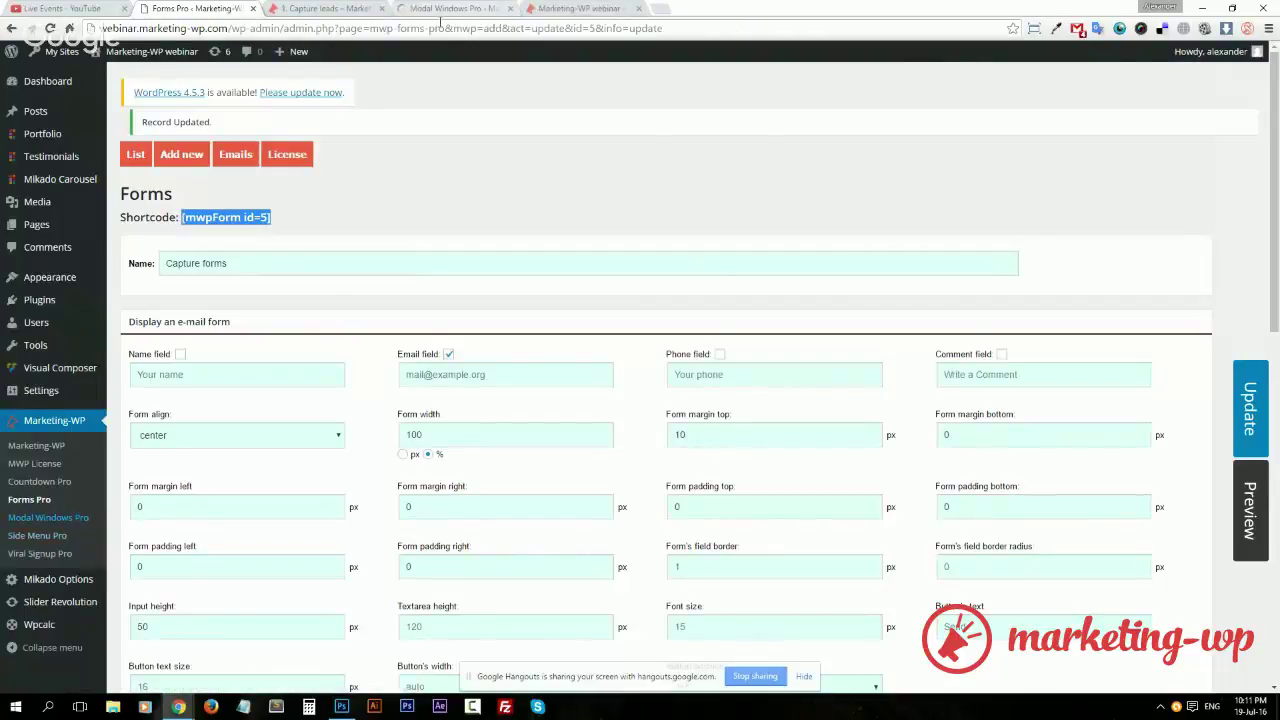
click(442, 10)
drag(442, 10, 323, 9)
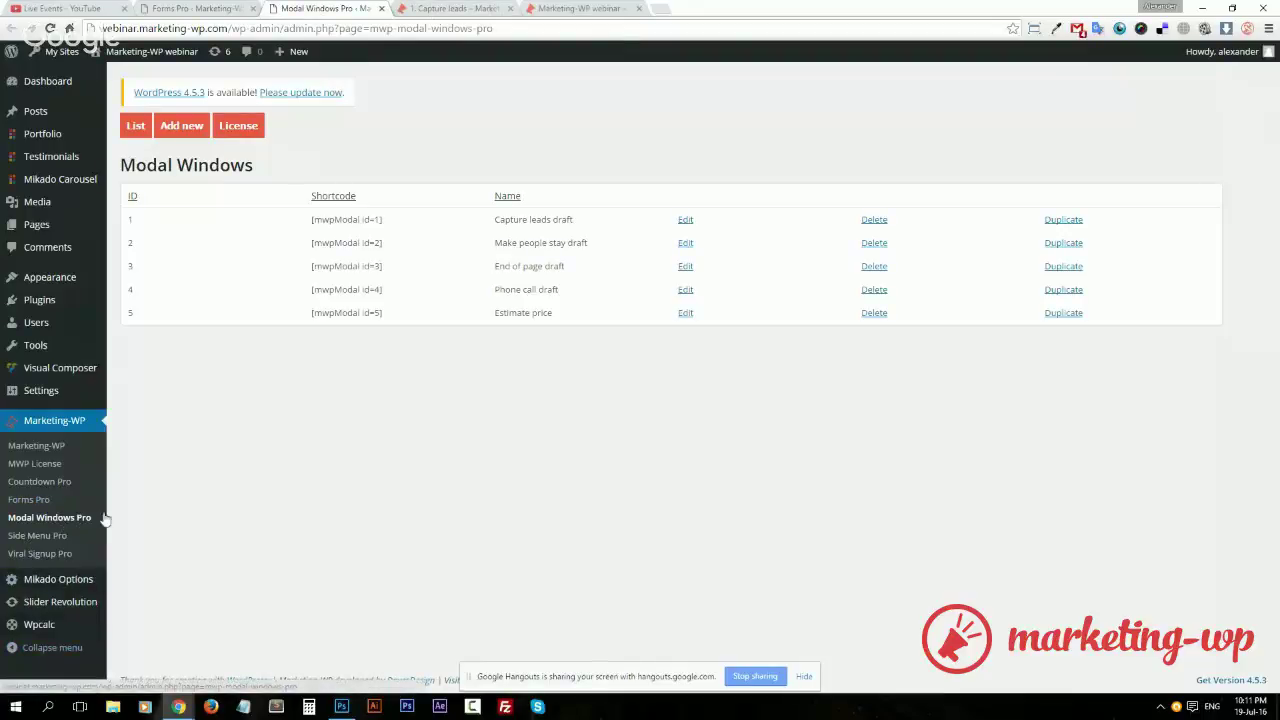
Start a new modal window named 'Capture leads'
click(183, 127)
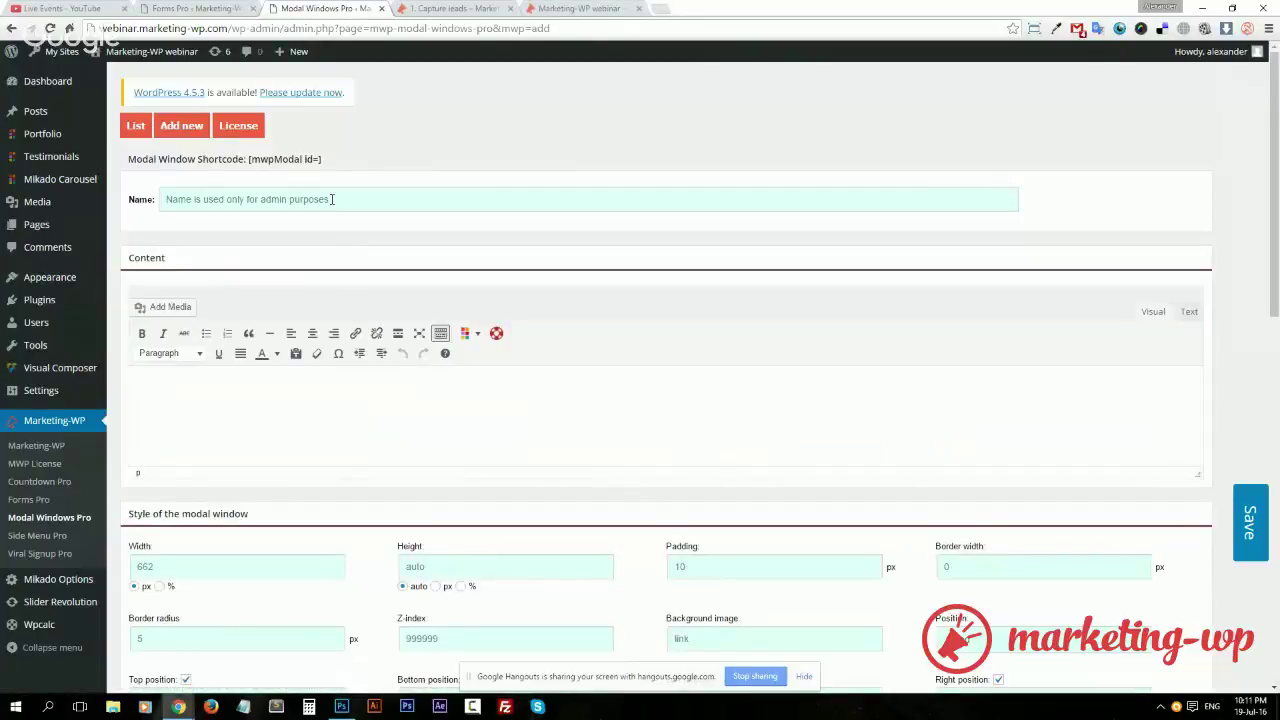
text(Capture leads)
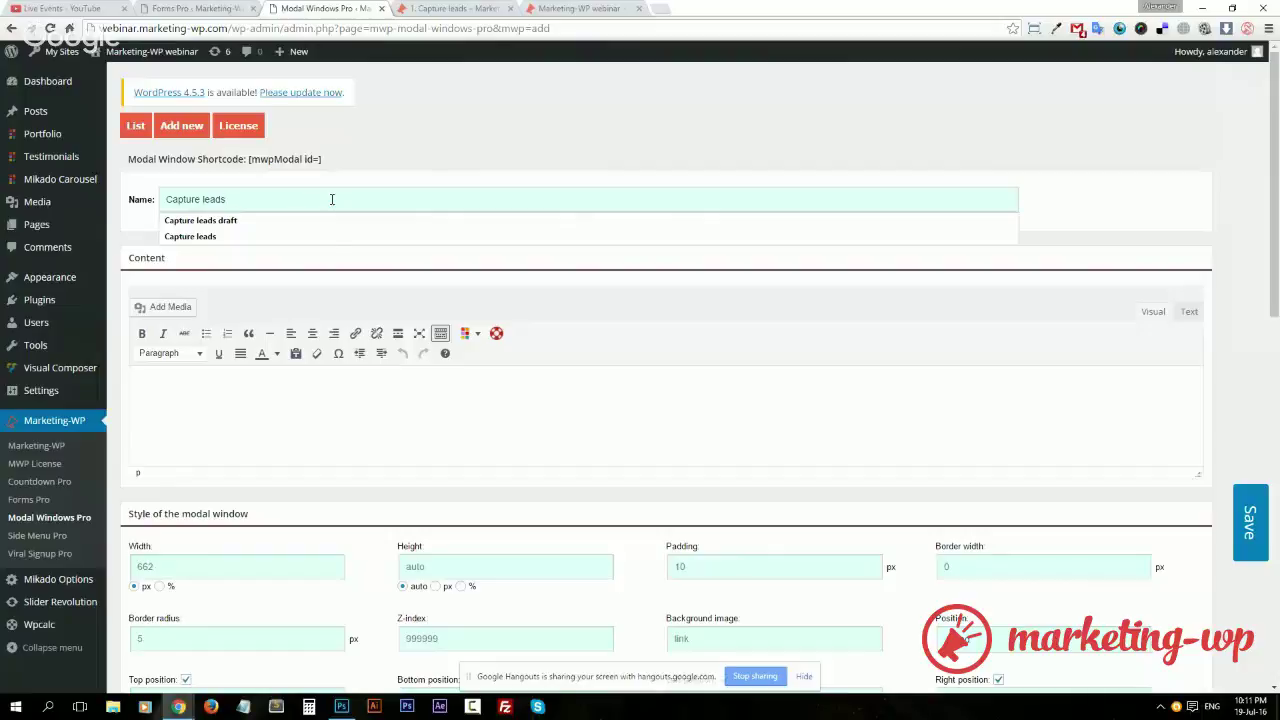
click(306, 403)
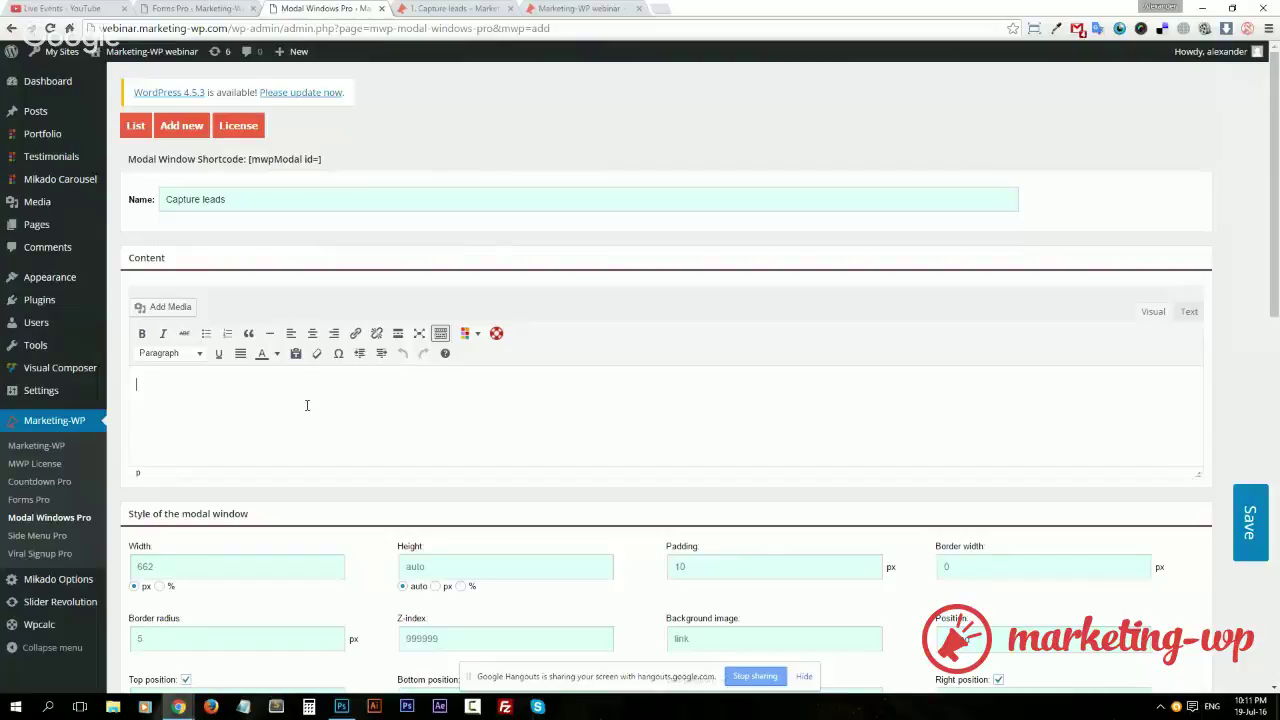
Open the Media Library in a background browser tab
scroll(334, 400, down, 3)
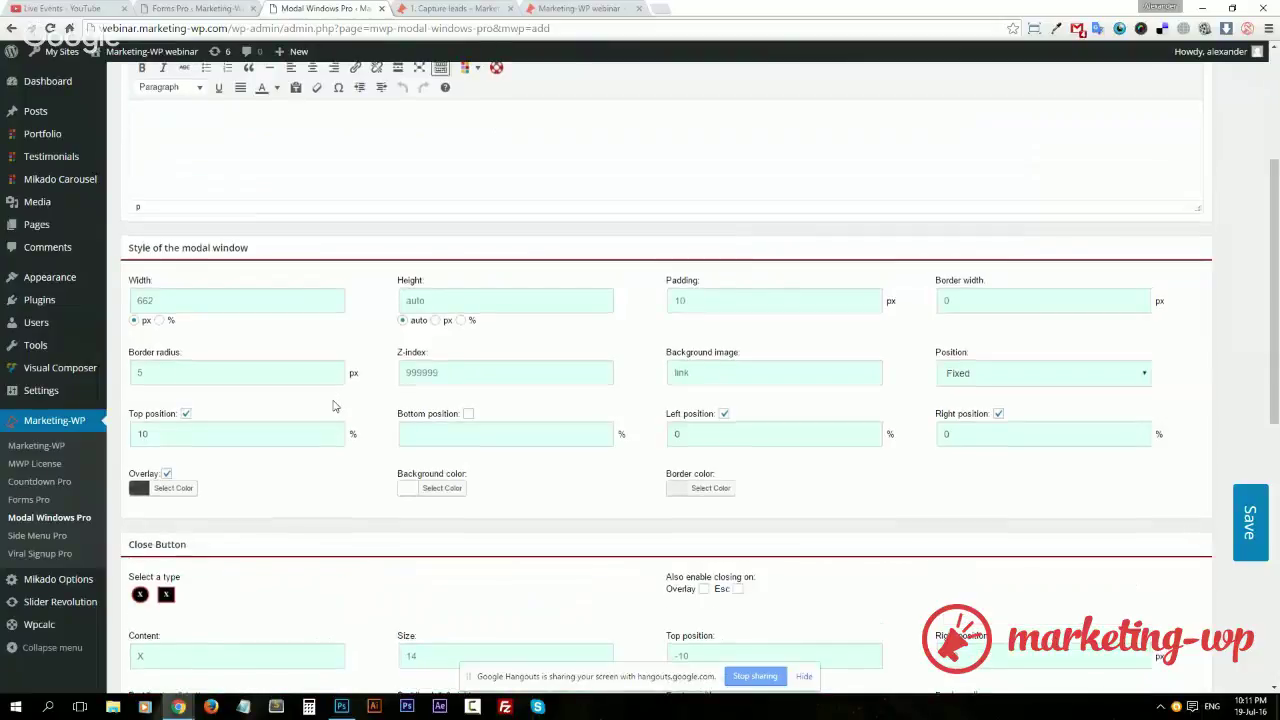
scroll(334, 405, up, 2)
mouse_move(37, 205)
middle_click(130, 203)
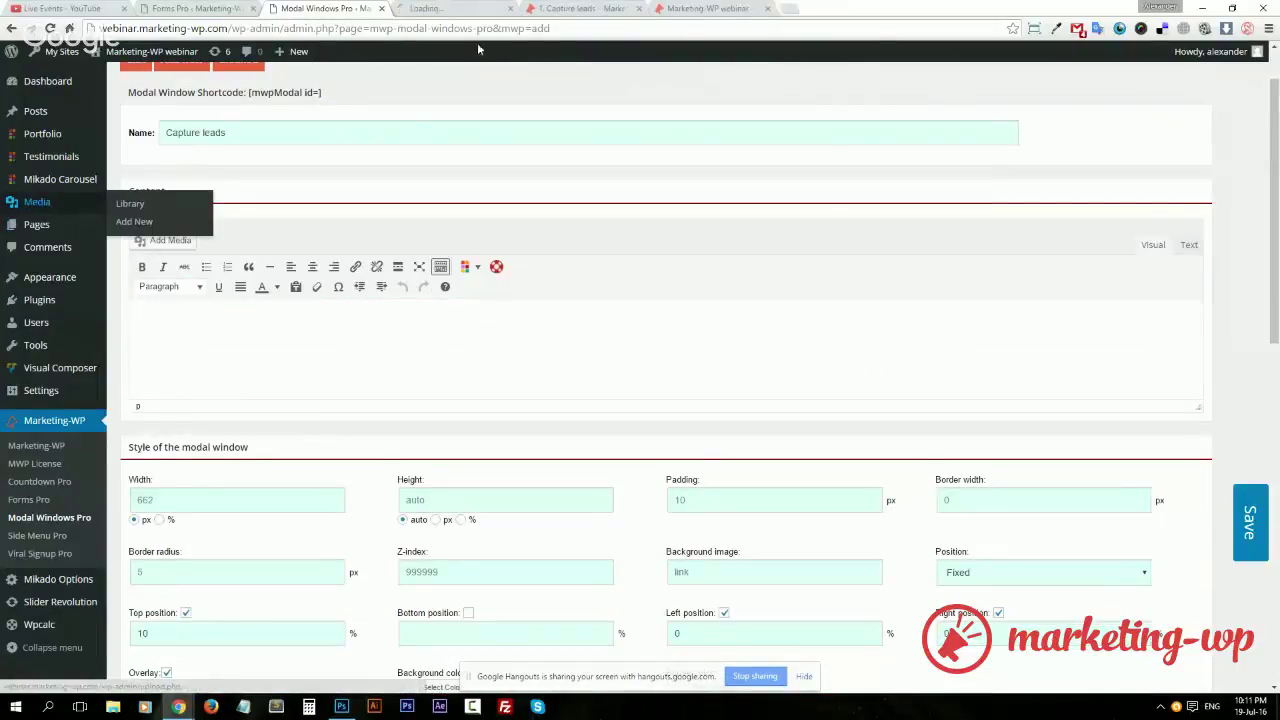
Switch between the modal settings and the new Media Library tab, ending on the Media Library
click(455, 8)
click(310, 10)
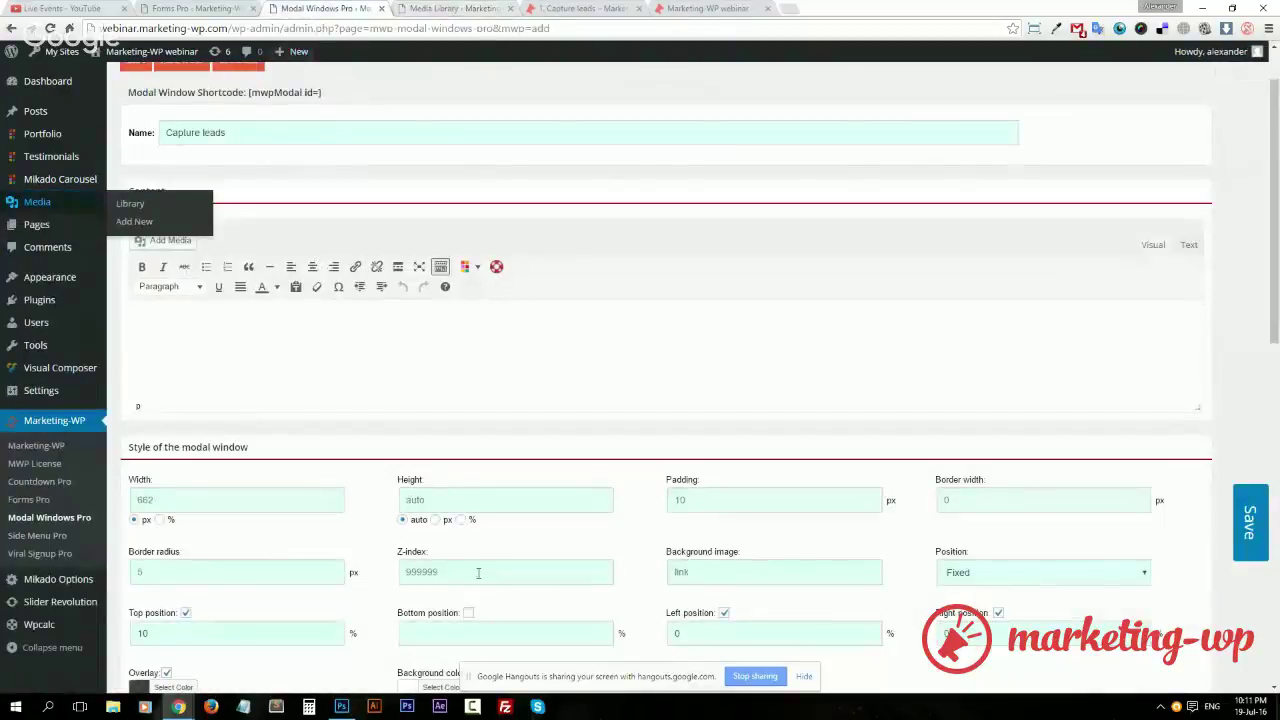
click(435, 10)
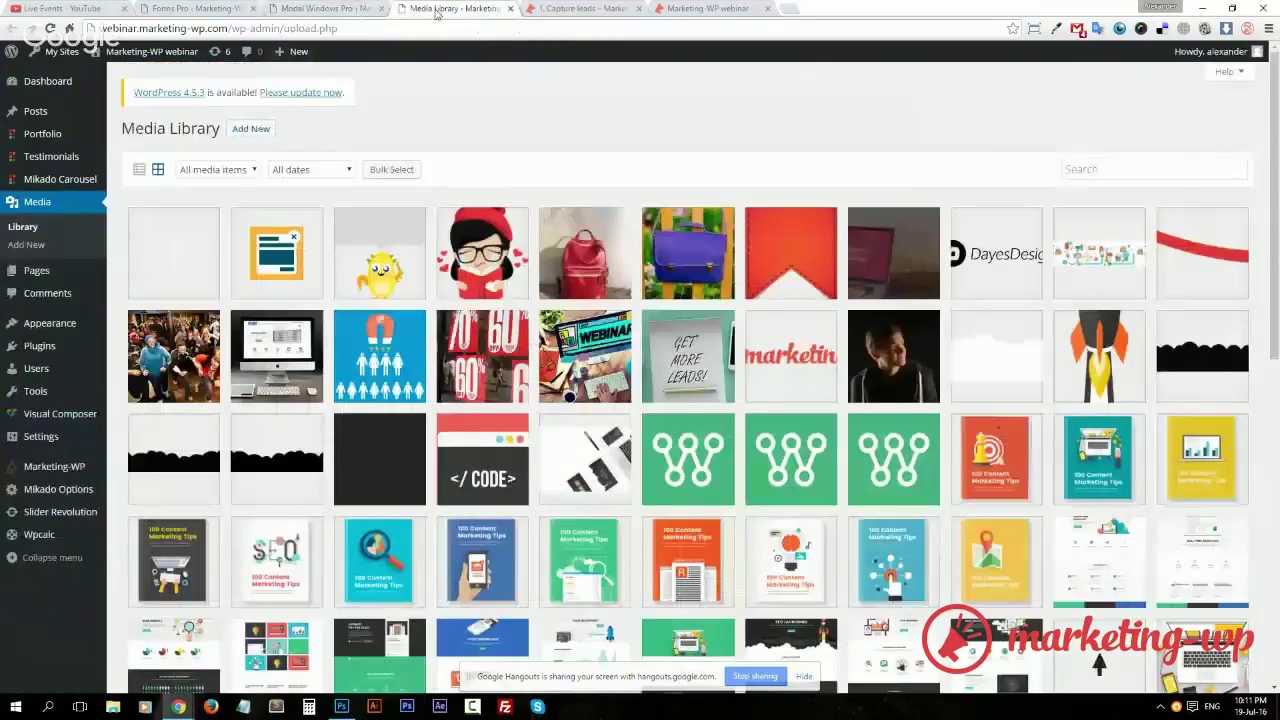
click(320, 8)
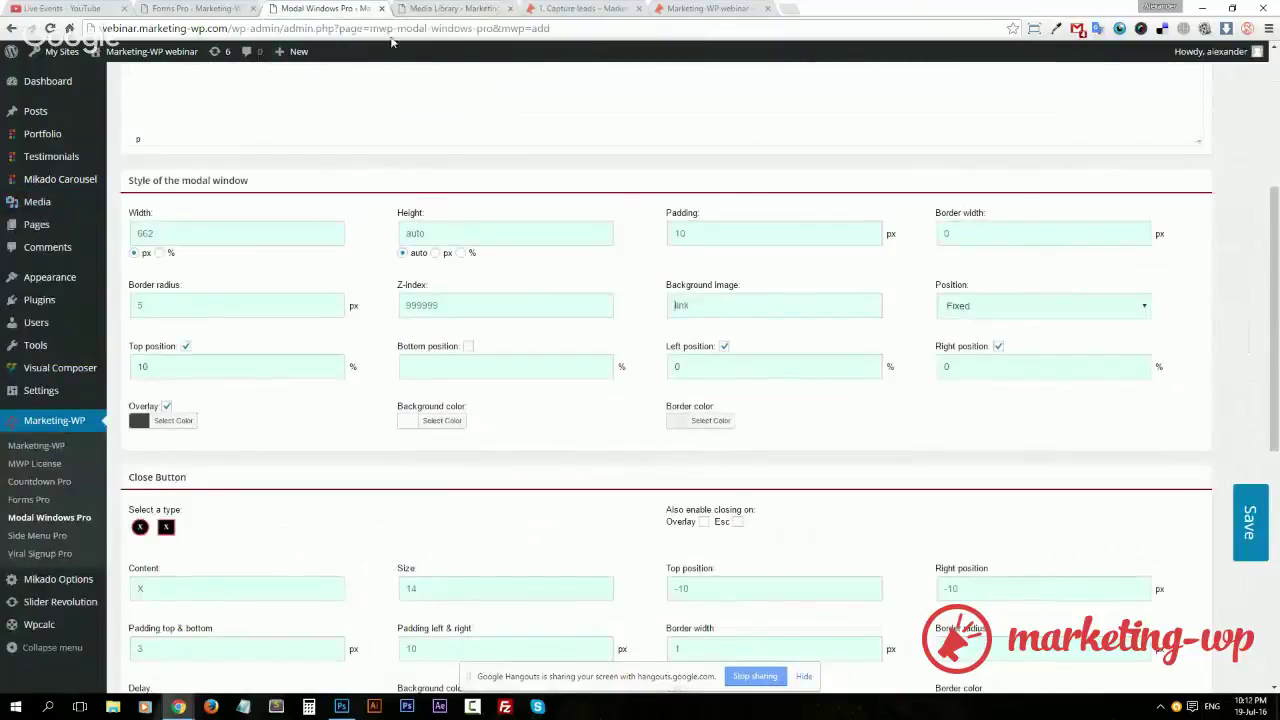
click(451, 8)
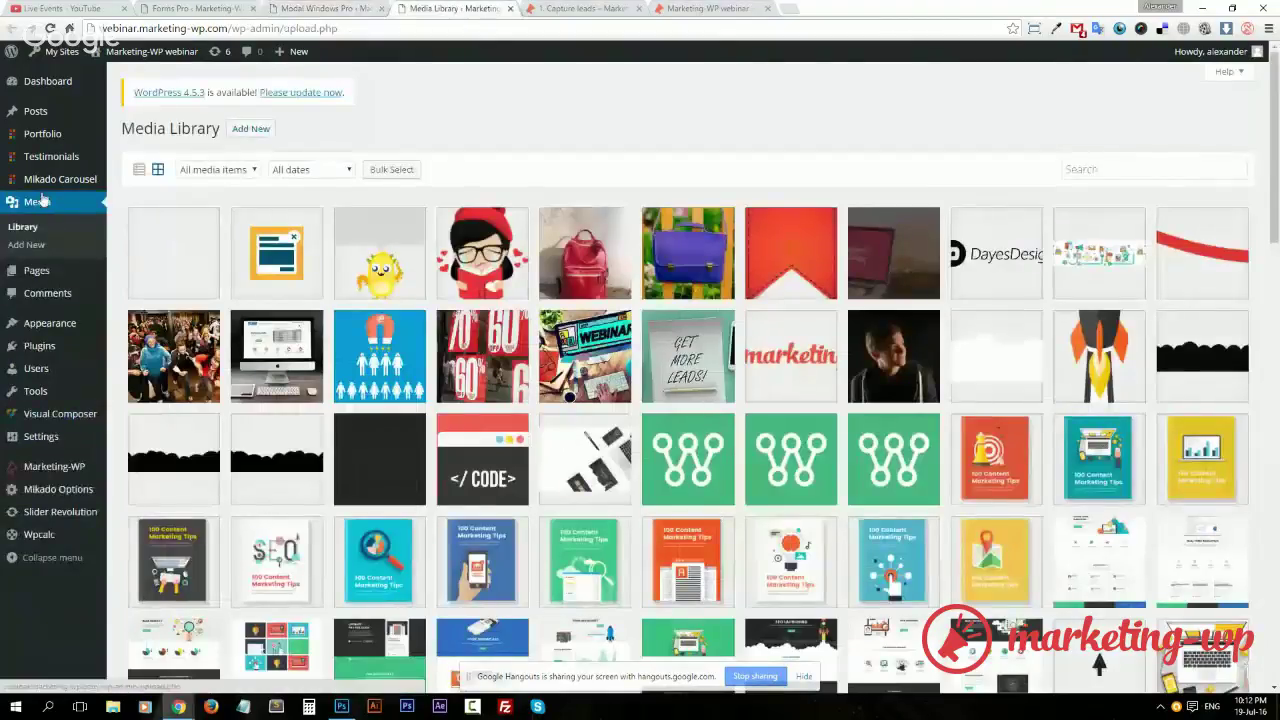
Upload bg.png from Webinar 1 content > 1. Capture leads to the Media Library
click(236, 131)
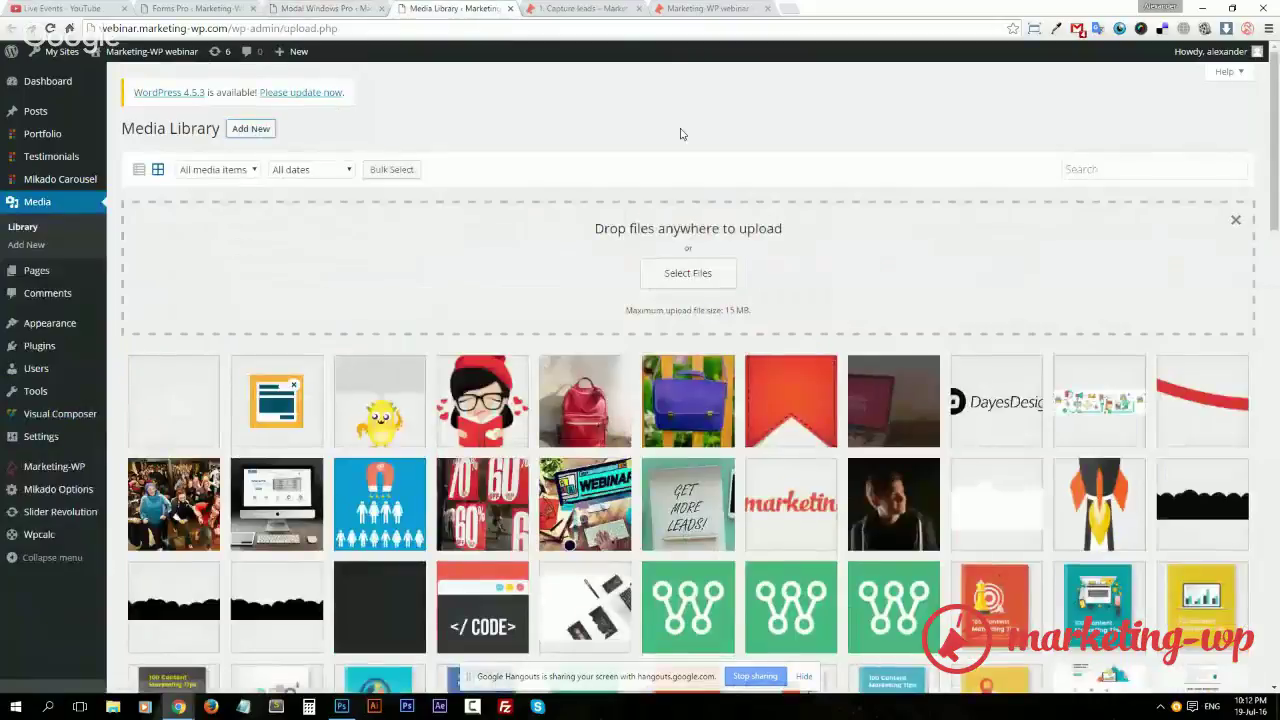
click(712, 274)
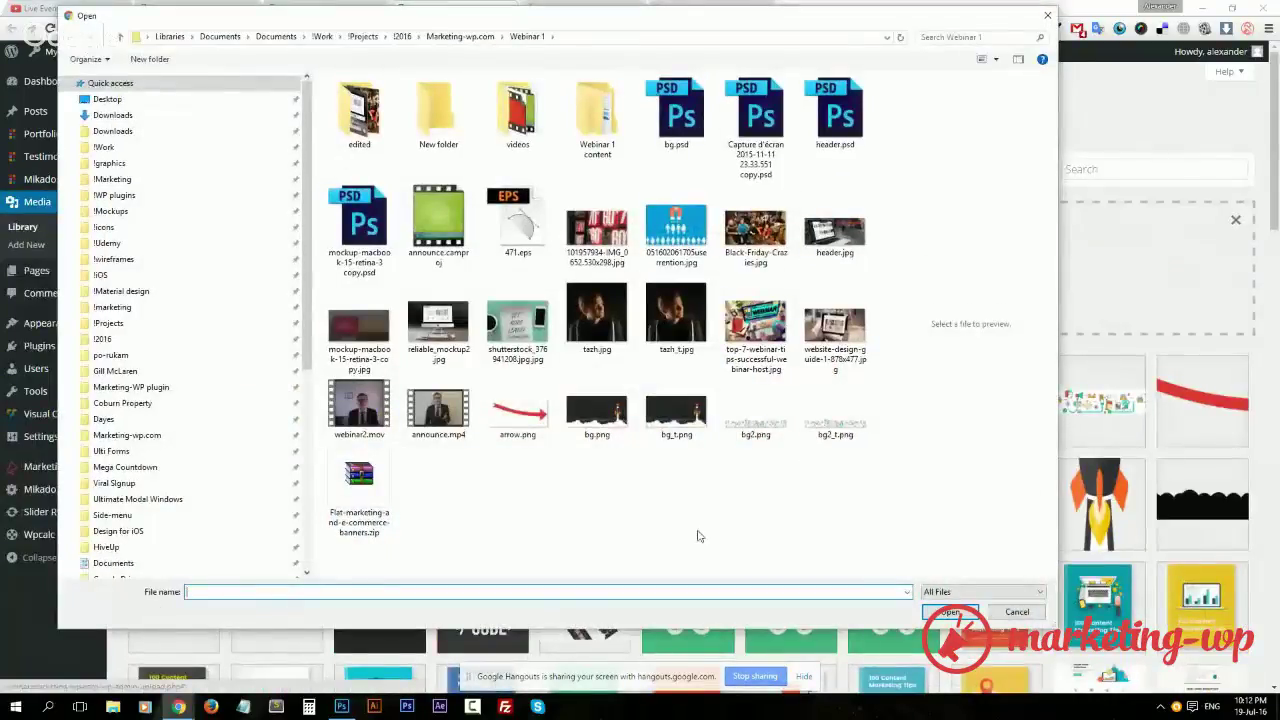
scroll(193, 545, down, 1)
scroll(193, 545, down, 2)
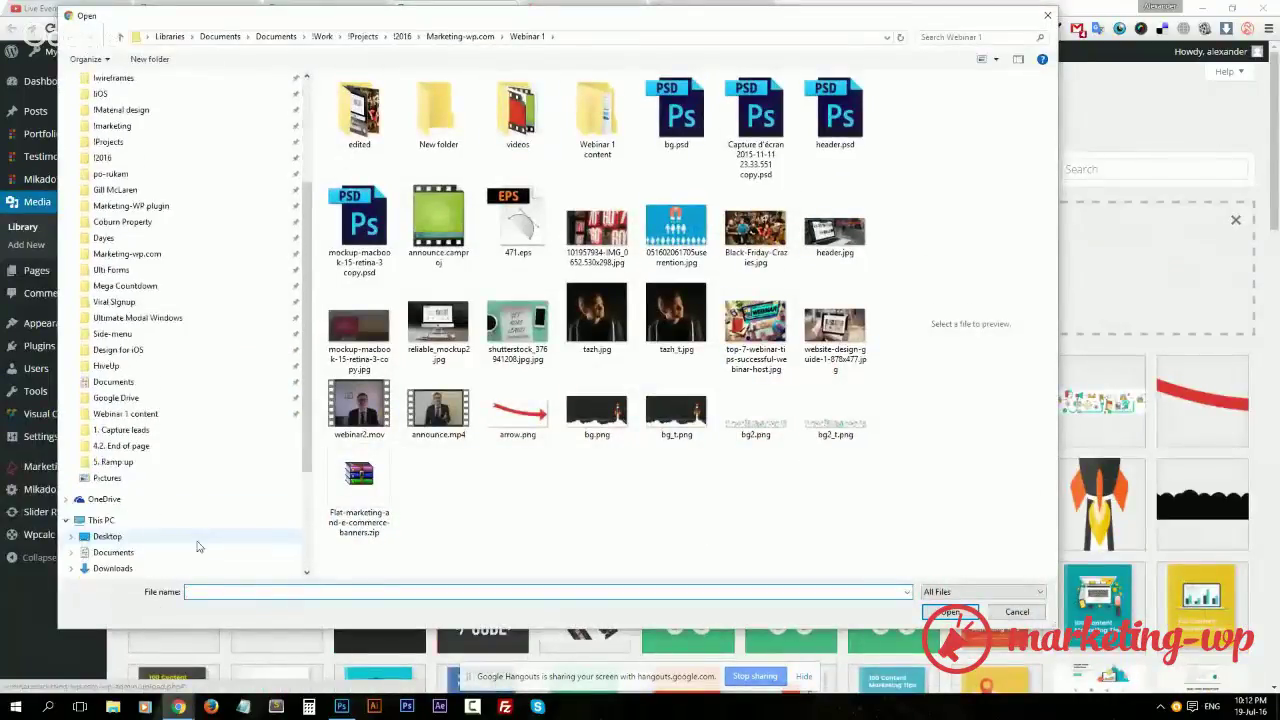
click(185, 414)
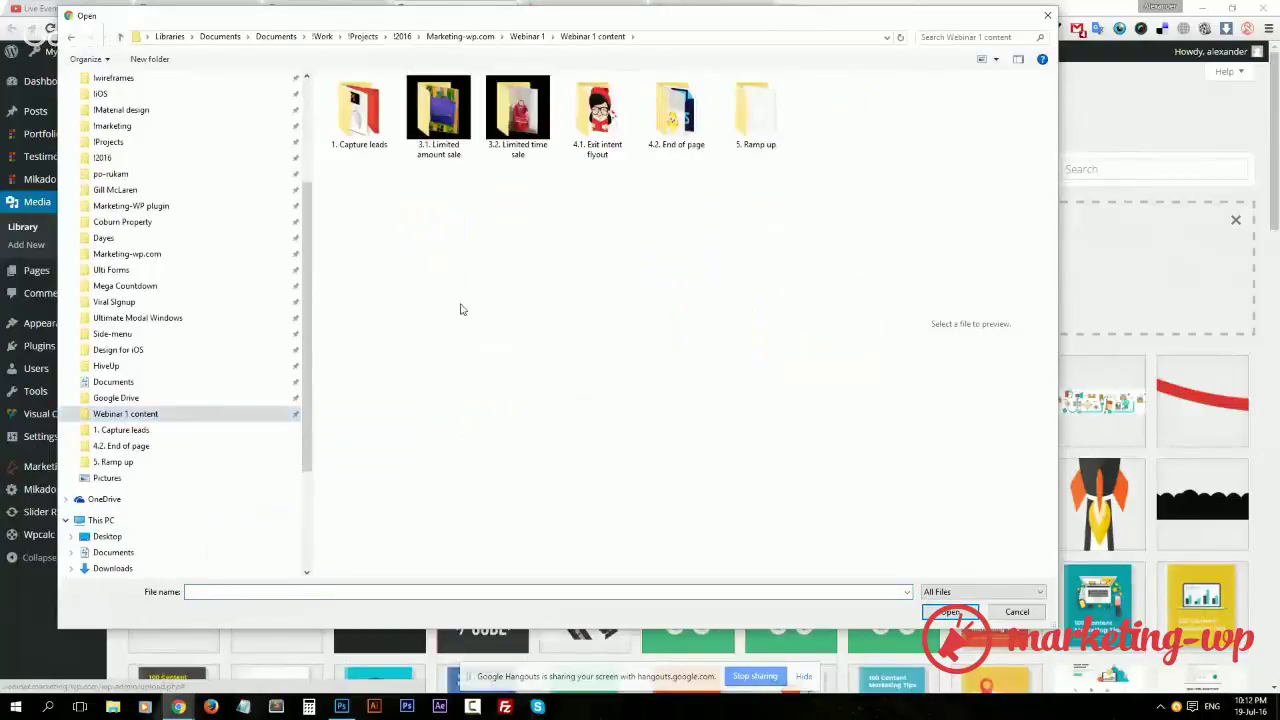
double_click(372, 135)
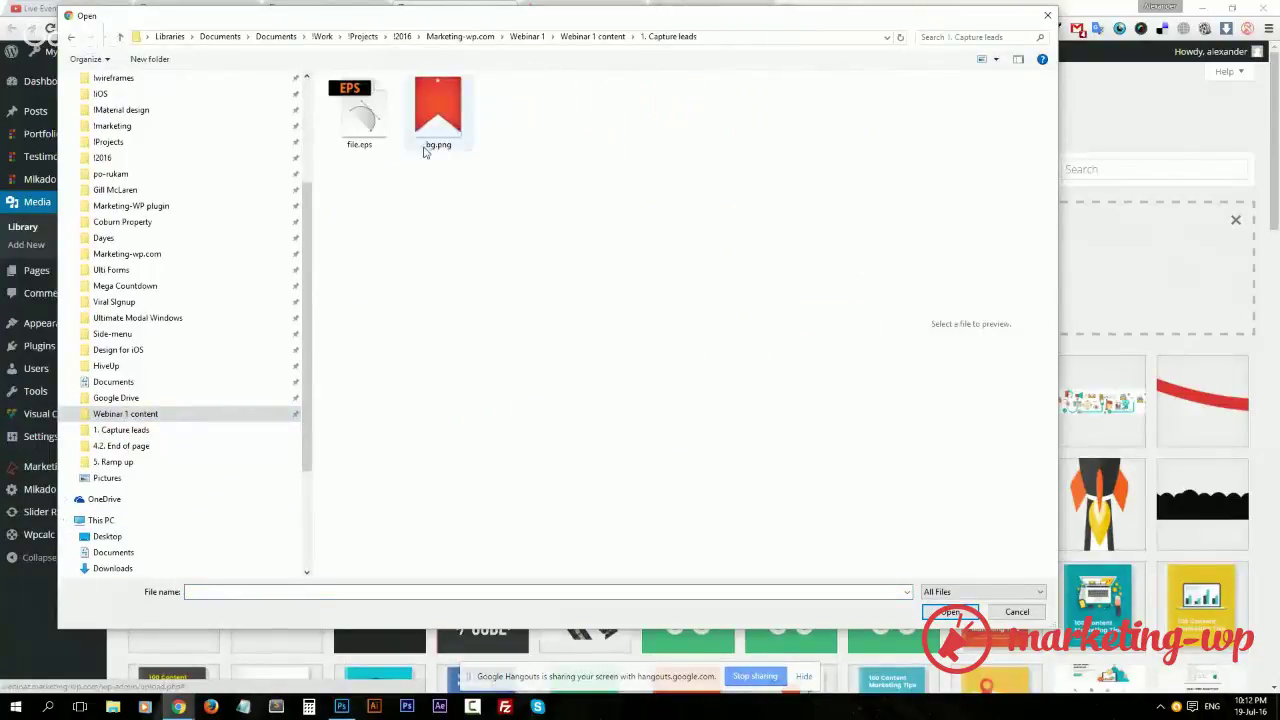
click(446, 96)
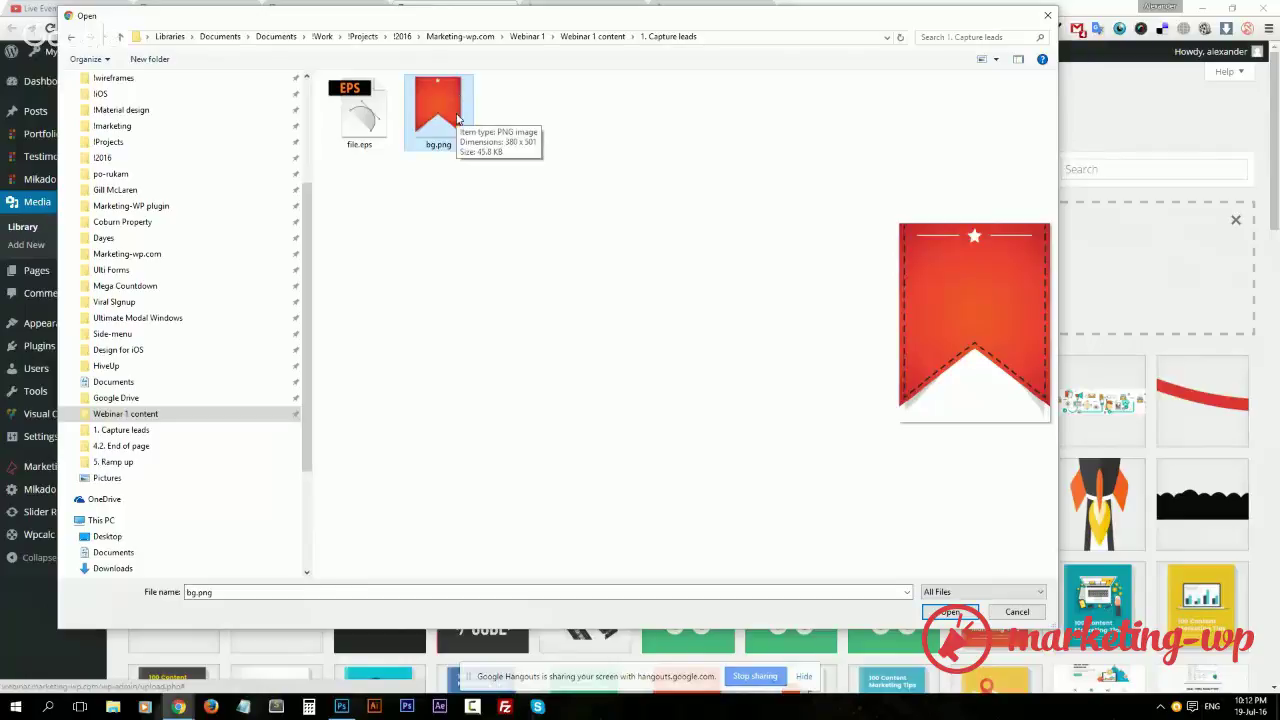
double_click(458, 118)
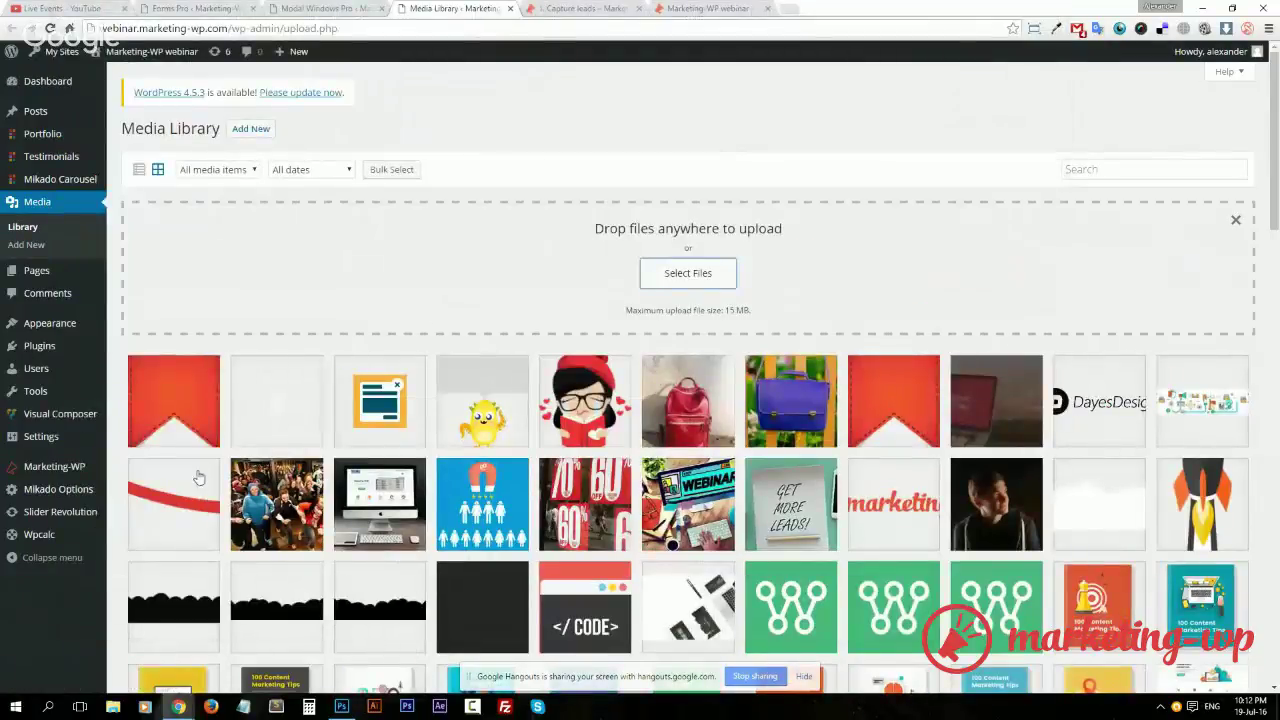
Copy the uploaded bg.png's file URL, noting its 380 × 501 size, and return to the Background image field
click(200, 415)
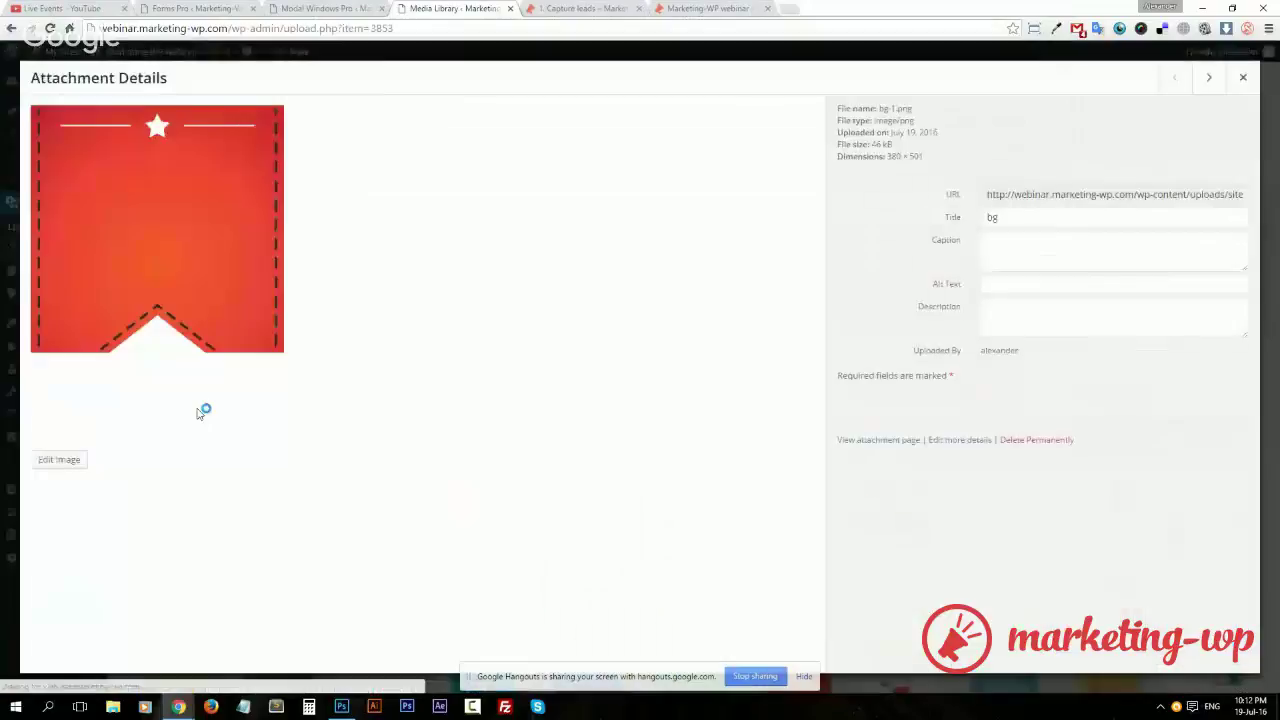
click(1138, 194)
drag(1138, 194, 1245, 196)
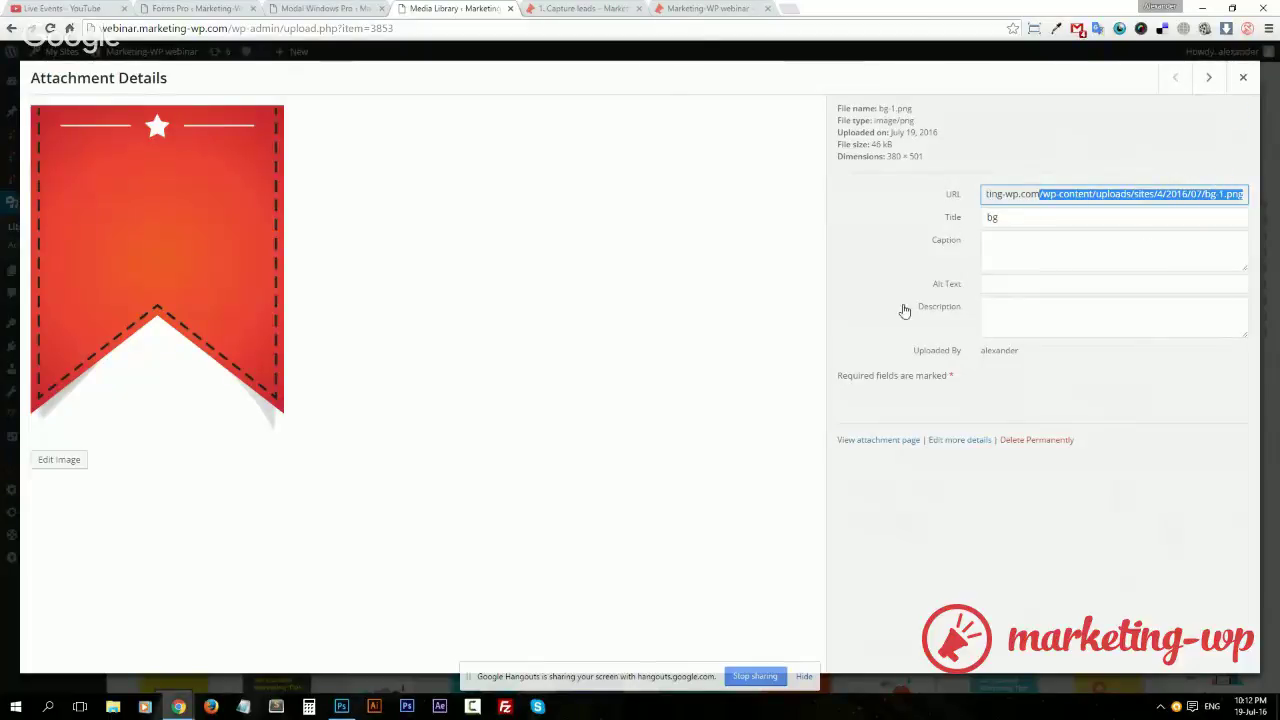
drag(887, 157, 924, 157)
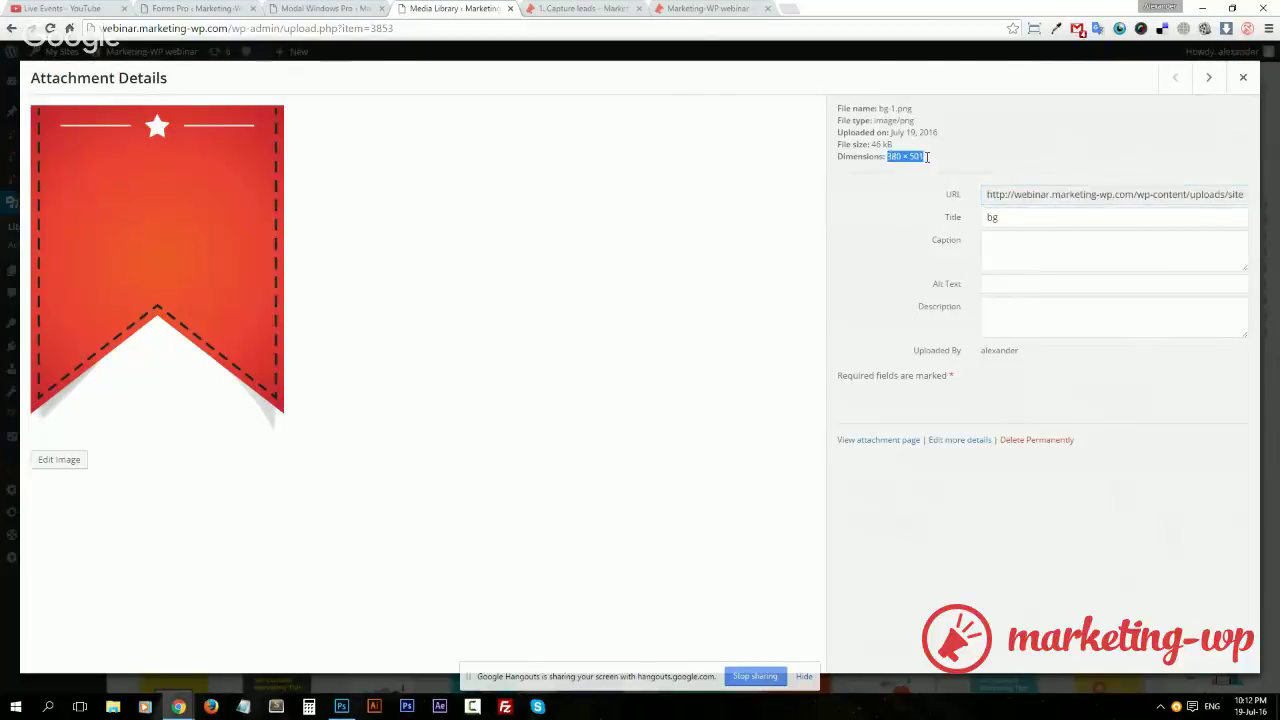
click(1135, 194)
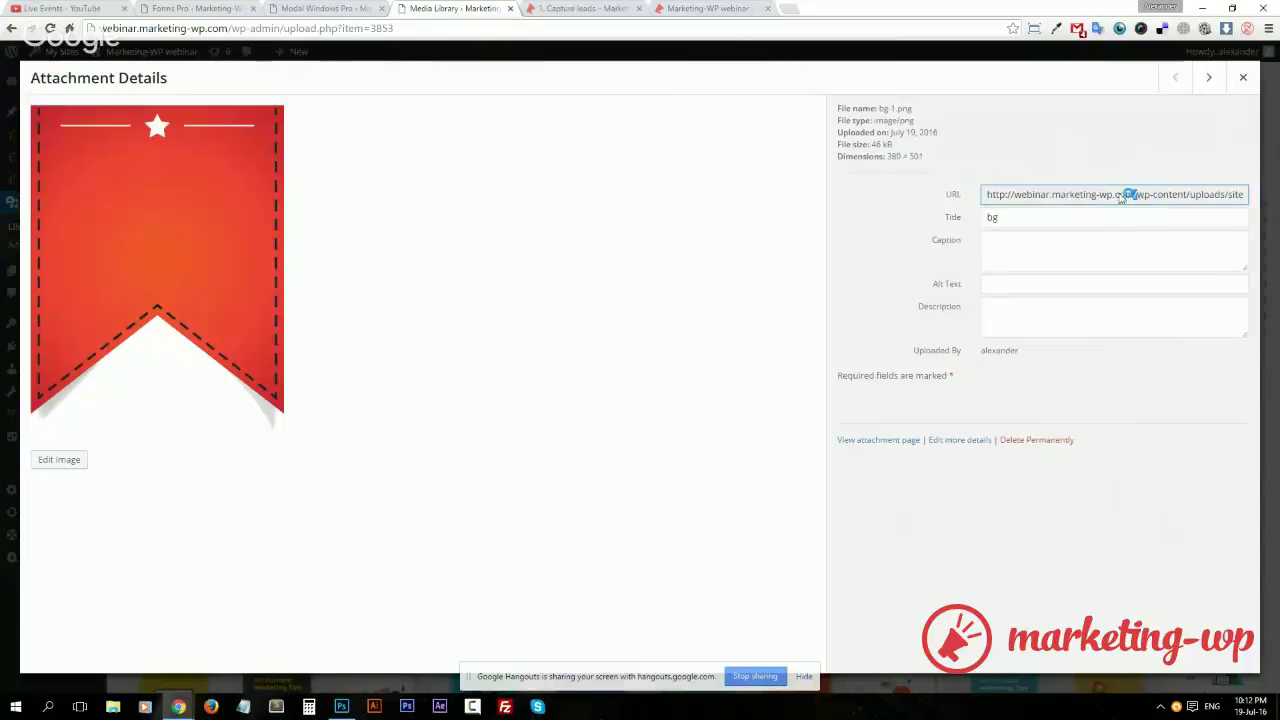
click(320, 8)
click(714, 305)
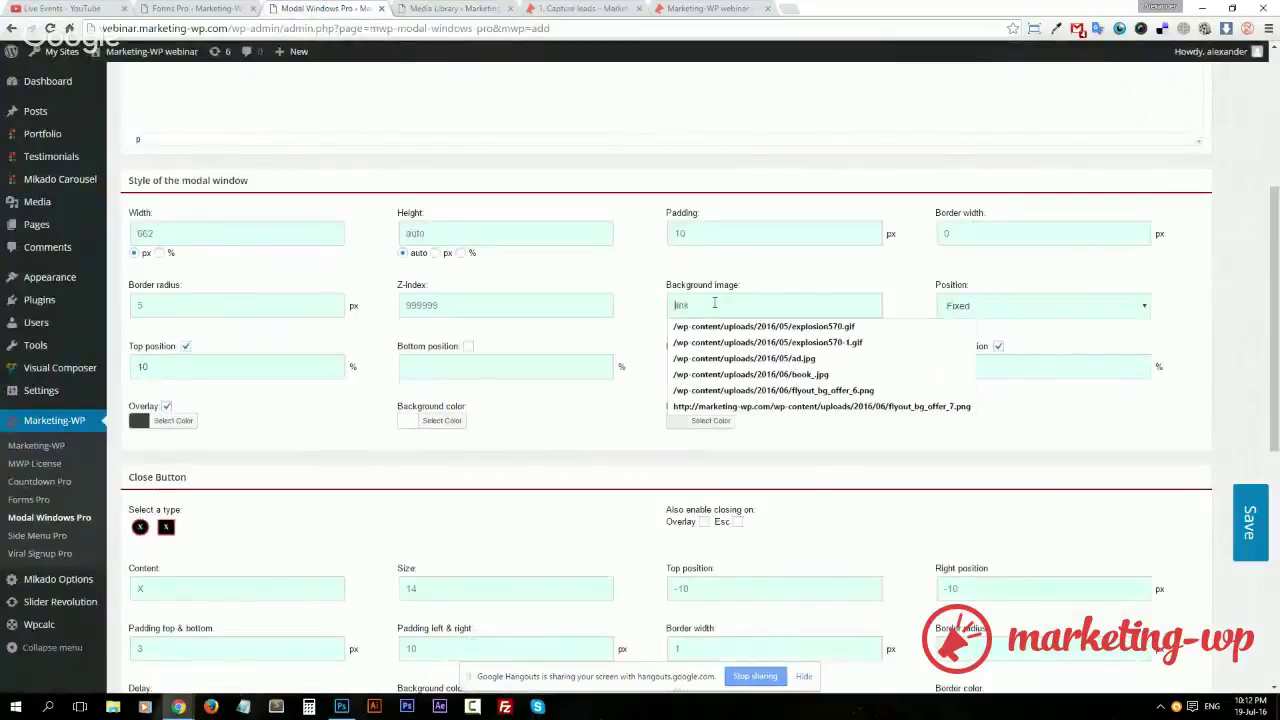
Paste the ribbon URL as background image and set the modal to 380 wide, 501 high
text(http://webinar.marketing-wp.com/wp-content/uploads/sites/4/2016/07/bg-1.png)
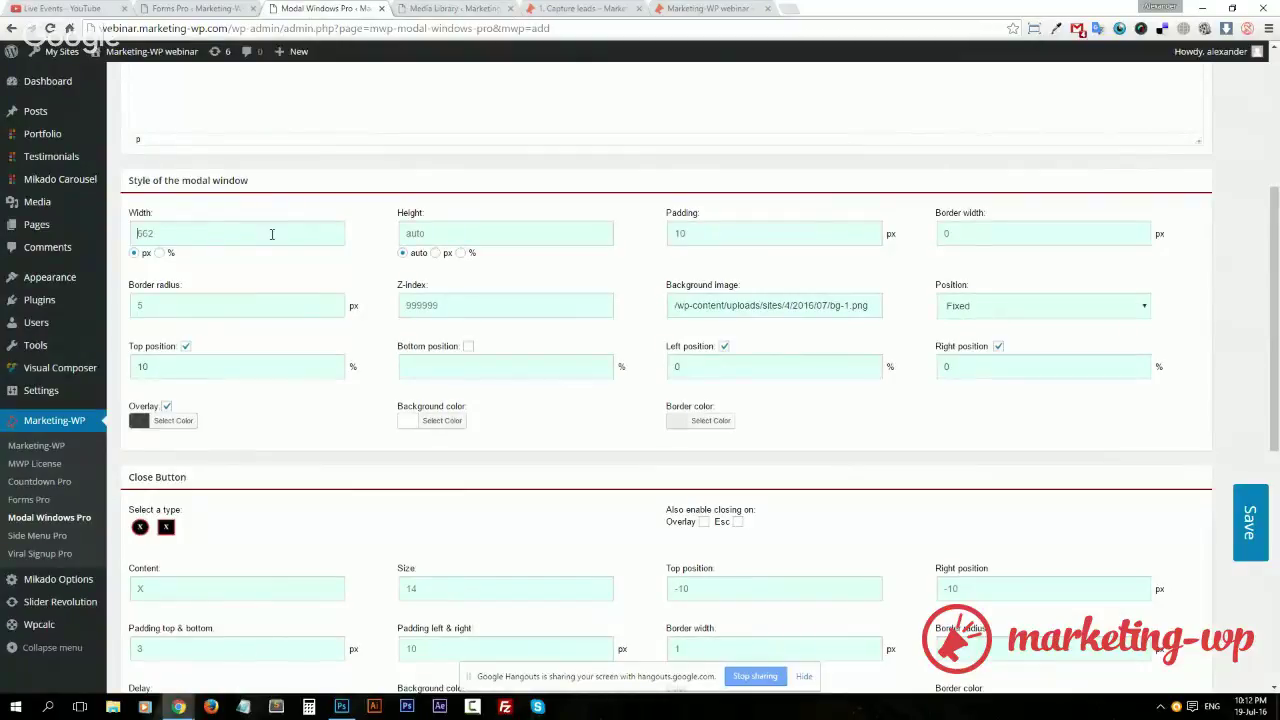
text(380)
click(430, 233)
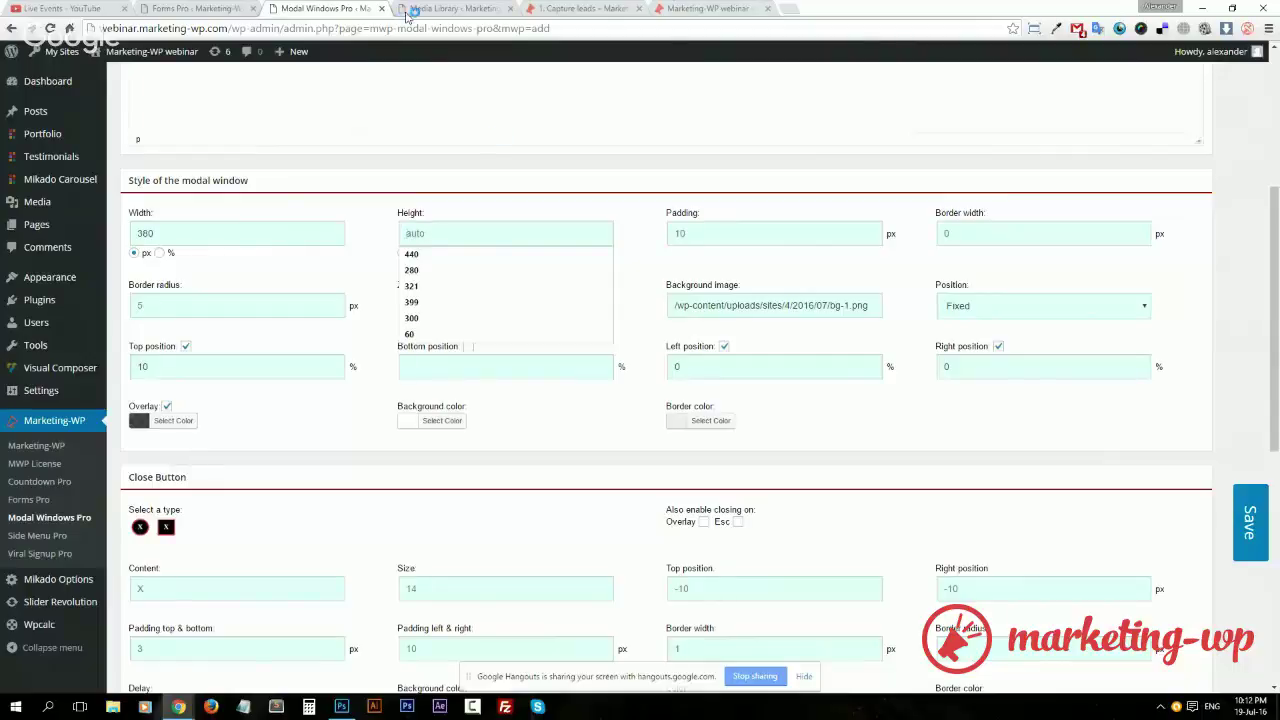
click(402, 10)
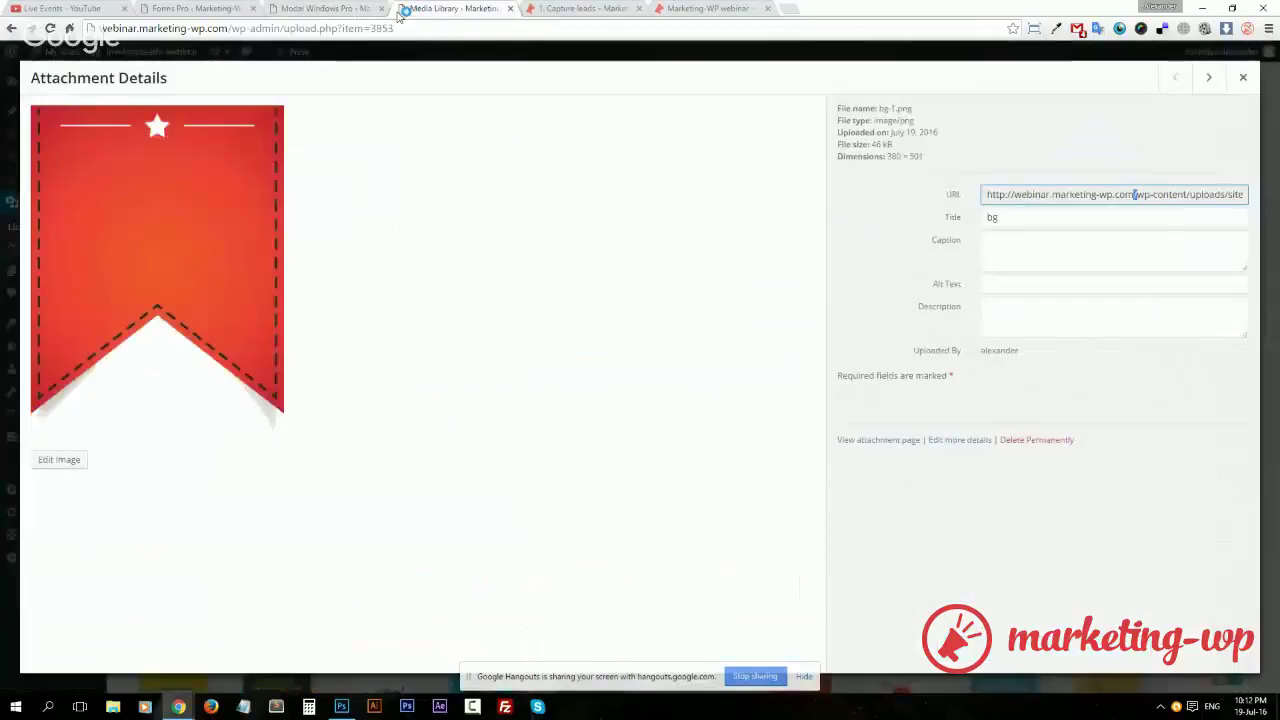
click(332, 12)
text(5)
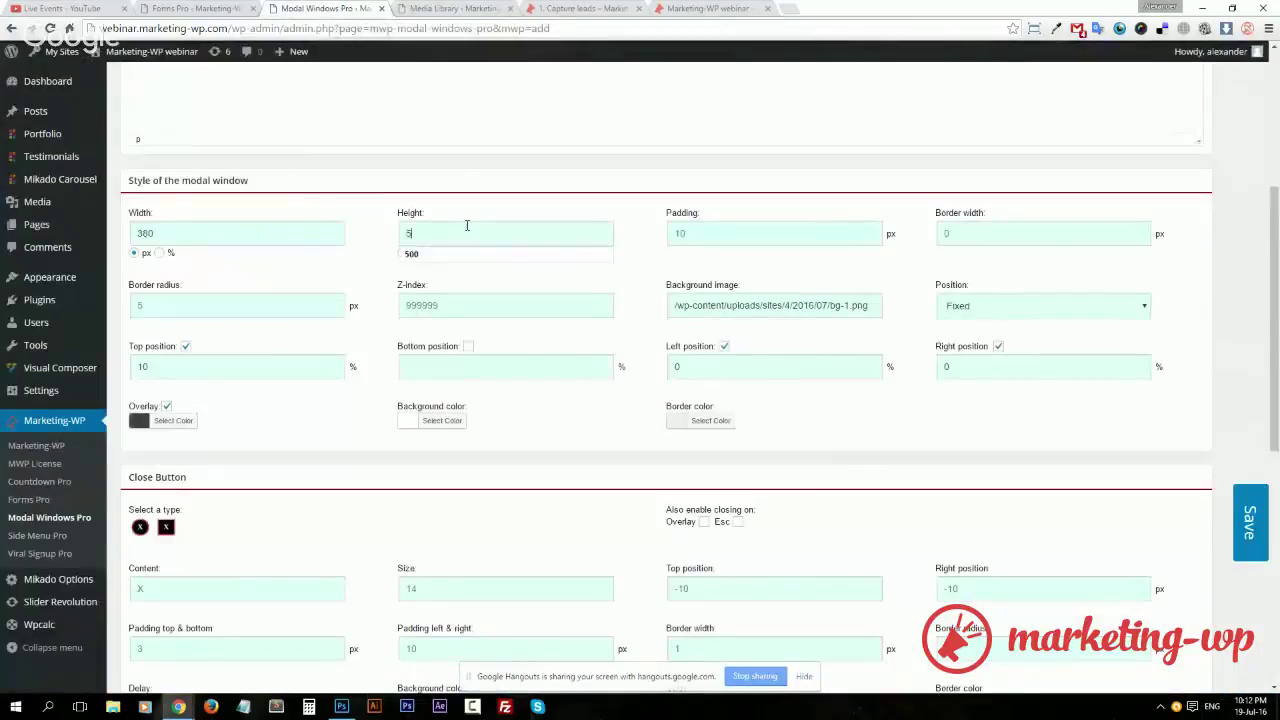
text(01)
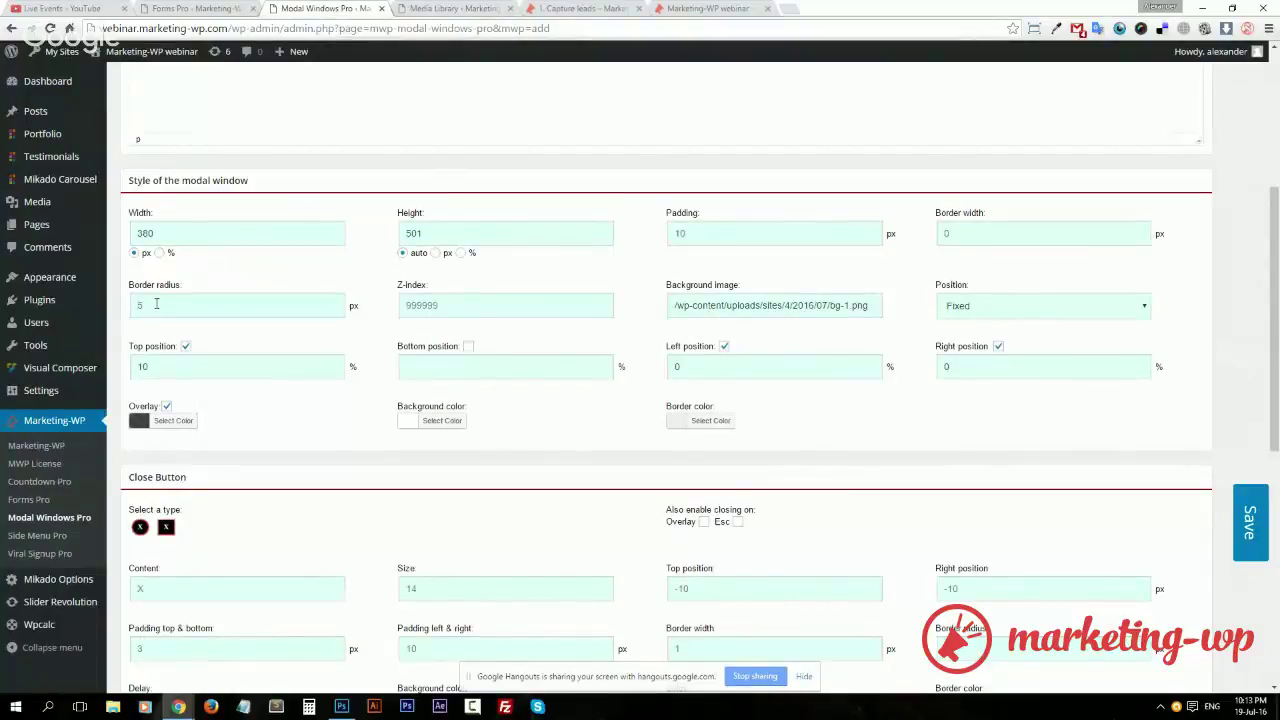
Set border radius 0 and padding 40, and turn off the overlay
click(156, 304)
text(0)
click(475, 274)
click(707, 232)
text(3)
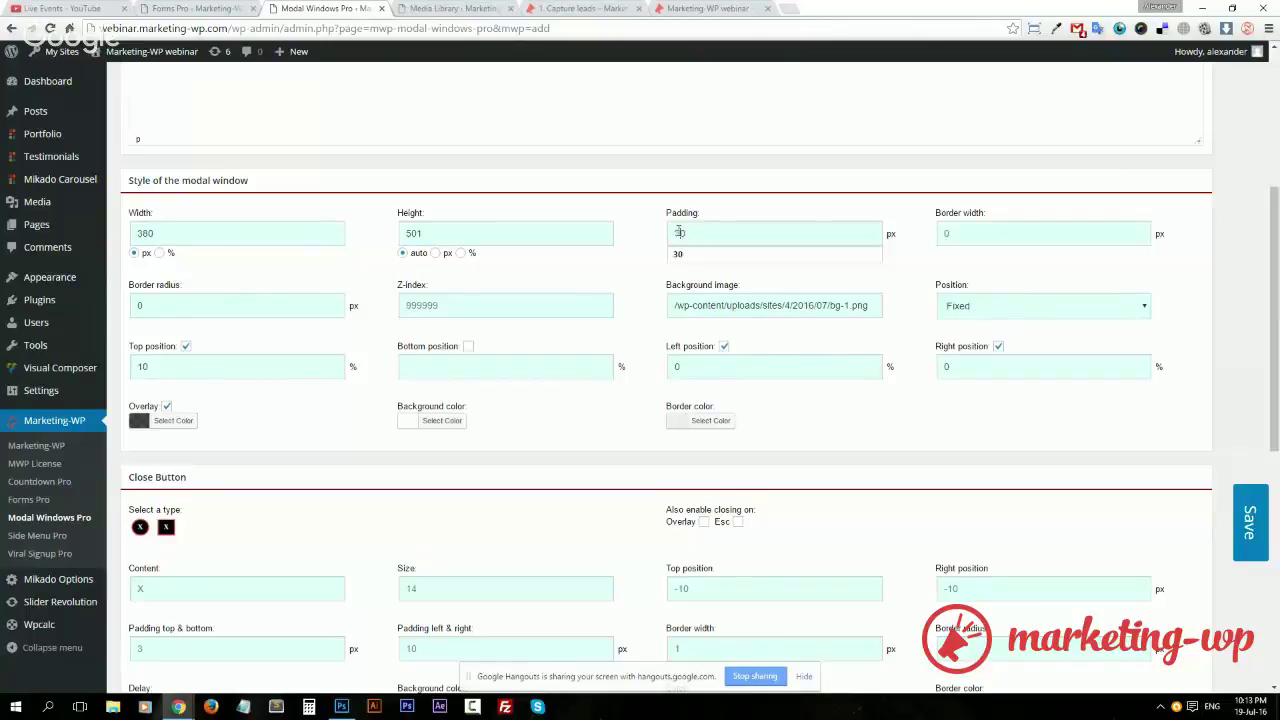
drag(679, 232, 669, 235)
text(4)
click(166, 407)
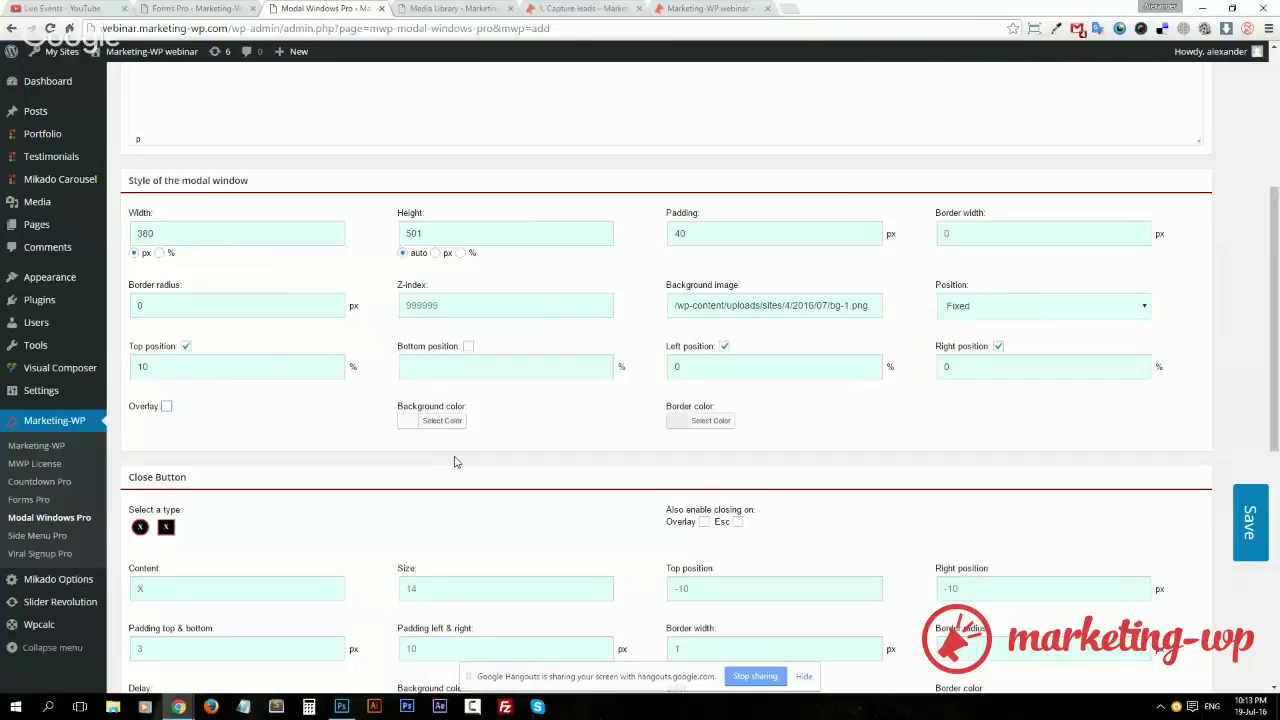
scroll(455, 462, down, 1)
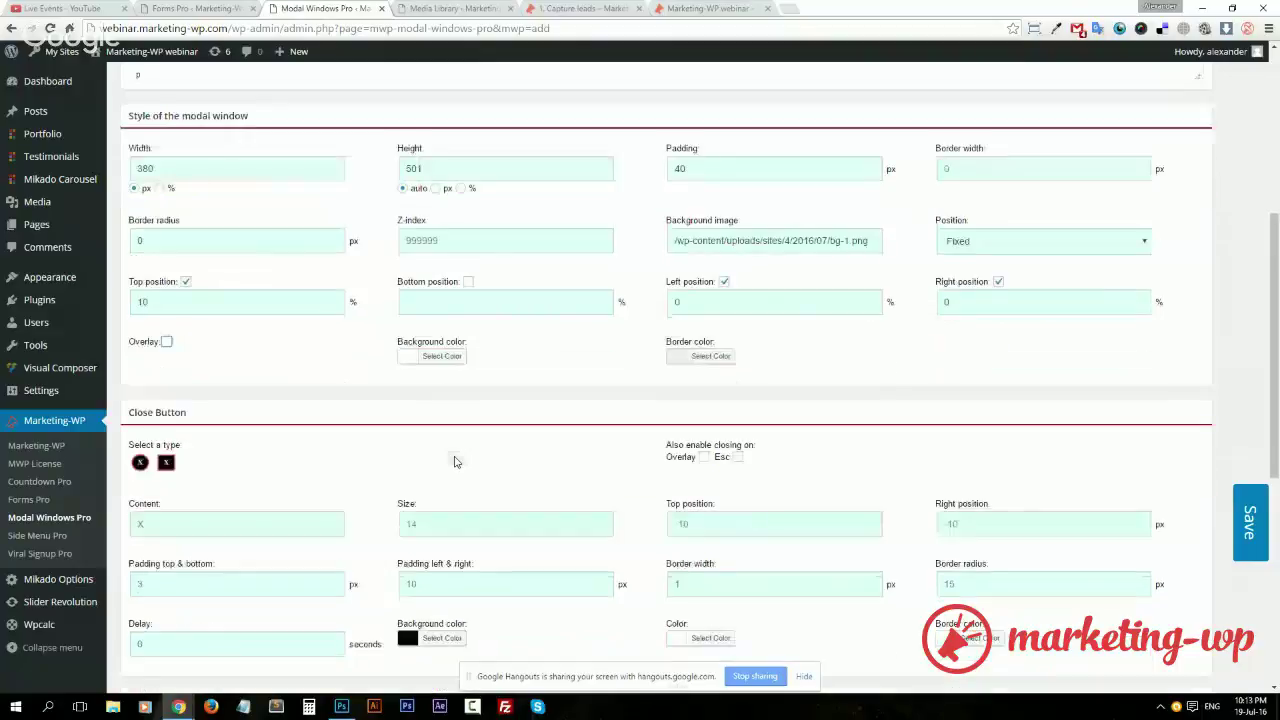
Make the modal background colour fully transparent
click(445, 358)
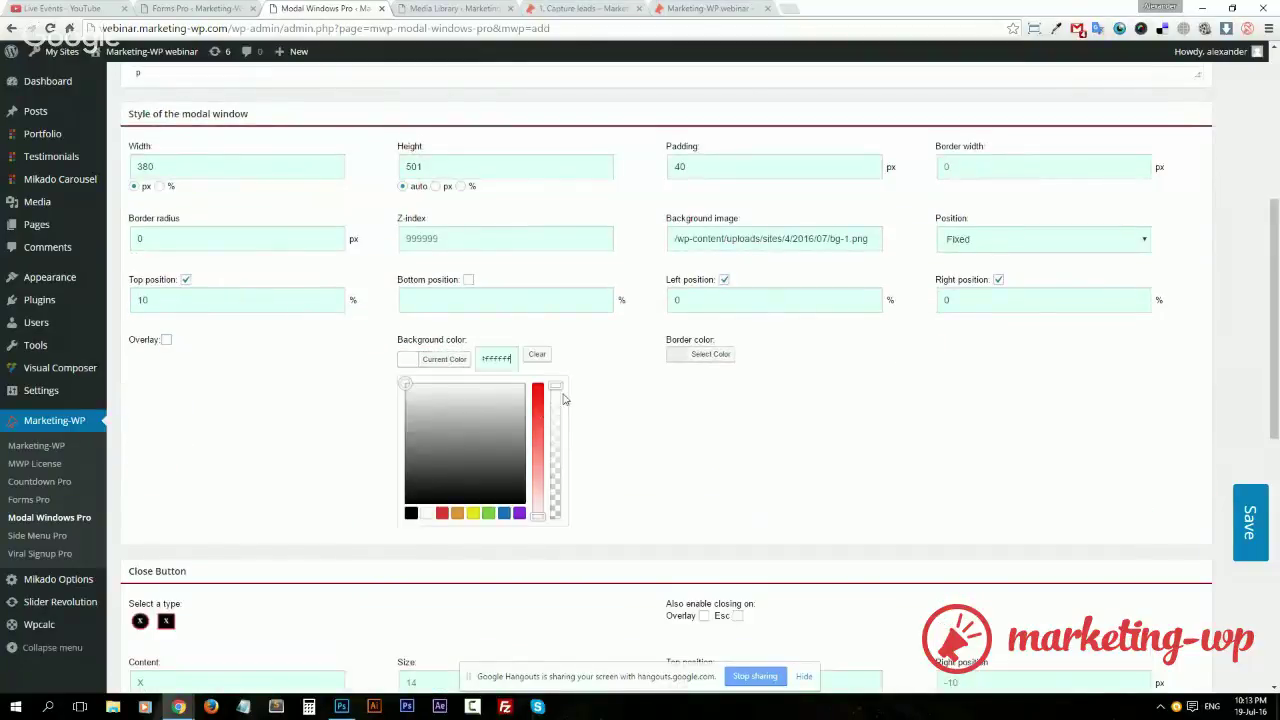
drag(557, 382, 557, 537)
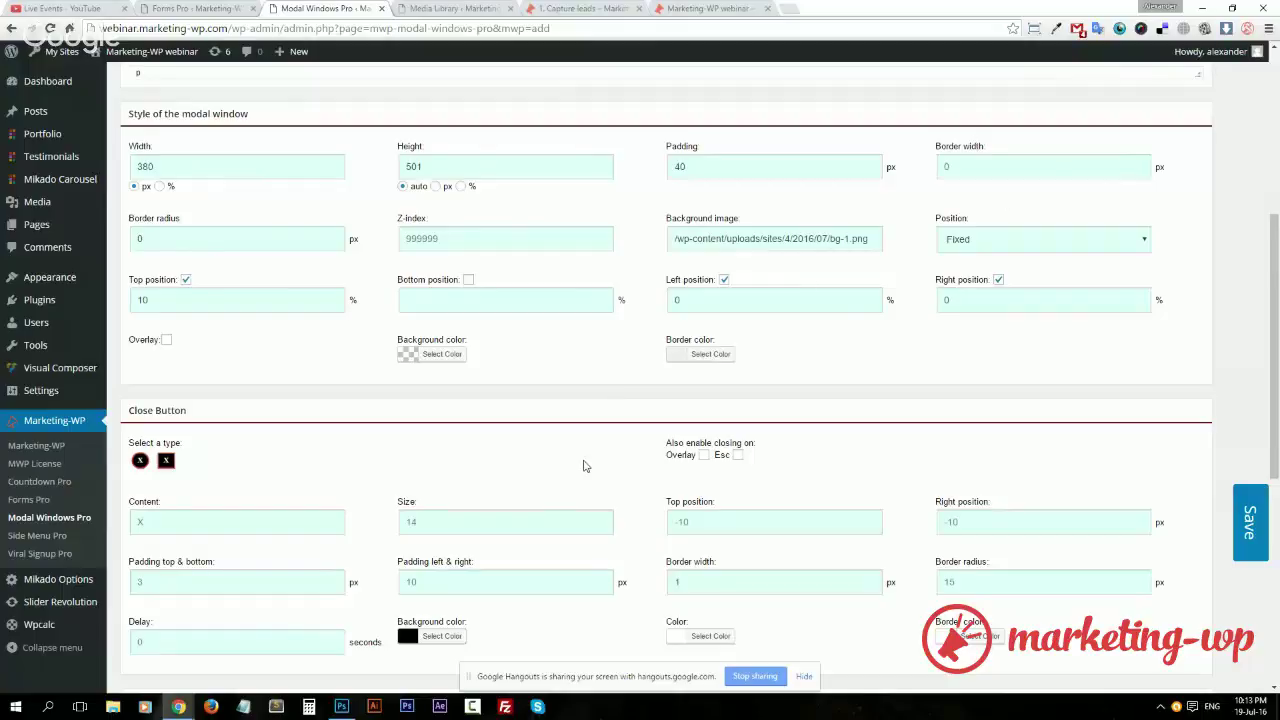
scroll(651, 449, down, 2)
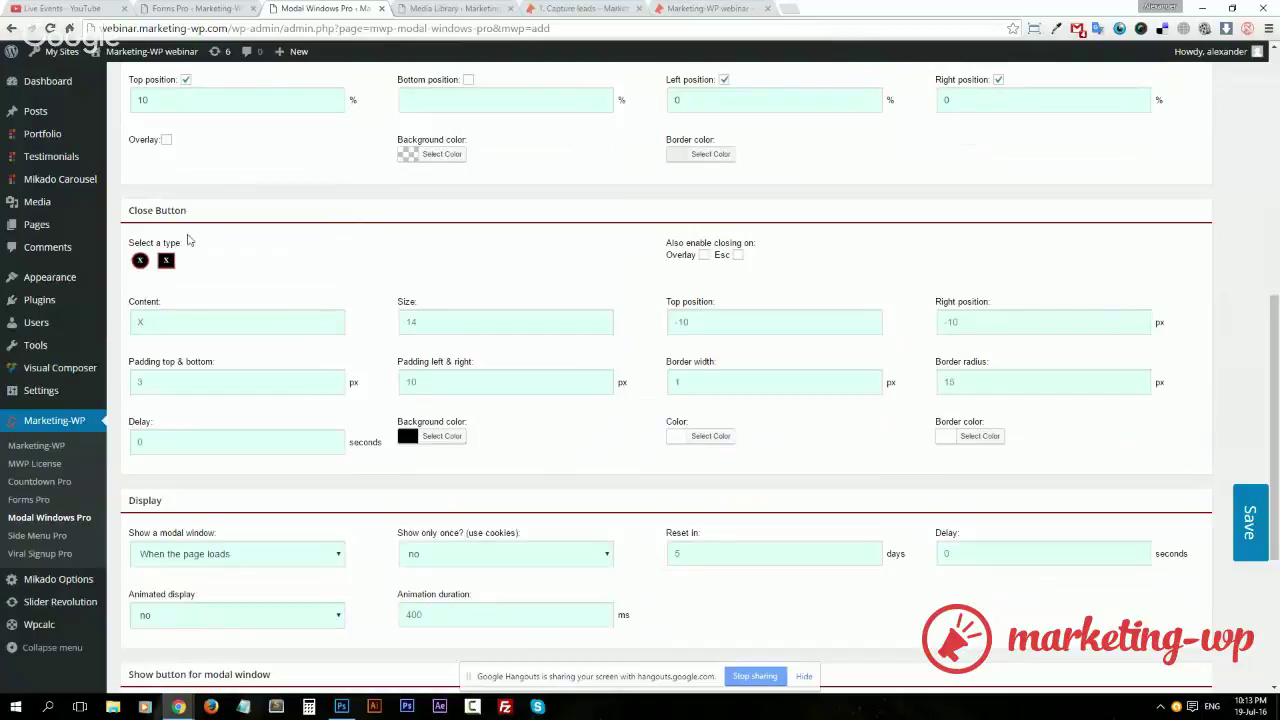
Set the close button's top and right offsets to -900
click(713, 317)
text(-)
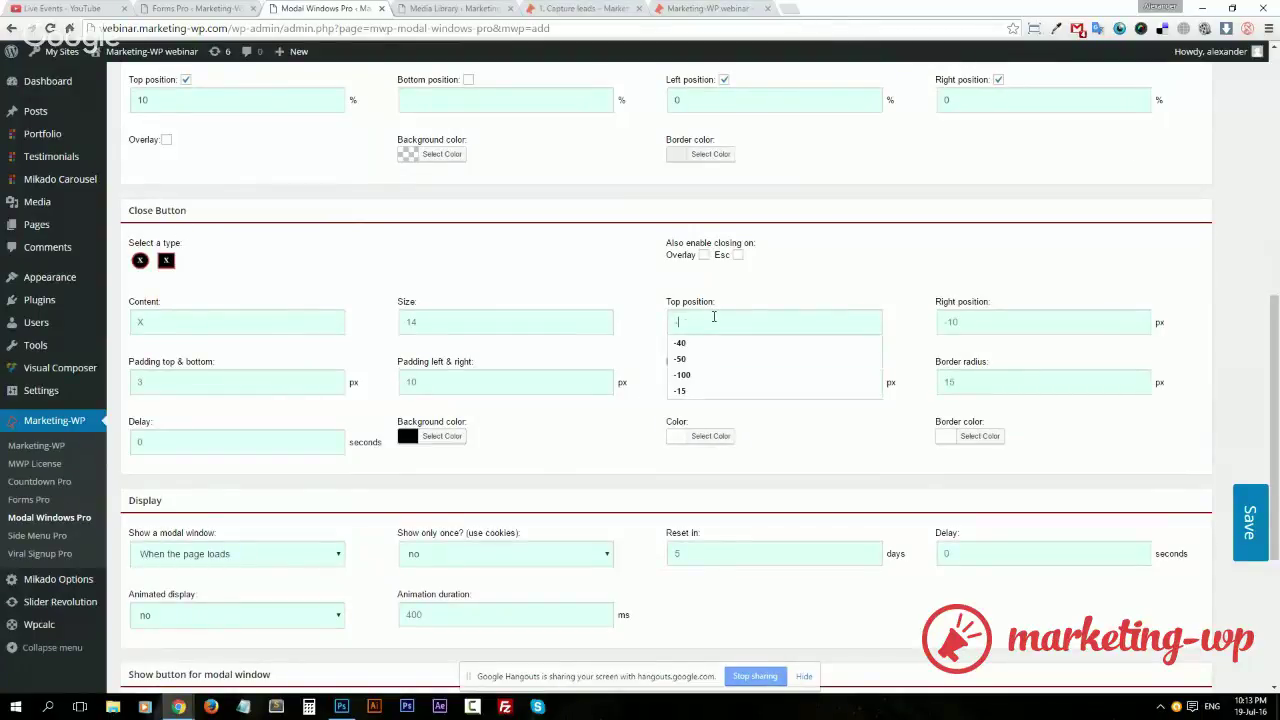
text(900)
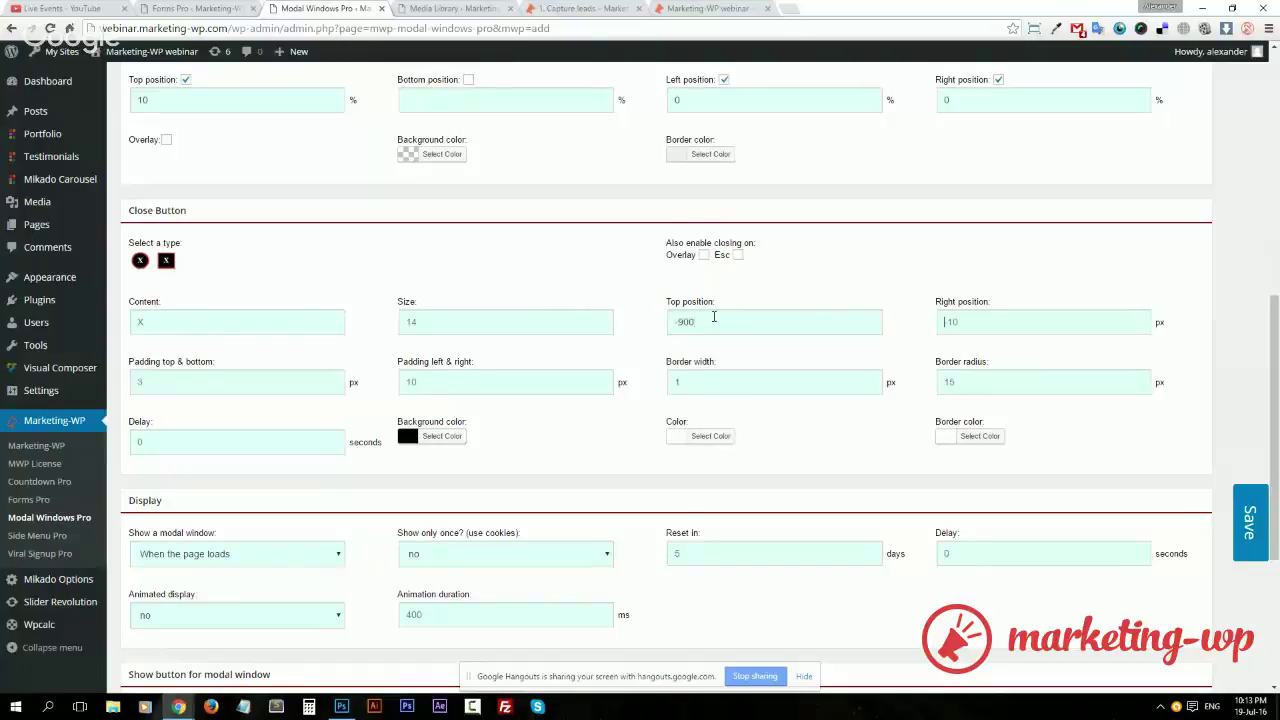
text(-900)
scroll(538, 438, up, 3)
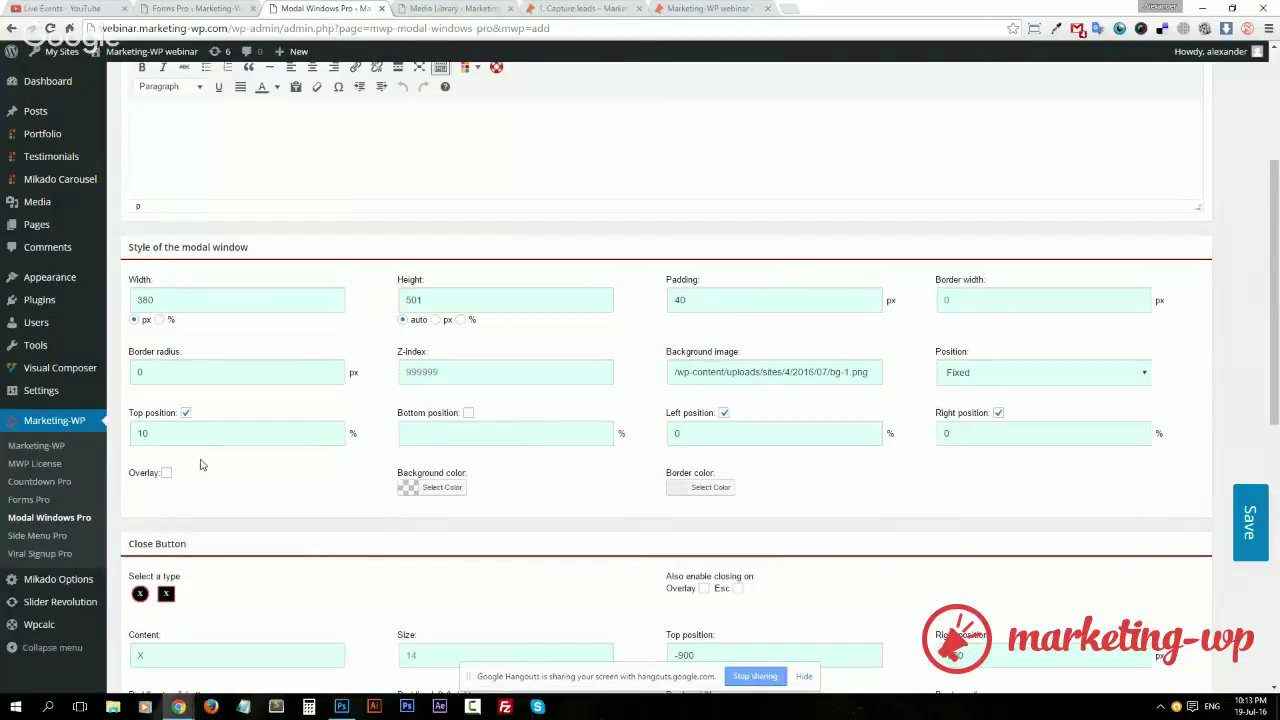
Position the modal at top 0, left position off, right 2
double_click(174, 434)
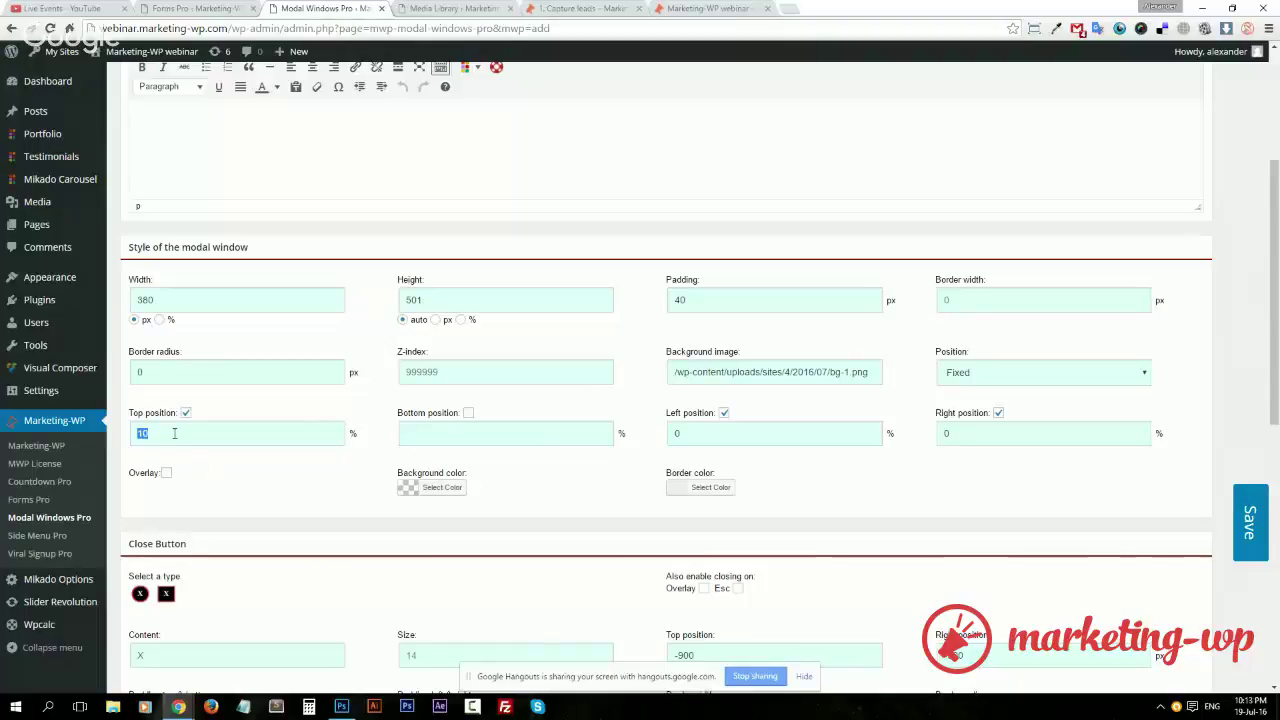
text(0)
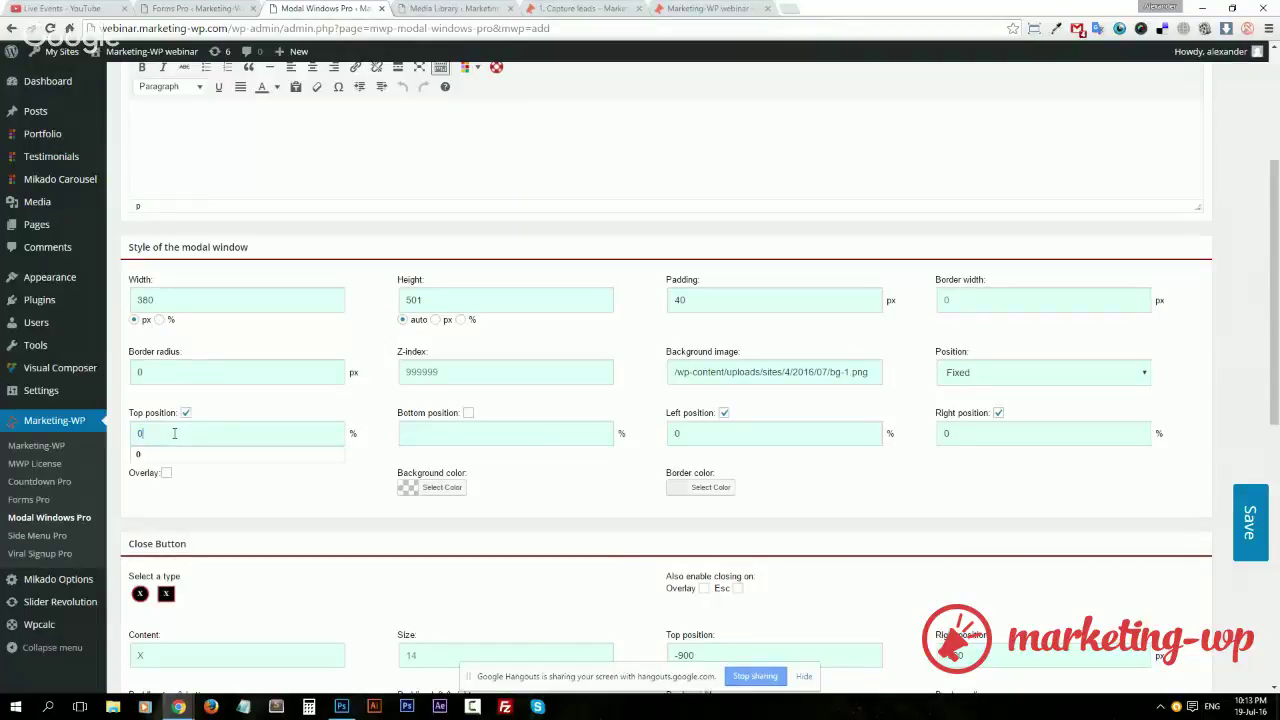
click(217, 406)
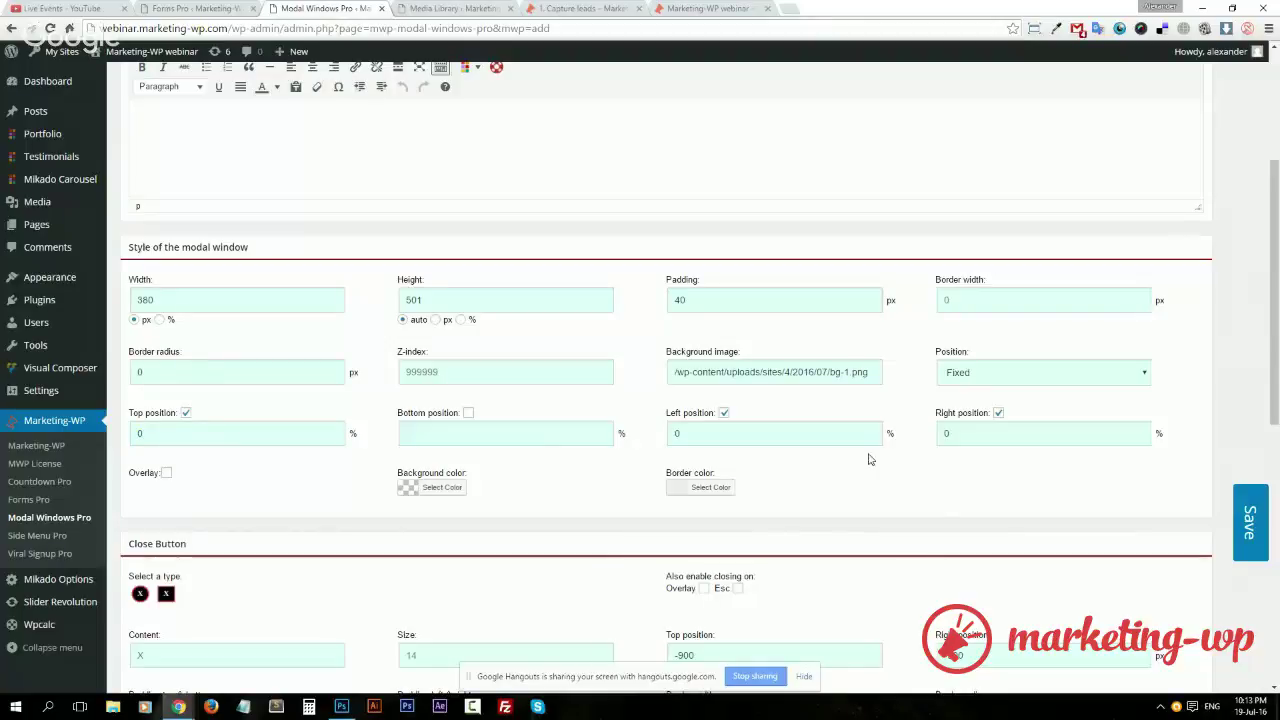
click(722, 415)
click(959, 436)
double_click(959, 436)
text(2)
Keep 'Show only once?' on no and set Animated display to 'top'
scroll(1064, 437, down, 3)
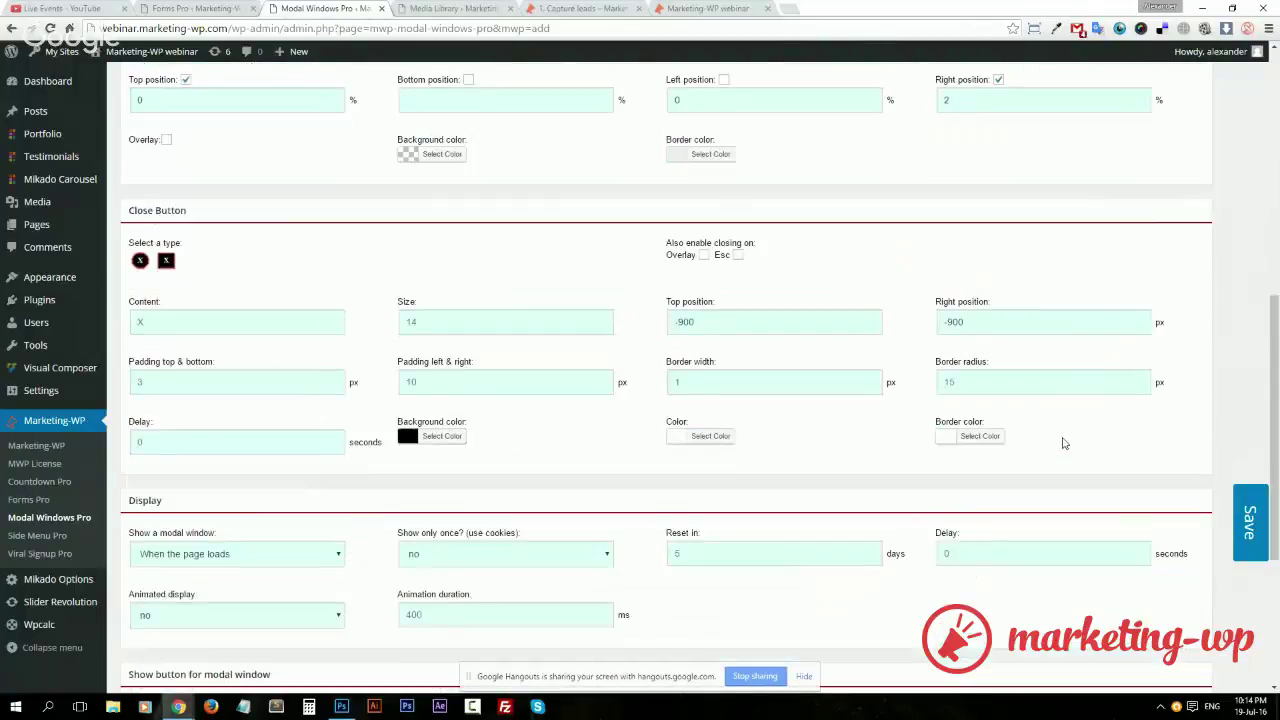
scroll(894, 466, down, 3)
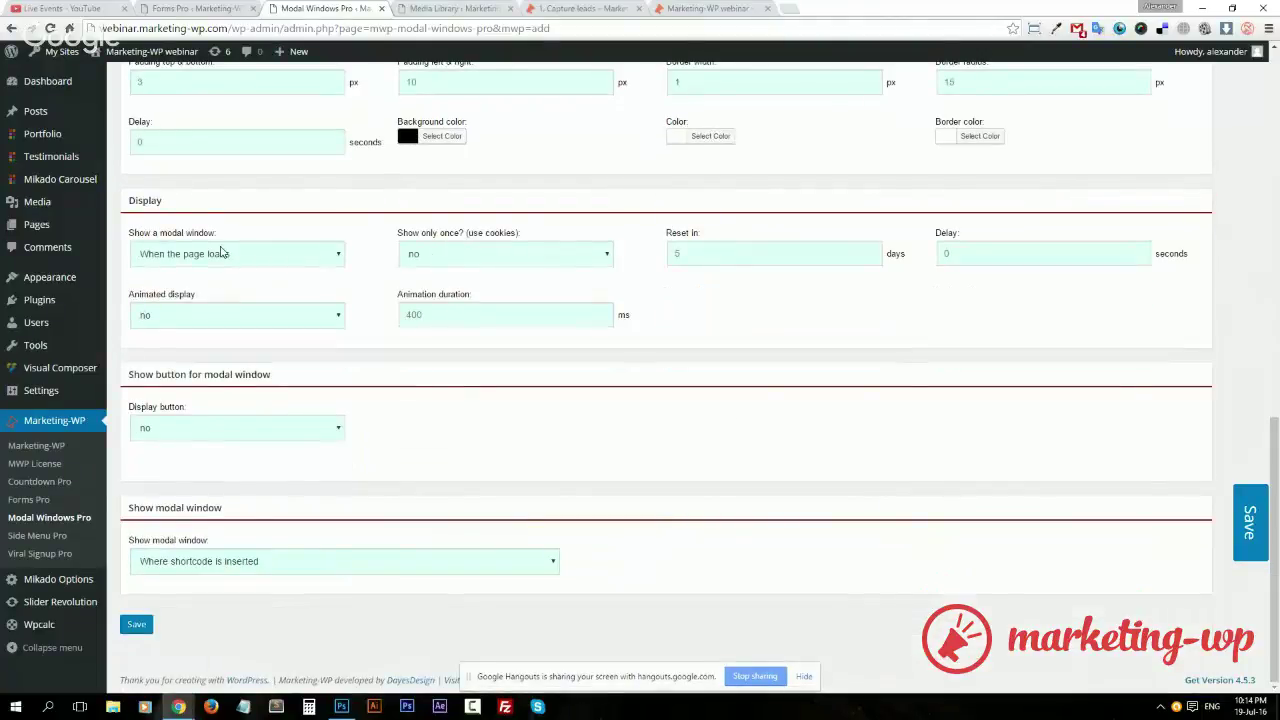
scroll(795, 470, up, 1)
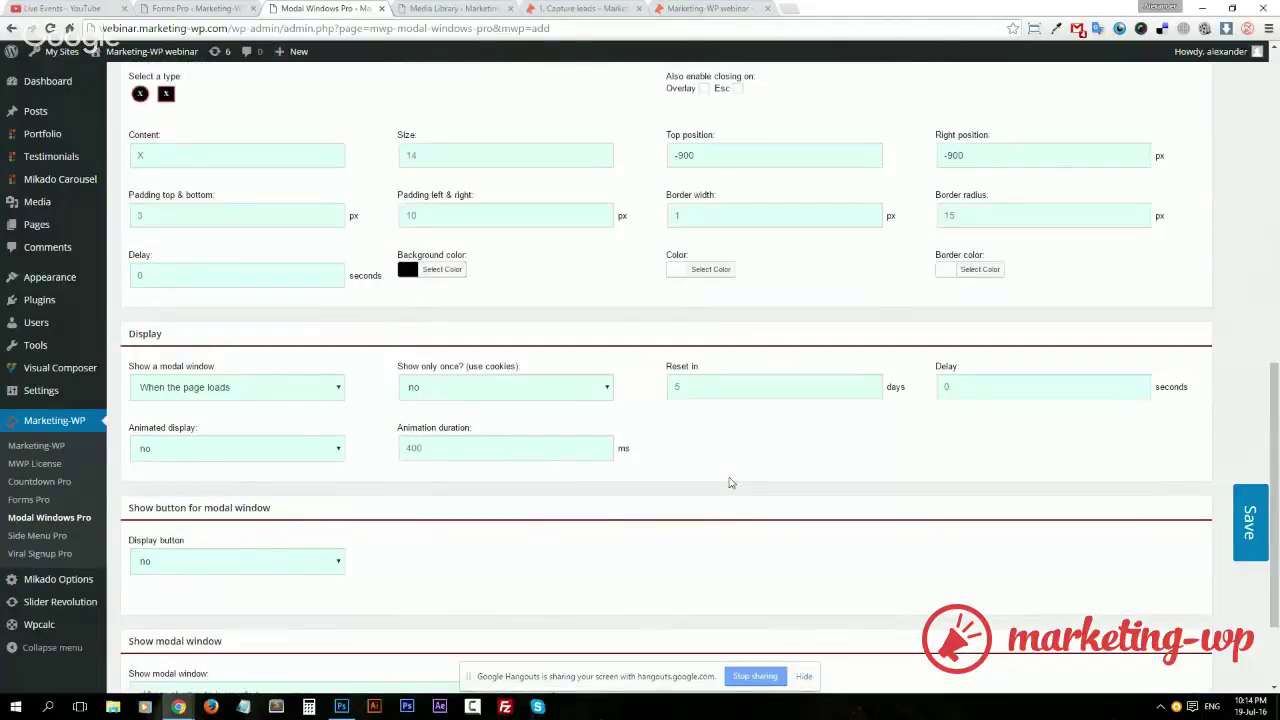
click(465, 392)
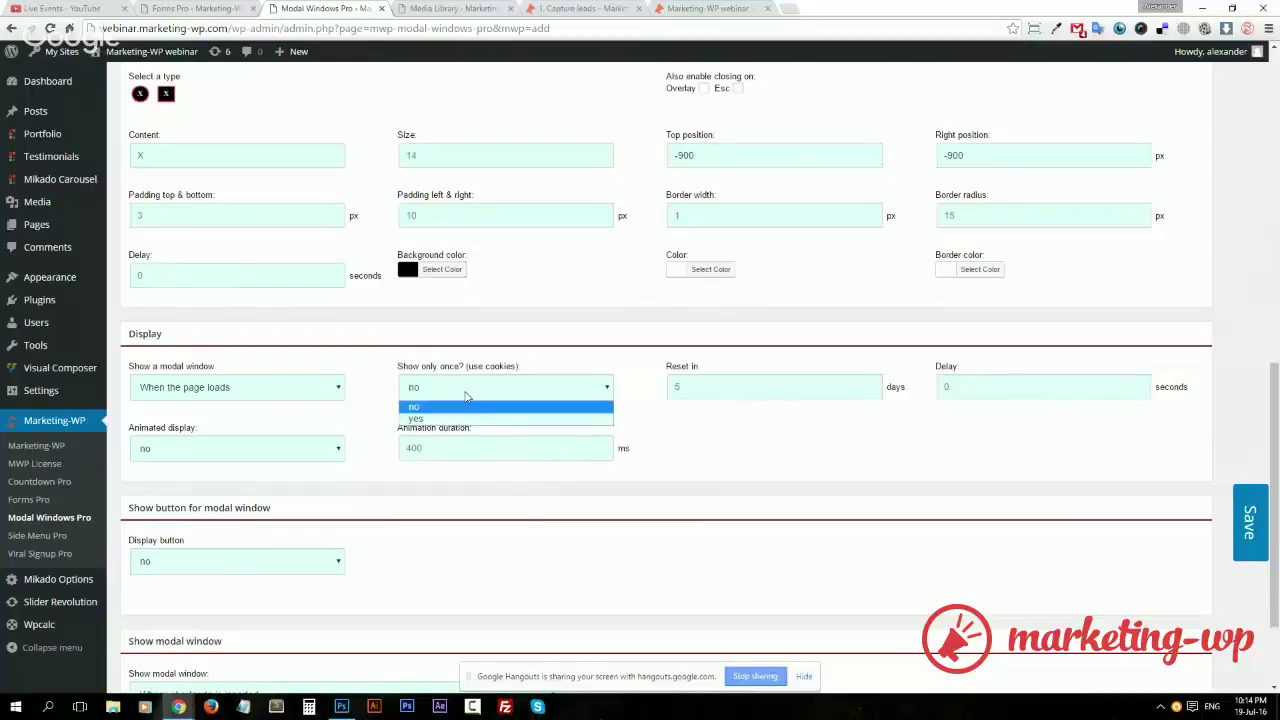
click(463, 396)
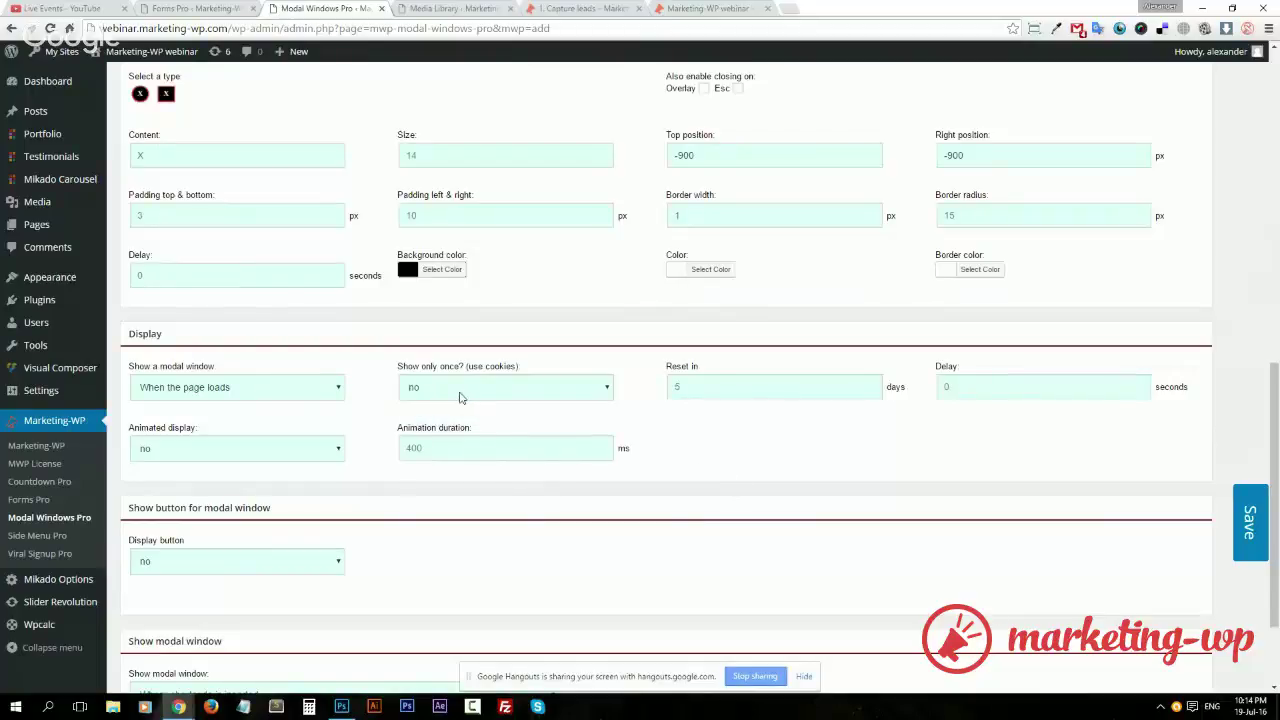
click(278, 450)
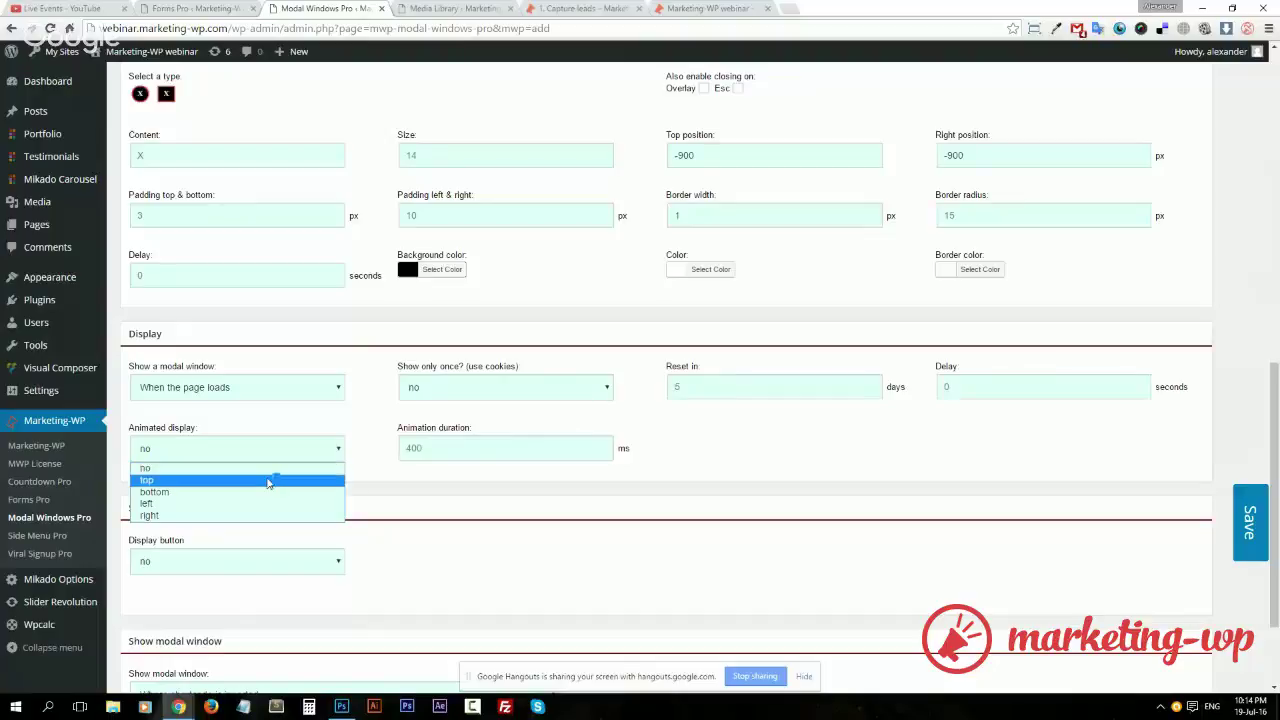
click(268, 481)
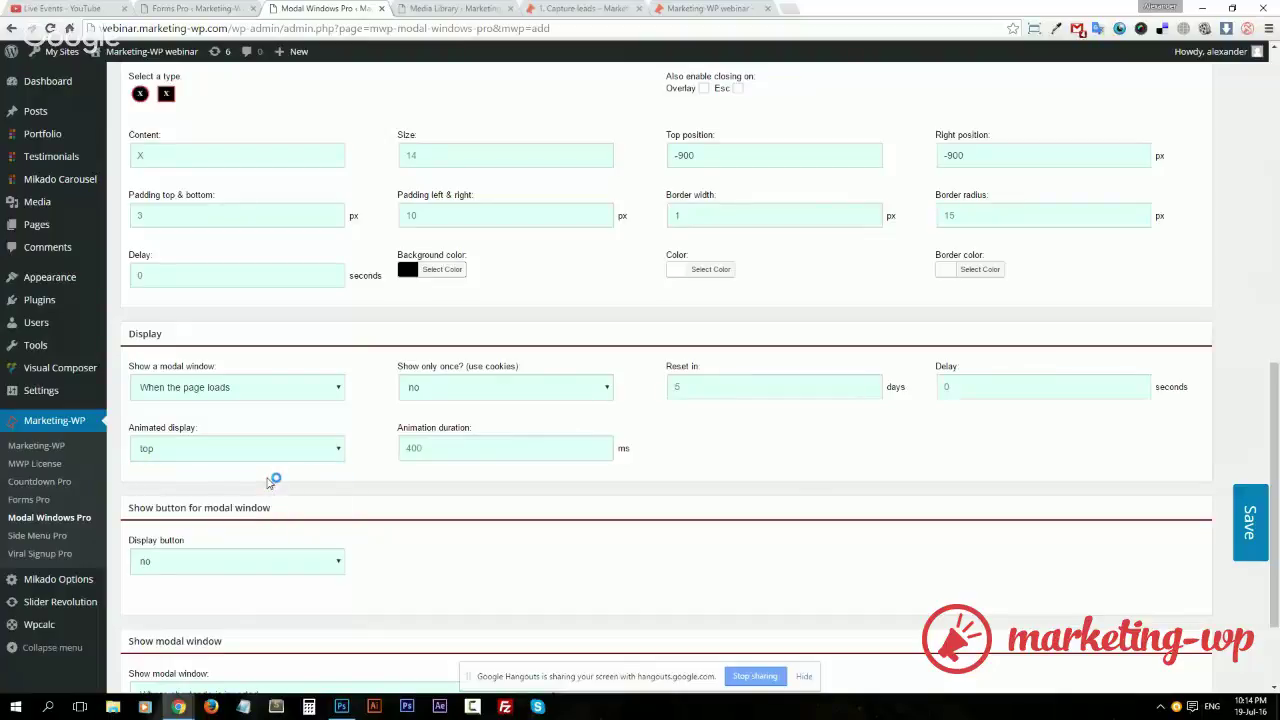
scroll(495, 566, down, 3)
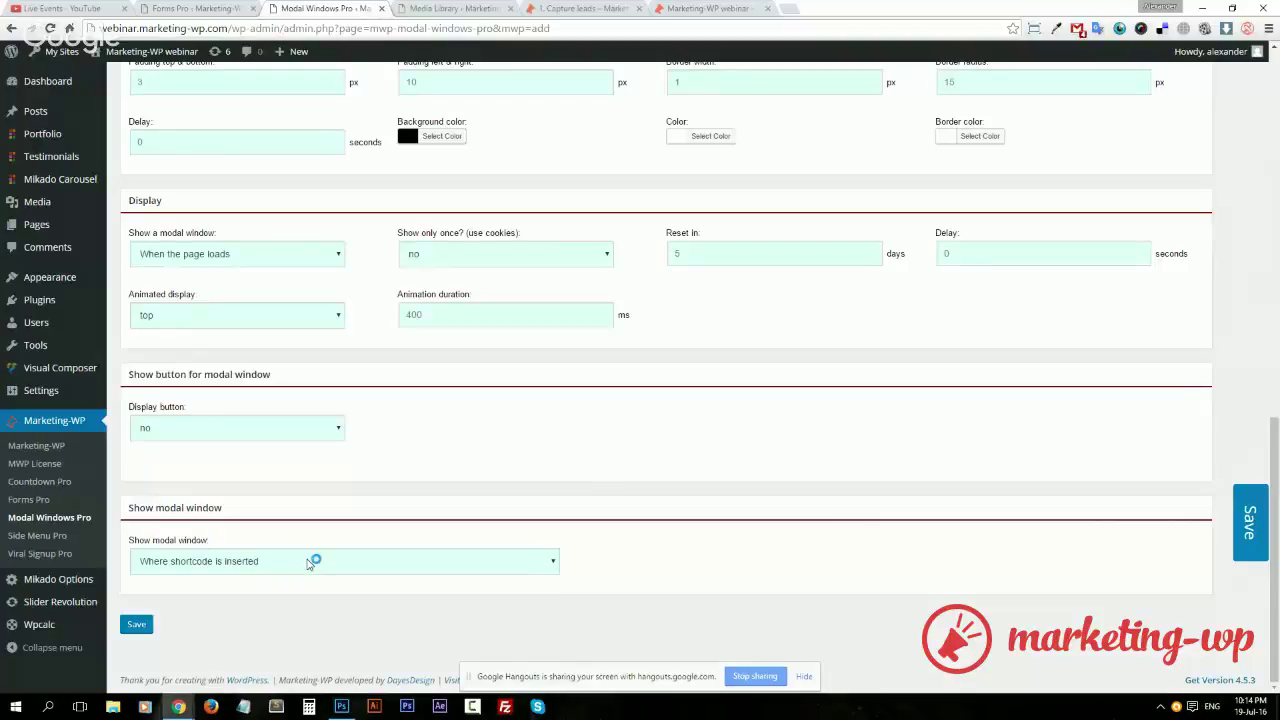
Choose 'Pages with certain IDs' in the Show modal window dropdown, leaving the IDs field empty
click(309, 563)
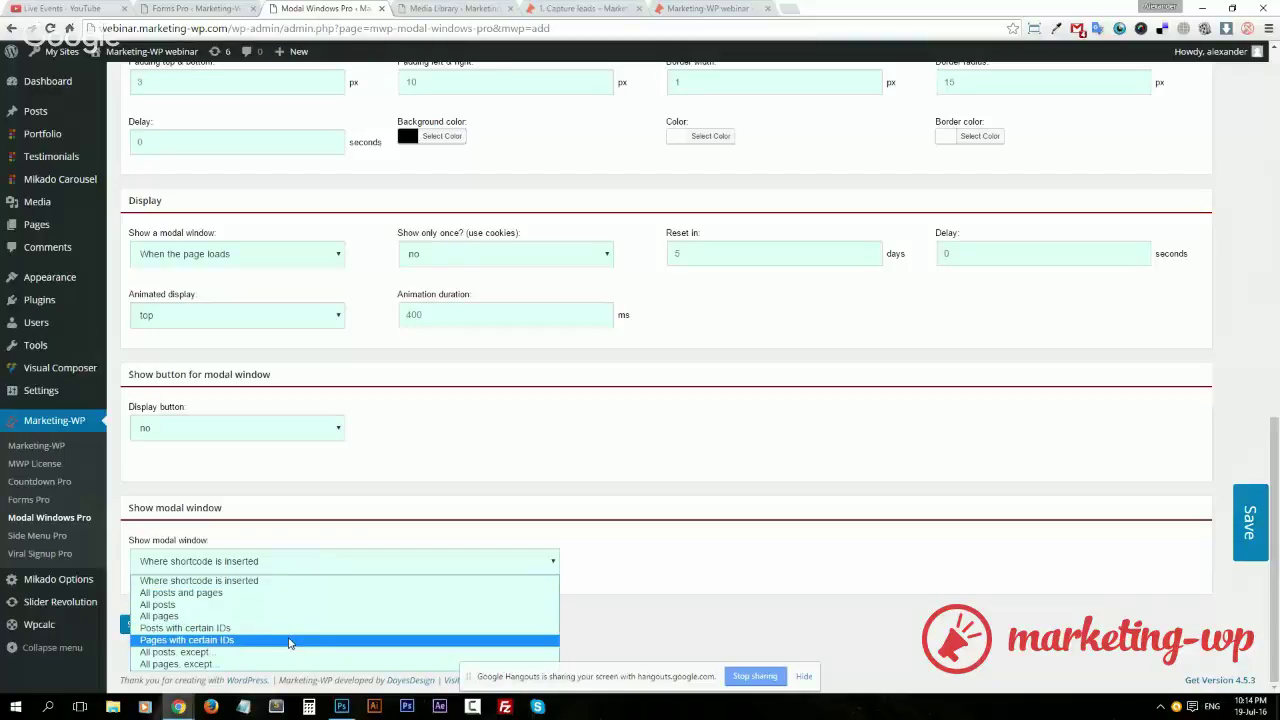
click(290, 640)
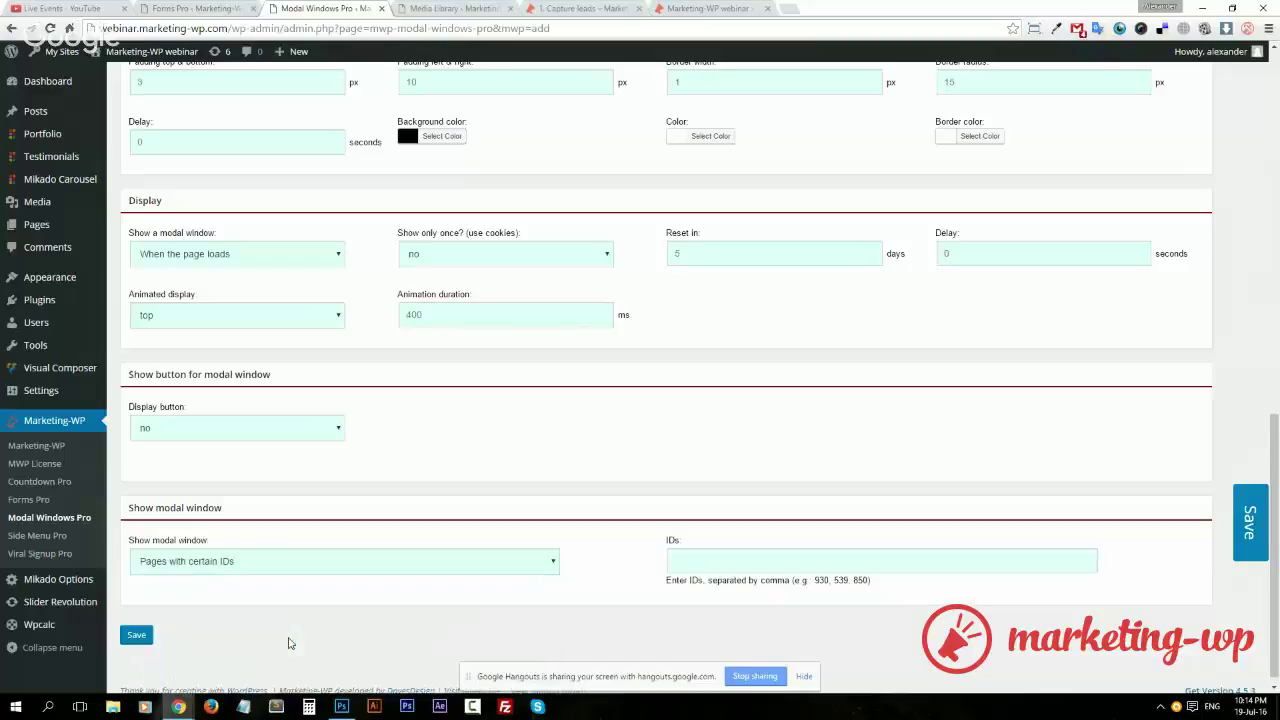
double_click(694, 580)
triple_click(694, 580)
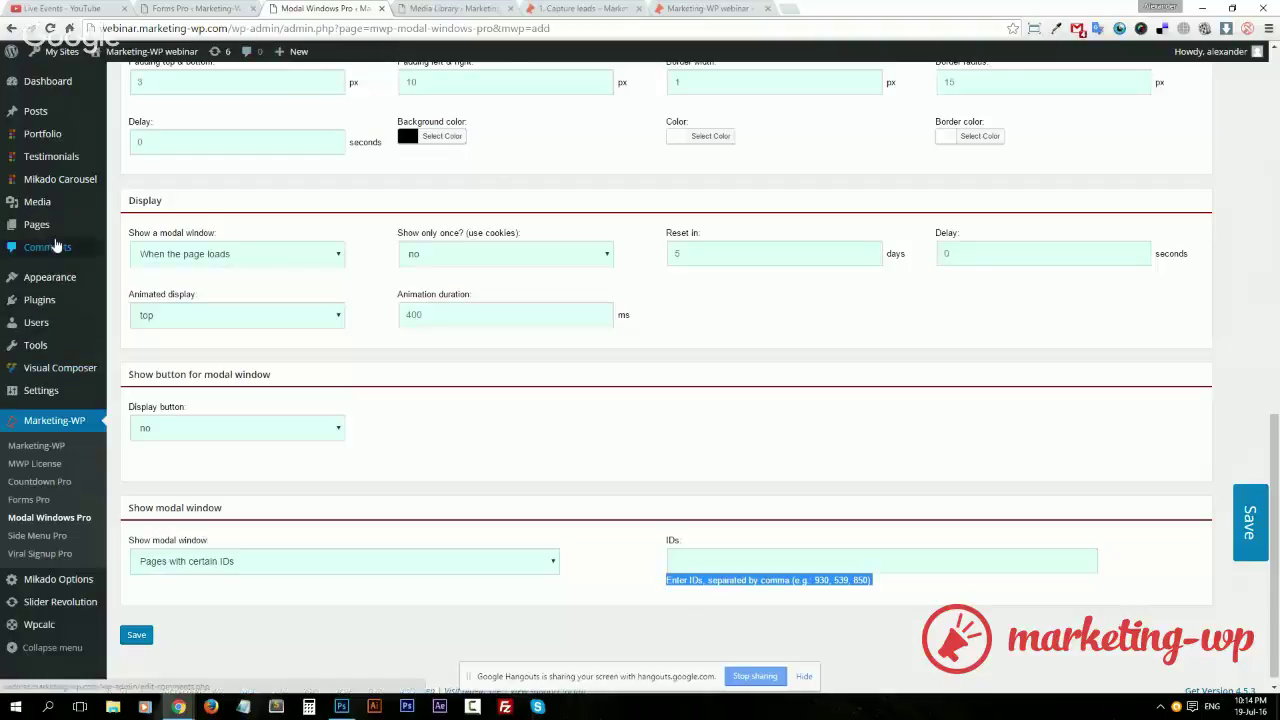
Copy the Capture leads page's ID 3781 from its edit URL
middle_click(36, 224)
click(583, 10)
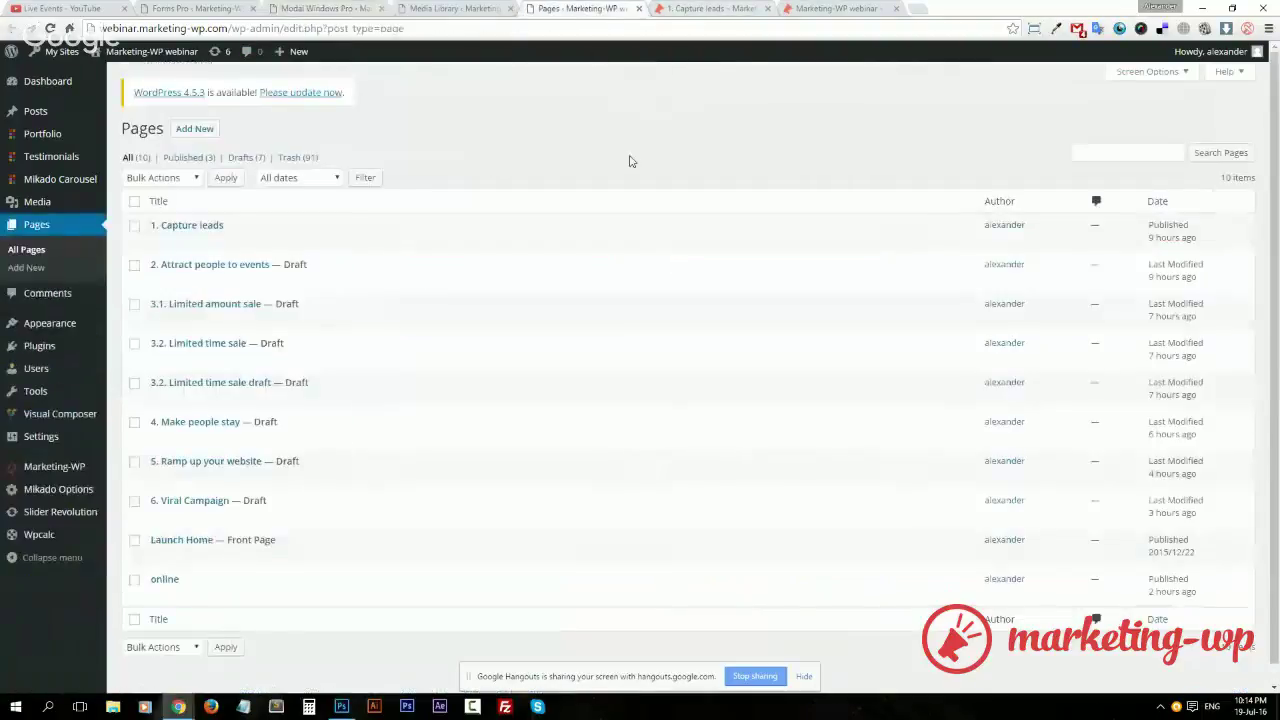
click(211, 226)
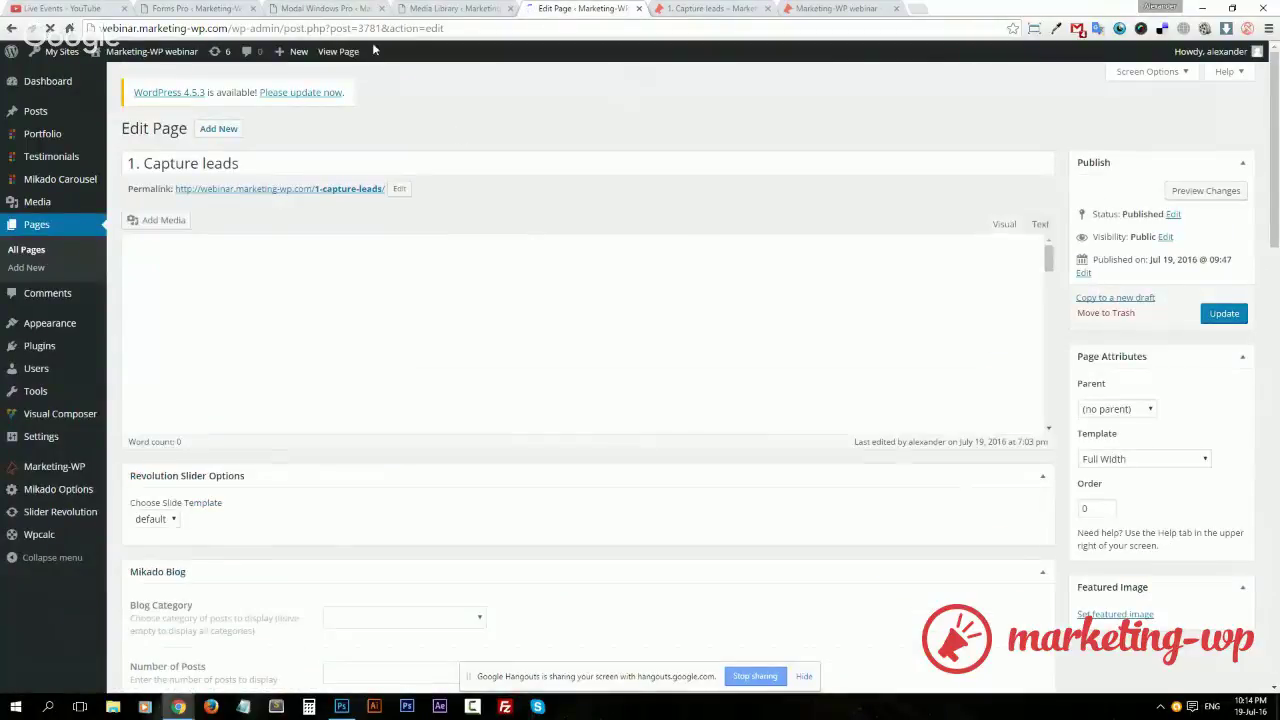
drag(378, 28, 384, 28)
key(ctrl+c)
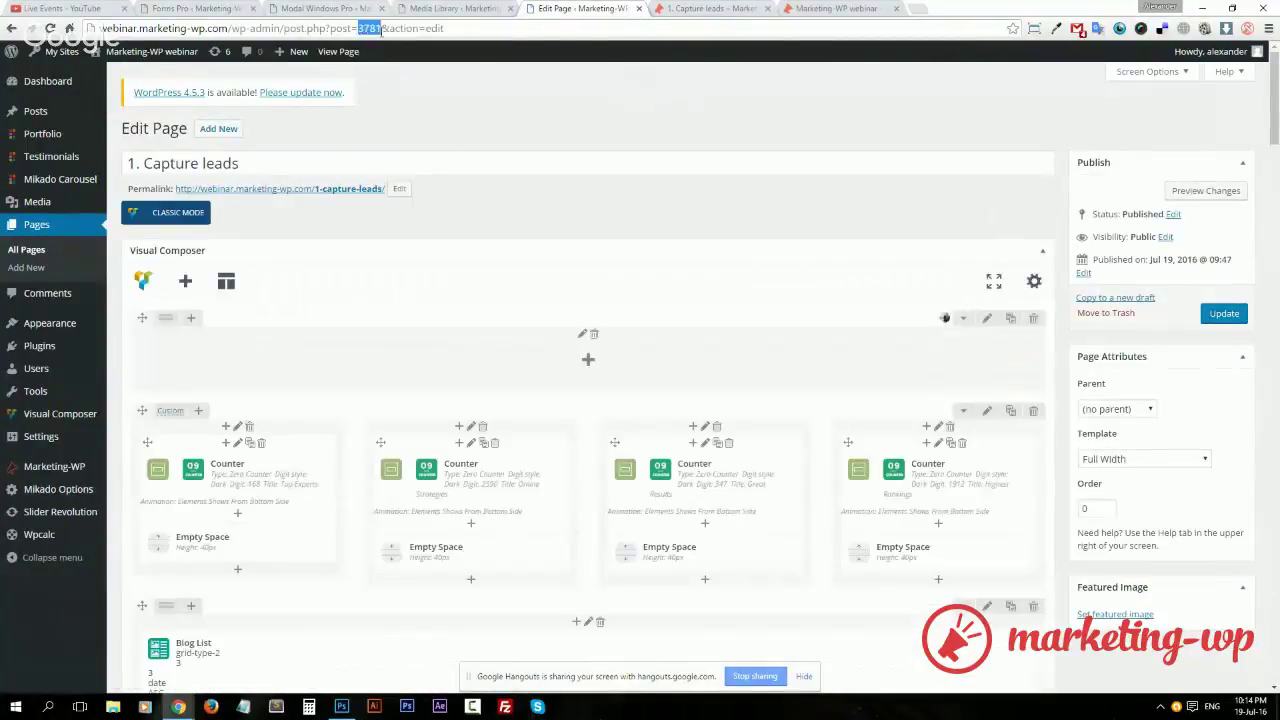
Paste 3781 into the modal's IDs field and save the modal settings
click(290, 10)
click(813, 551)
key(ctrl+v)
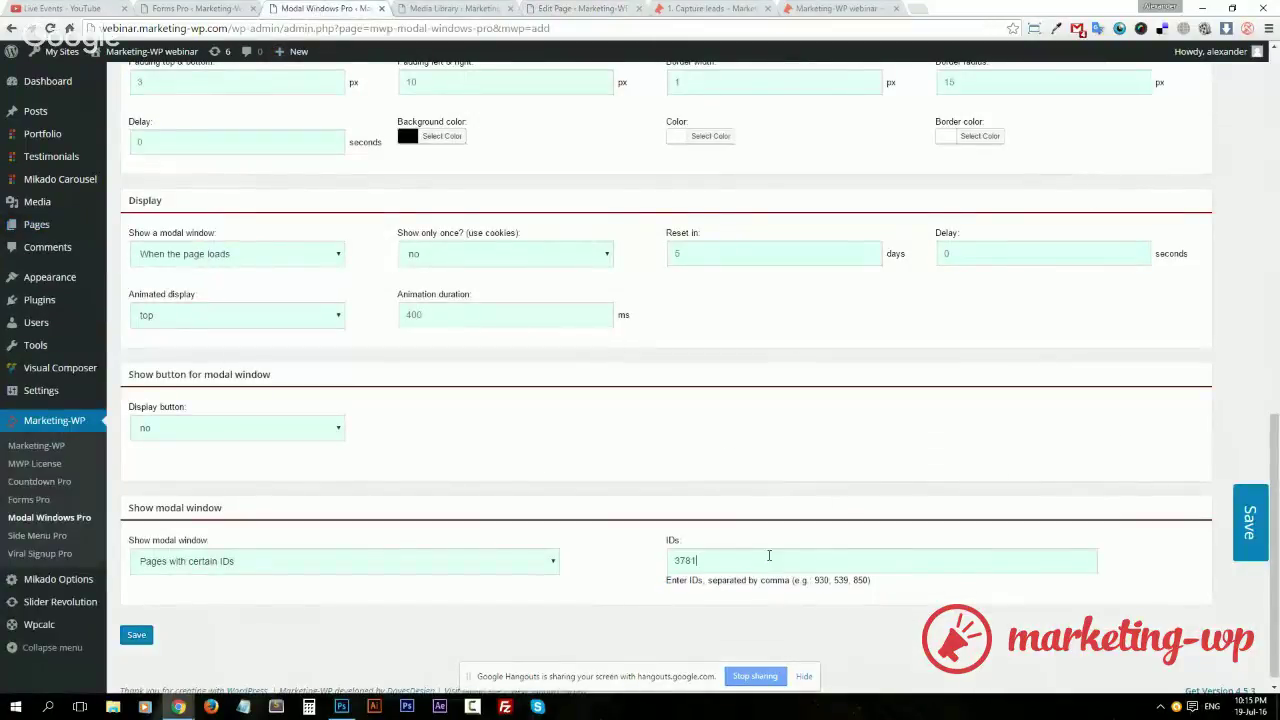
scroll(450, 600, down, 1)
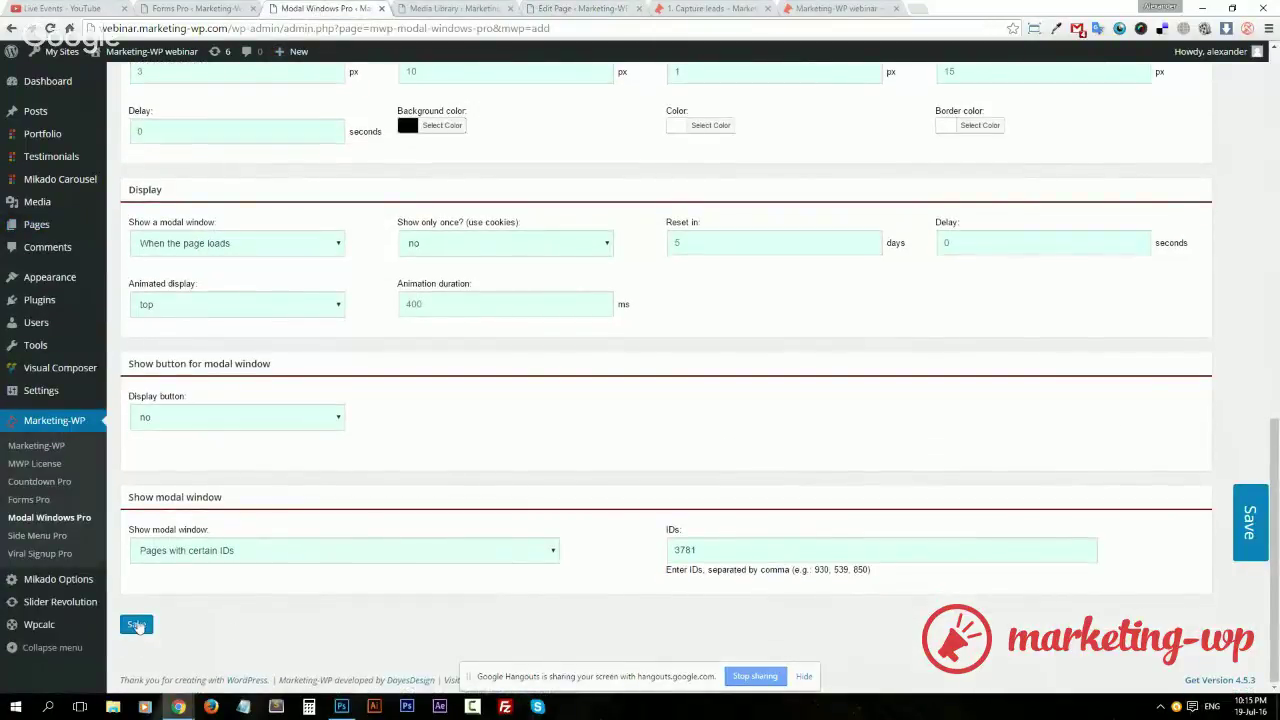
click(137, 625)
Copy the form's [mwpForm id=5] shortcode from Forms Pro
scroll(744, 463, up, 4)
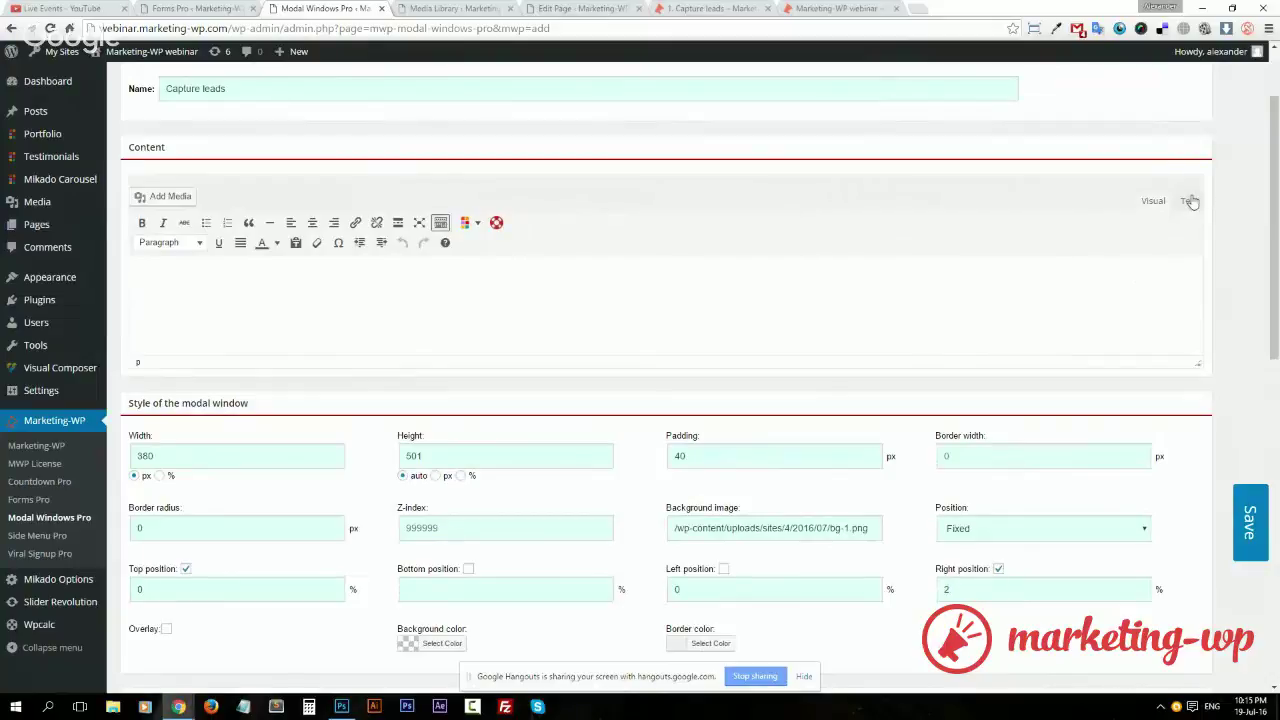
click(197, 10)
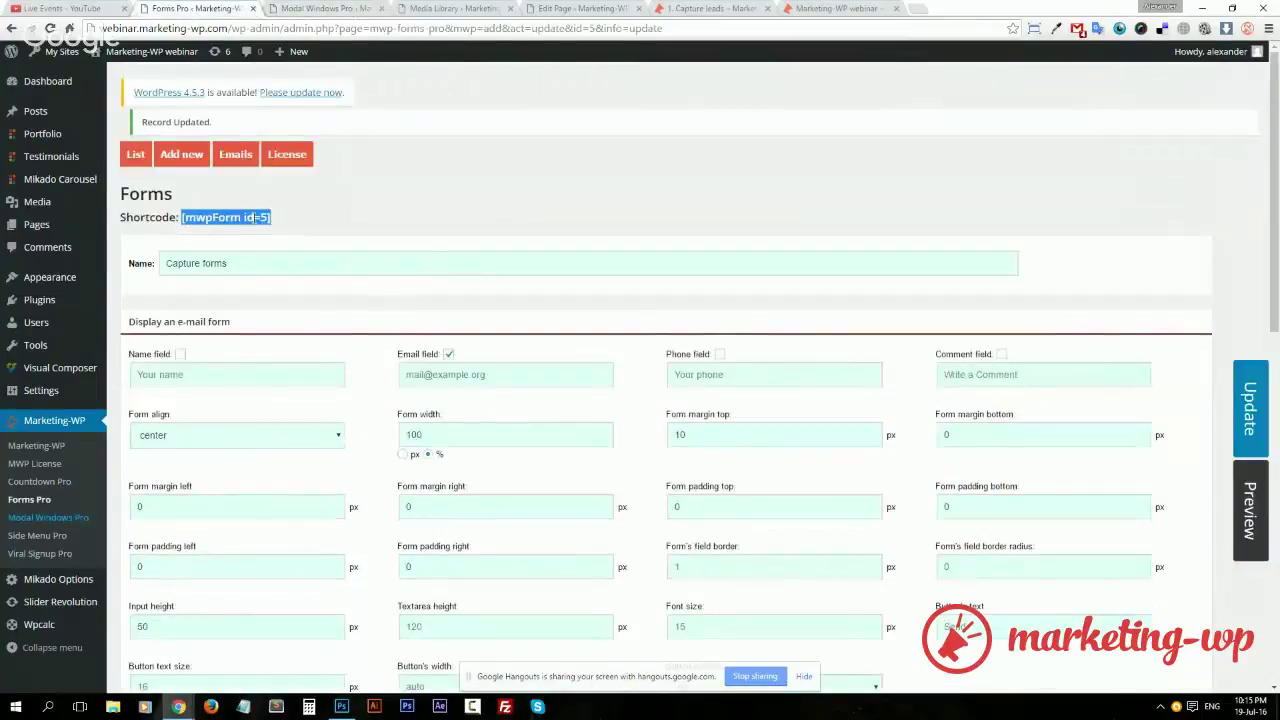
drag(276, 219, 181, 217)
key(ctrl+c)
click(354, 10)
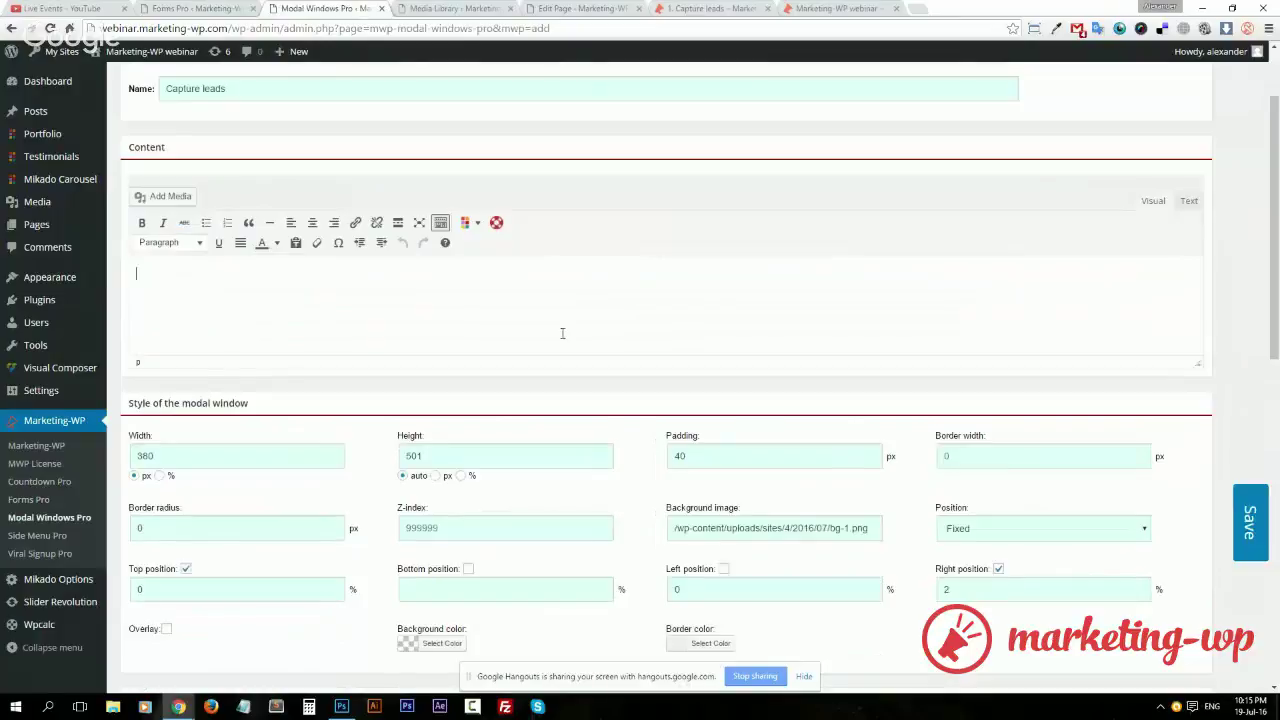
Paste the shortcode into the modal content's Text view, then begin a 'Get' line above it
click(1189, 201)
key(ctrl+v)
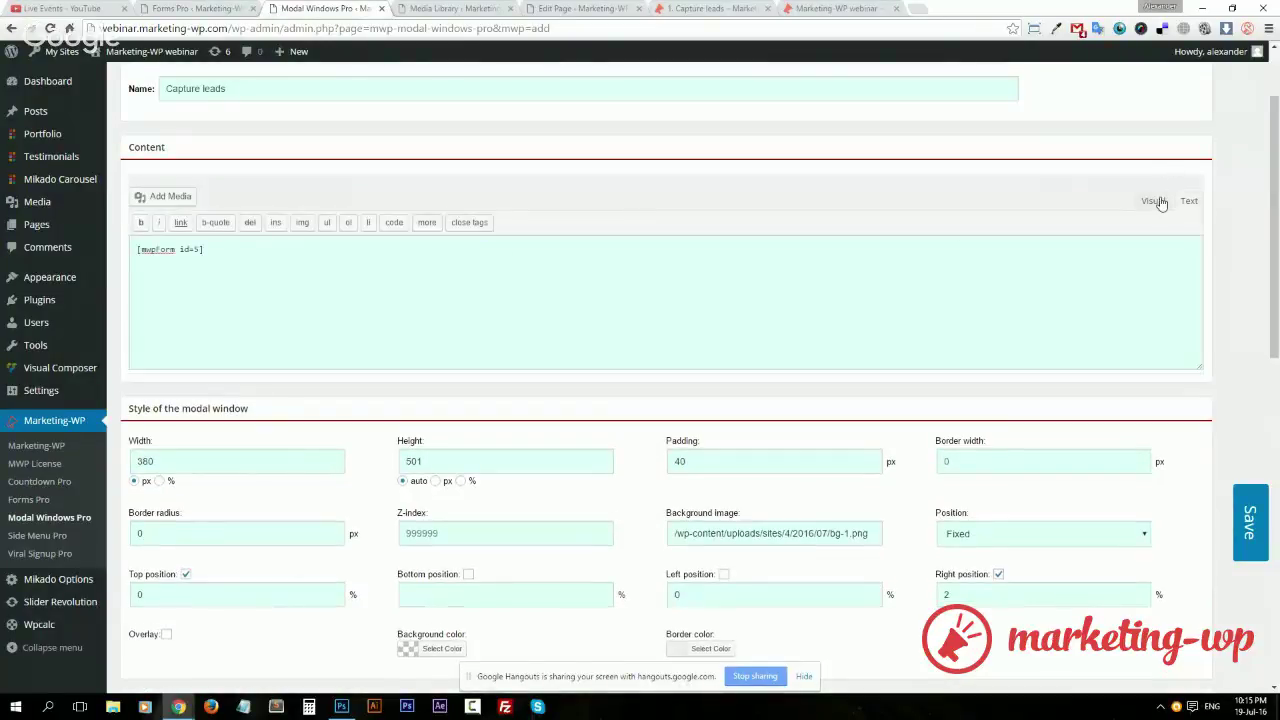
click(1153, 201)
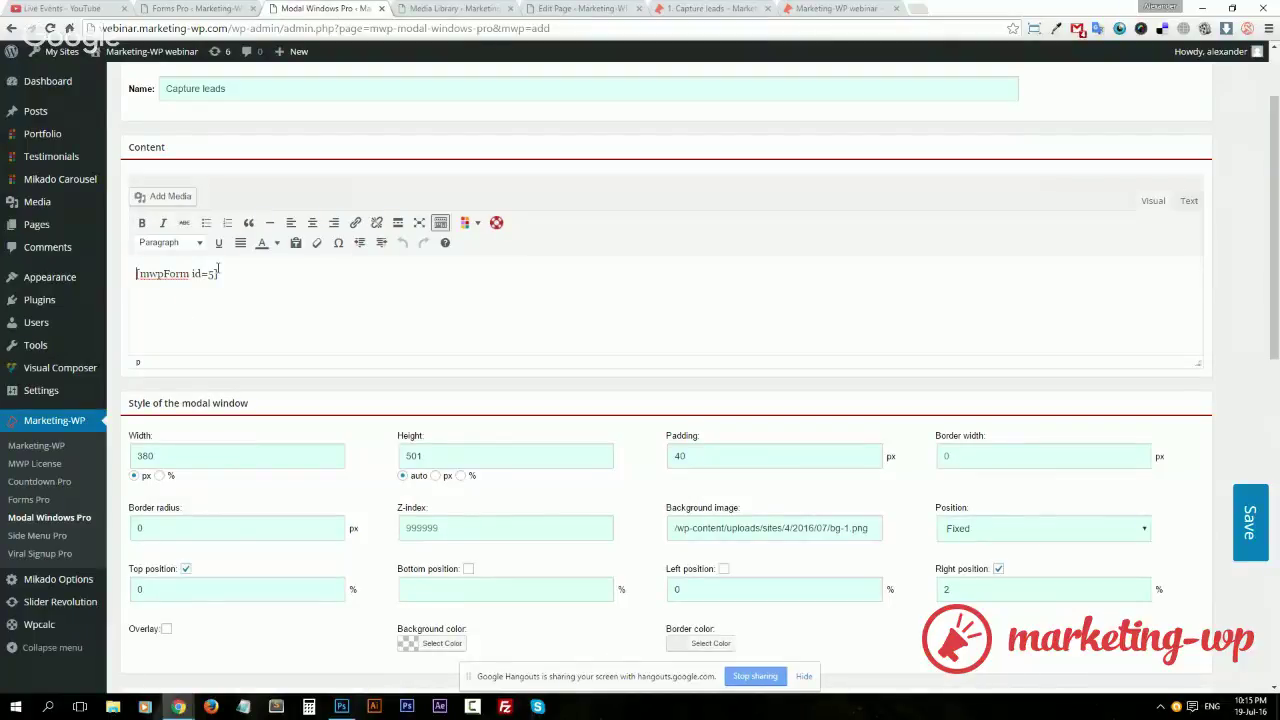
key(Return)
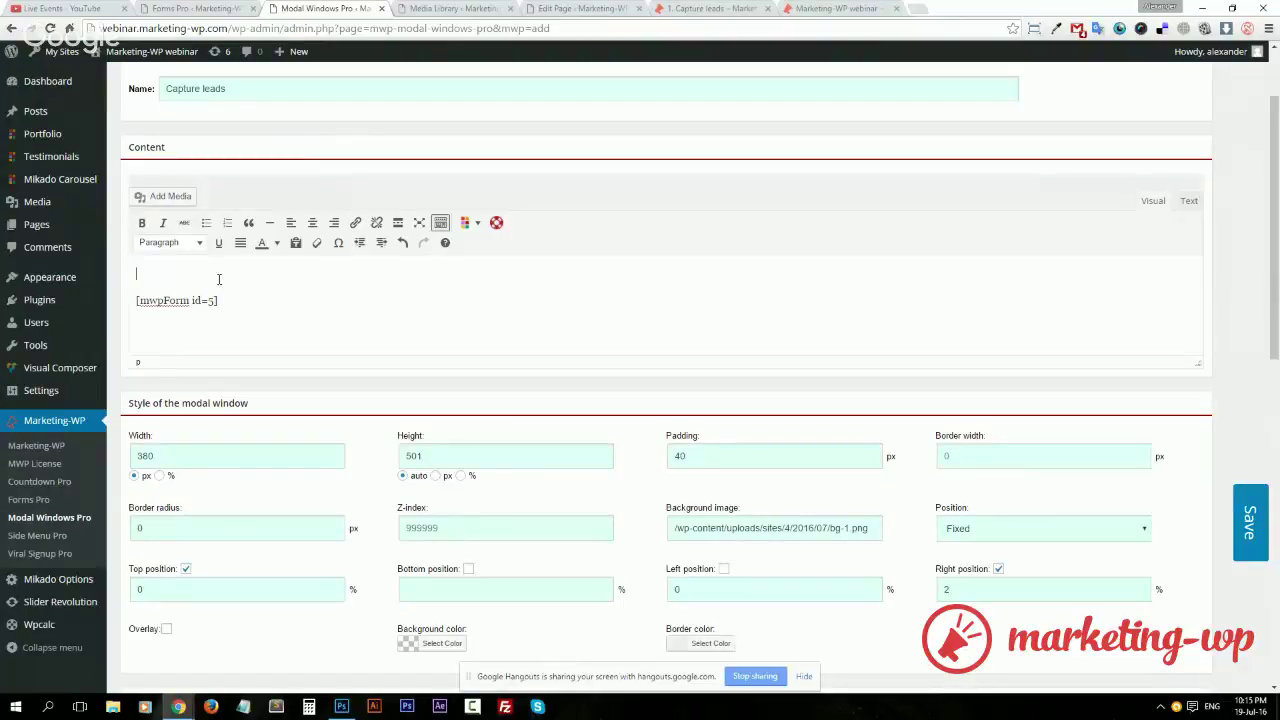
text(Get a fr)
Copy the heading and countdown HTML from the draft Capture leads popup
middle_click(72, 517)
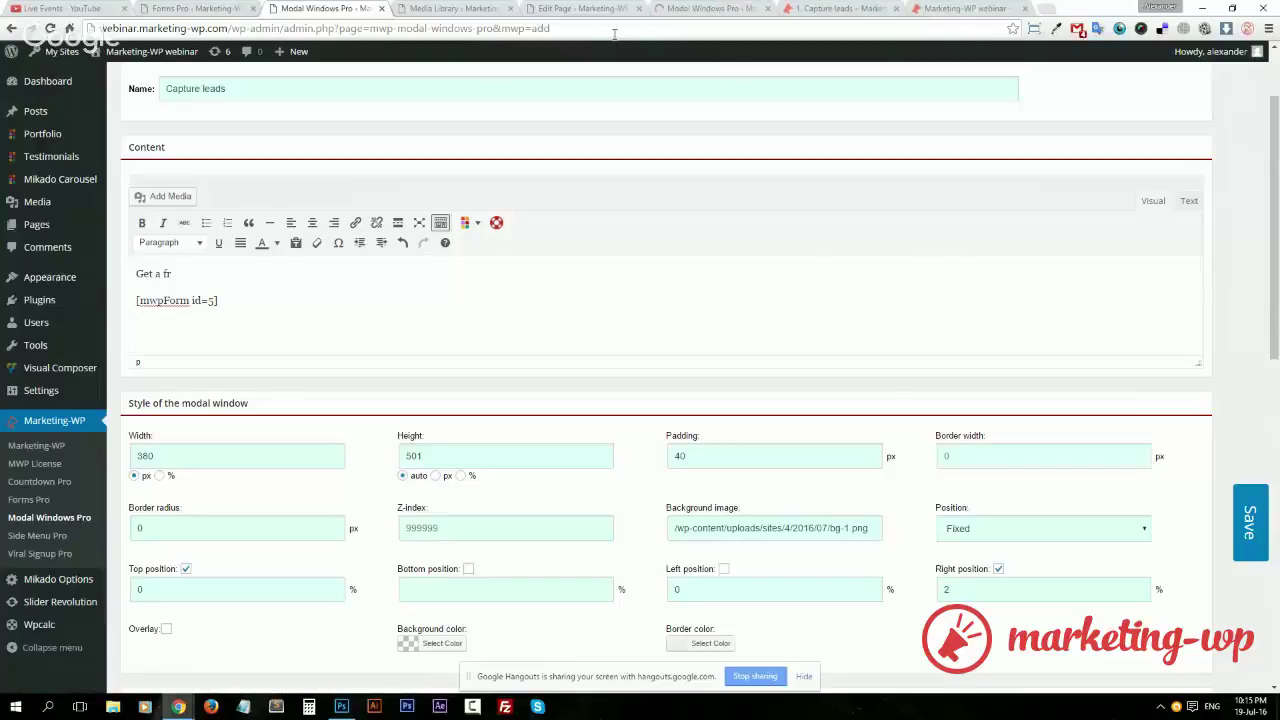
click(705, 9)
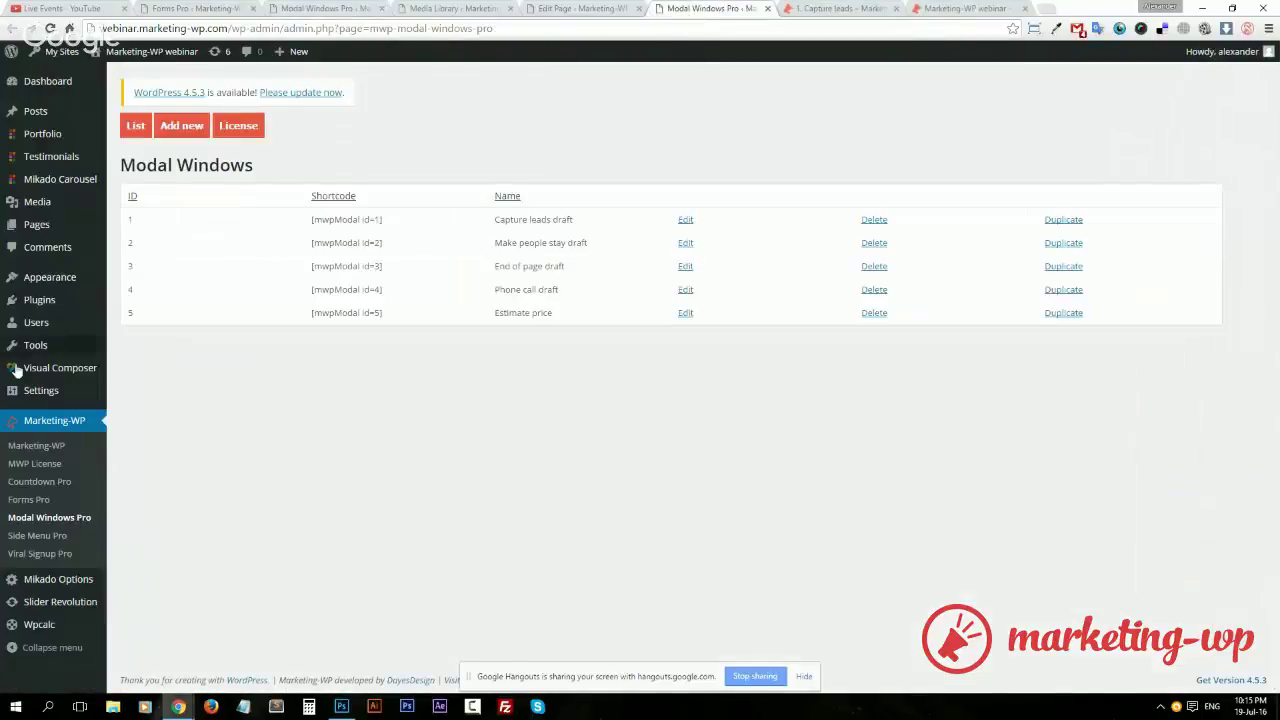
click(685, 219)
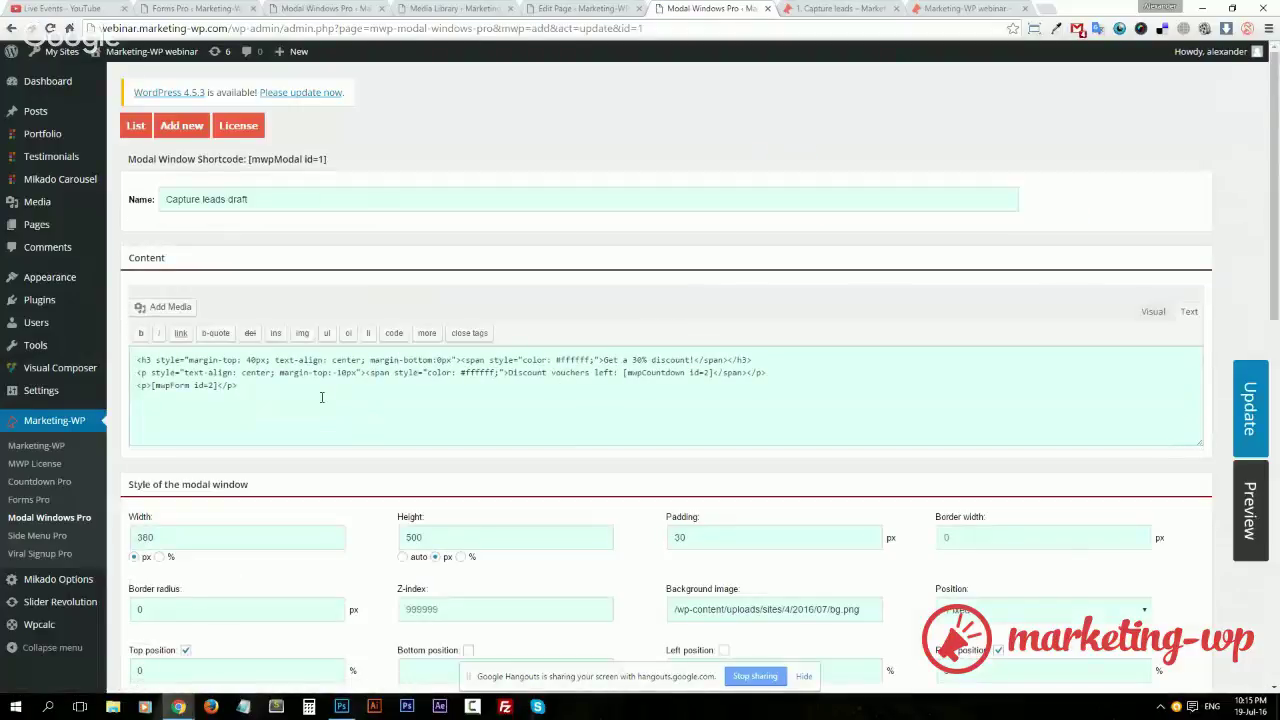
drag(321, 397, 60, 367)
click(279, 372)
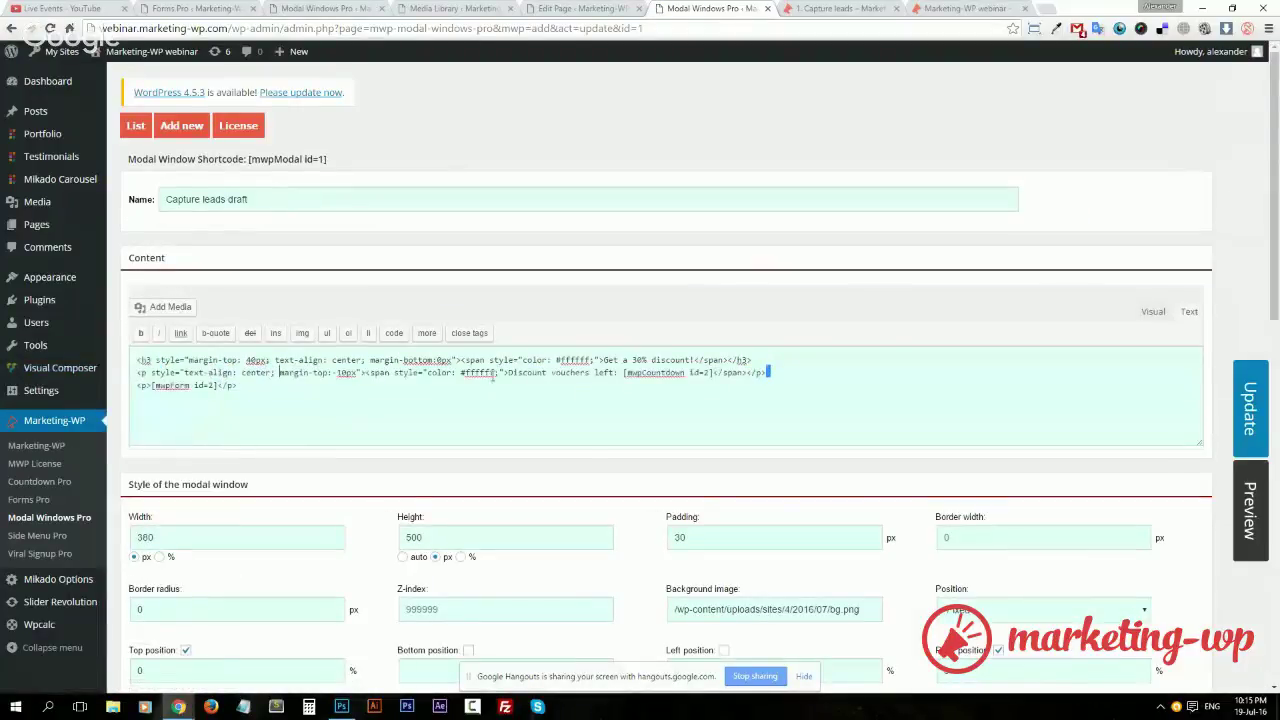
drag(780, 373, 140, 352)
key(ctrl+c)
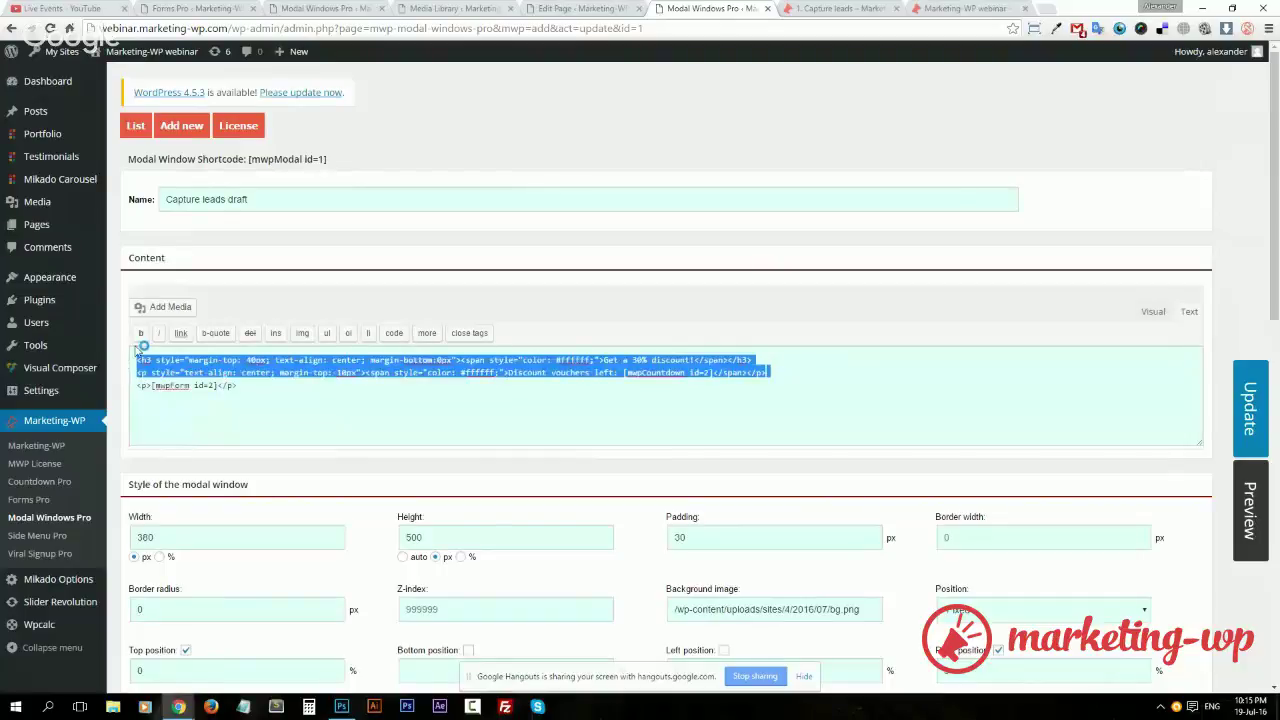
Paste that HTML over the unfinished first line in the new popup's Text view
click(560, 8)
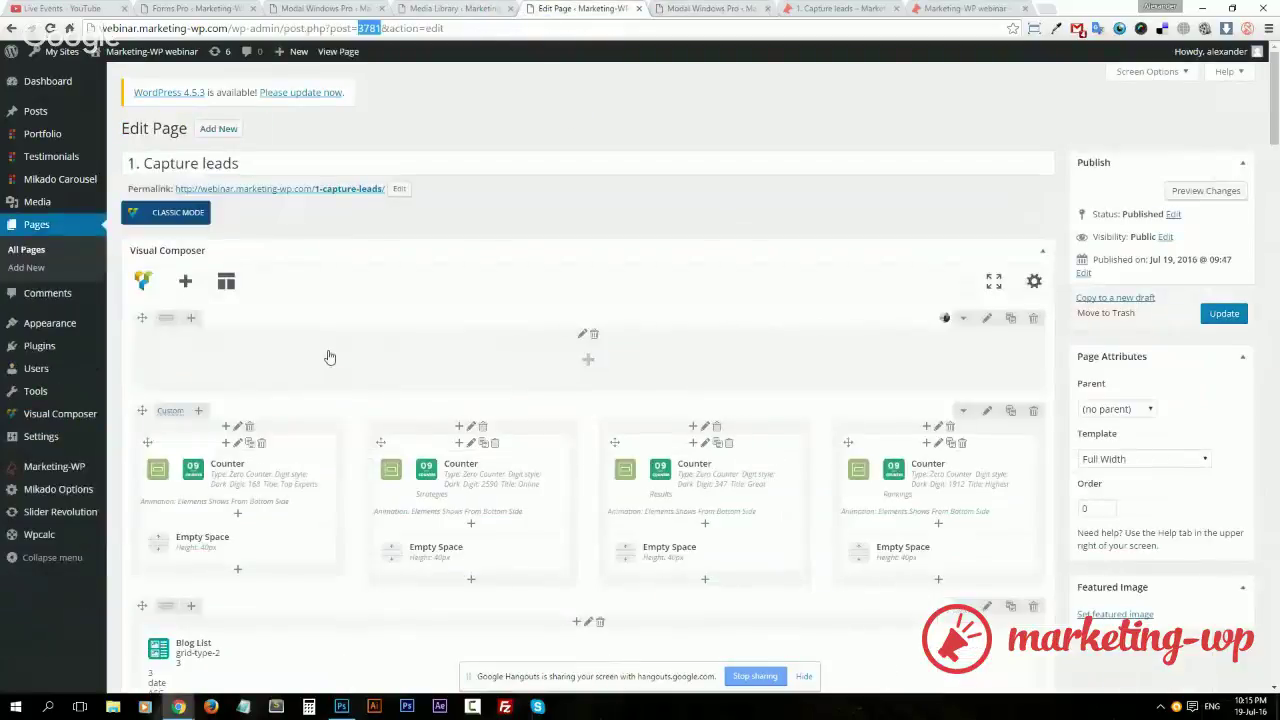
click(335, 9)
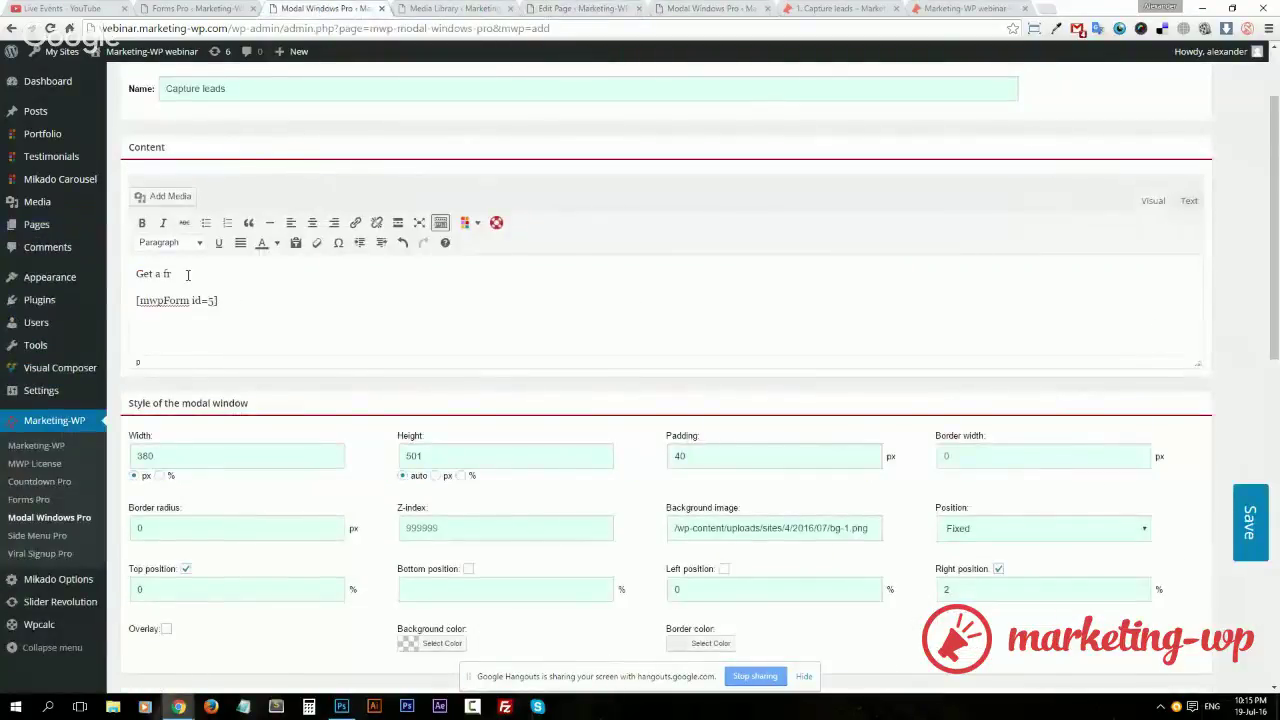
click(1189, 201)
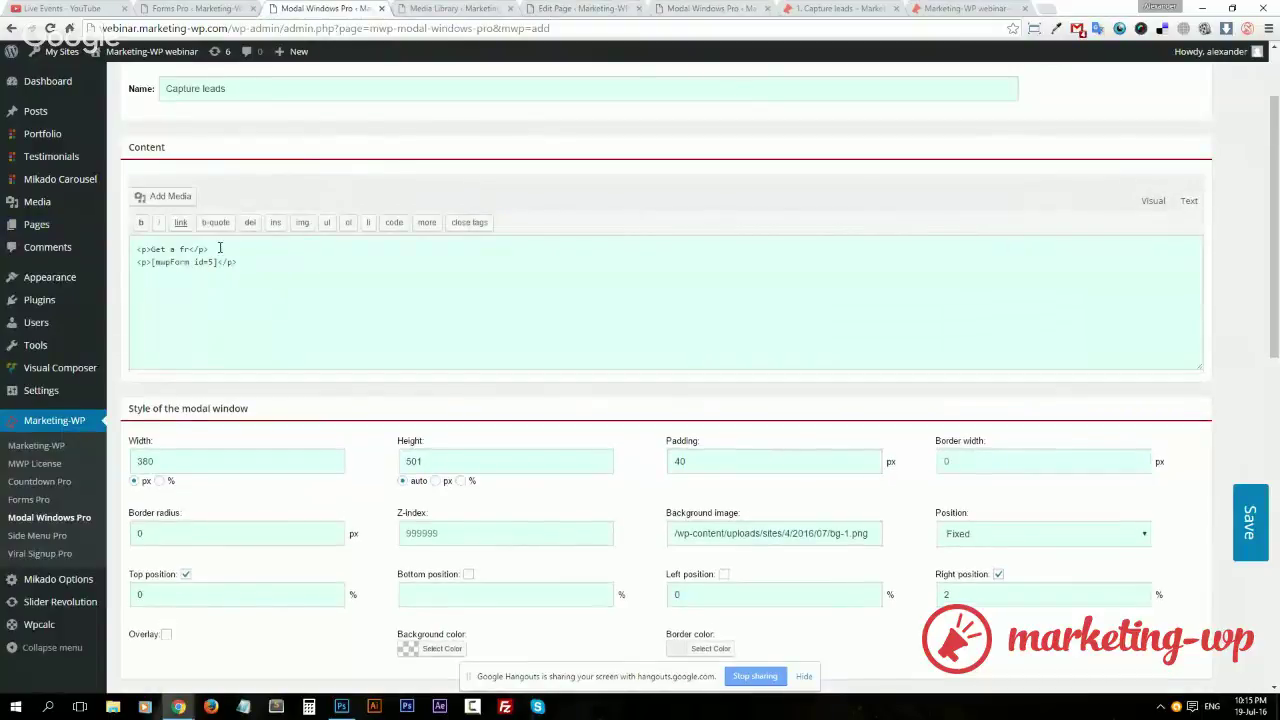
drag(220, 248, 137, 249)
key(ctrl+v)
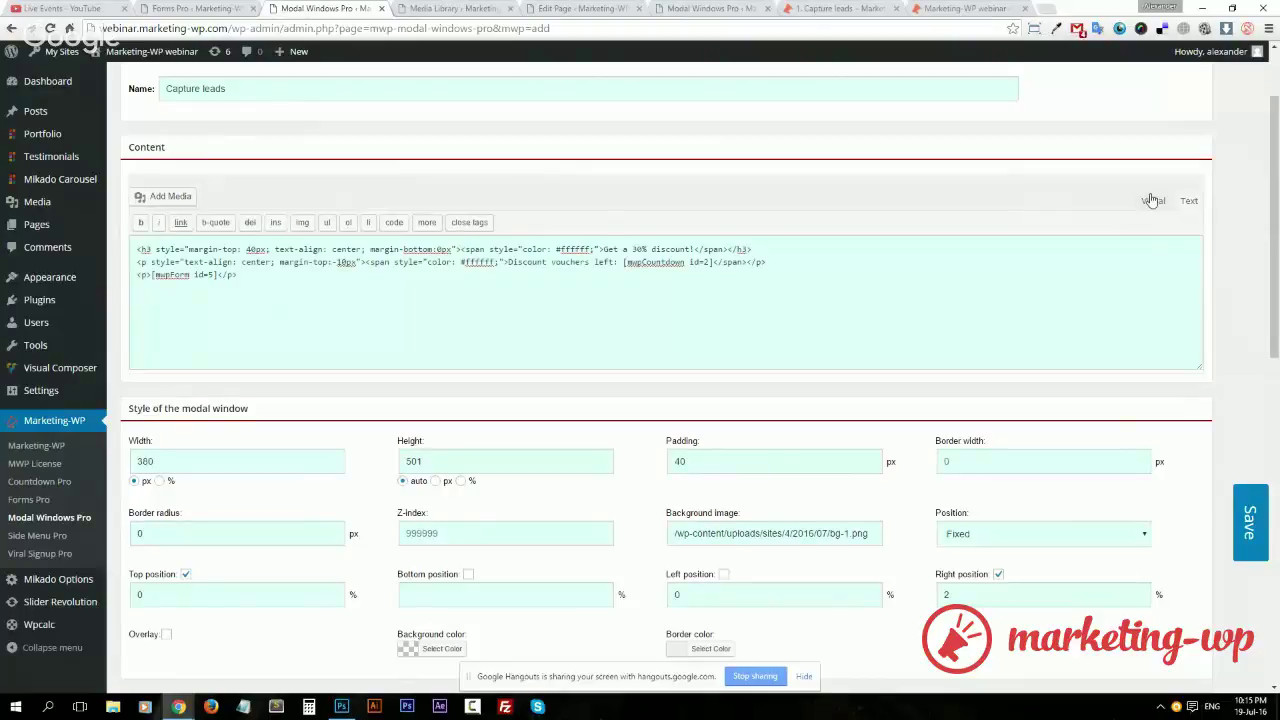
In Visual mode, delete the 'Discount vouchers left' line from the popup content
click(1152, 201)
click(210, 280)
key(ctrl+a)
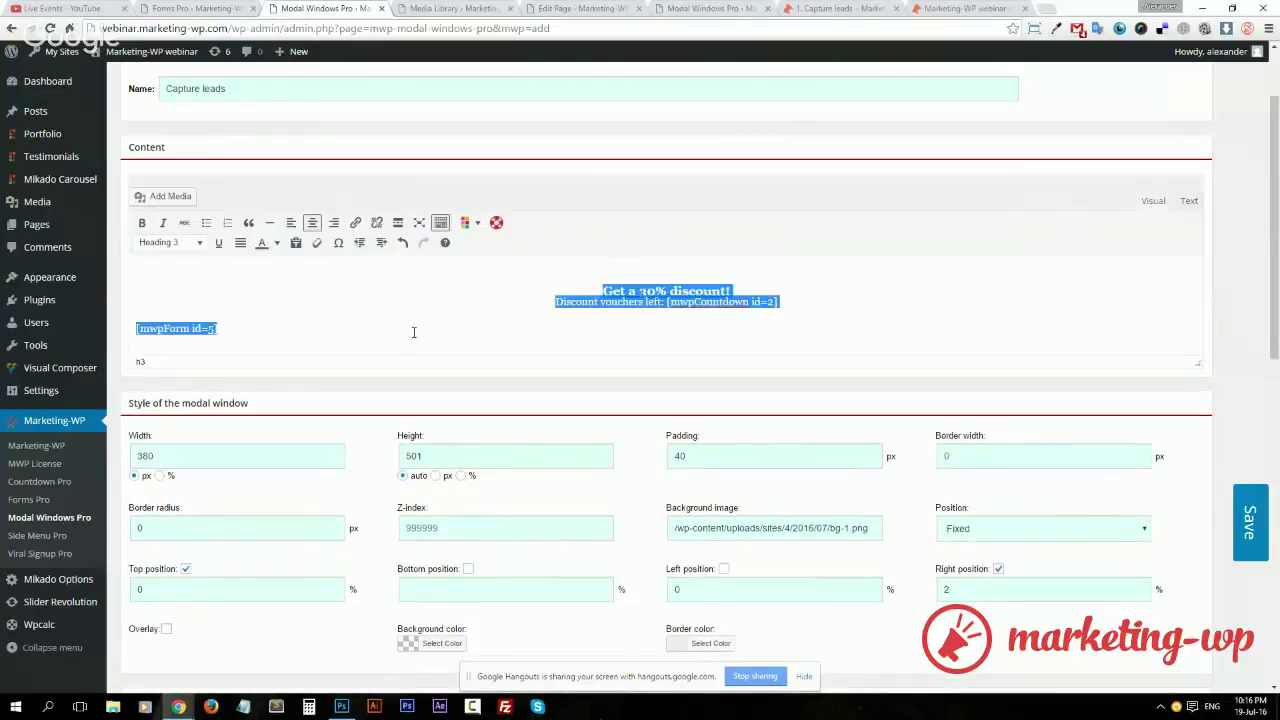
click(520, 299)
key(ctrl+a)
triple_click(645, 301)
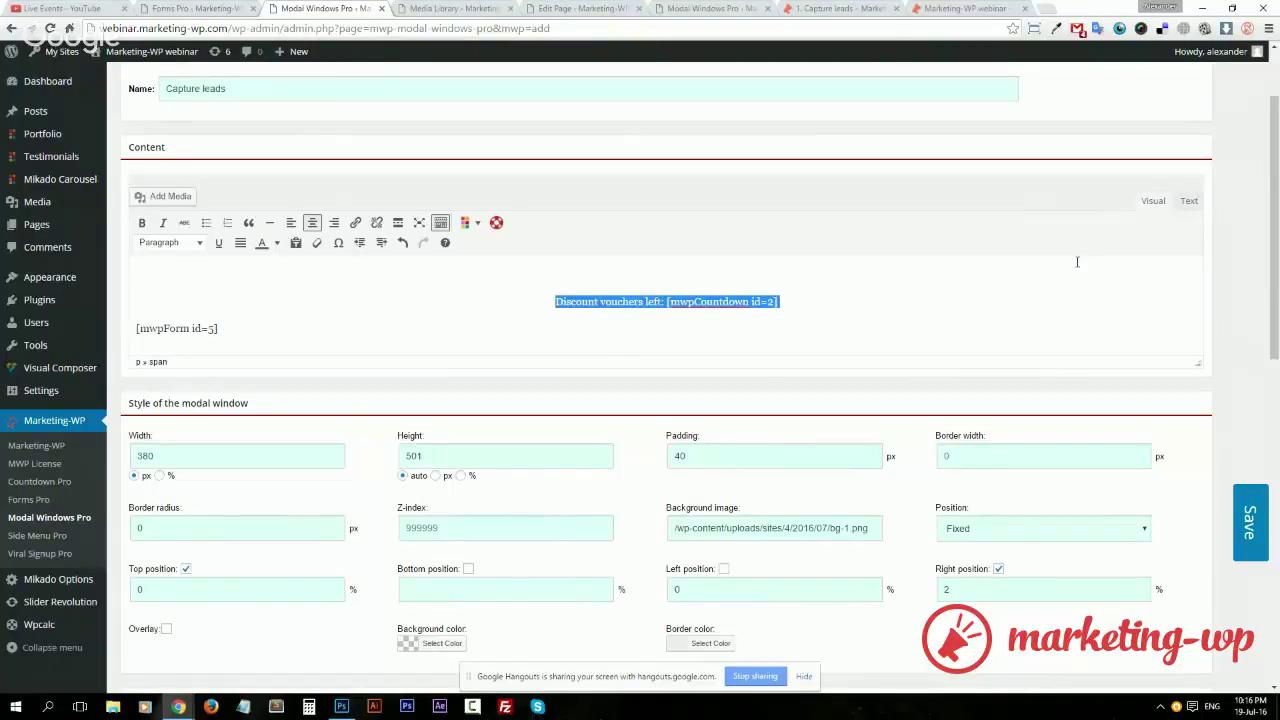
key(Delete)
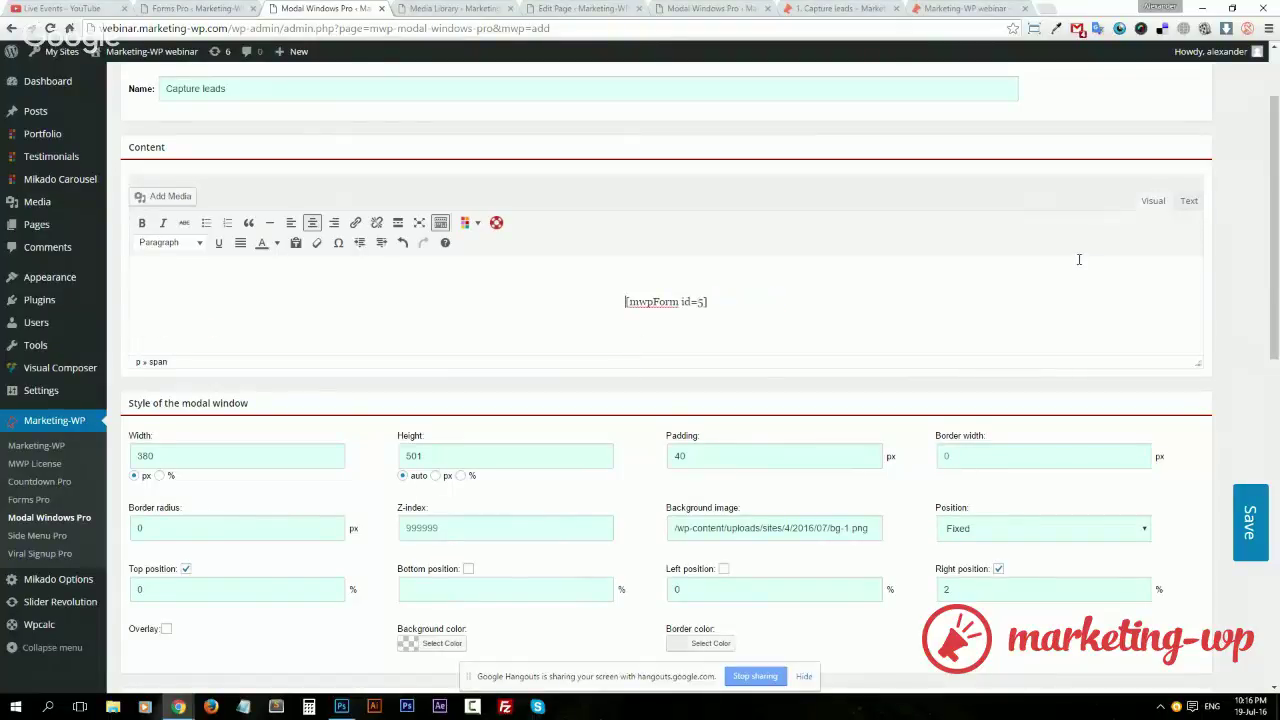
Confirm only the 'Get a 30% discount!' heading remains, then save the popup
click(1189, 201)
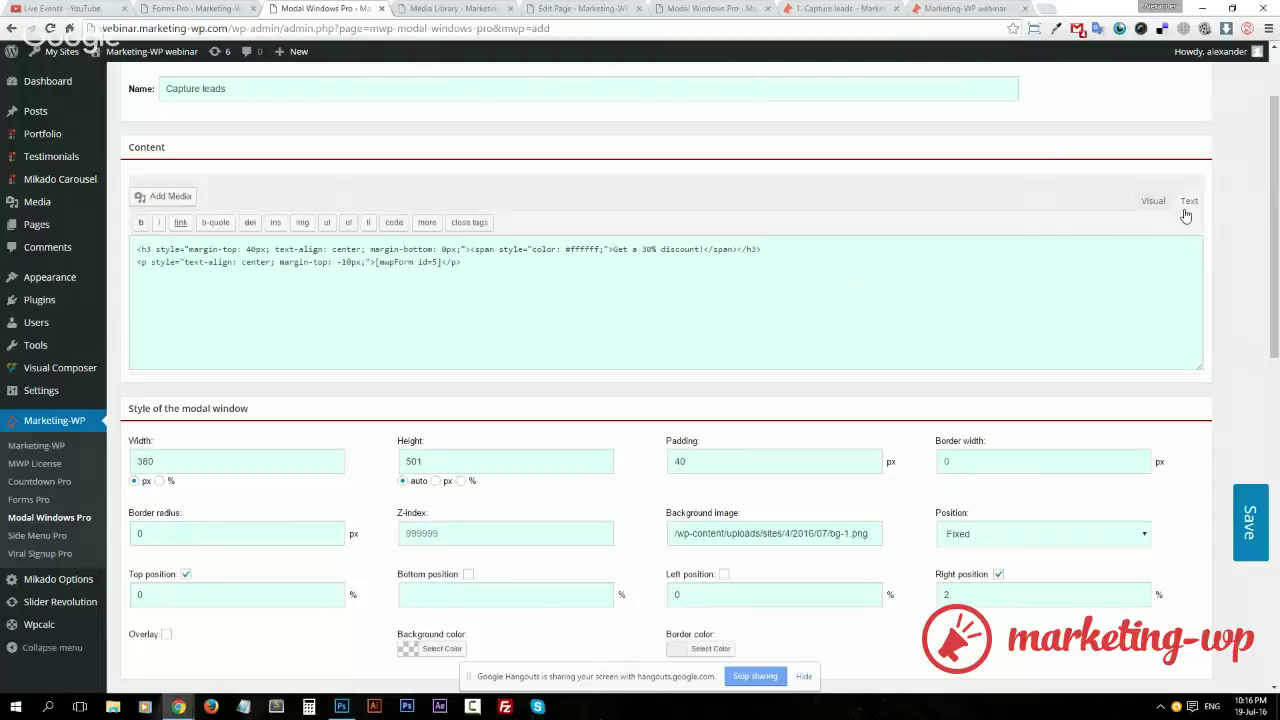
click(1155, 201)
triple_click(669, 266)
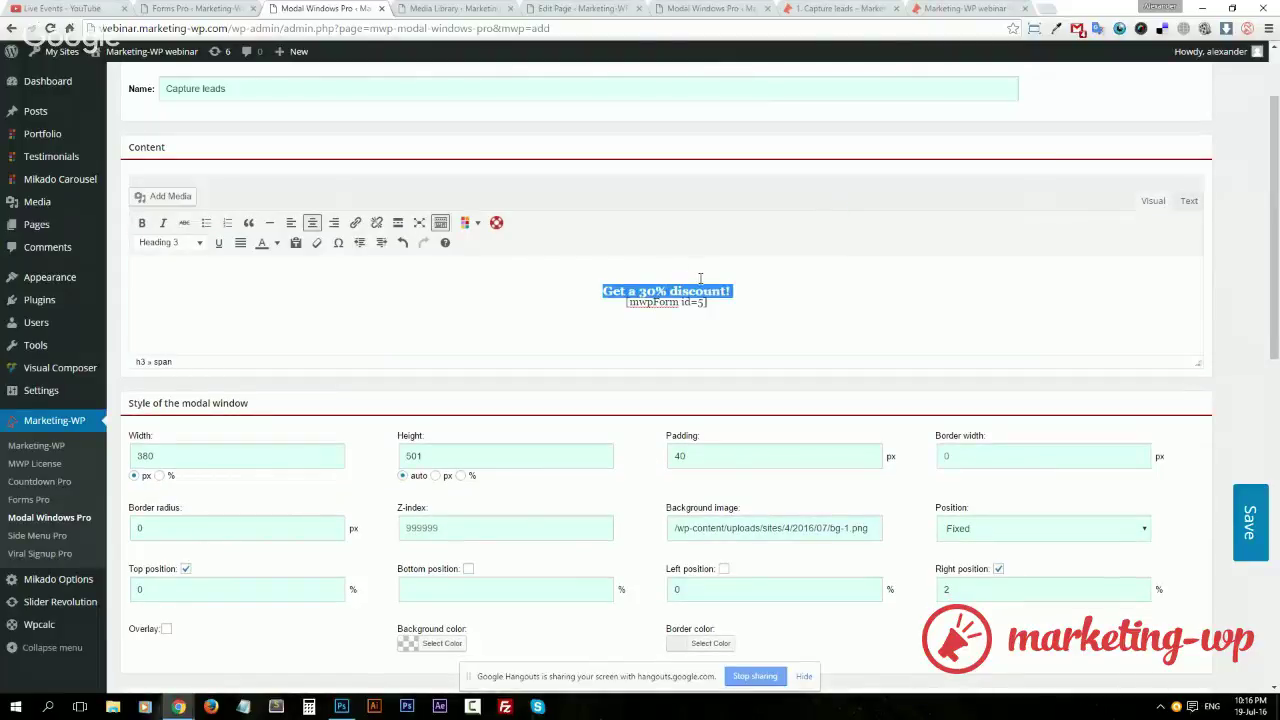
click(700, 287)
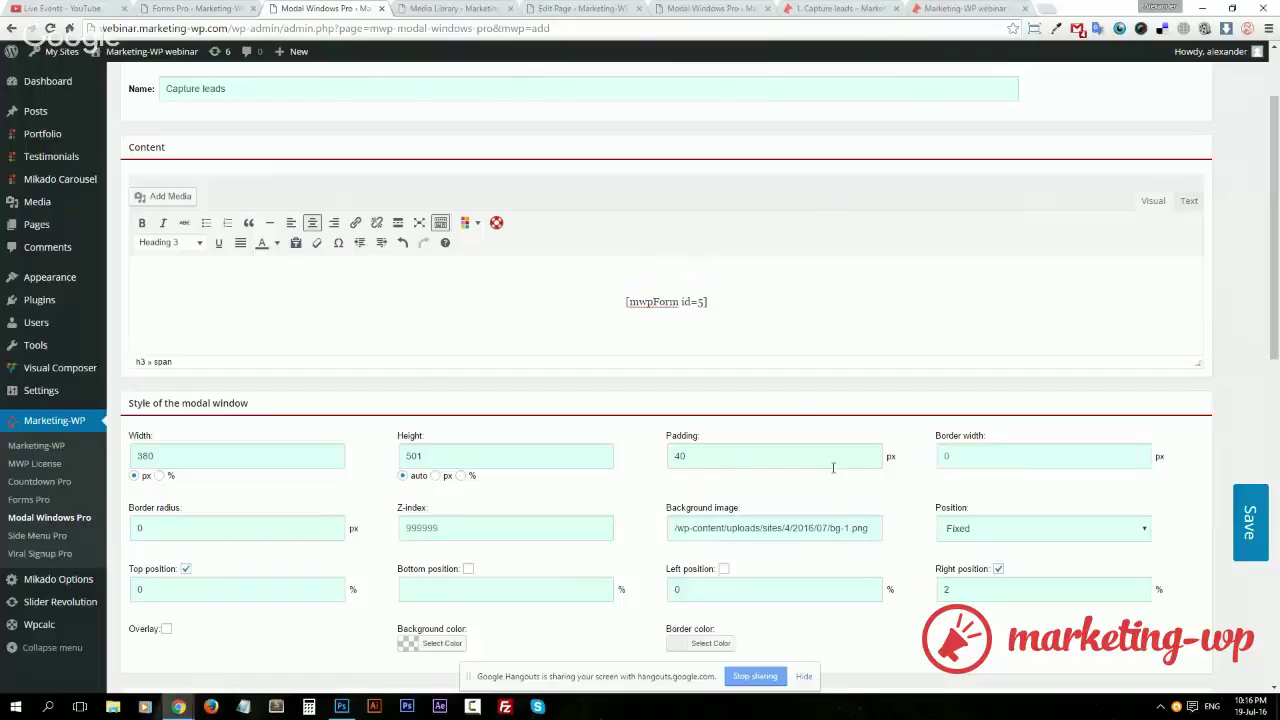
scroll(826, 409, down, 10)
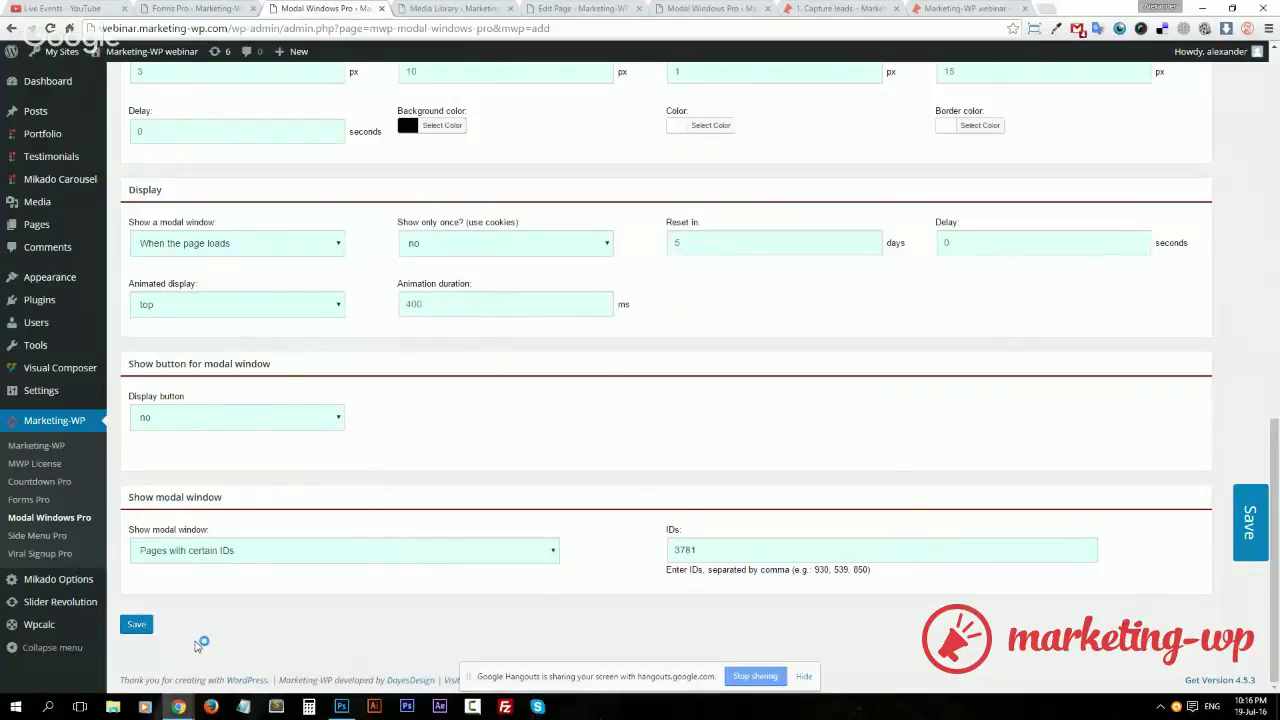
click(140, 625)
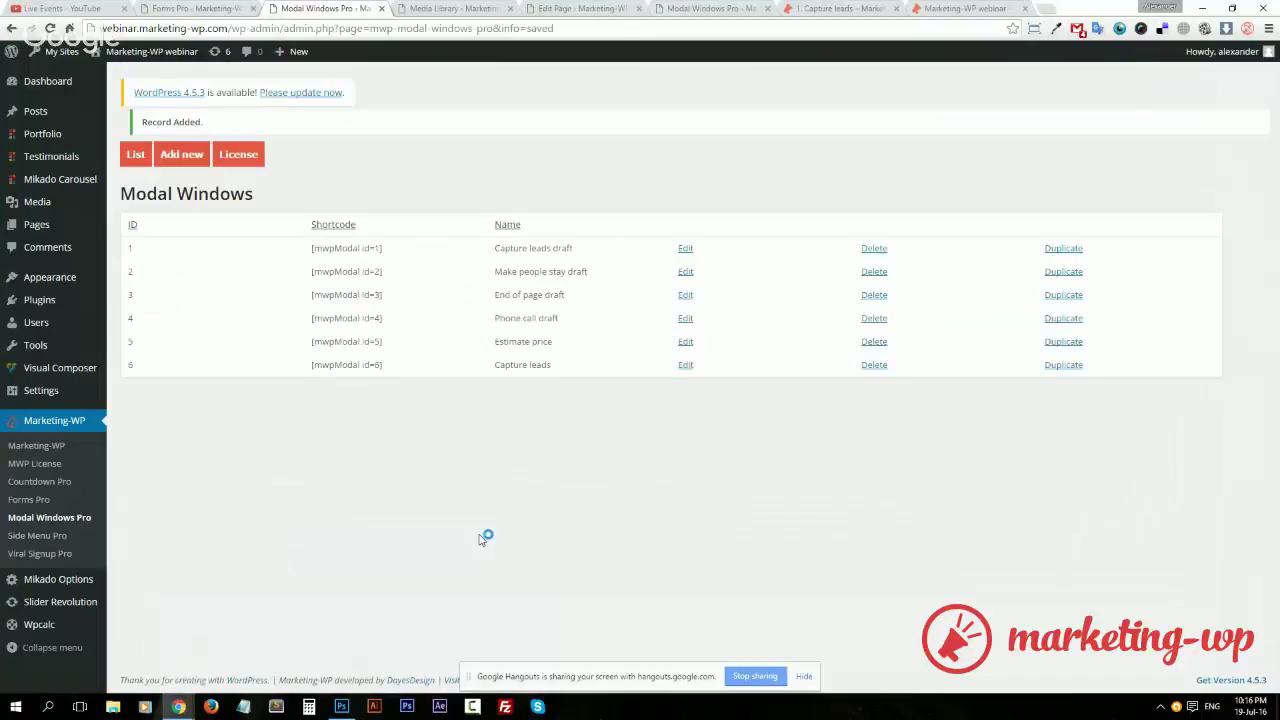
Reload the live Capture leads page to view the popup, then return to the Modal Windows list
click(866, 9)
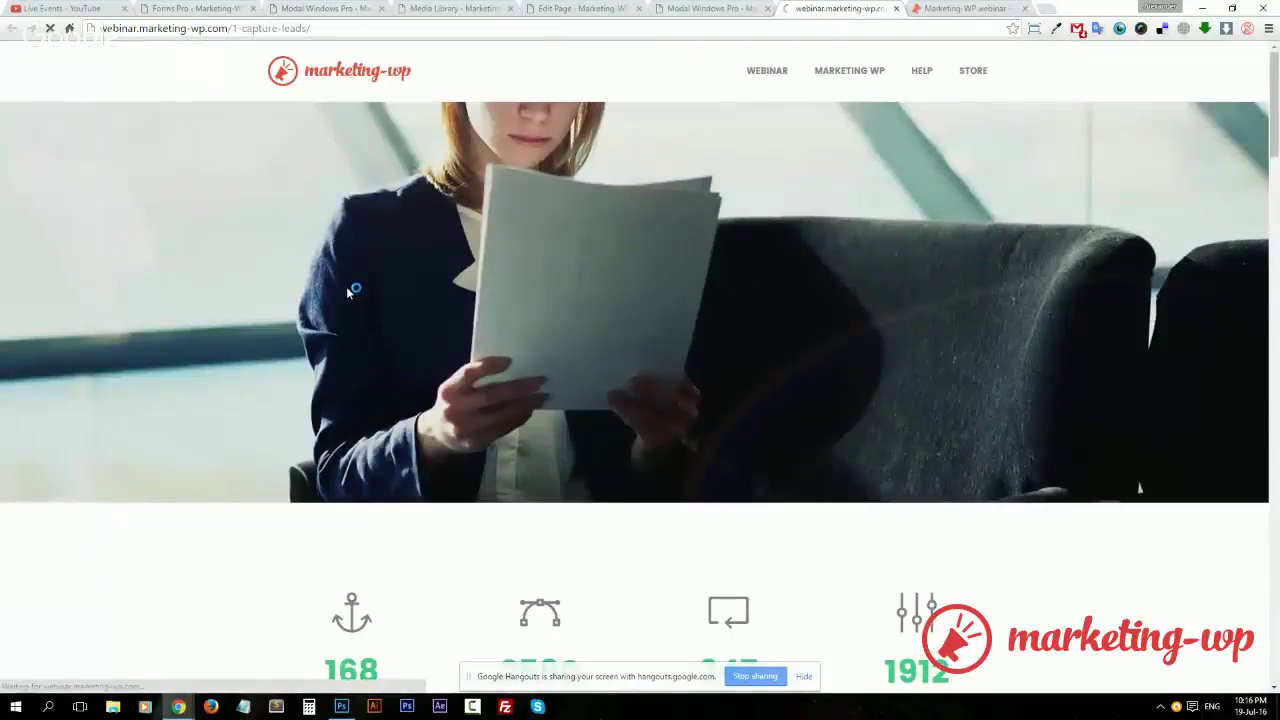
key(F5)
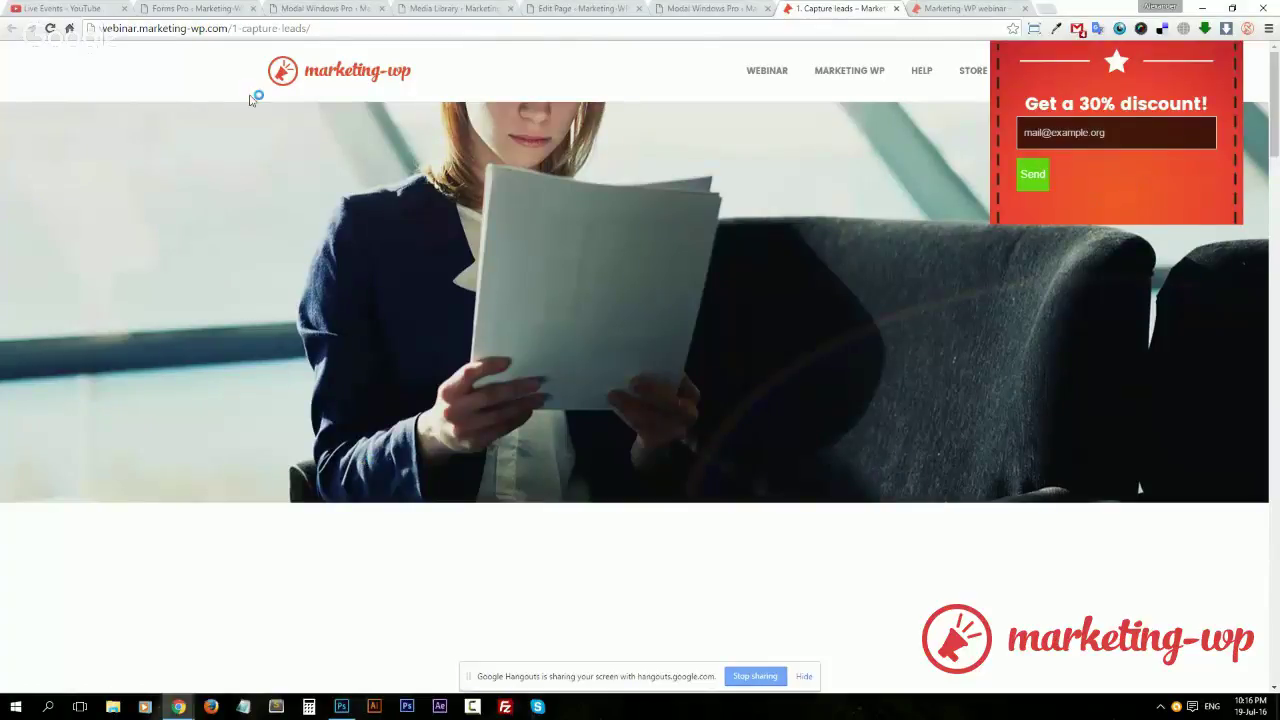
click(305, 8)
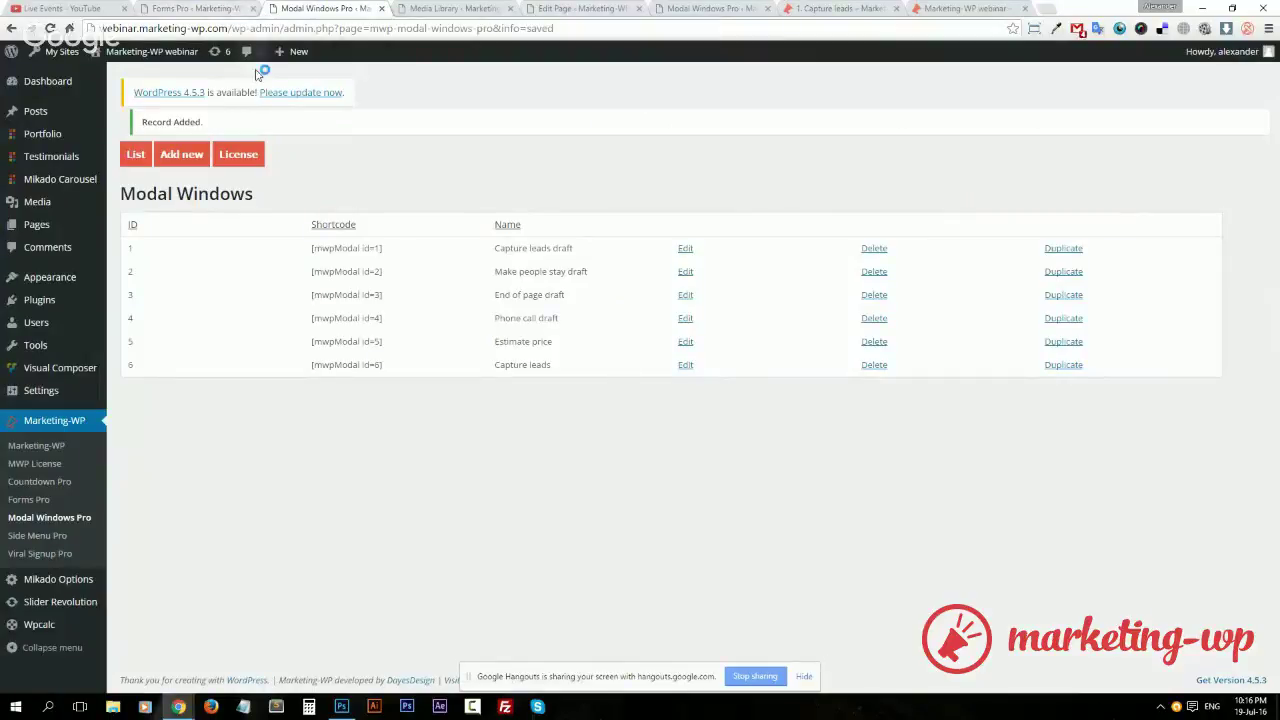
Set the Capture leads popup height to 501 px and update it
click(684, 365)
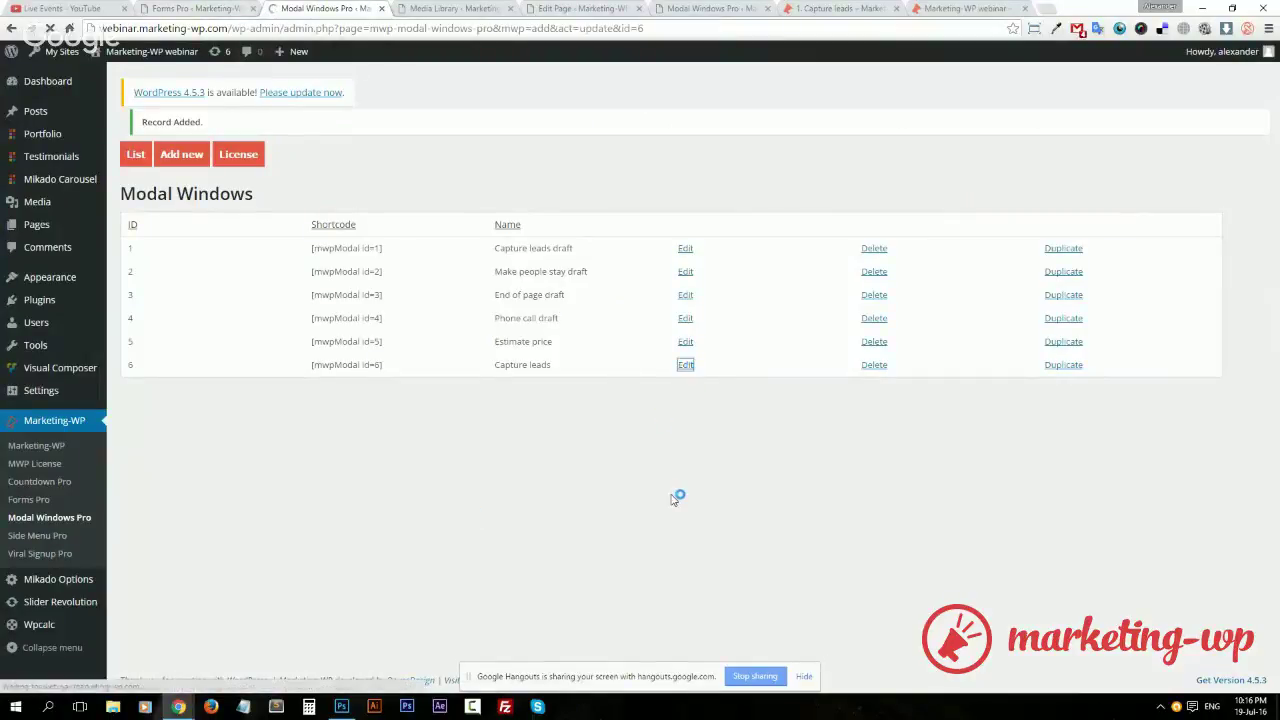
scroll(520, 607, down, 3)
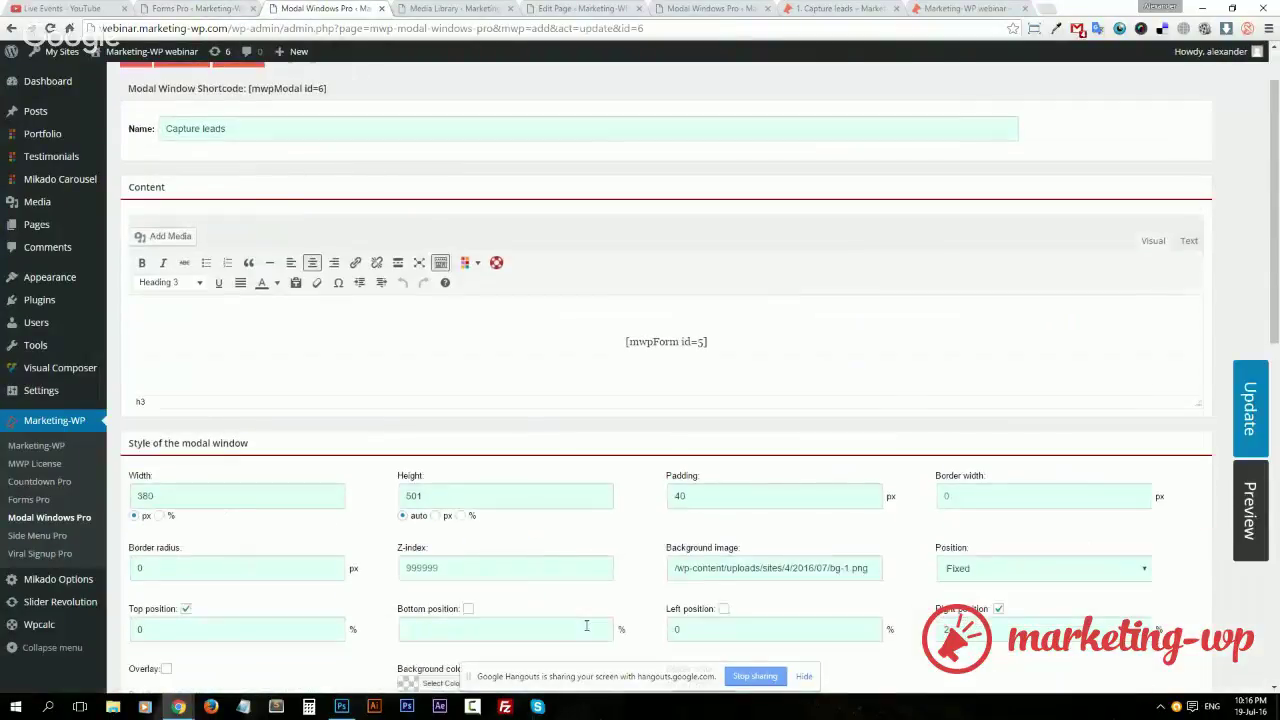
click(435, 320)
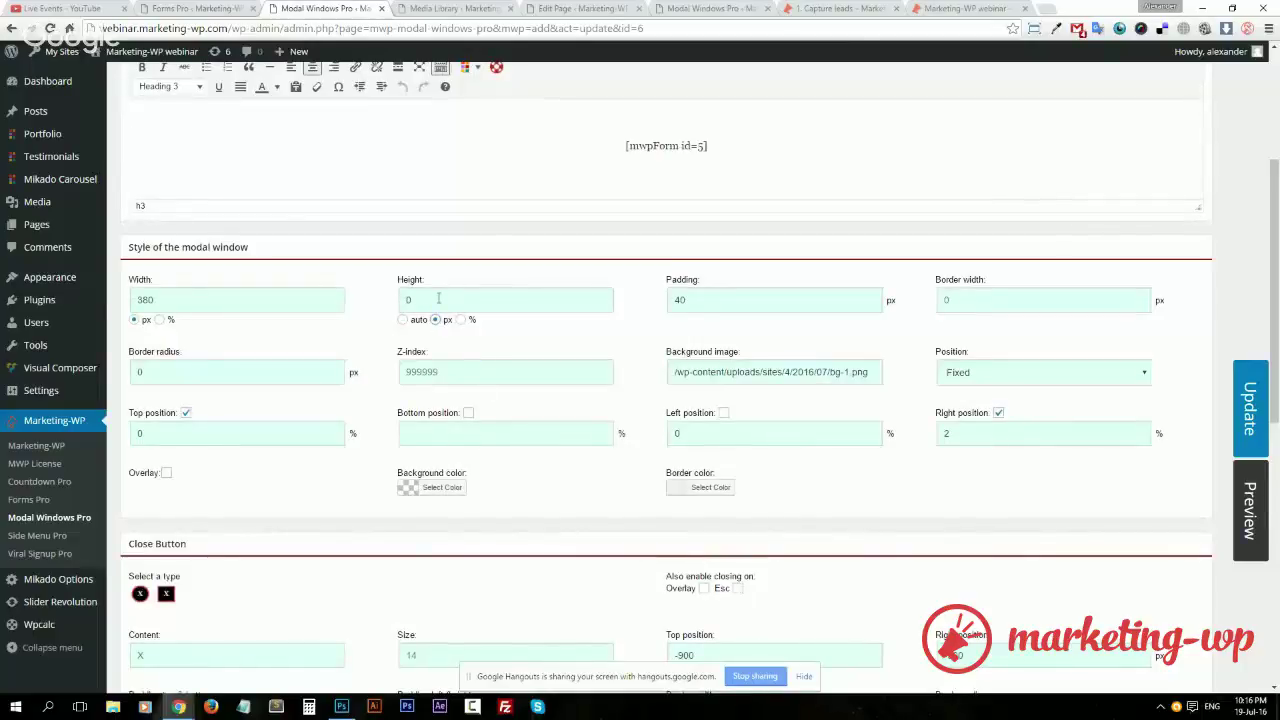
click(432, 299)
text(501)
click(1248, 392)
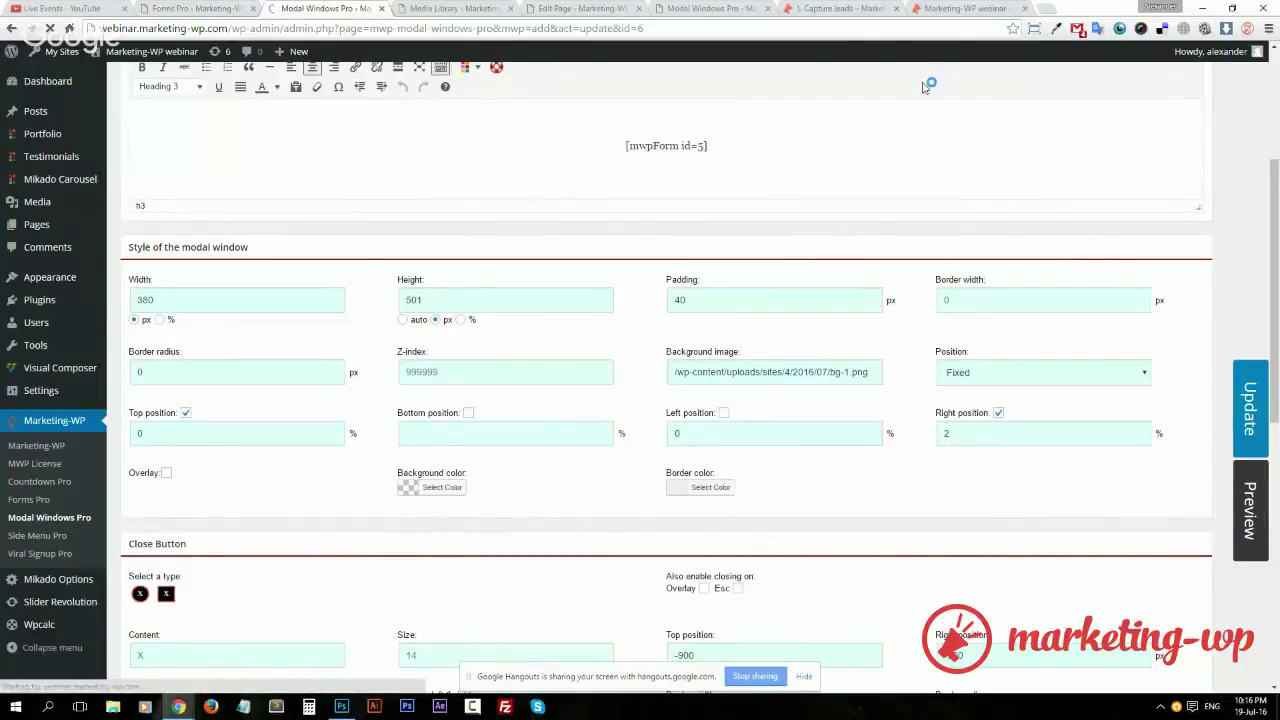
Reload the live Capture leads page to check the resized ribbon
click(946, 10)
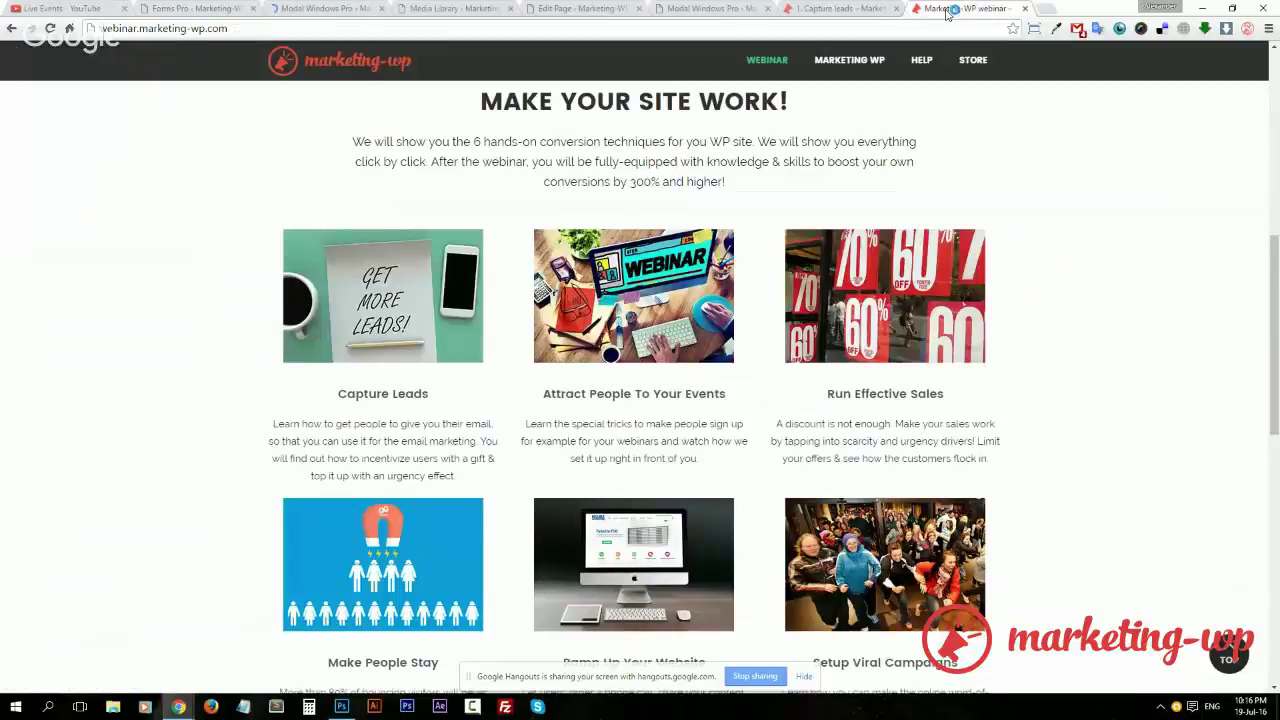
click(840, 8)
click(1032, 180)
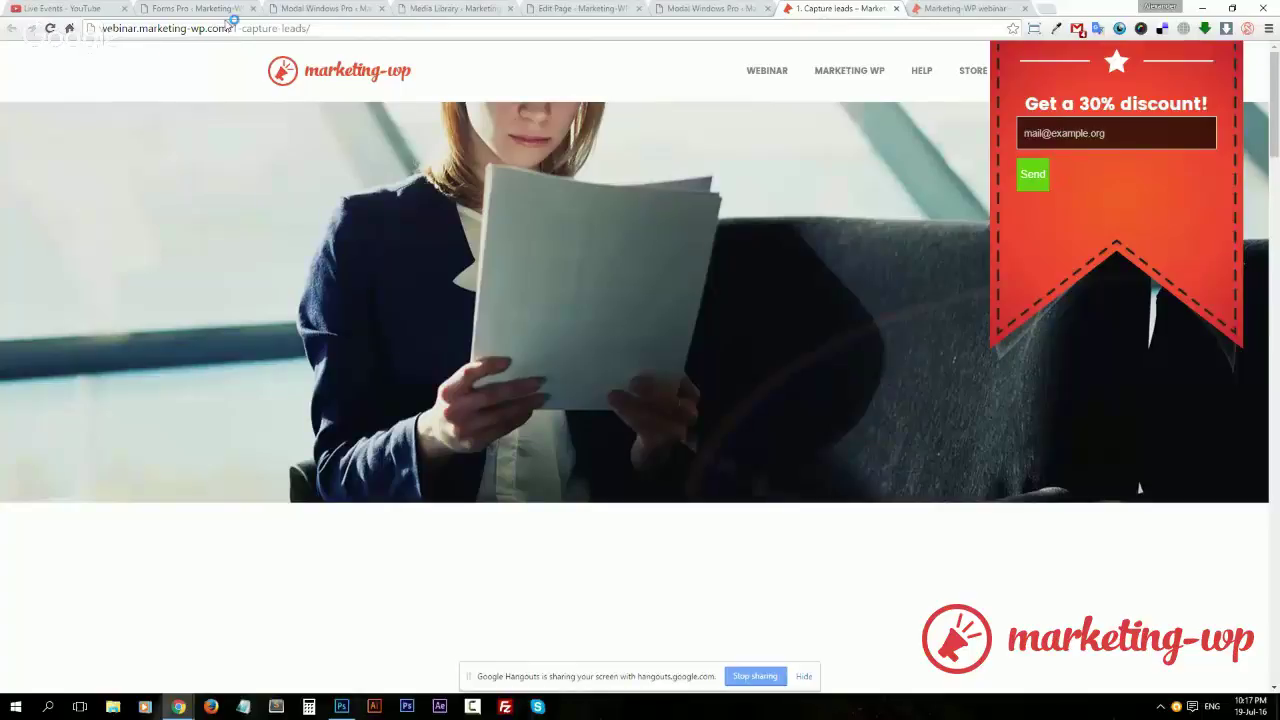
click(193, 10)
Set the form button width to 100%, center the button, and set field border to 0
scroll(694, 577, down, 8)
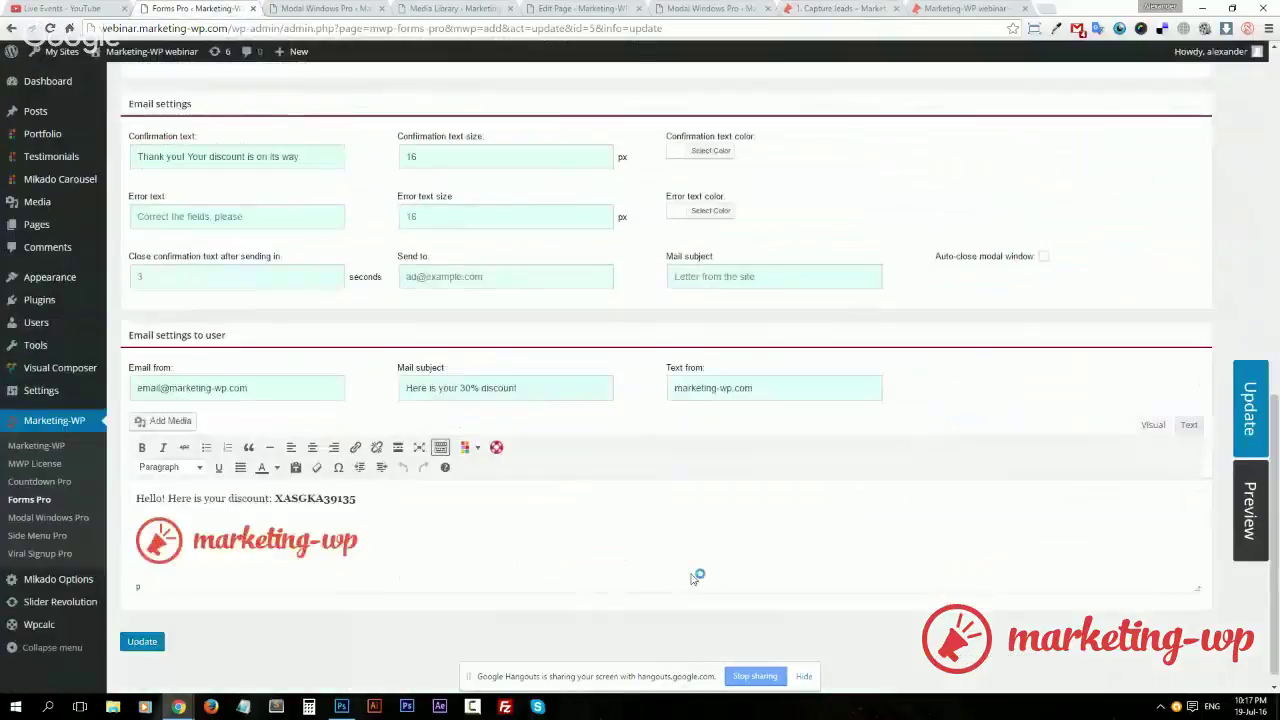
scroll(600, 465, up, 2)
scroll(598, 440, up, 2)
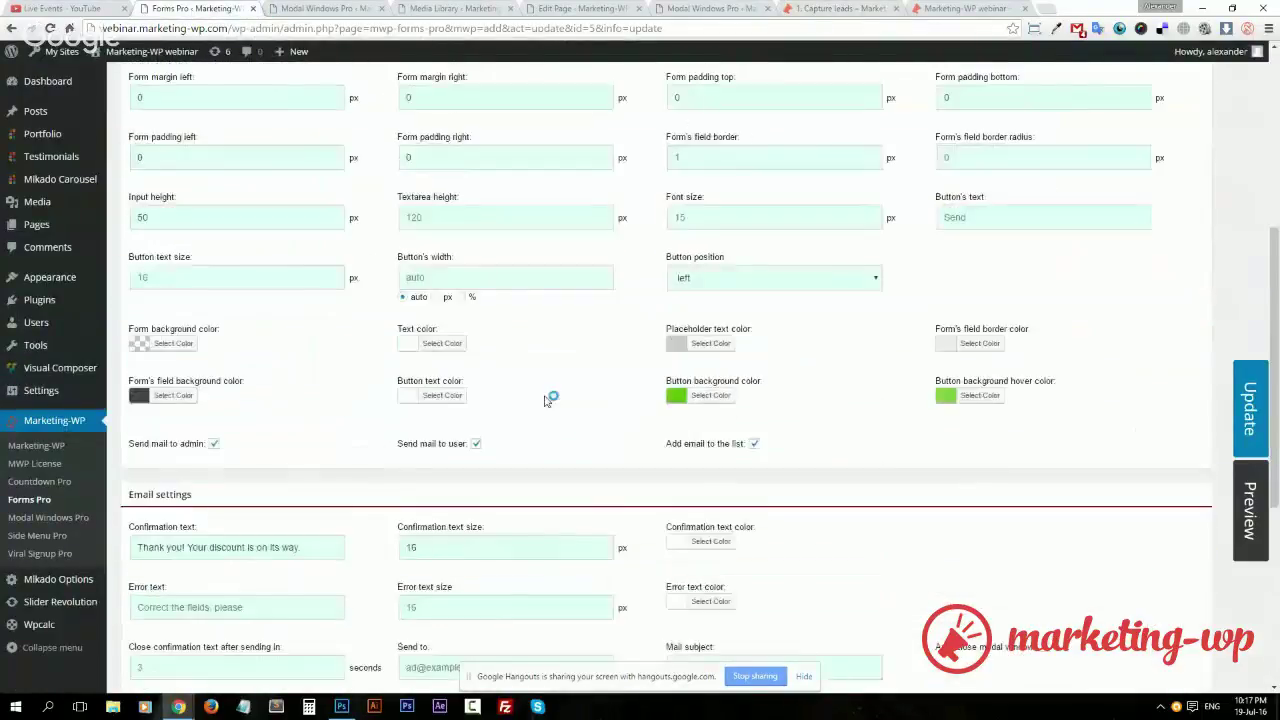
click(460, 306)
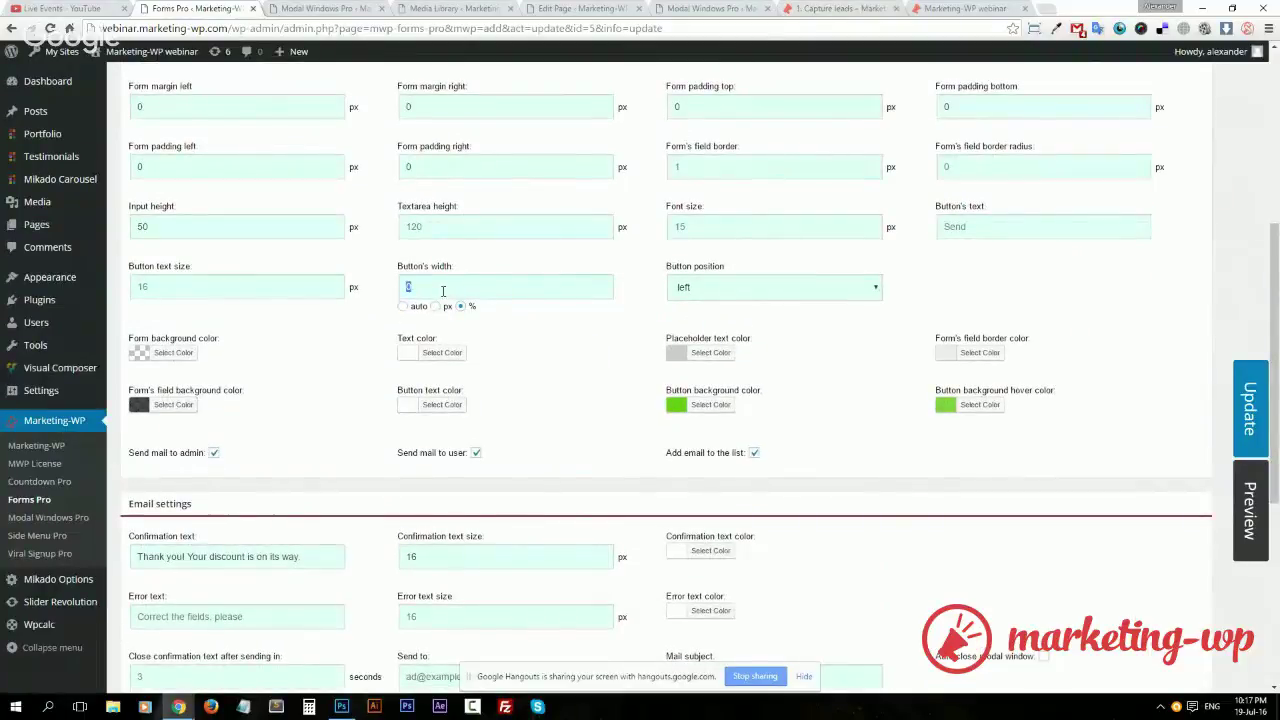
key(BackSpace)
text(100)
click(834, 289)
click(778, 320)
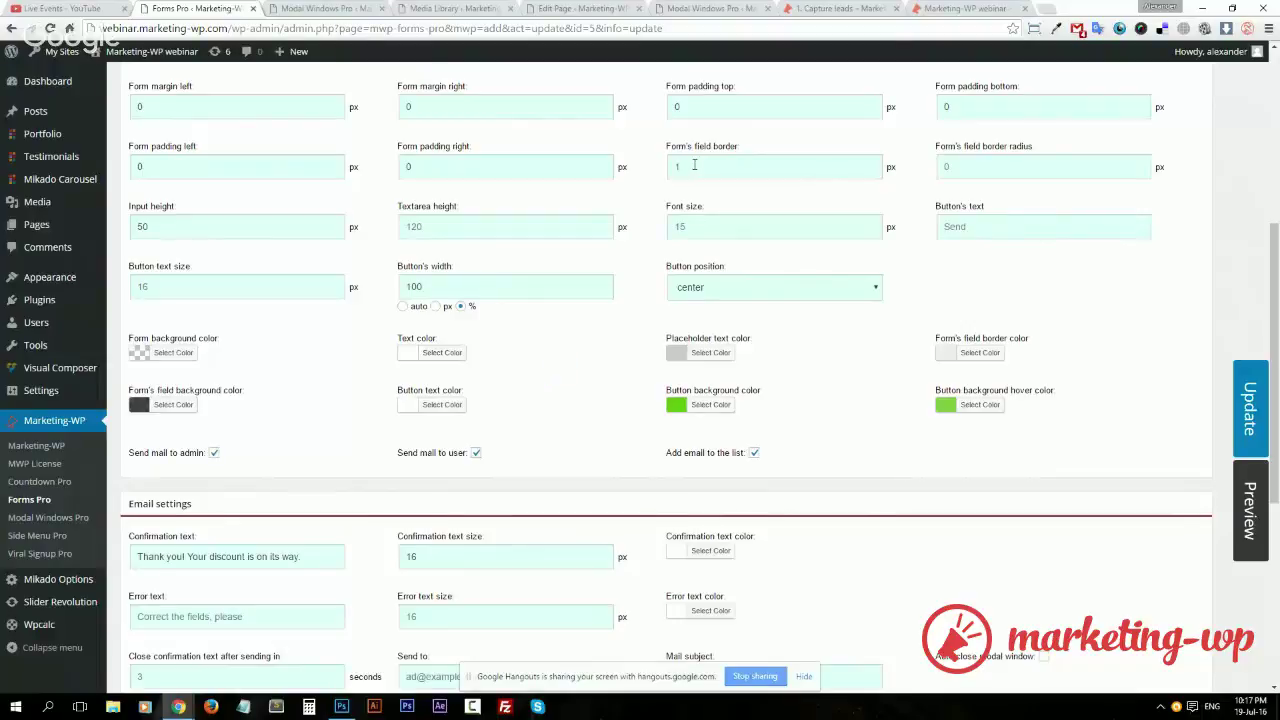
text(0)
click(1034, 258)
Type test text into the live popup's email field, then clear it
click(840, 8)
click(1095, 137)
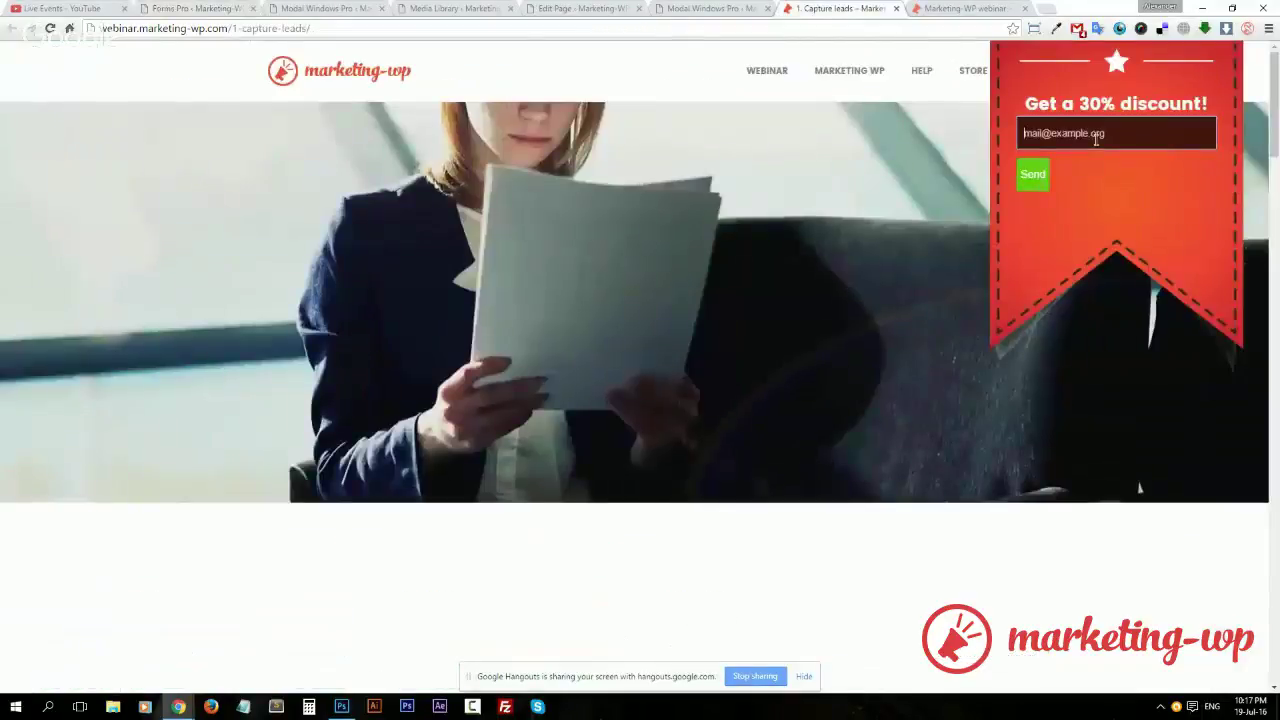
text(sadhasdh)
drag(1095, 140, 1022, 139)
key(BackSpace)
click(1114, 204)
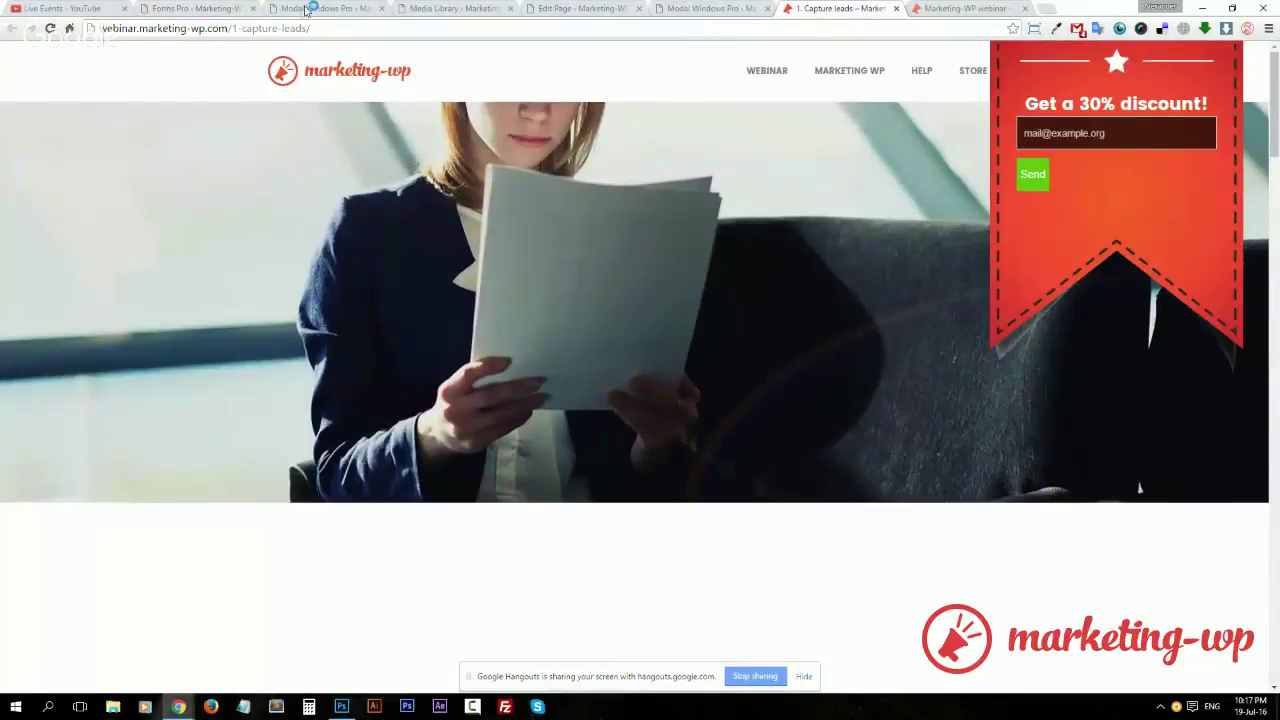
Save the form settings and check the result on the live Capture leads page
click(186, 10)
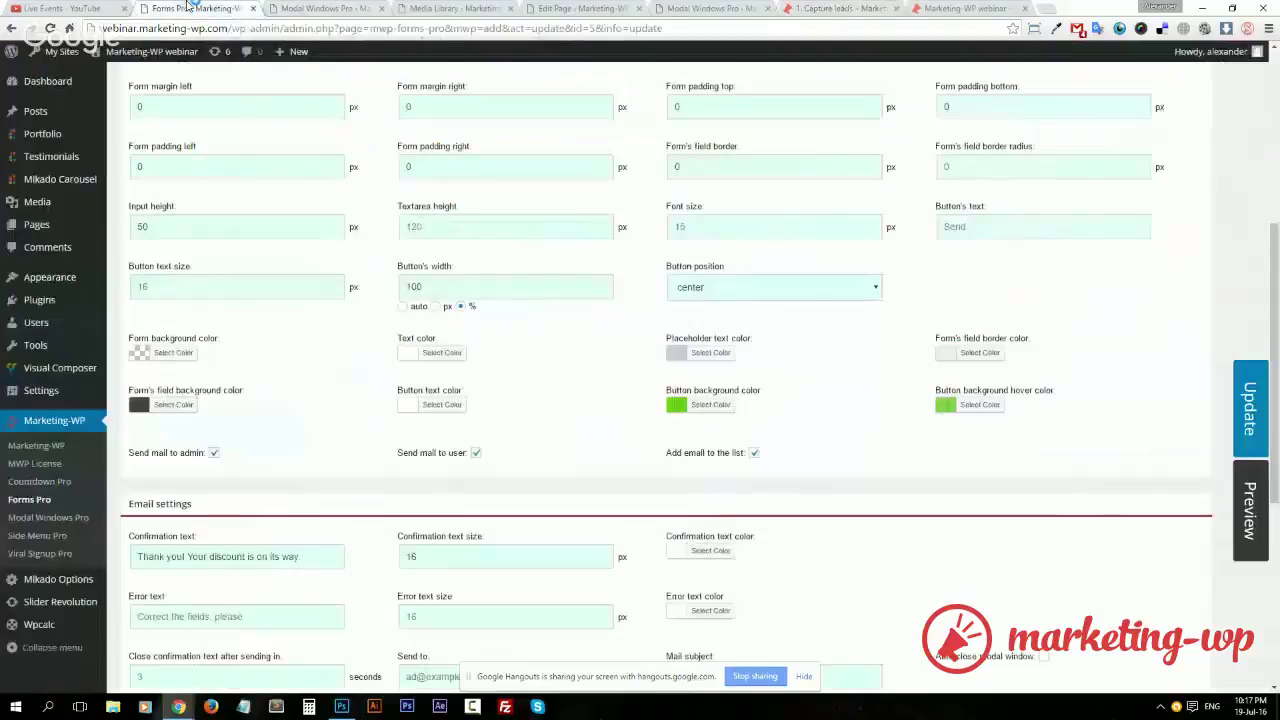
click(1250, 415)
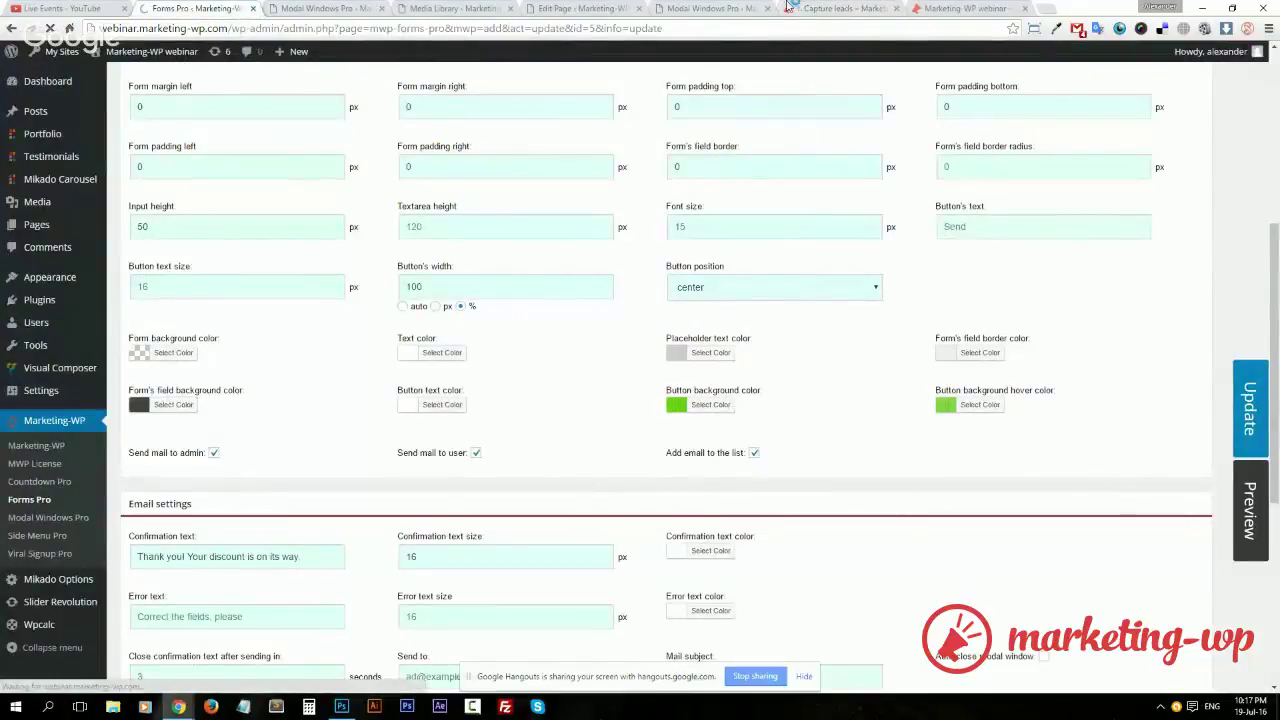
click(815, 10)
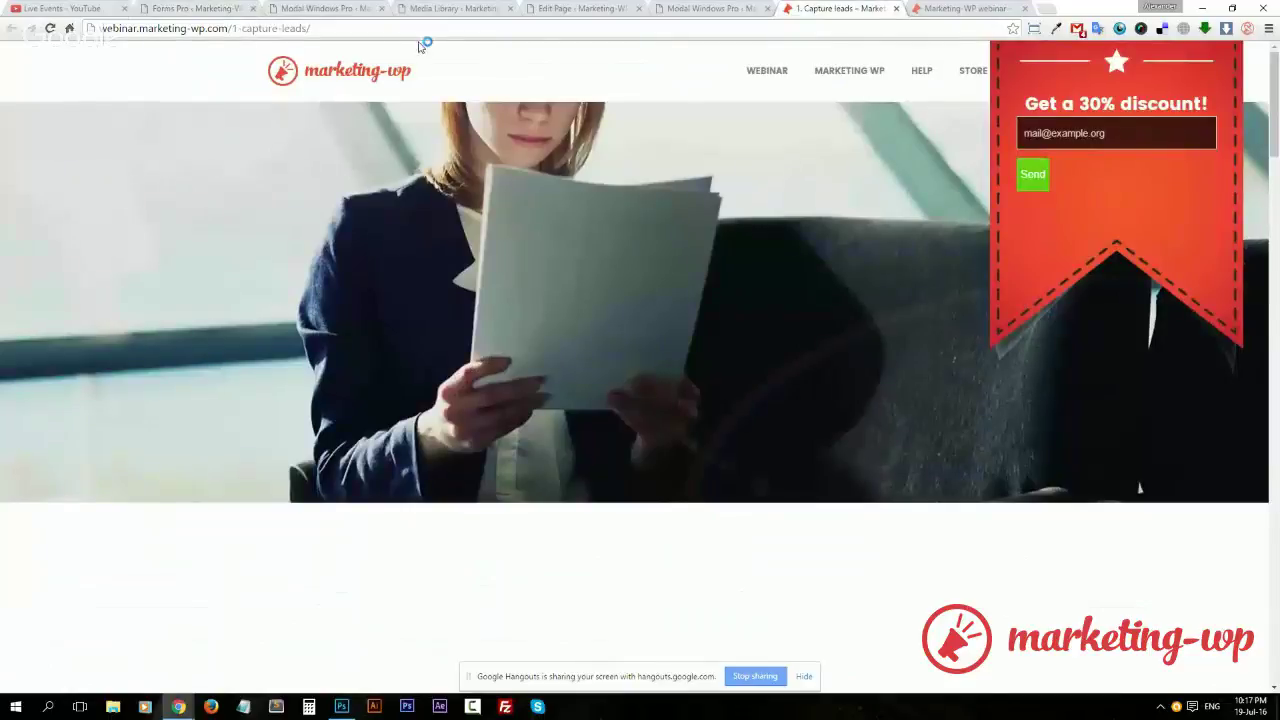
click(196, 10)
Label the form button 'Send me the discount!', save, and view it on the live page
scroll(1210, 283, down, 5)
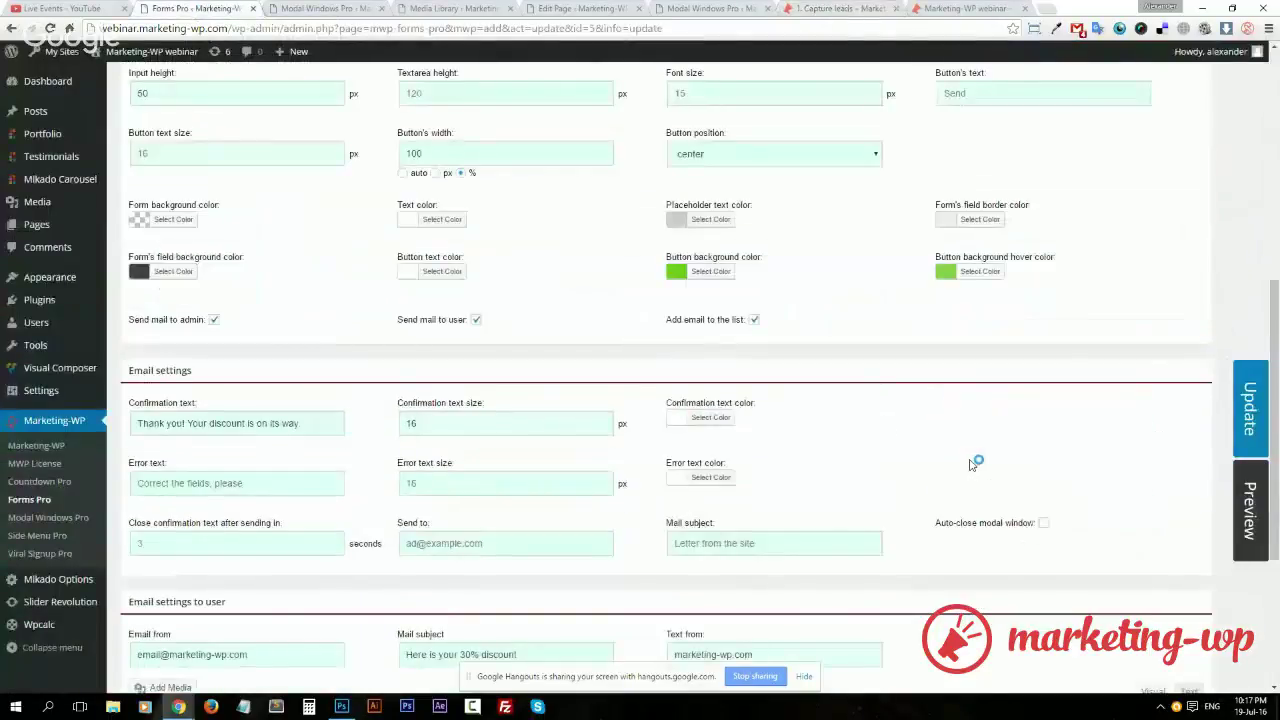
scroll(975, 460, down, 3)
scroll(980, 420, up, 6)
click(998, 335)
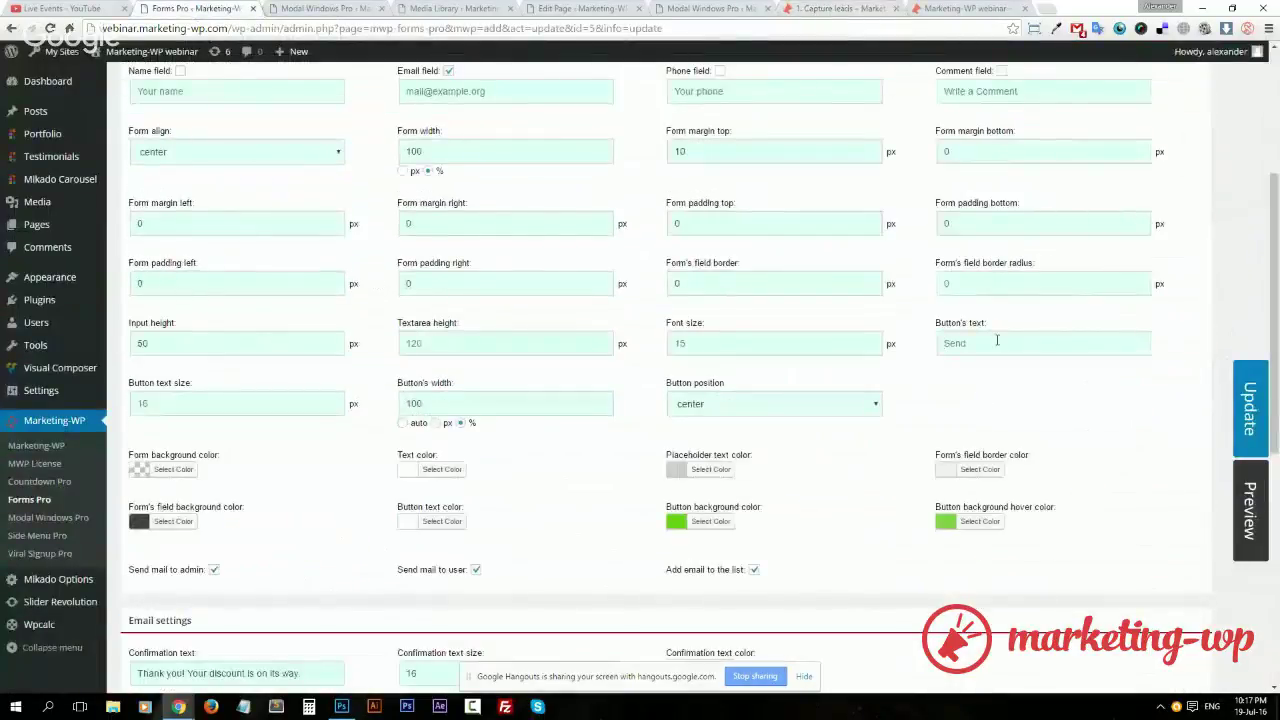
text(Send me the)
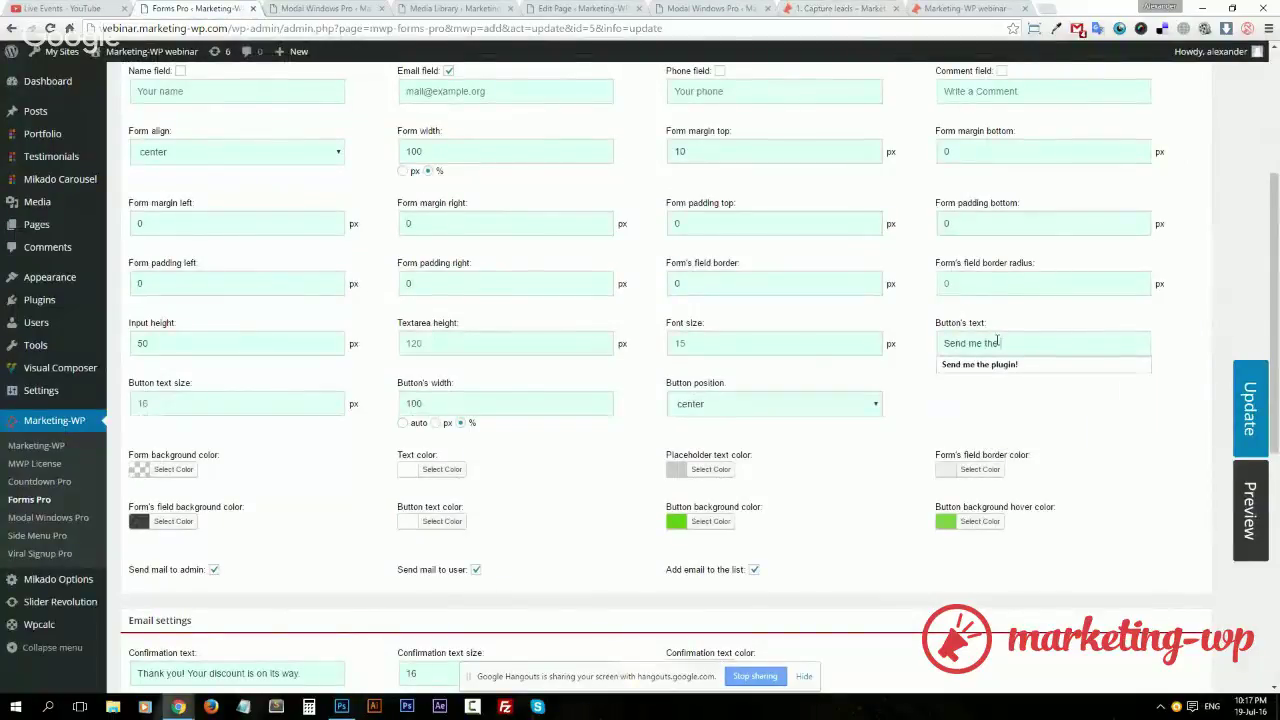
text( discount!)
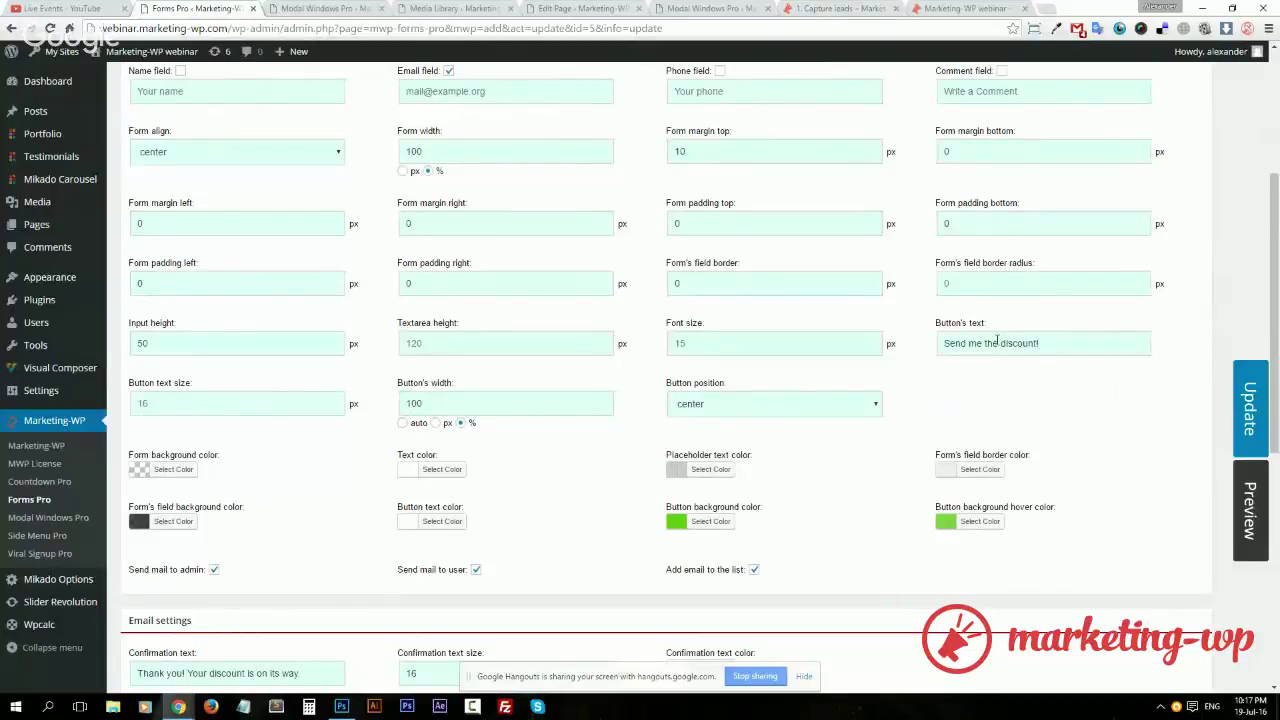
double_click(975, 343)
click(996, 345)
click(1046, 347)
click(1246, 395)
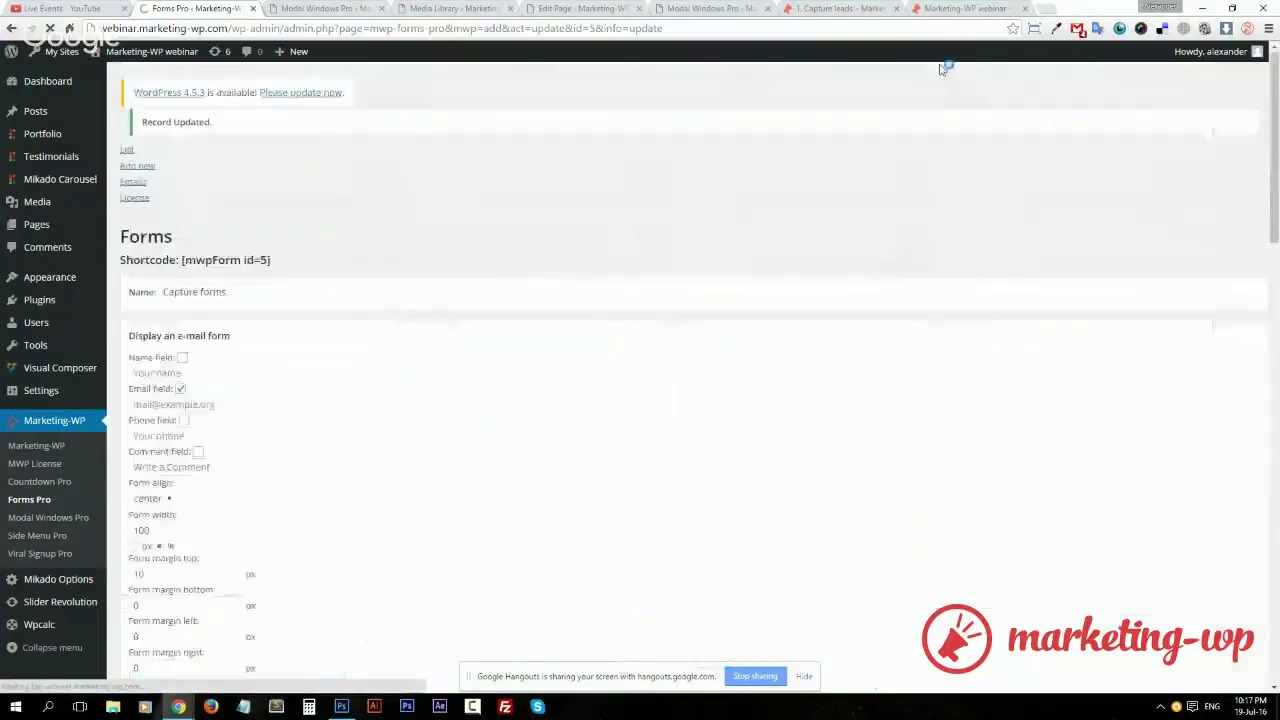
click(840, 8)
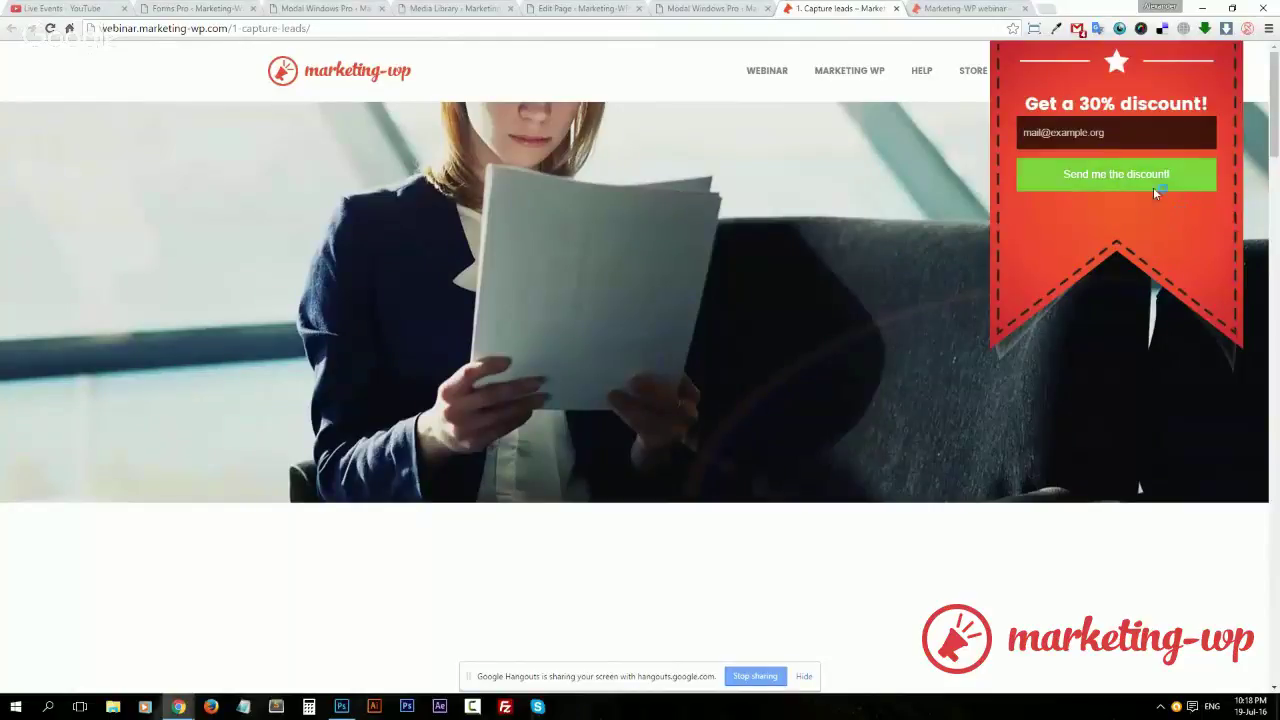
Submit invalid text in the live popup's email field to test validation
click(1086, 133)
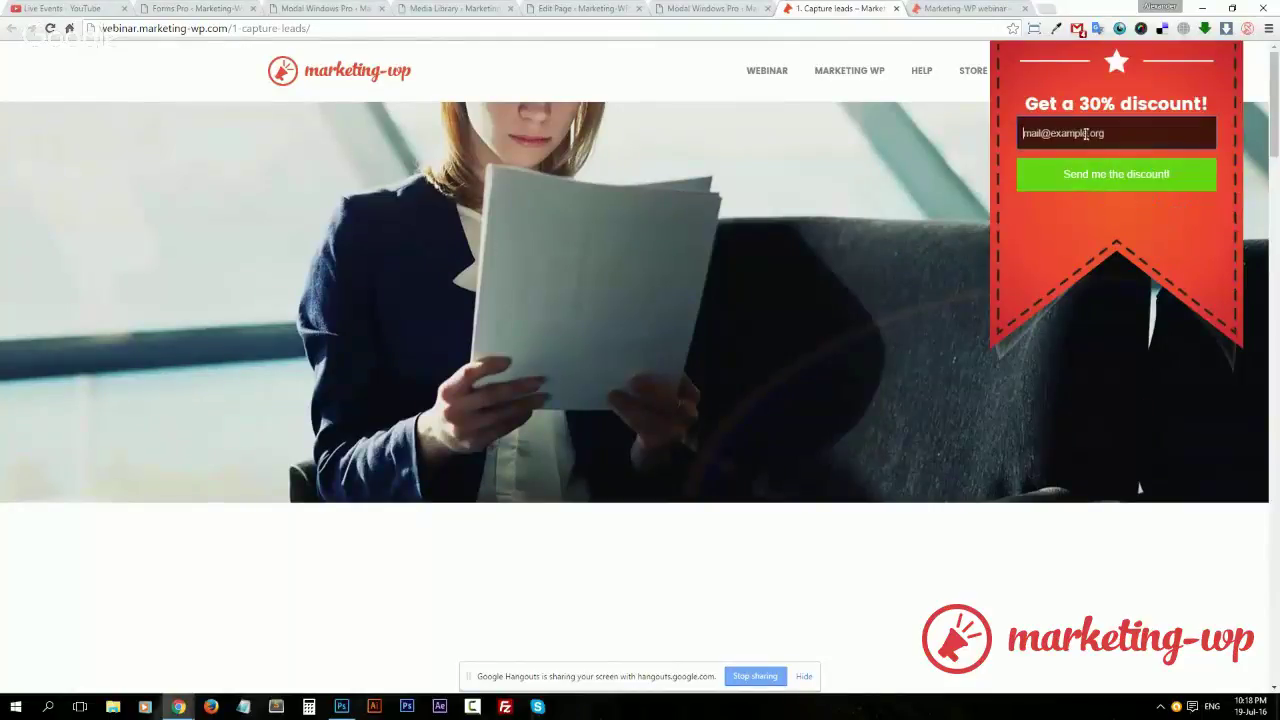
text(asdhash)
click(1086, 172)
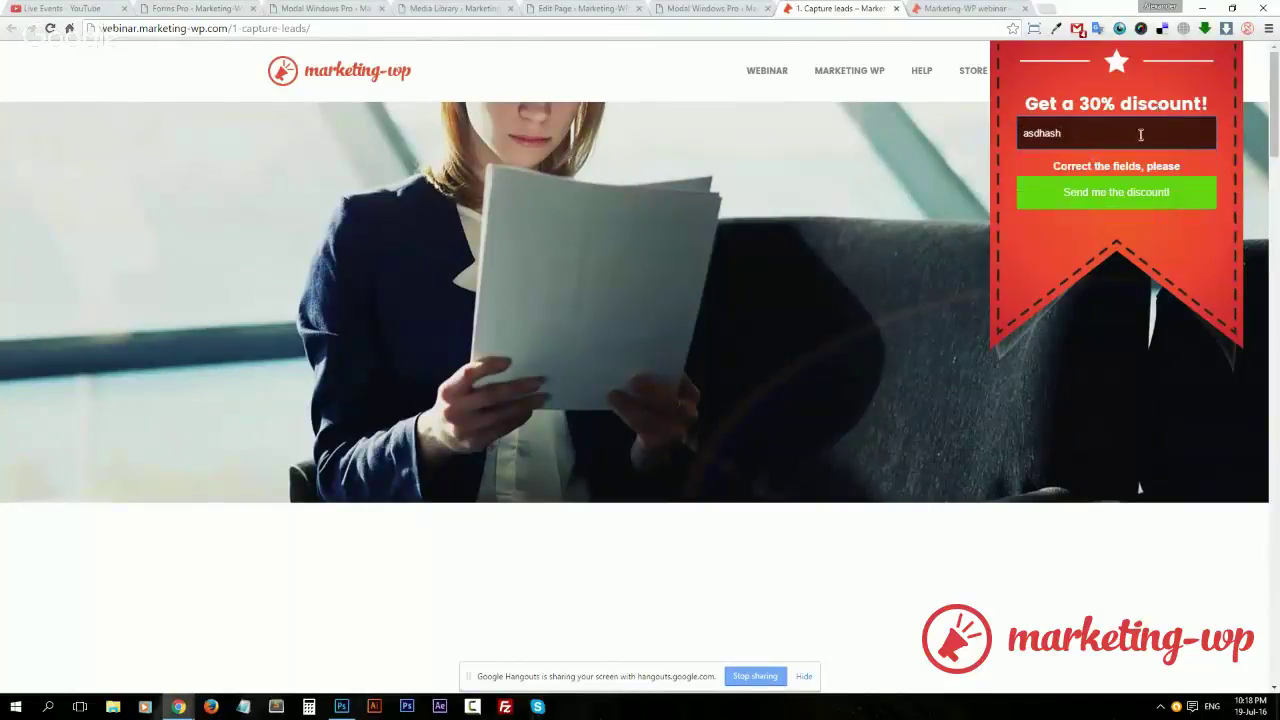
Replace it with a real email address, send it, and reload the live page
double_click(1126, 129)
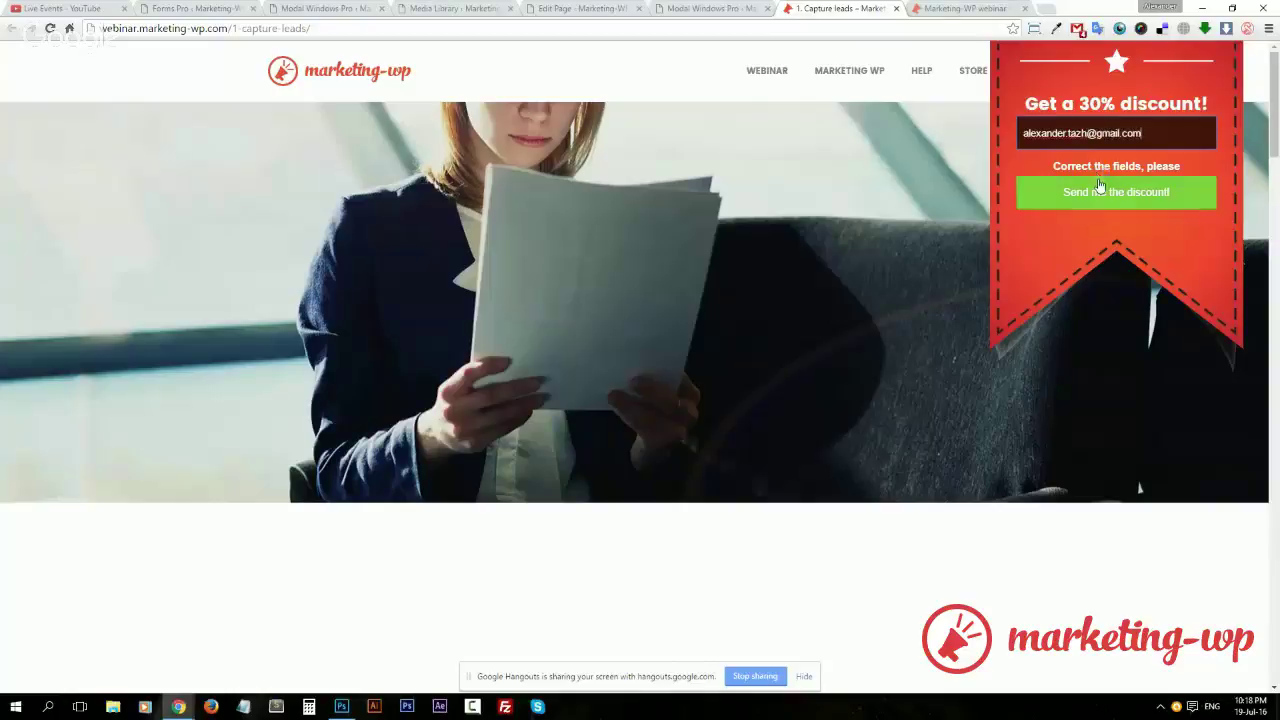
click(1128, 193)
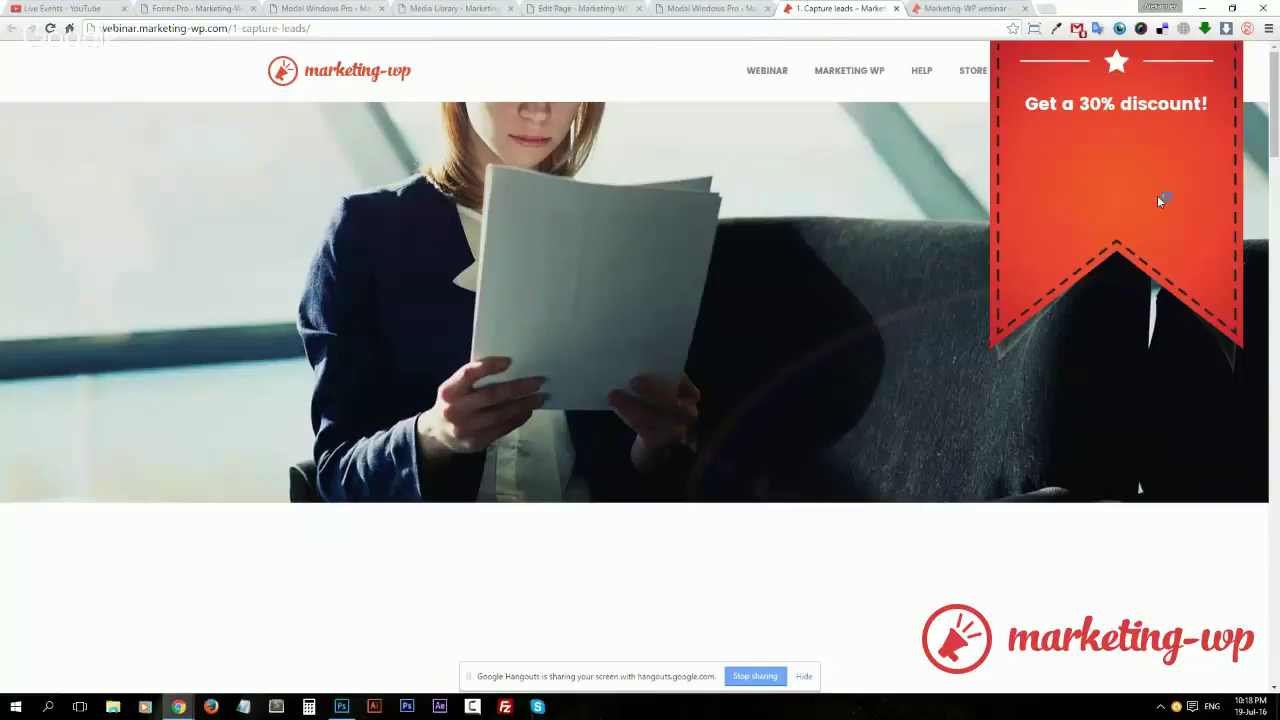
key(F5)
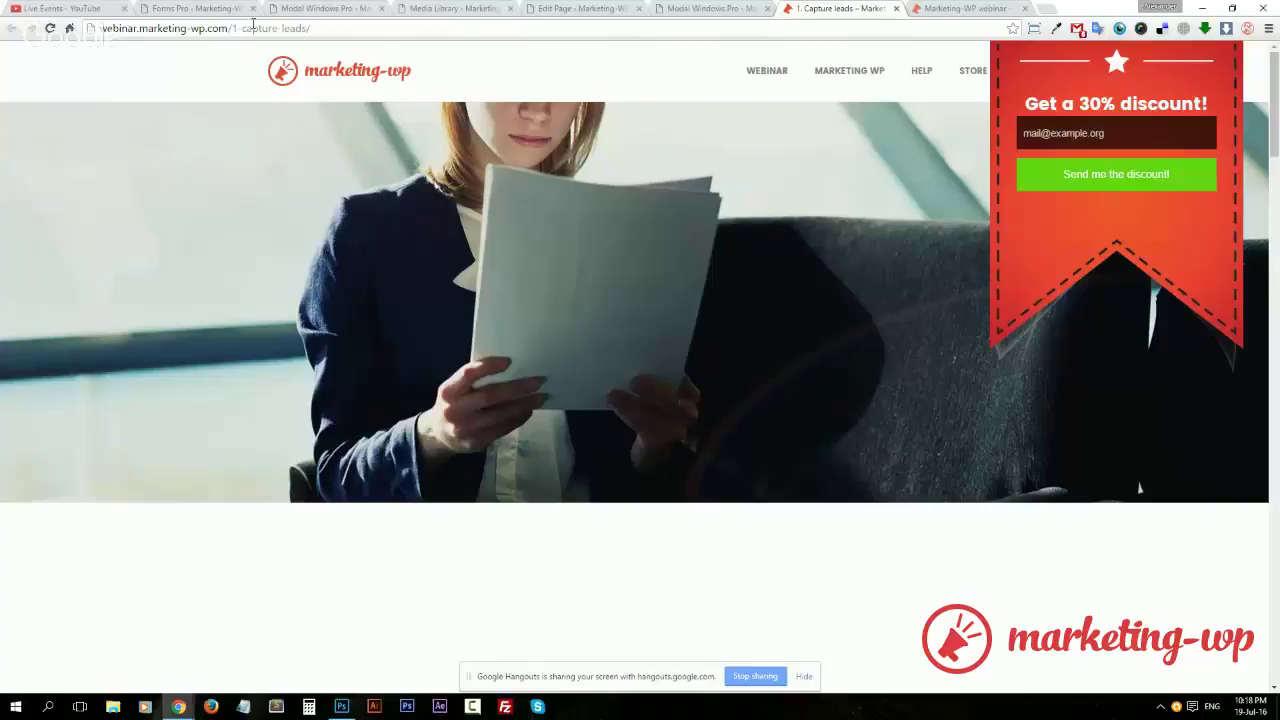
Enable auto-close for modal mwp-modal-id-6 in the form settings, save, and reload the live page
click(190, 9)
scroll(828, 430, down, 2)
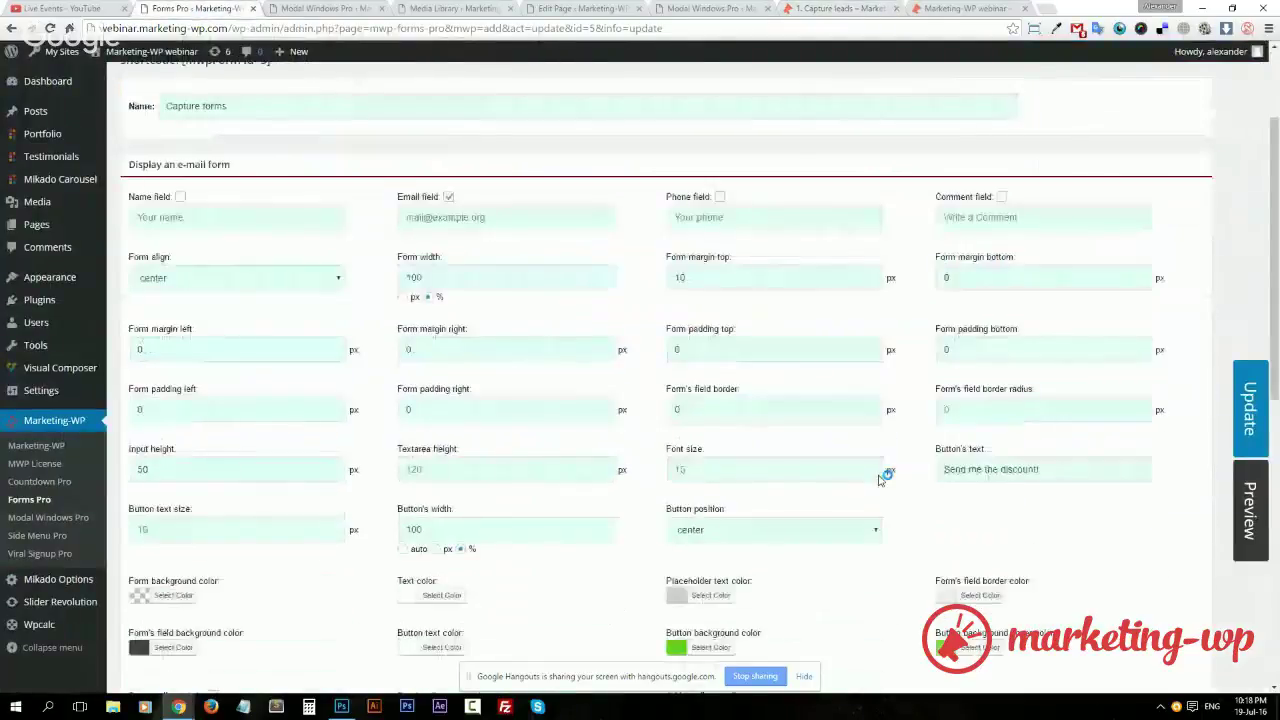
scroll(886, 477, down, 8)
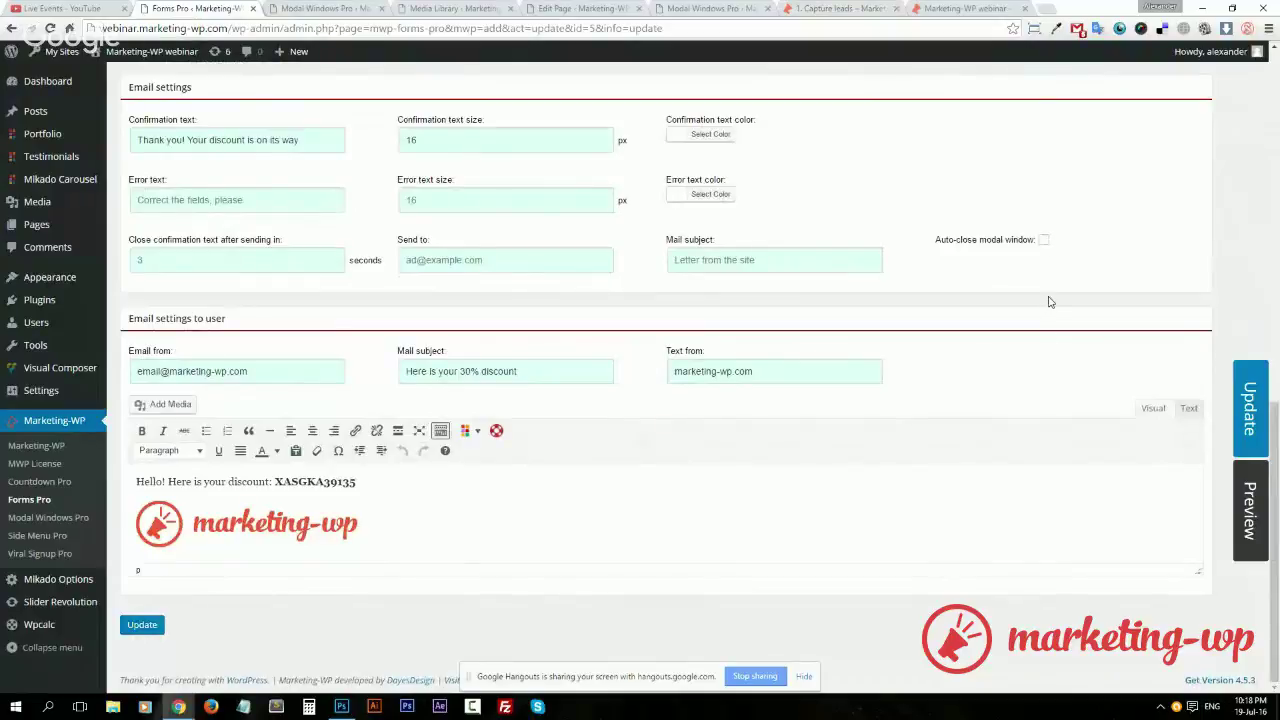
click(1044, 241)
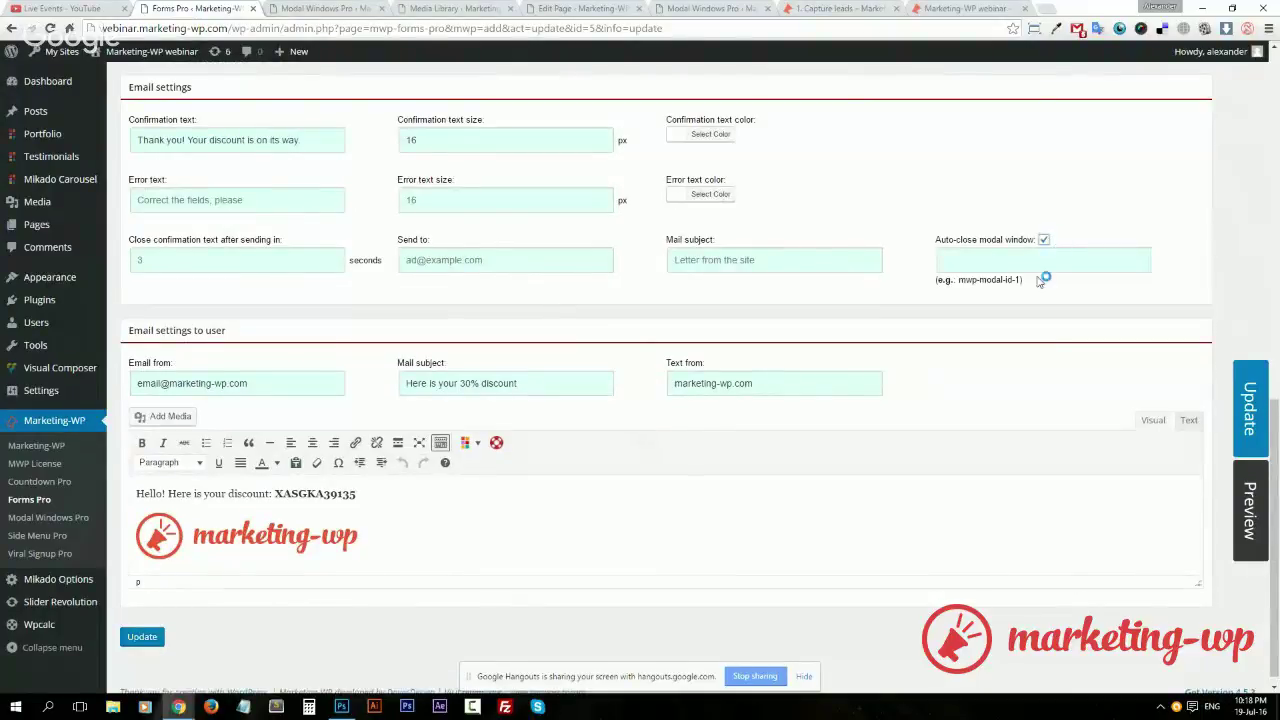
click(326, 9)
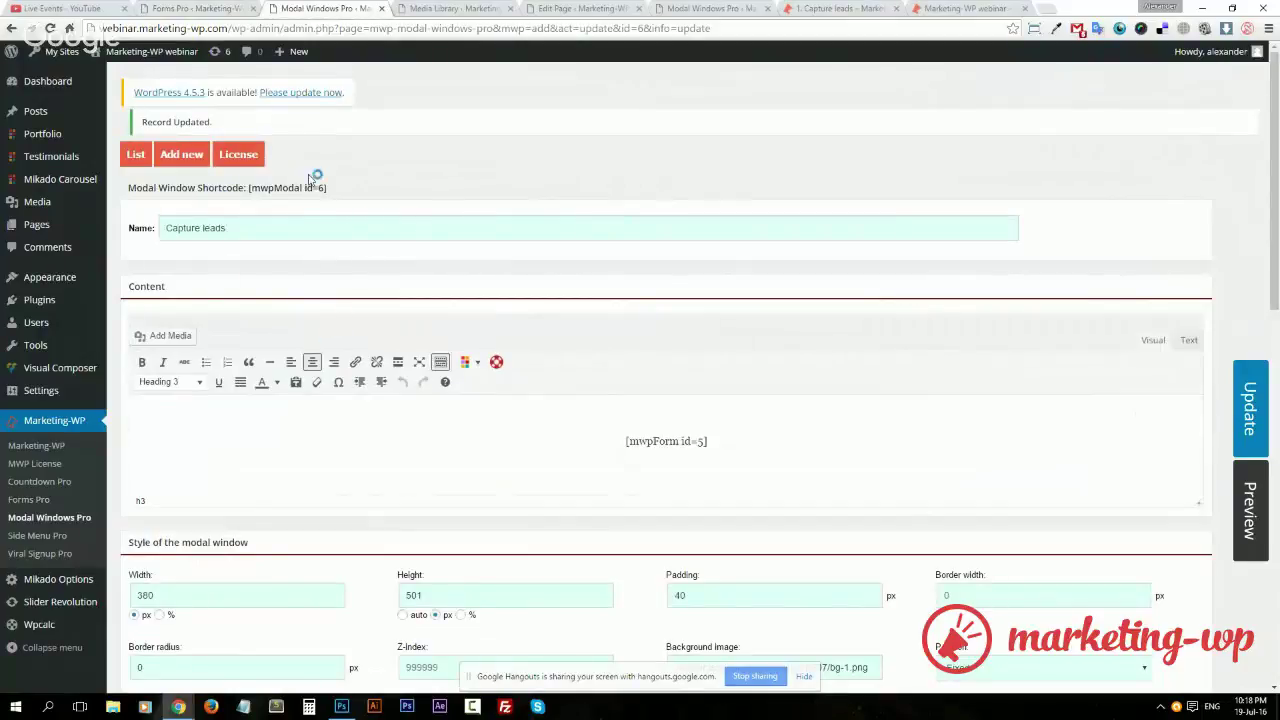
drag(326, 189, 316, 189)
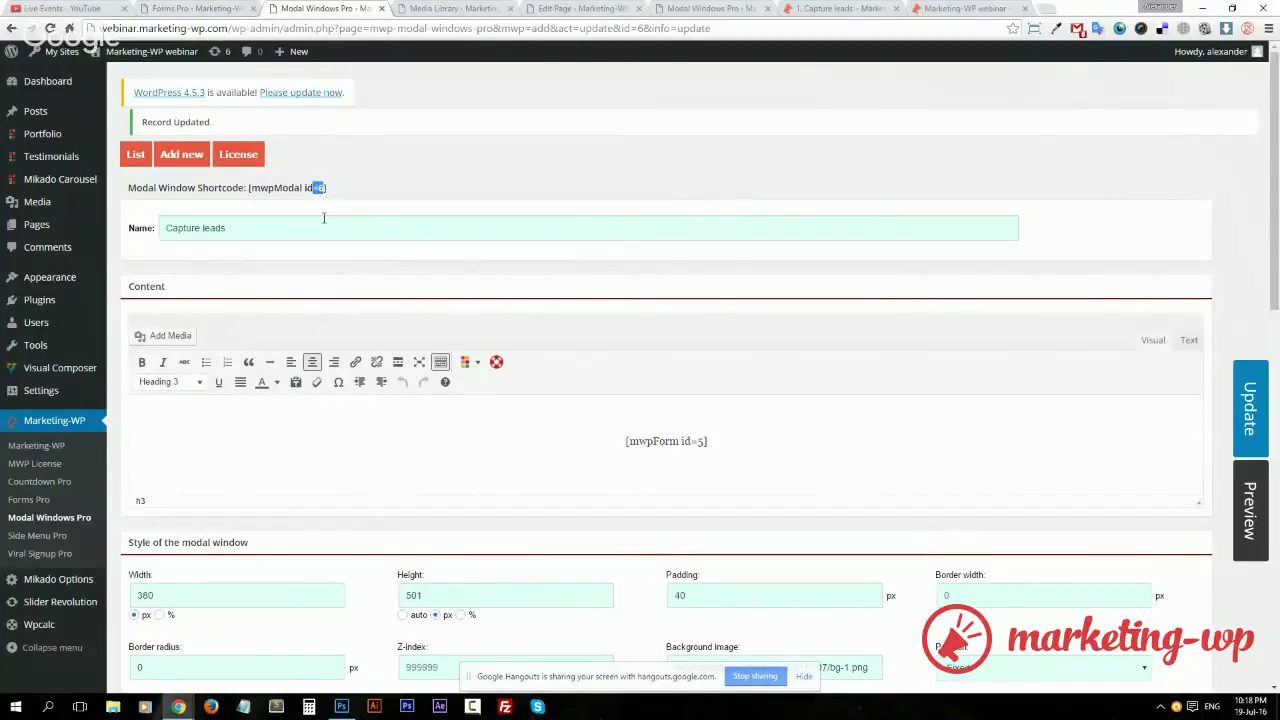
click(210, 8)
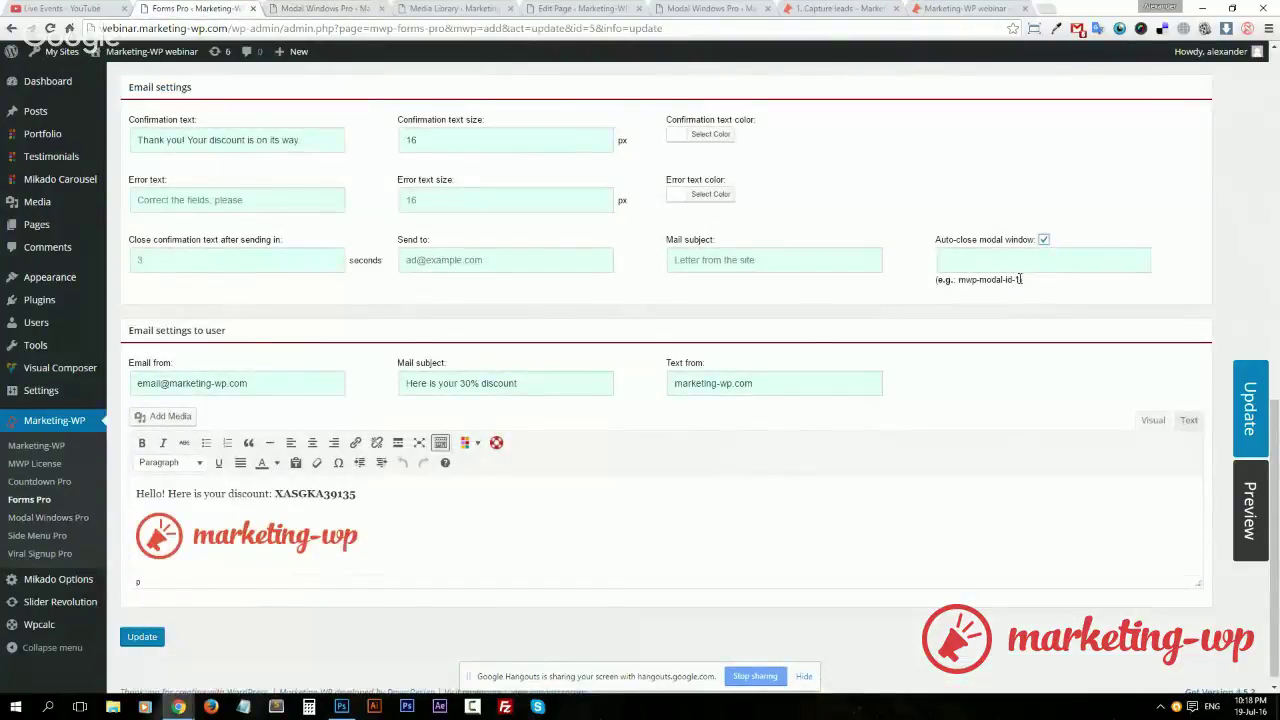
drag(1021, 281, 1000, 261)
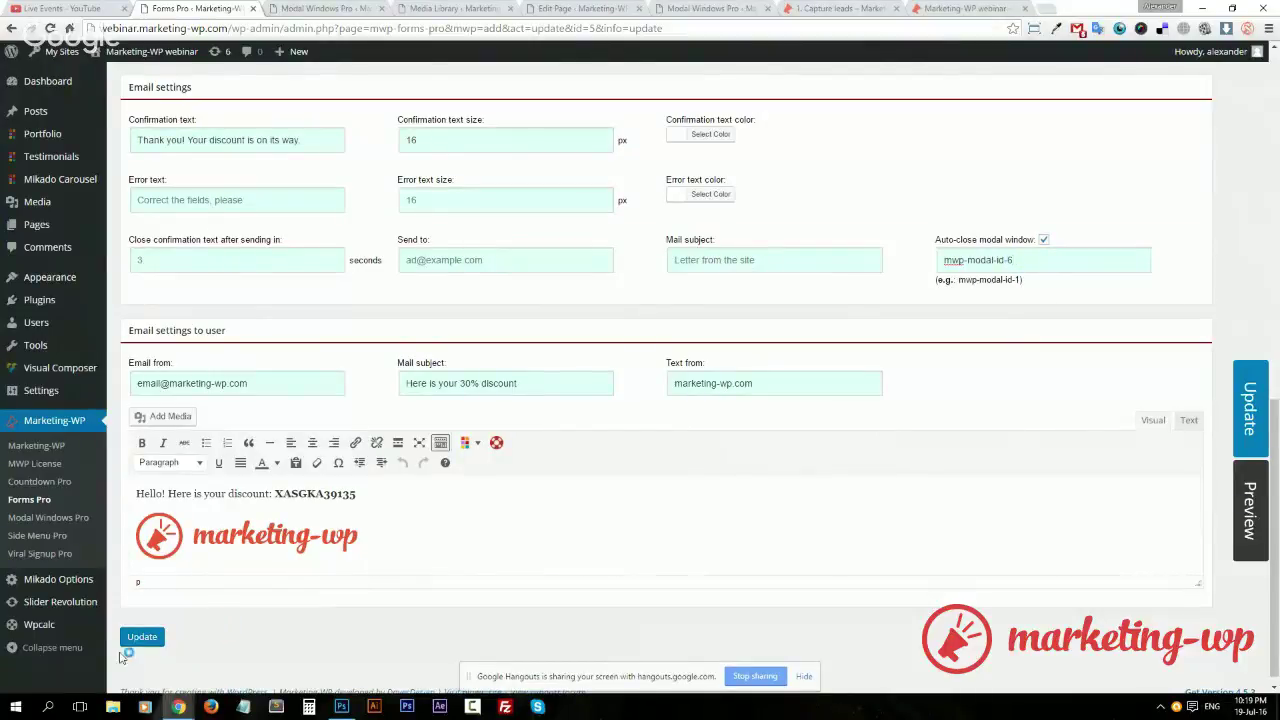
click(152, 644)
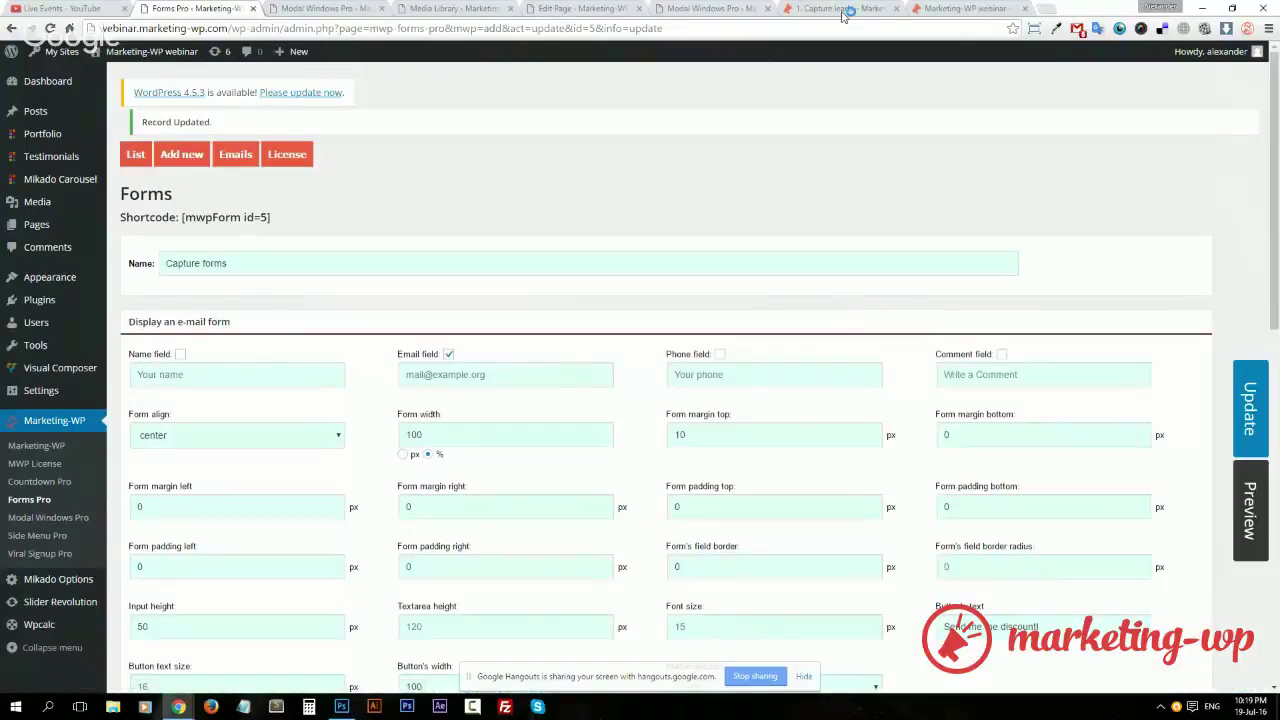
click(840, 8)
key(F5)
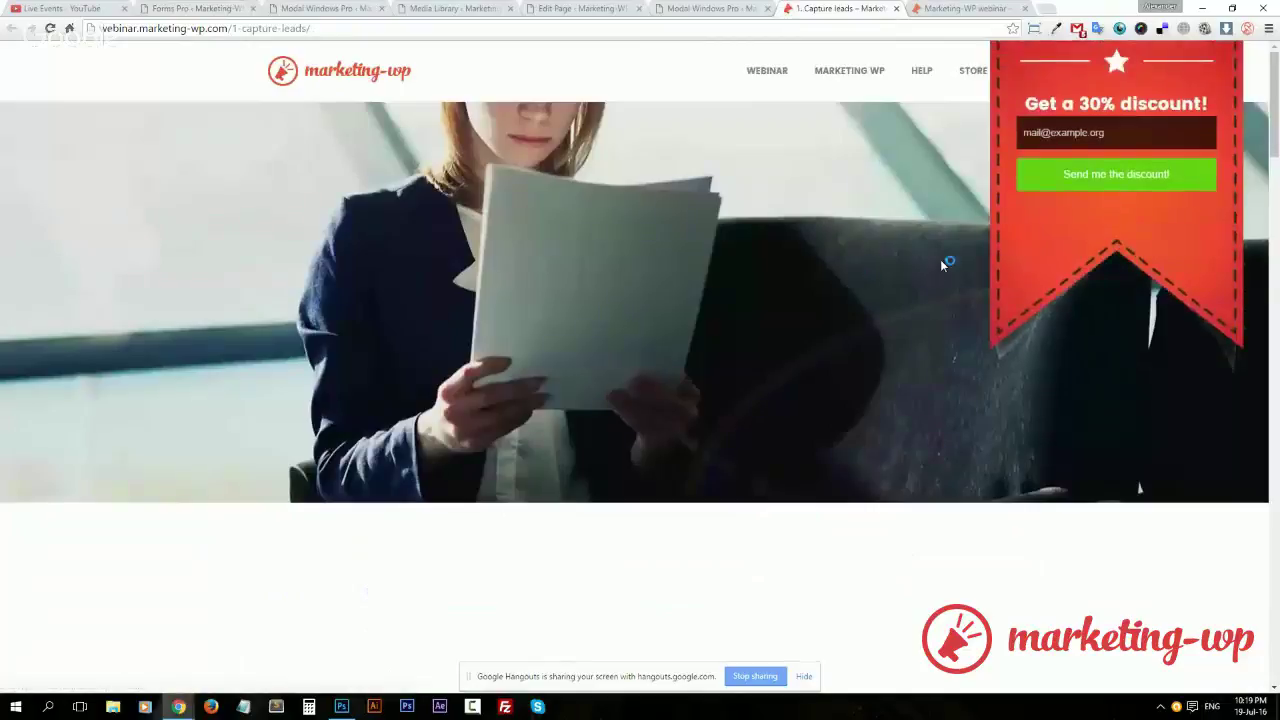
Submit an email address through the live popup's 'Send me the discount!' button
click(1073, 131)
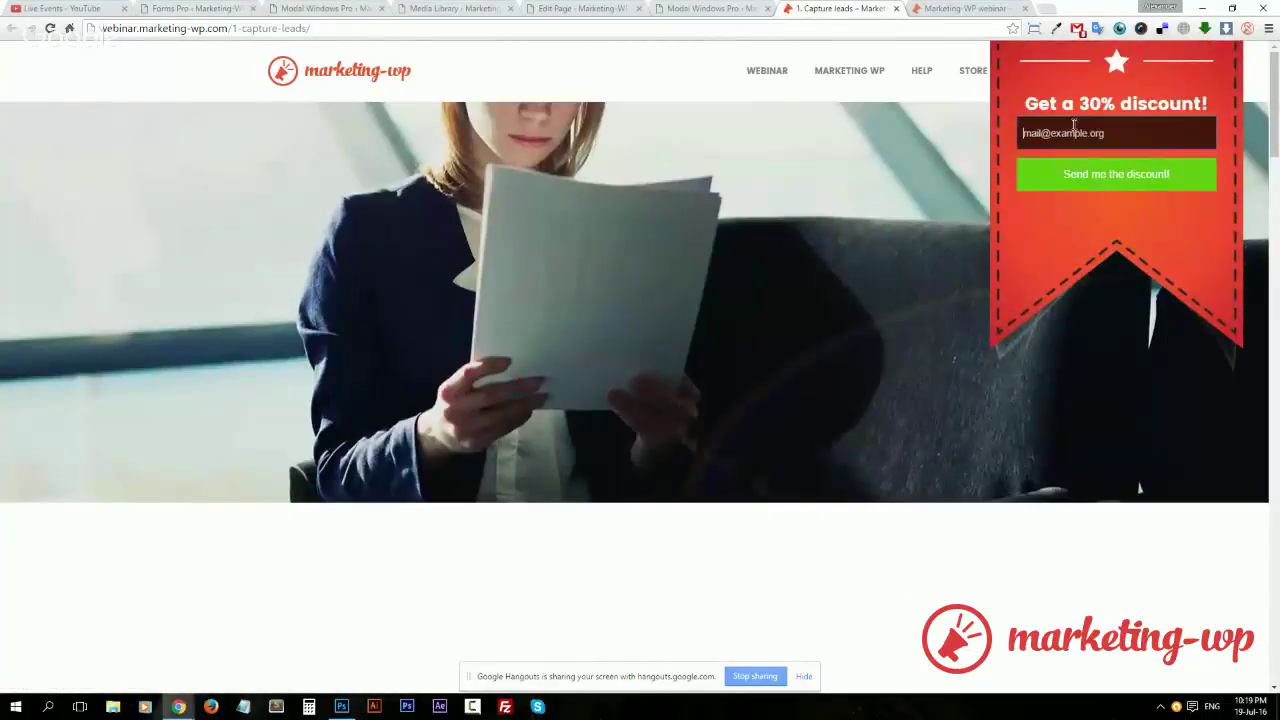
click(1116, 174)
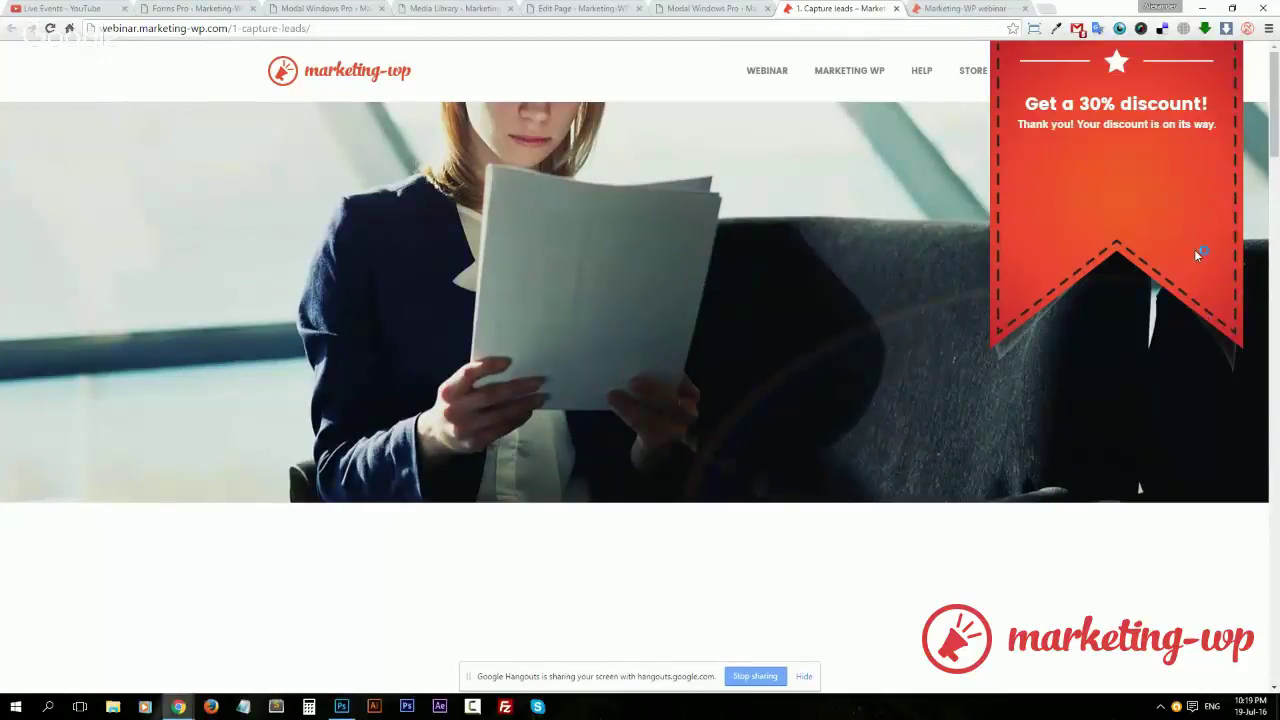
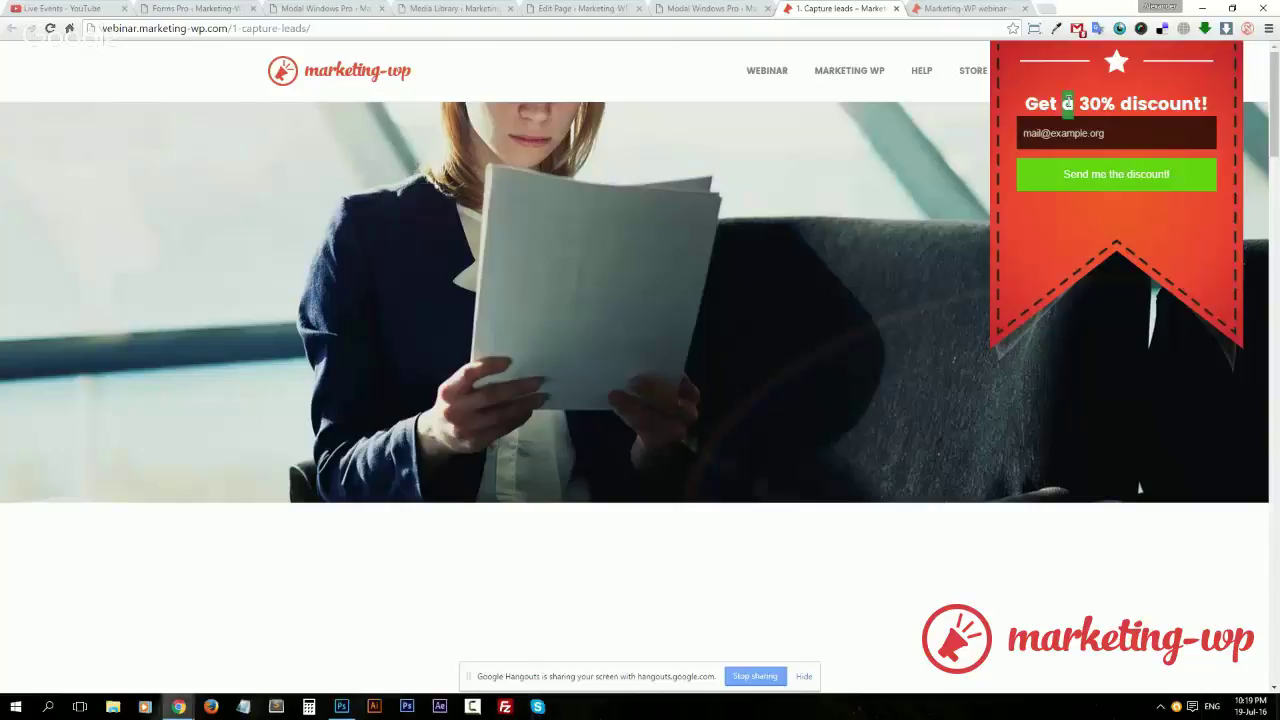
Open Countdown Pro in a new tab and start a new countdown of type Amount with cookies
triple_click(1068, 101)
click(1088, 101)
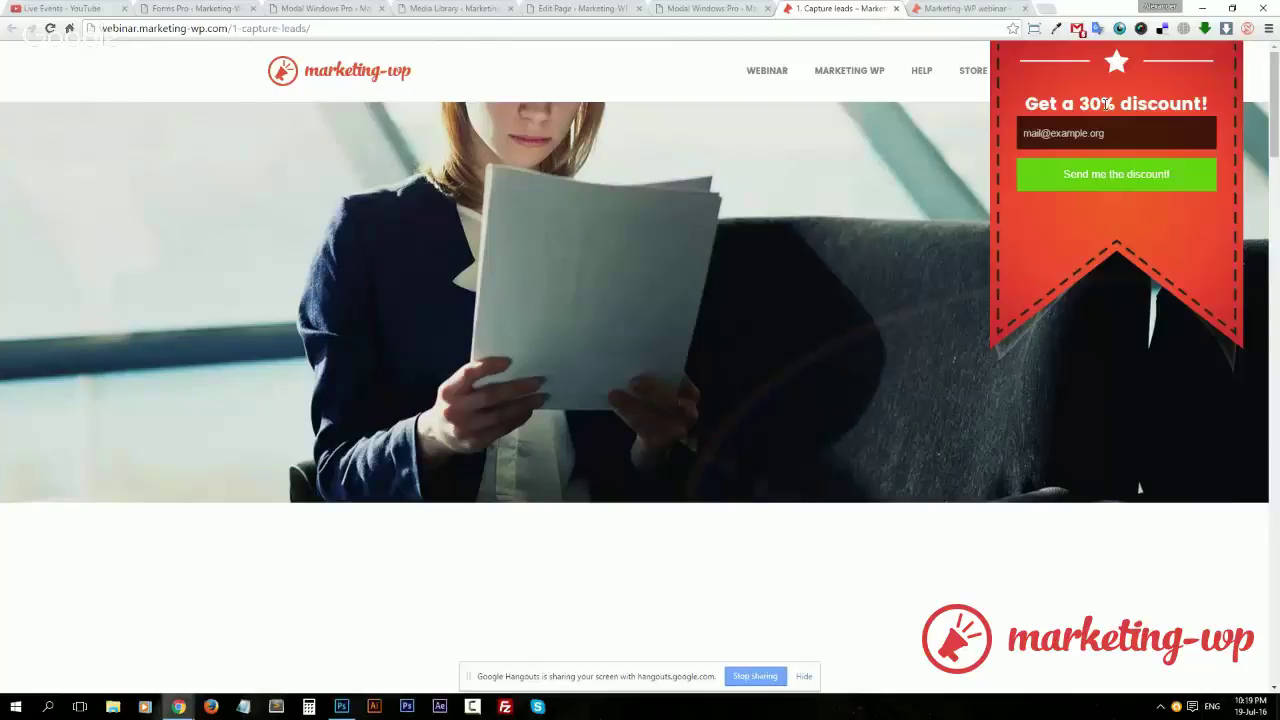
click(165, 8)
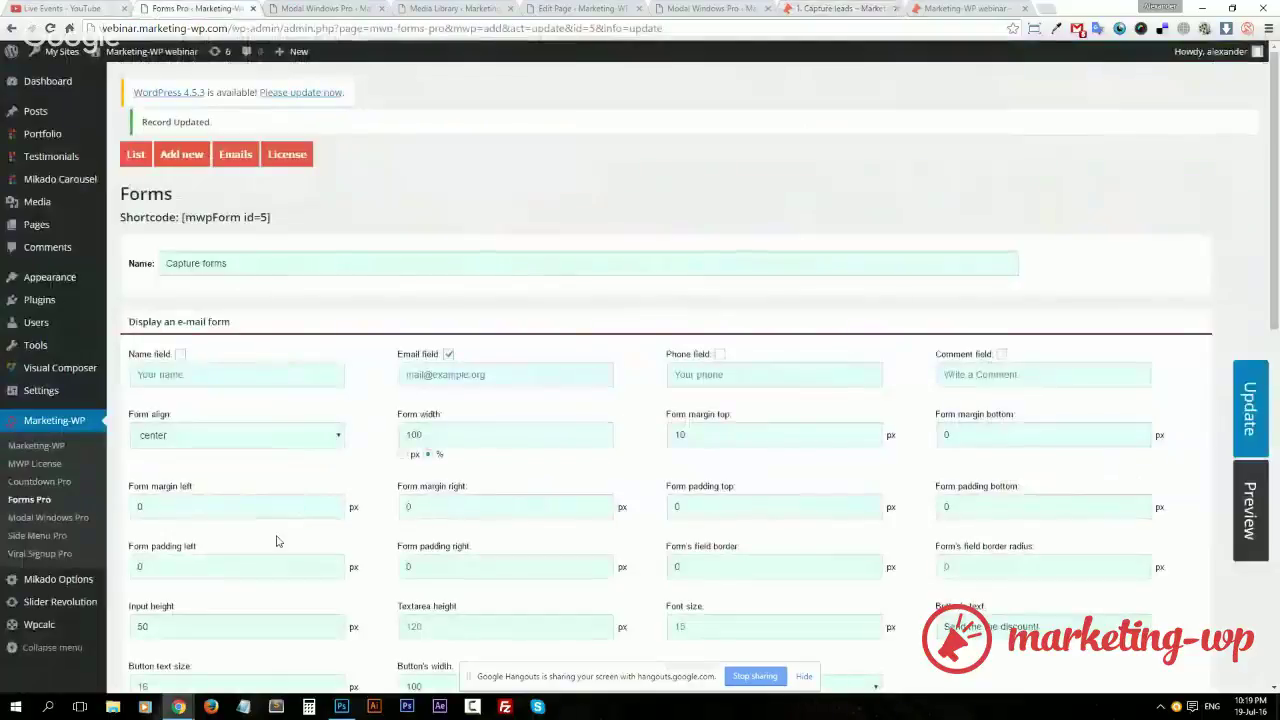
middle_click(55, 484)
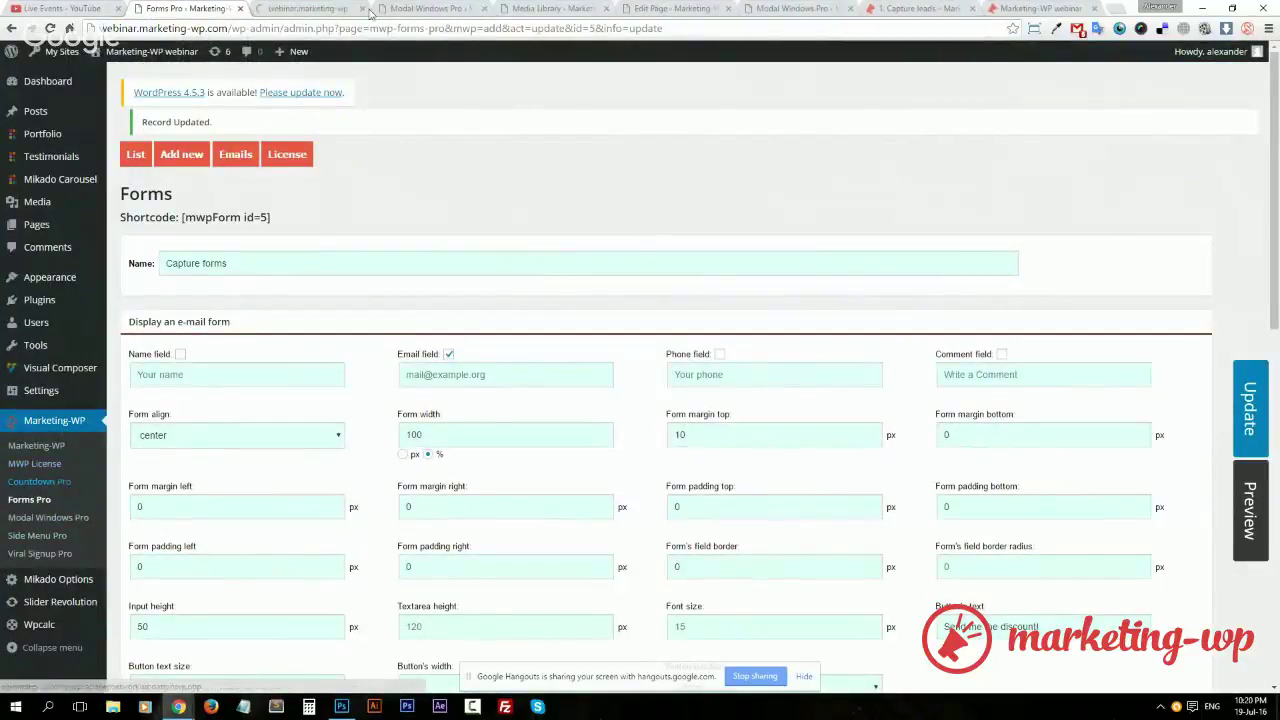
click(310, 8)
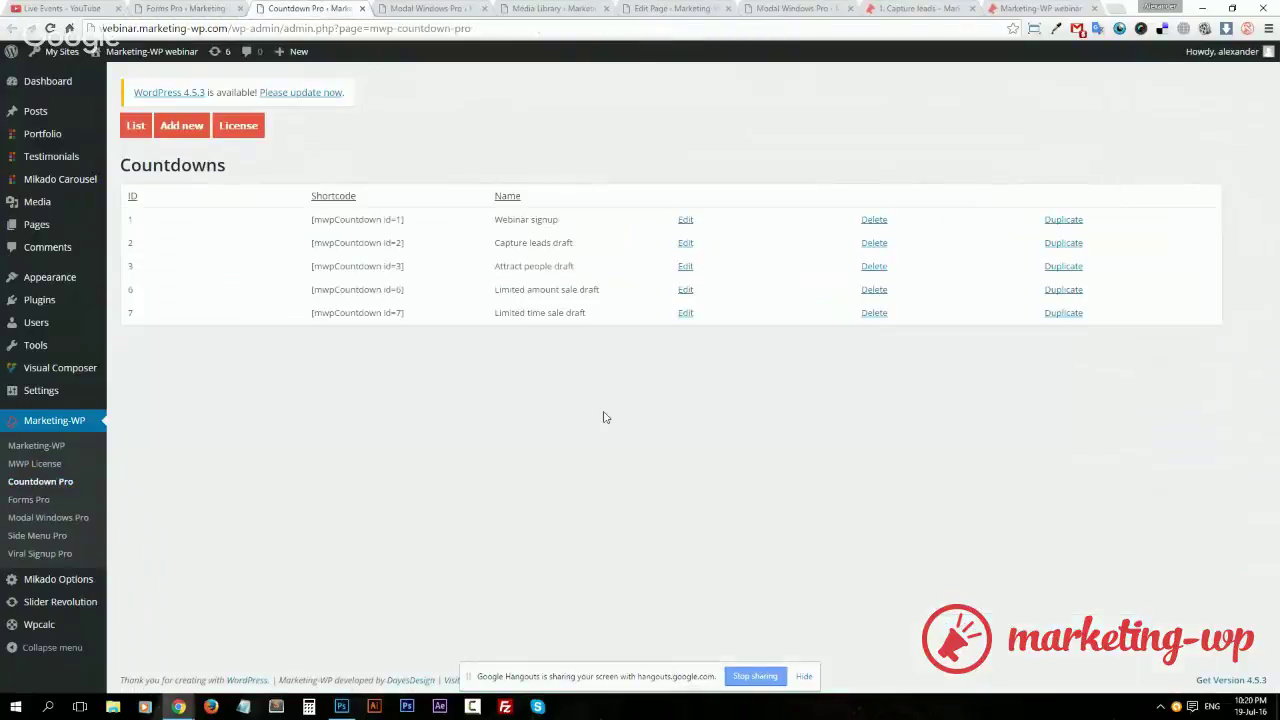
click(181, 128)
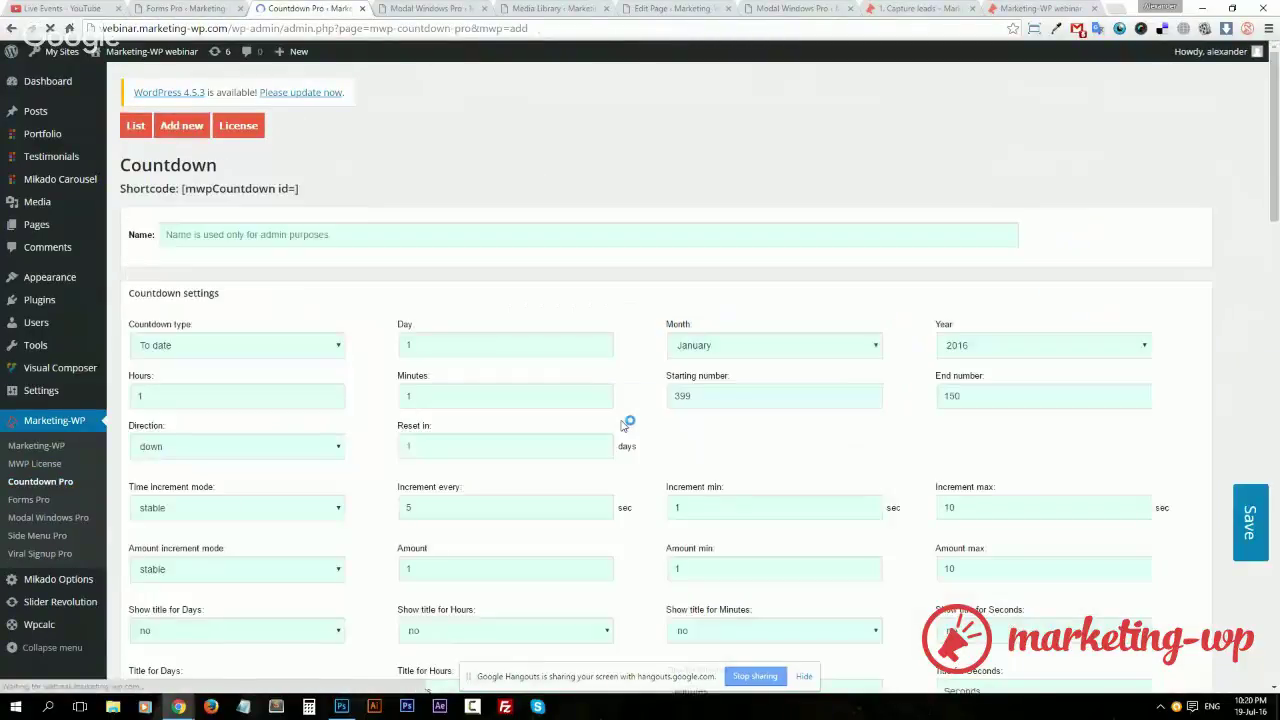
click(315, 346)
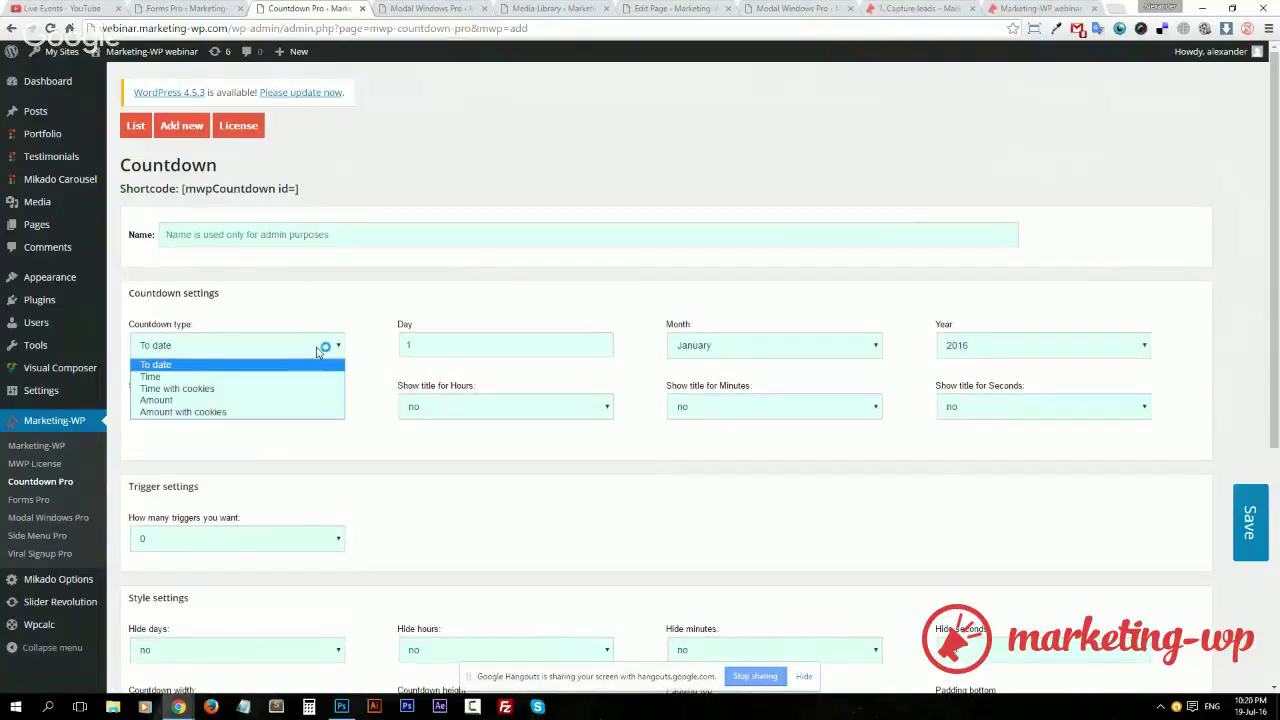
click(263, 412)
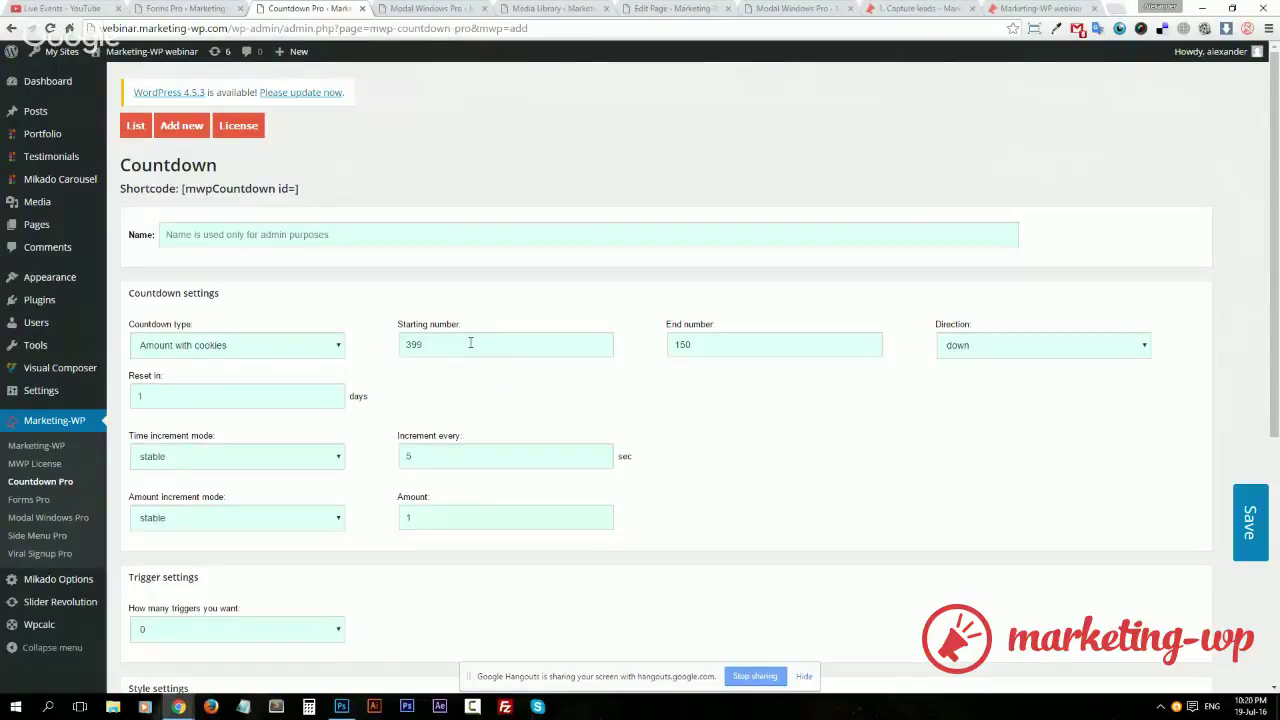
Set the starting number to 500, the end number to 0, and reset every 3 days
double_click(470, 343)
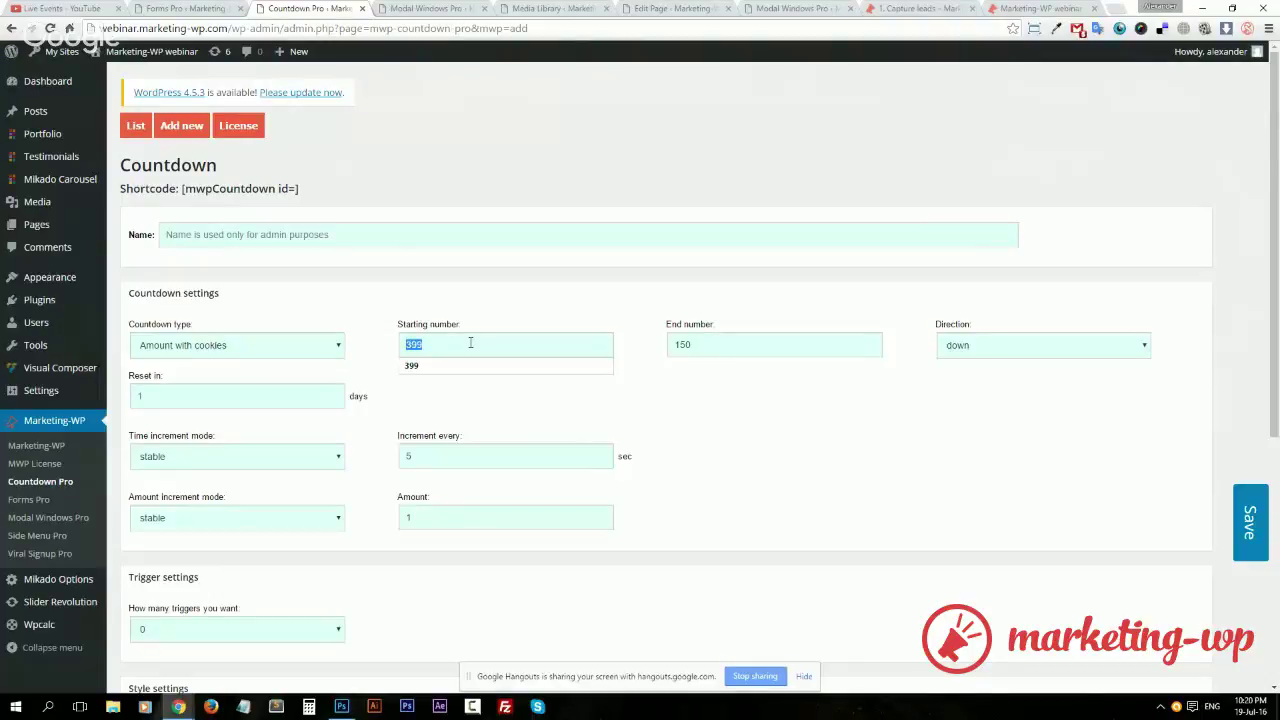
text(500)
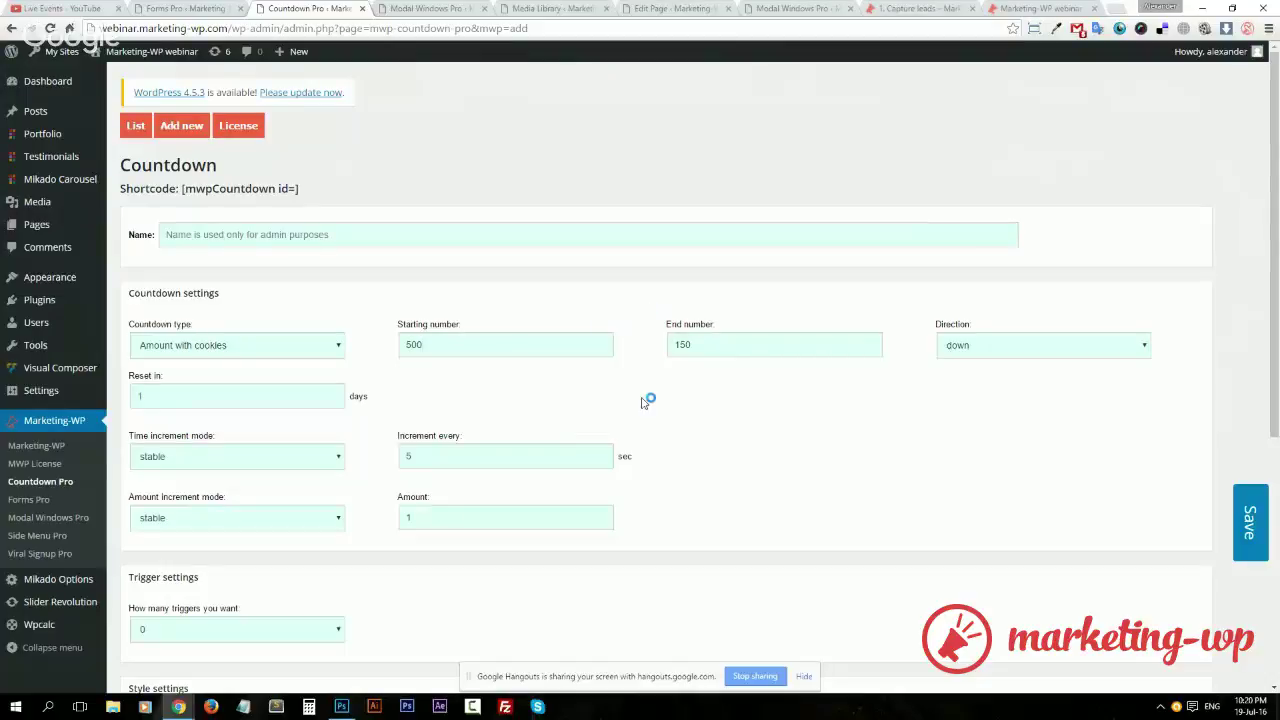
click(722, 347)
double_click(722, 347)
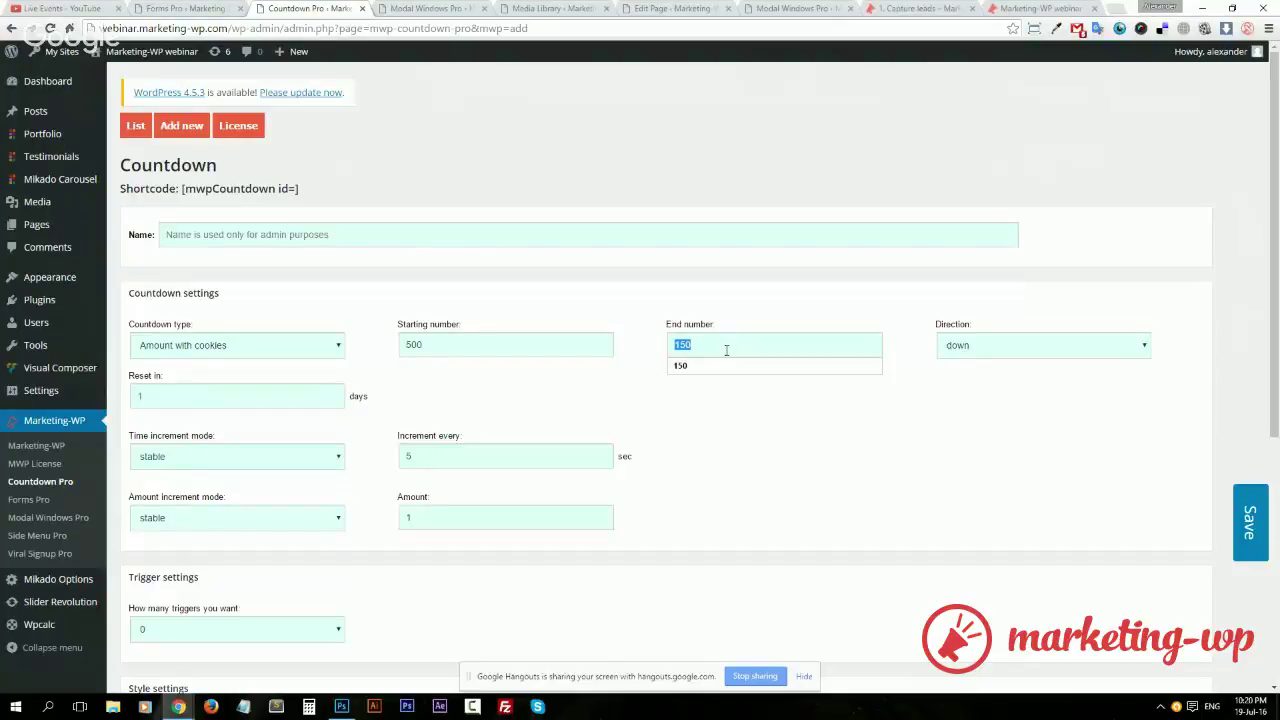
text(0)
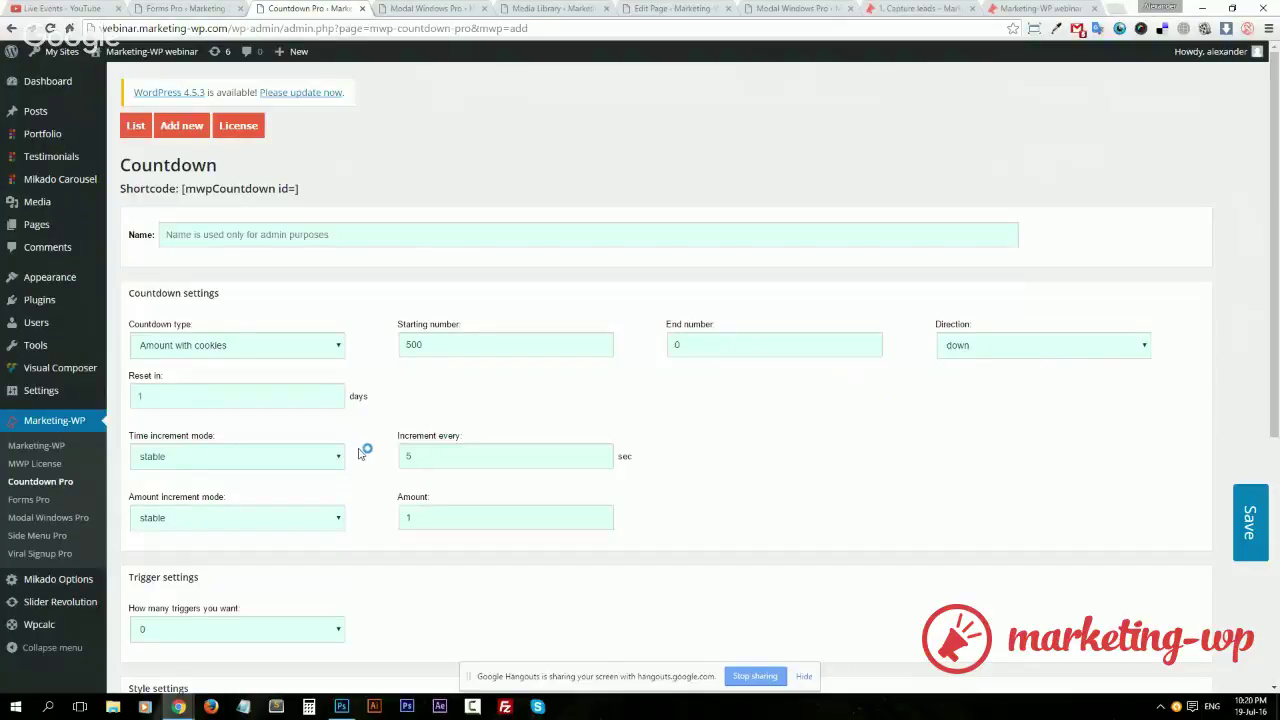
click(247, 398)
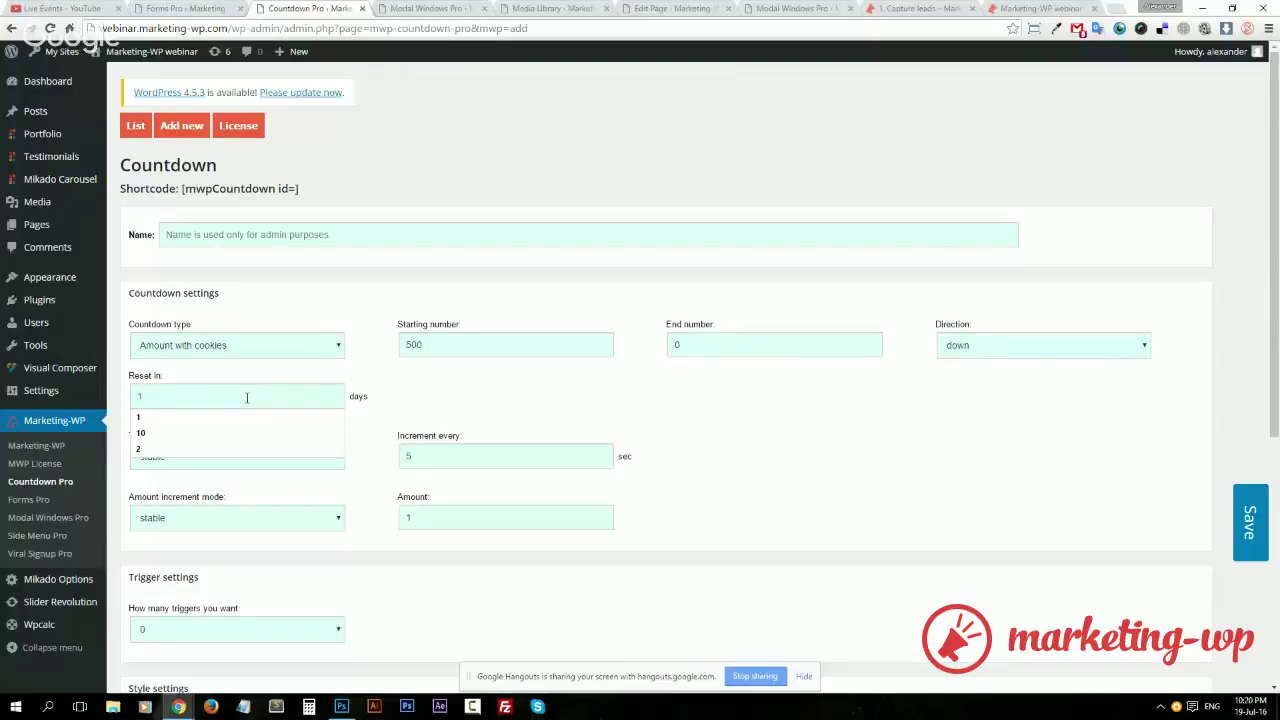
text(3)
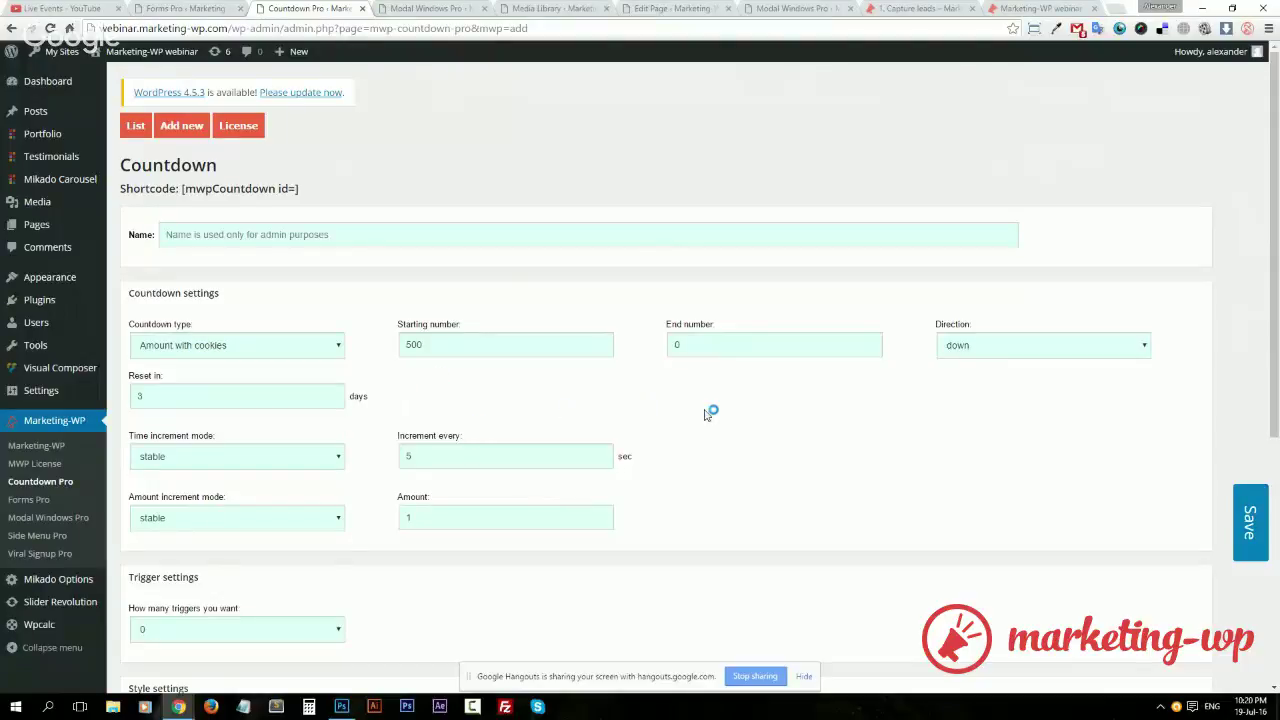
scroll(704, 416, down, 3)
scroll(704, 416, up, 3)
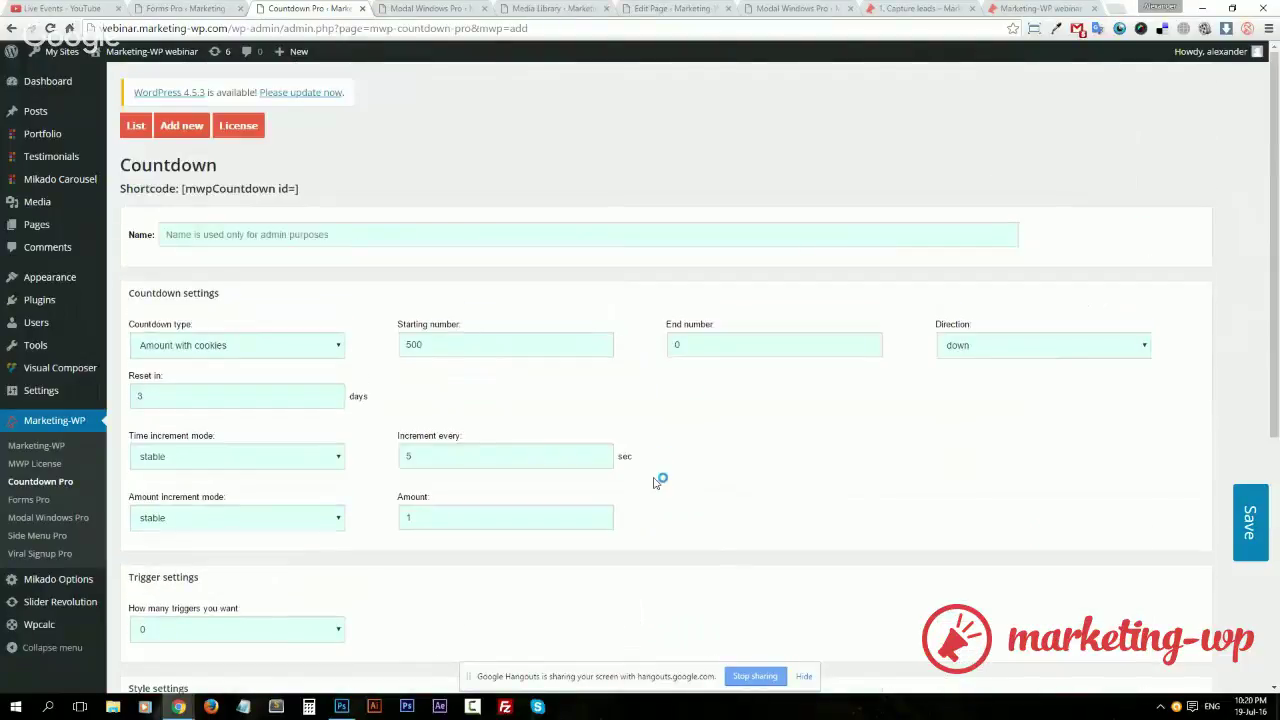
scroll(657, 481, down, 3)
scroll(657, 481, up, 3)
Make the time increment random, between 1 and 3 seconds
click(294, 459)
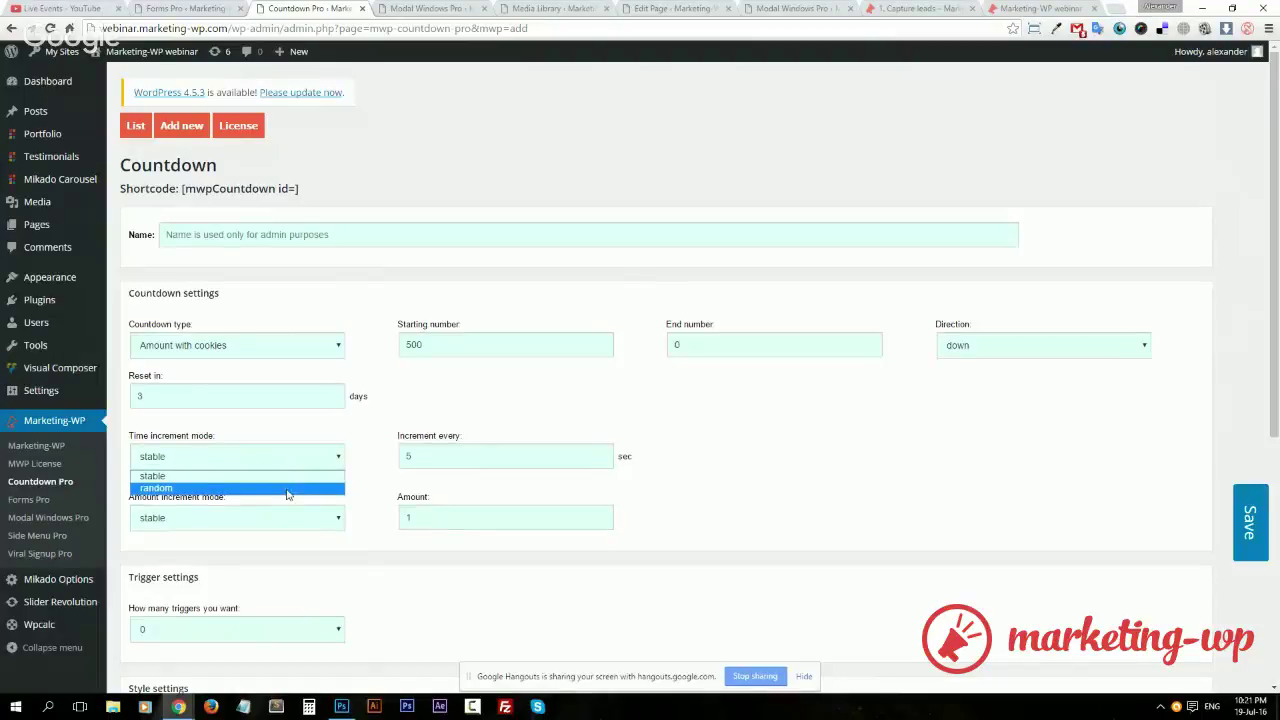
click(288, 487)
double_click(477, 456)
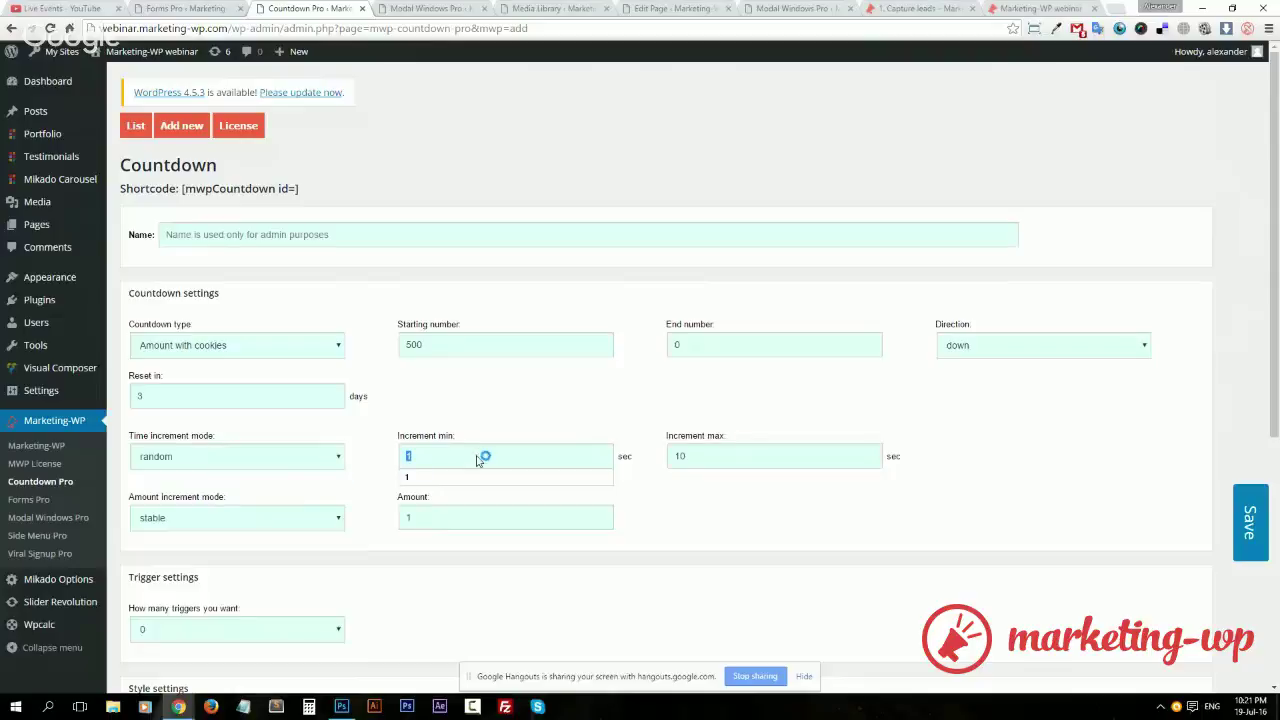
click(477, 456)
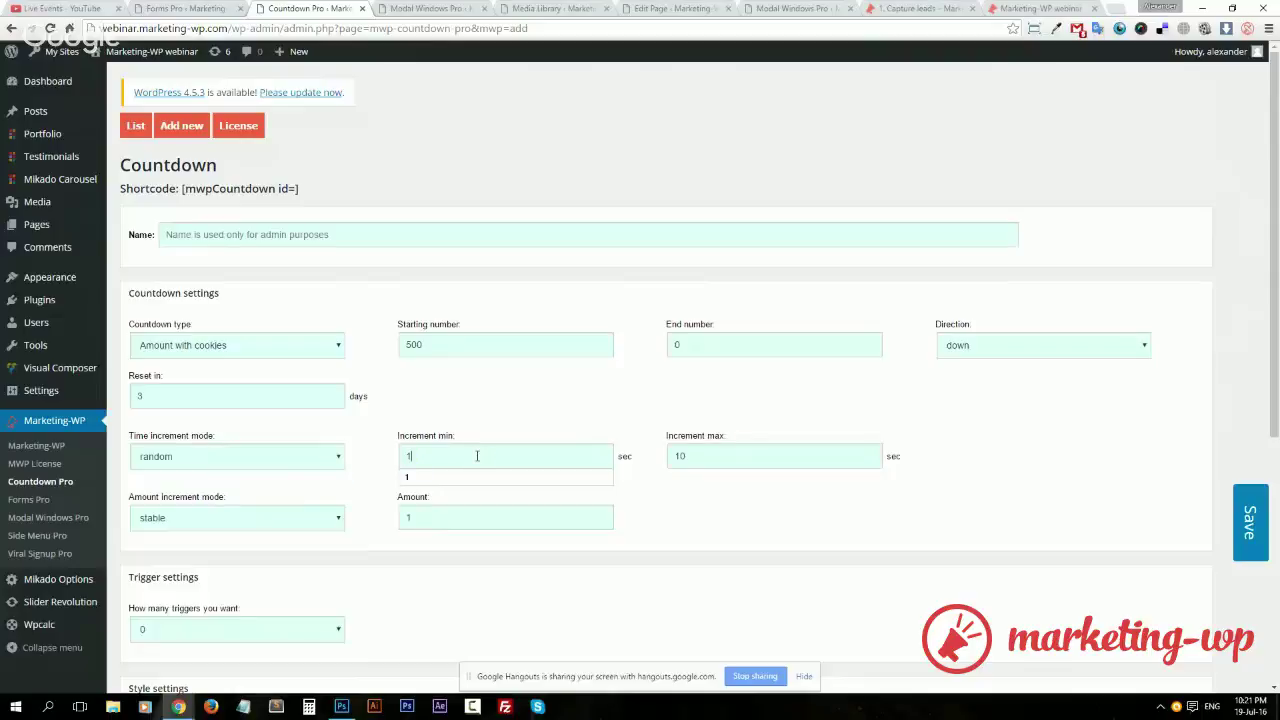
double_click(710, 459)
text(3)
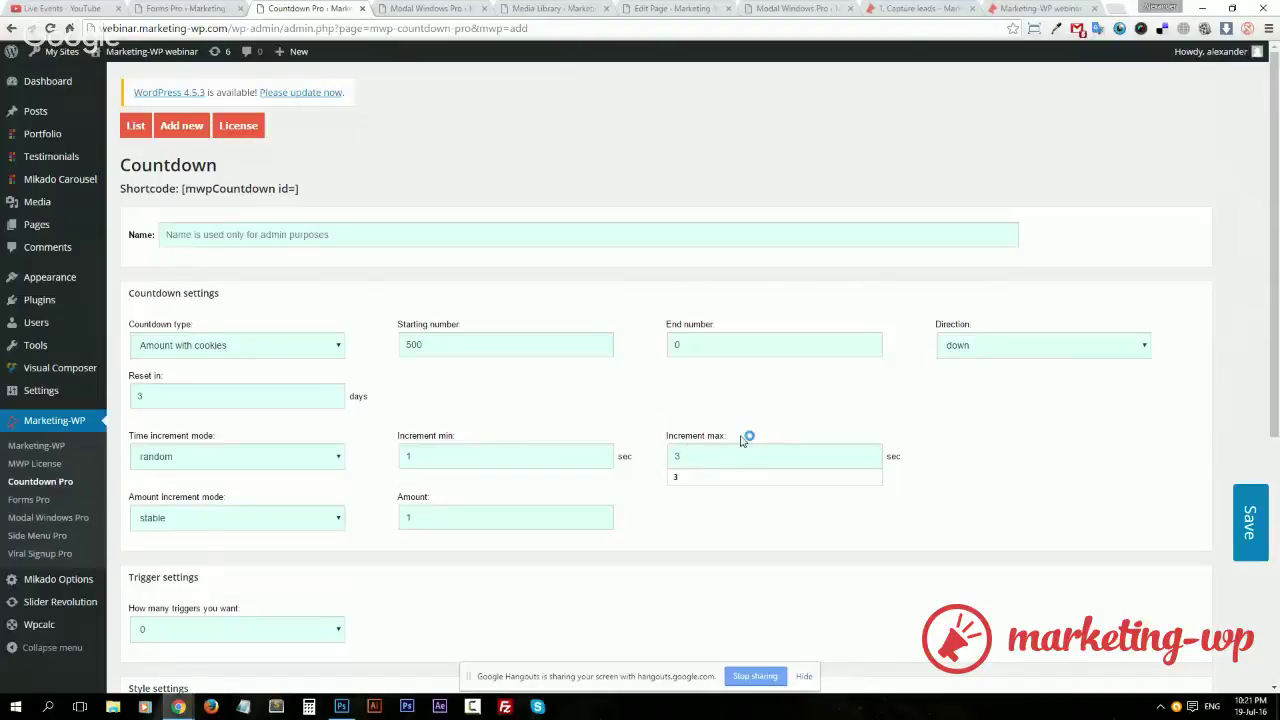
Make the amount increment random, between 1 and 5
click(212, 519)
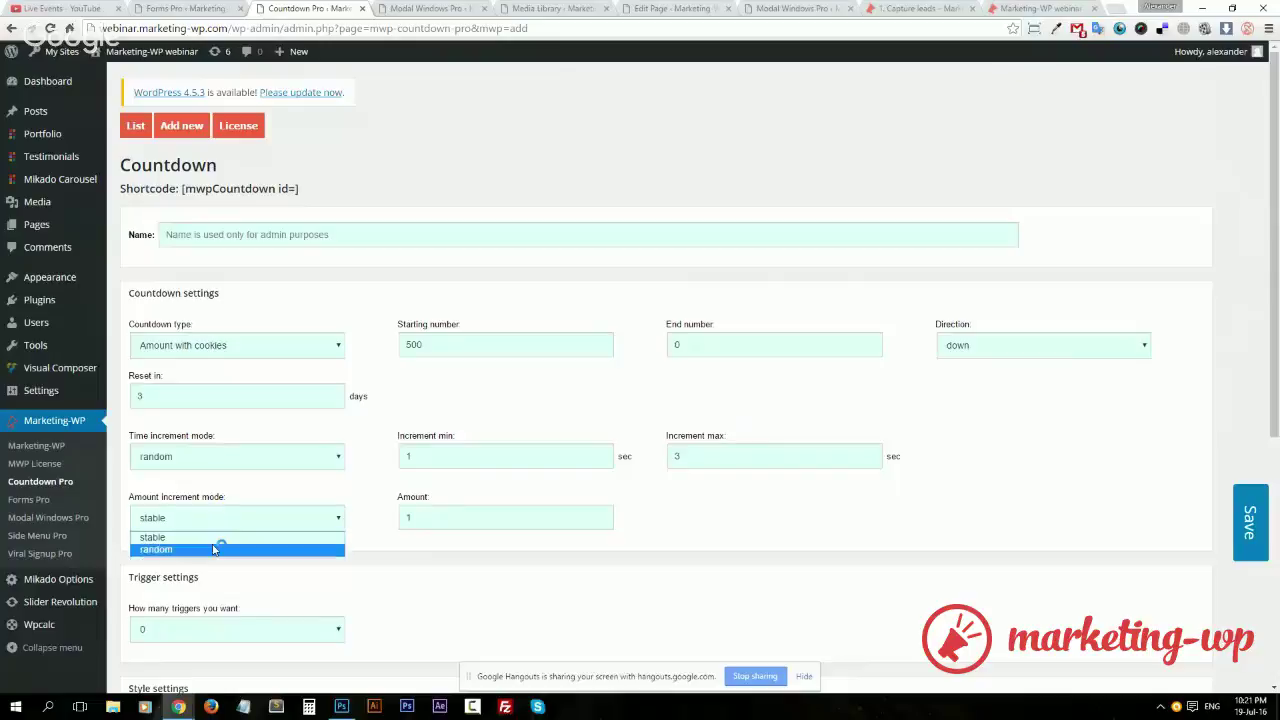
click(217, 546)
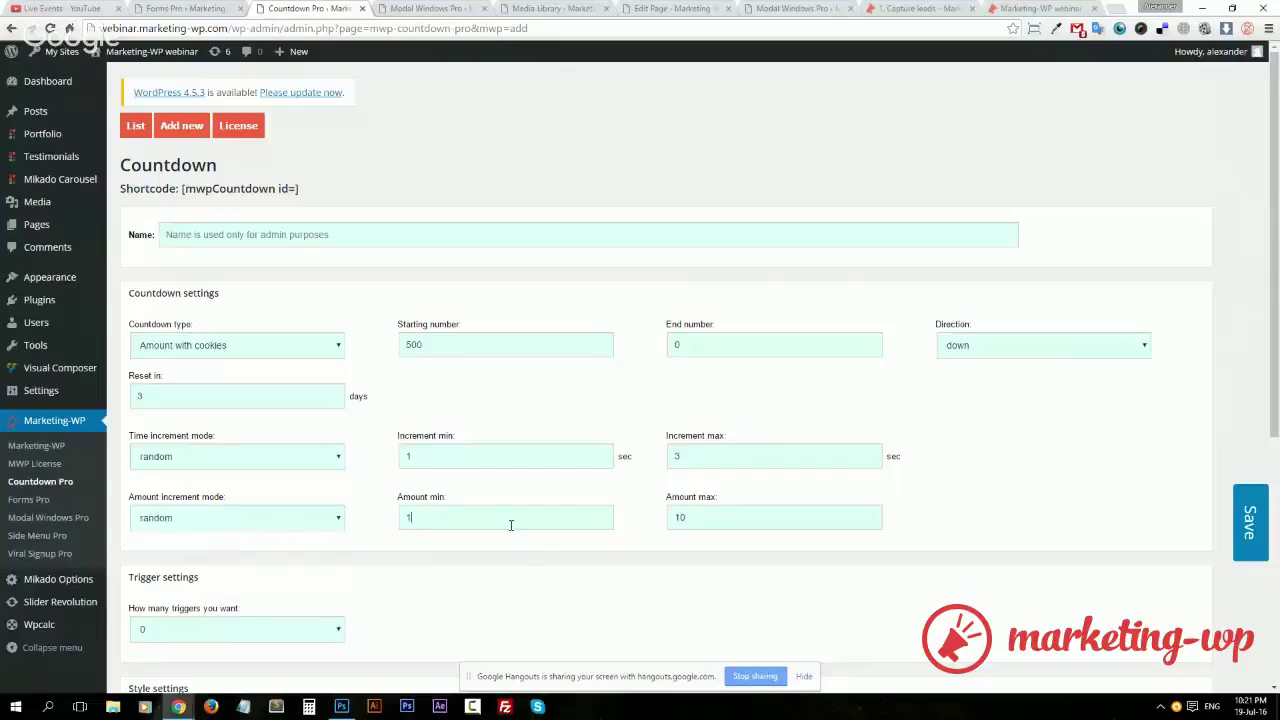
click(510, 524)
double_click(706, 512)
text(5)
click(943, 506)
Set the number font size to 40 and the digits text colour to white (#ffffff)
scroll(799, 526, down, 3)
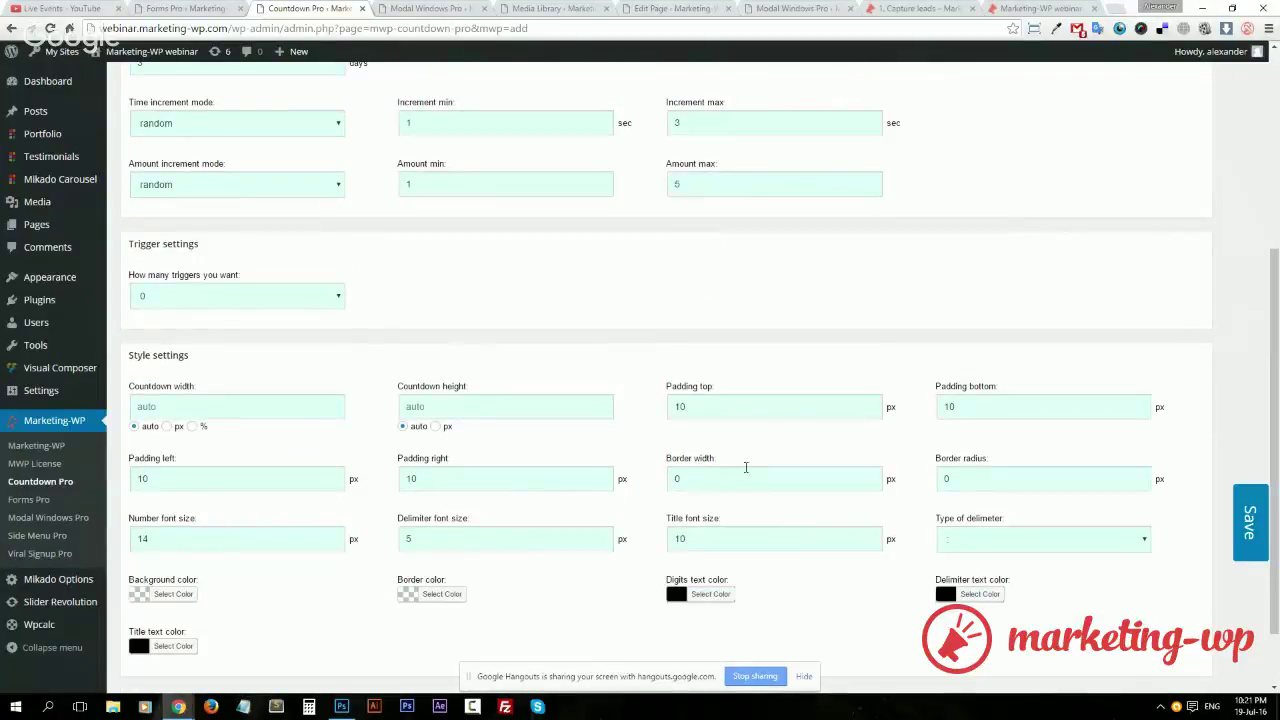
scroll(490, 620, down, 1)
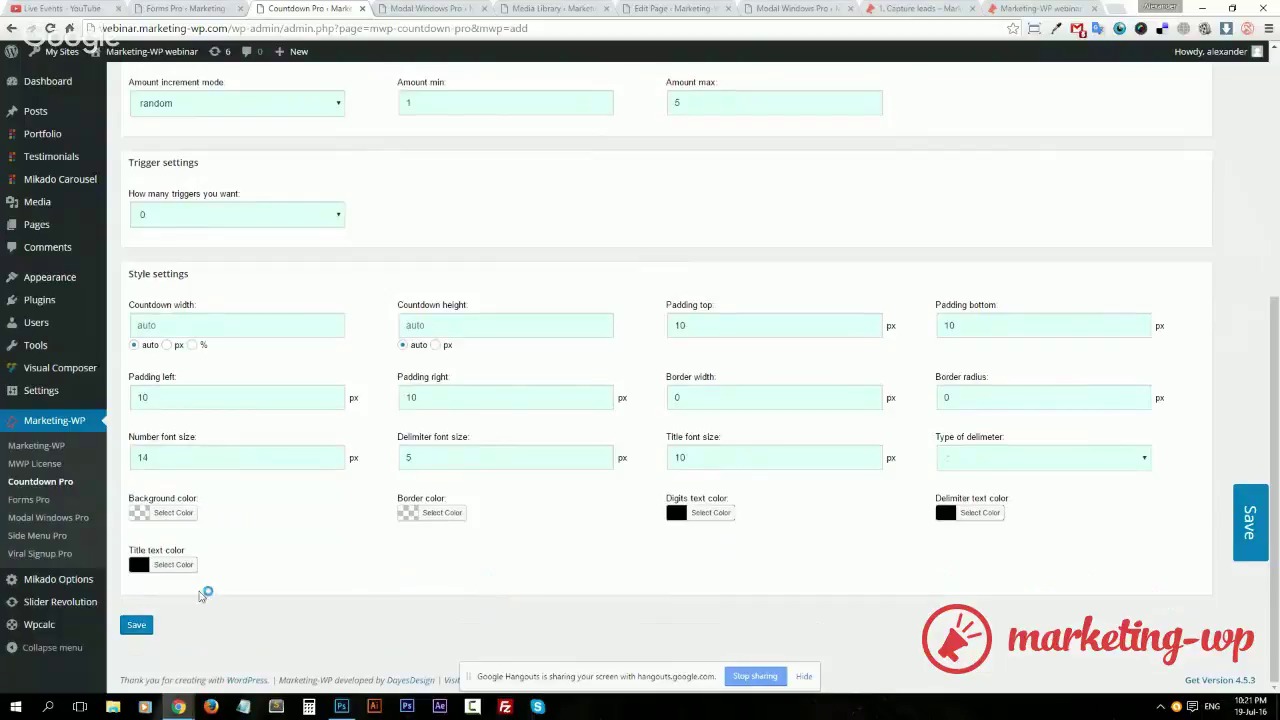
double_click(183, 457)
text(40)
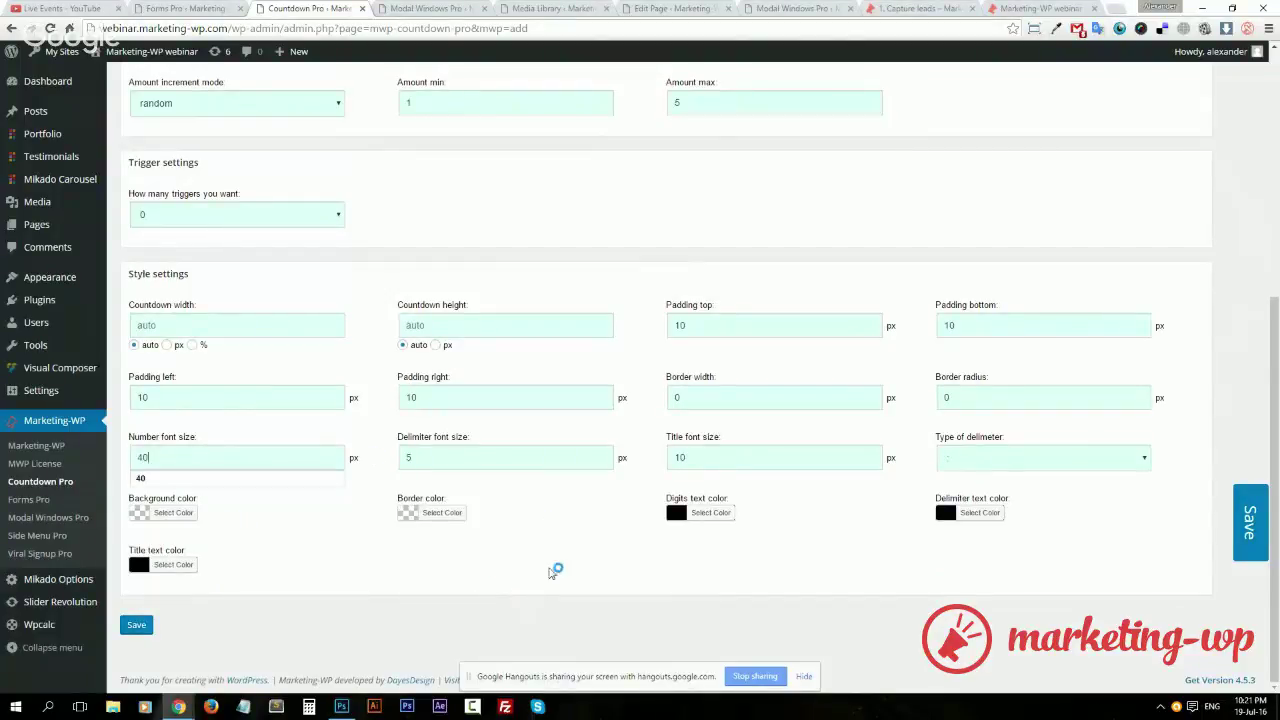
click(555, 573)
click(700, 514)
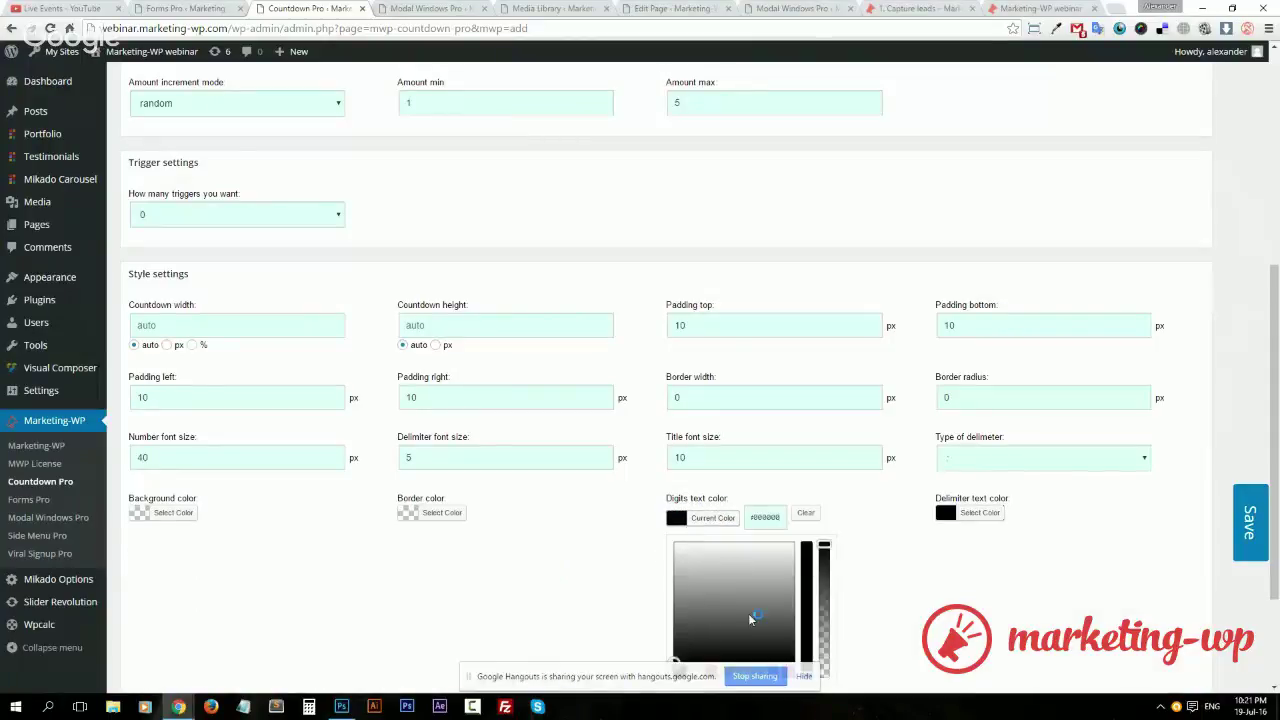
click(630, 520)
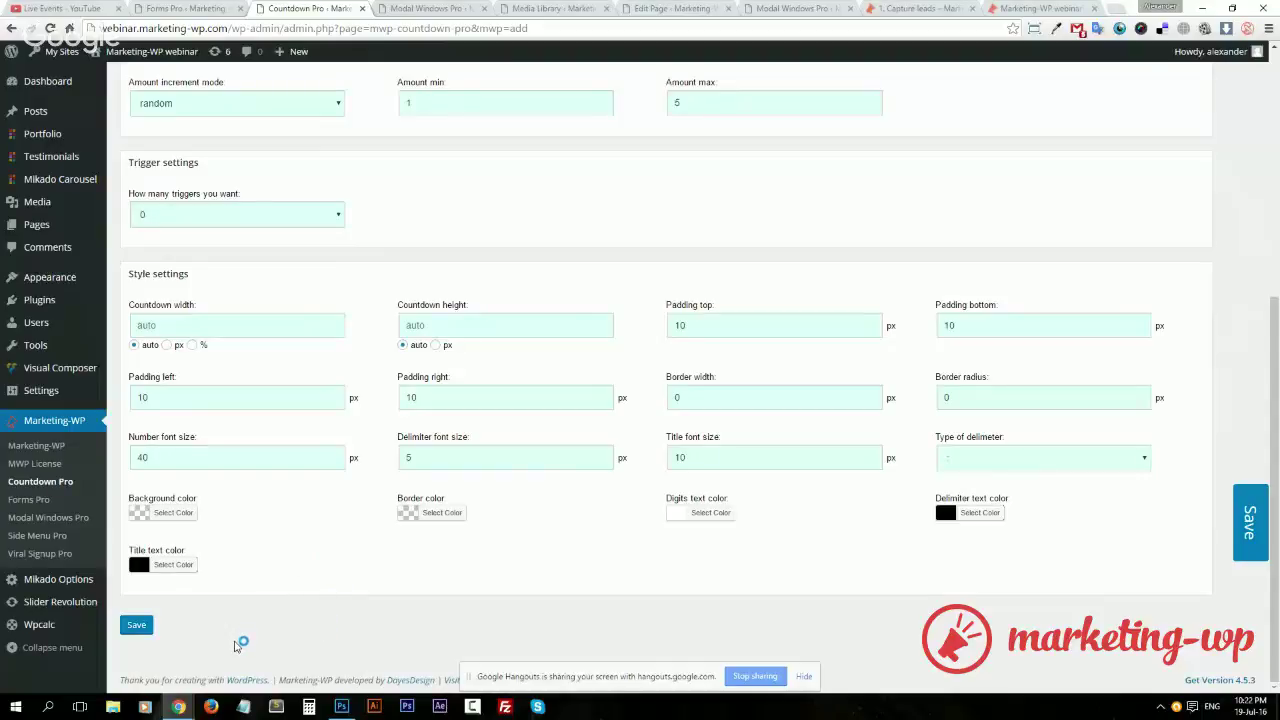
click(142, 626)
Leave the number of triggers at 0 and save the new countdown
click(338, 216)
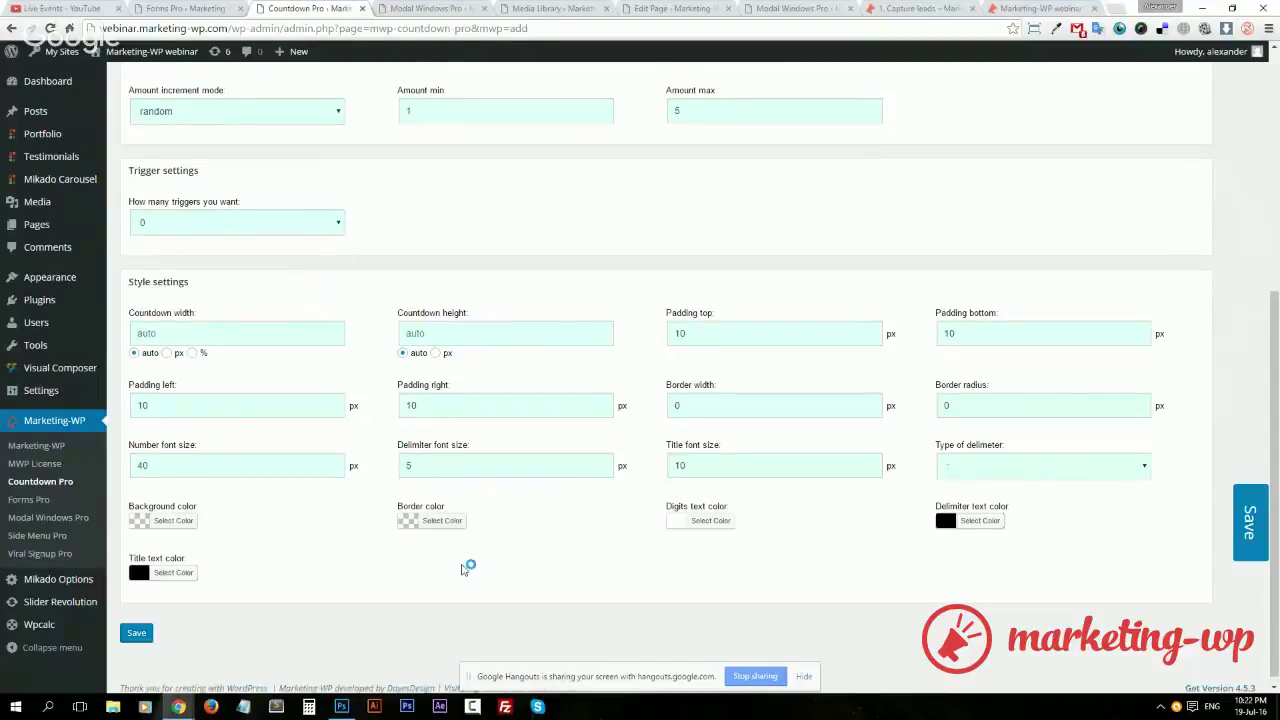
scroll(495, 490, down, 3)
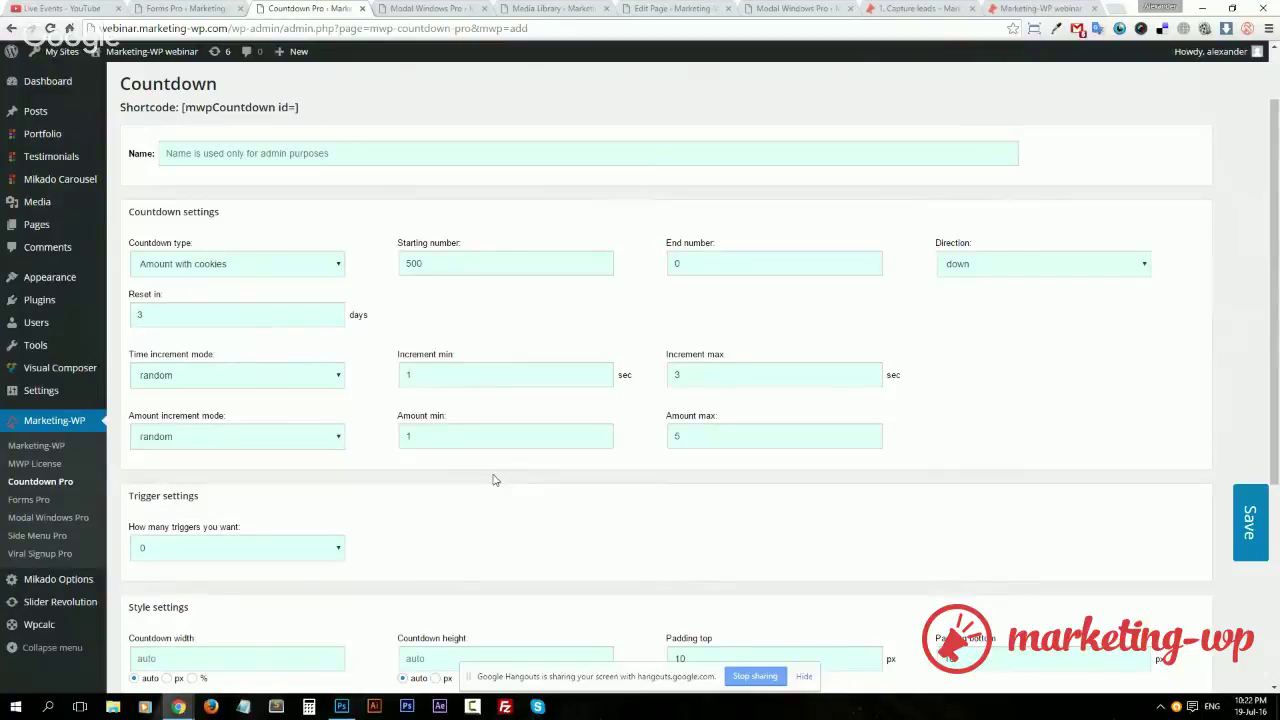
scroll(492, 479, down, 3)
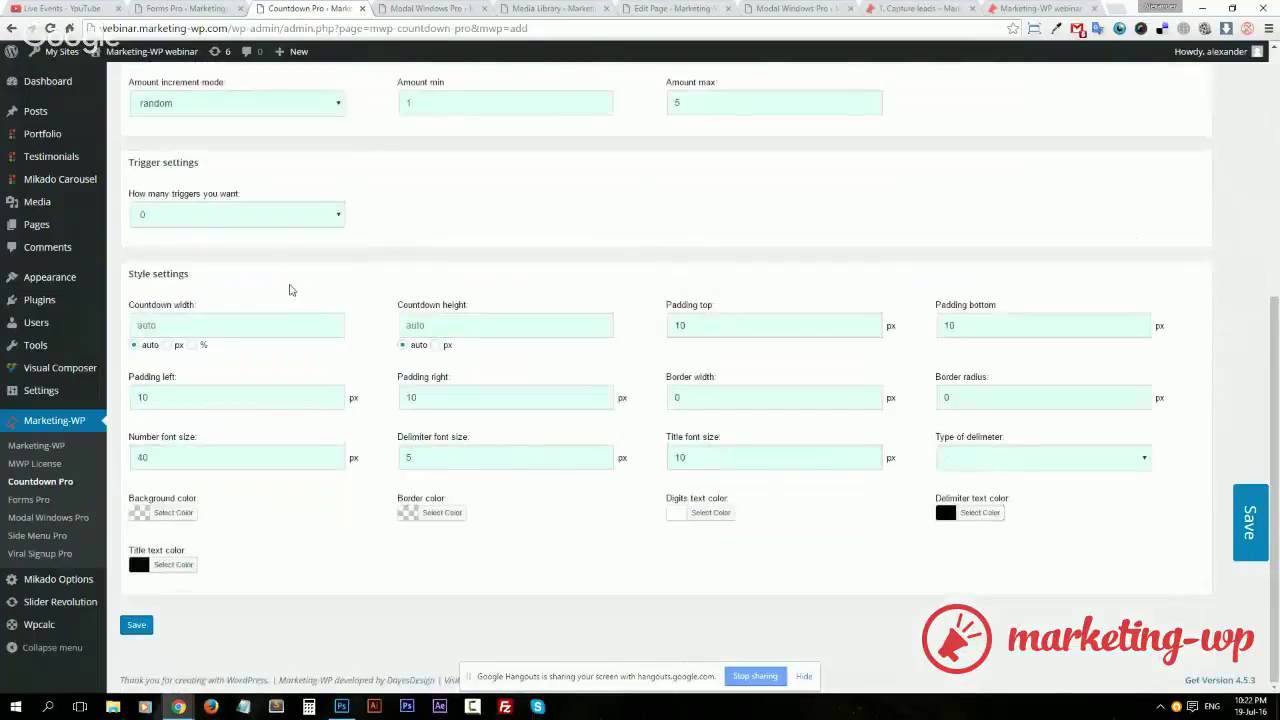
click(276, 225)
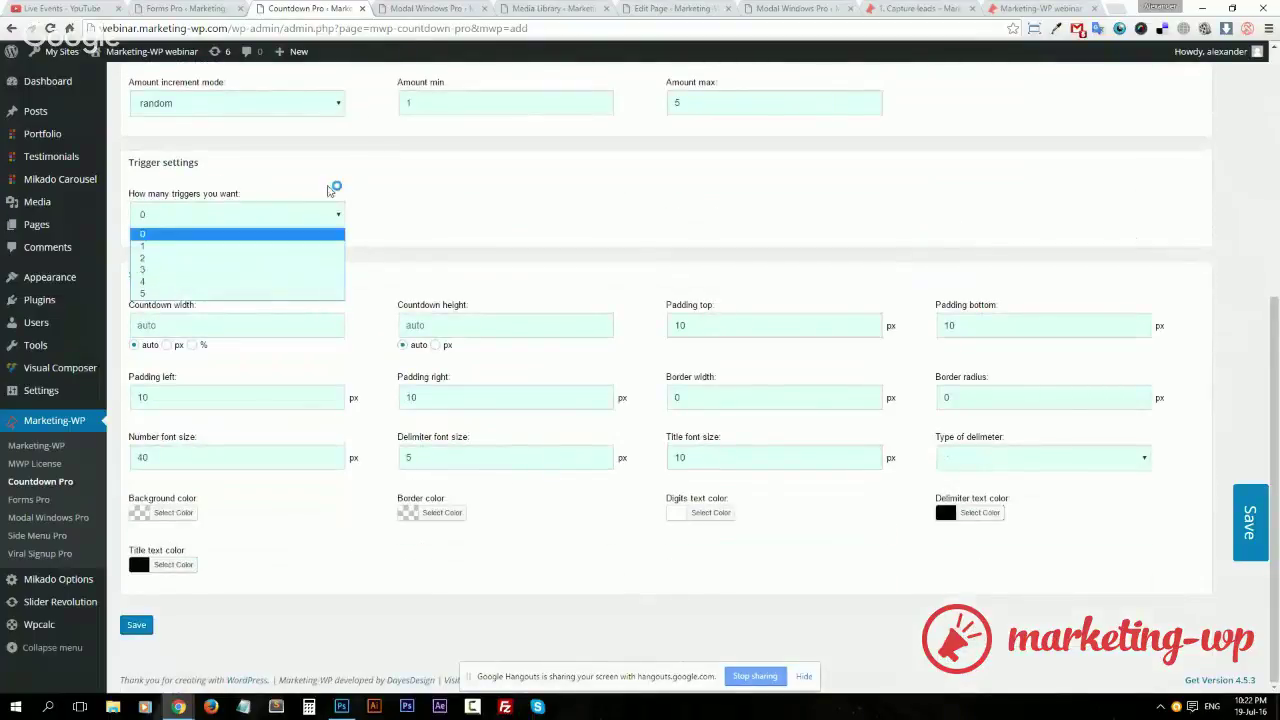
click(332, 189)
click(137, 624)
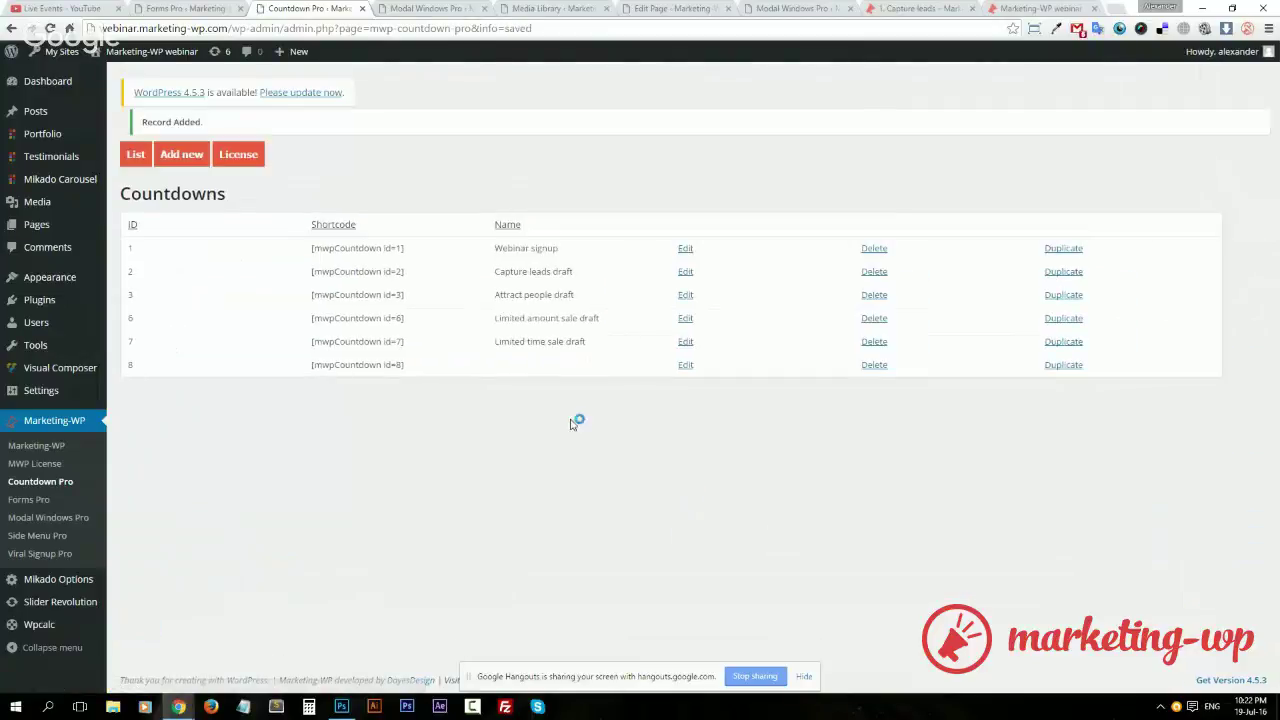
Name countdown 8 'Capture leads', update it, and copy its [mwpCountdown id=8] shortcode
click(683, 367)
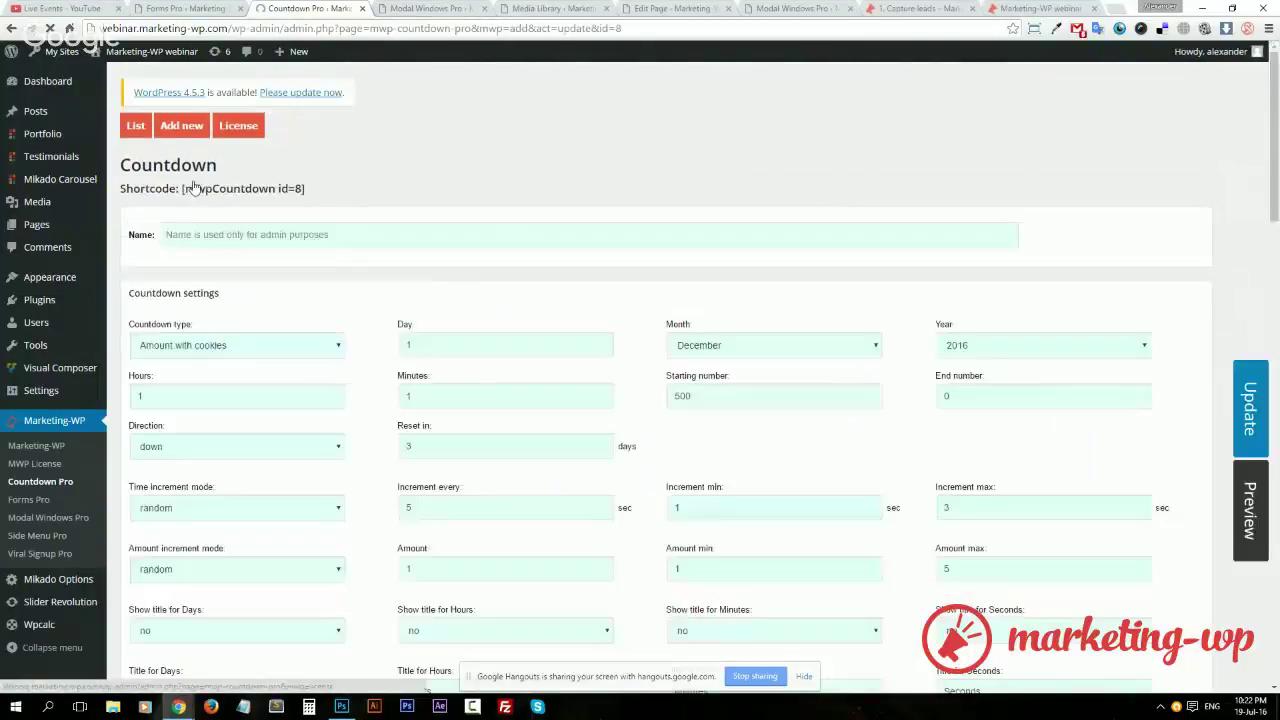
text(Ca)
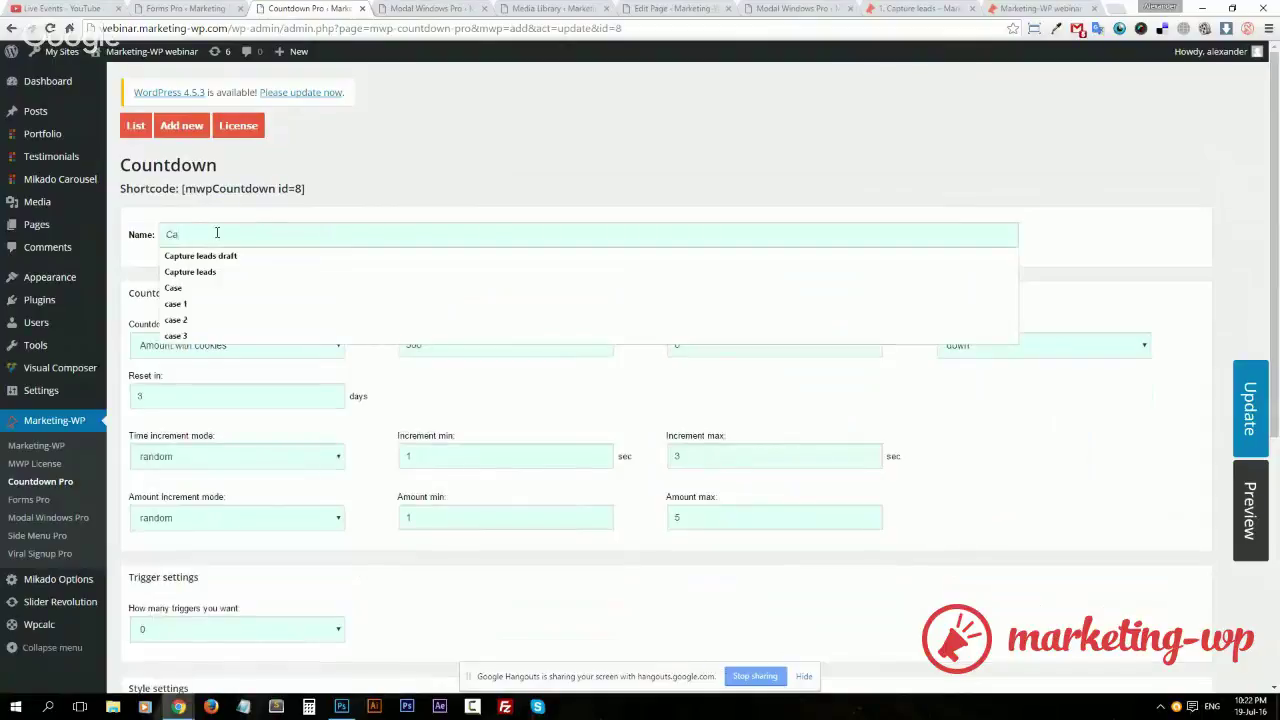
text(pture leads)
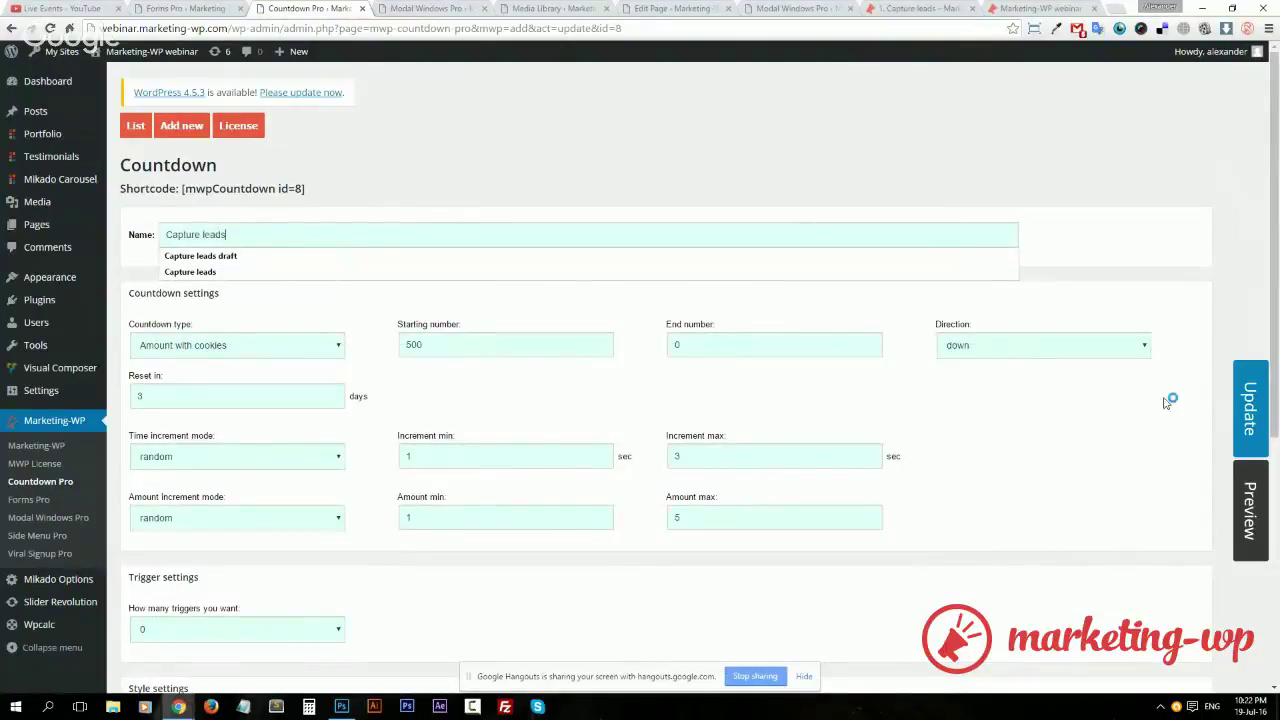
click(1249, 400)
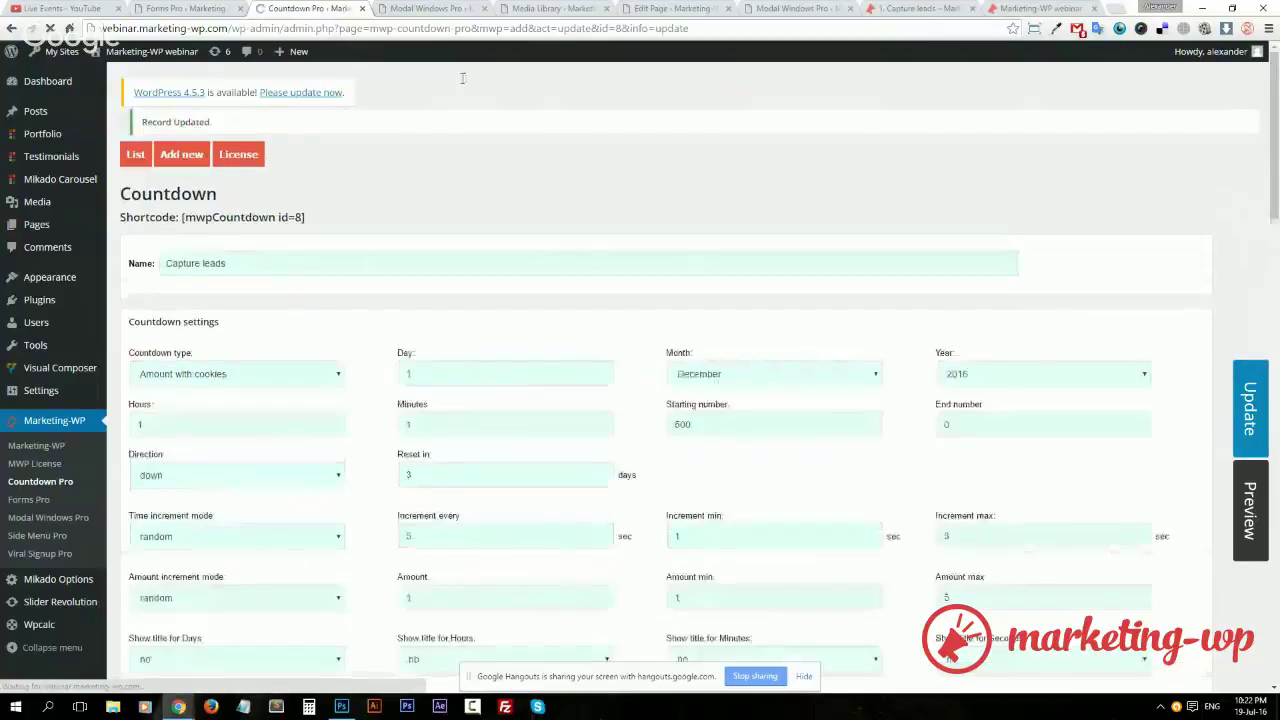
drag(305, 217, 182, 218)
key(ctrl+c)
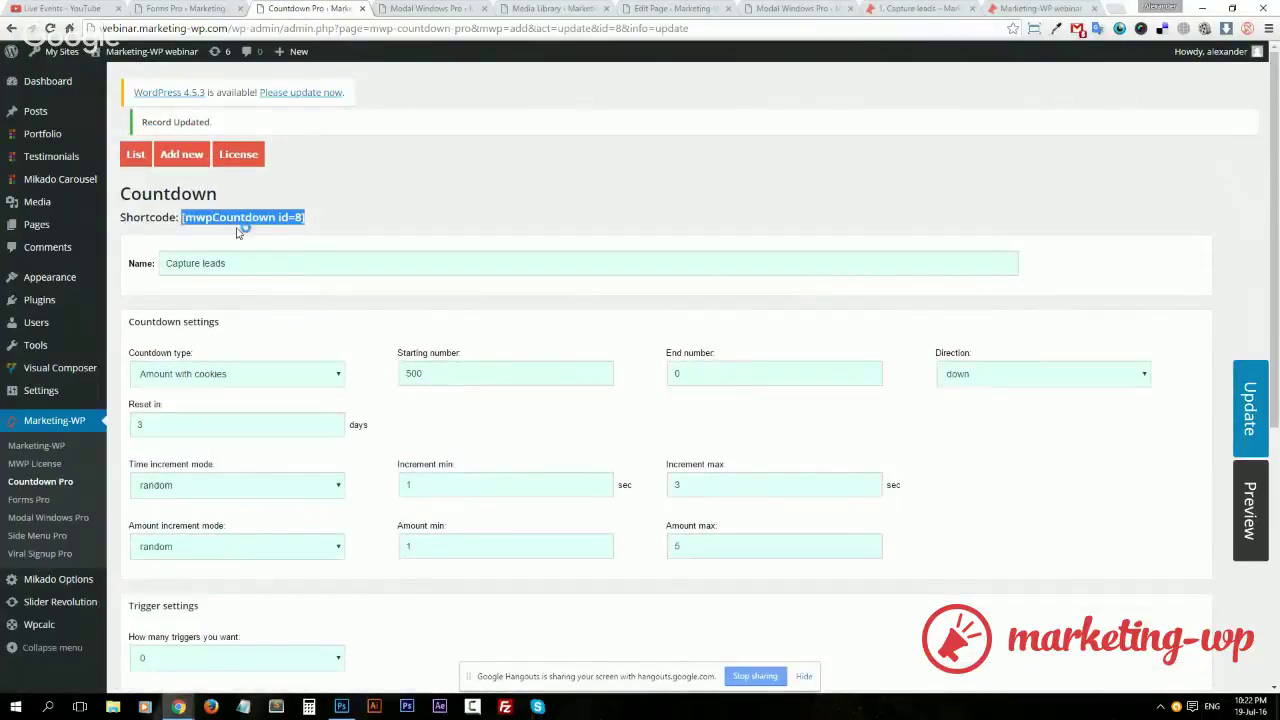
click(432, 8)
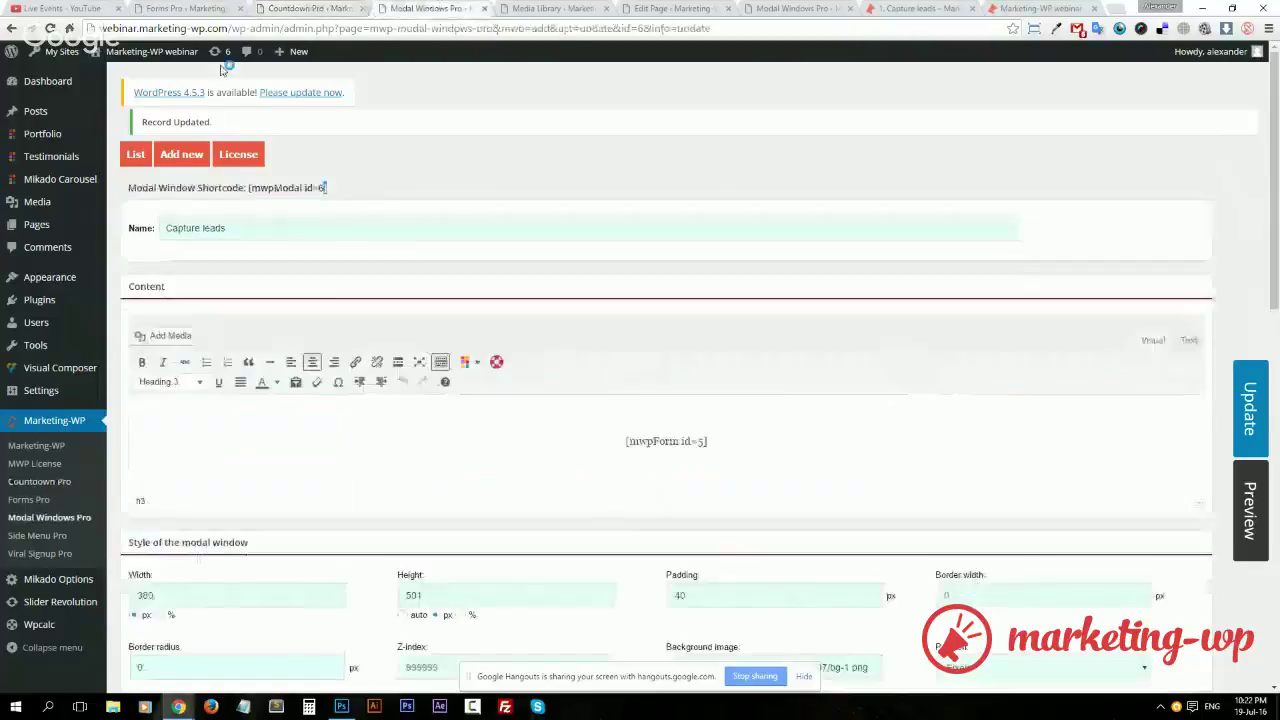
In the Text view, add a 'Discount vouchers left: [mwpCountdown id=8]' line below the heading
click(1188, 341)
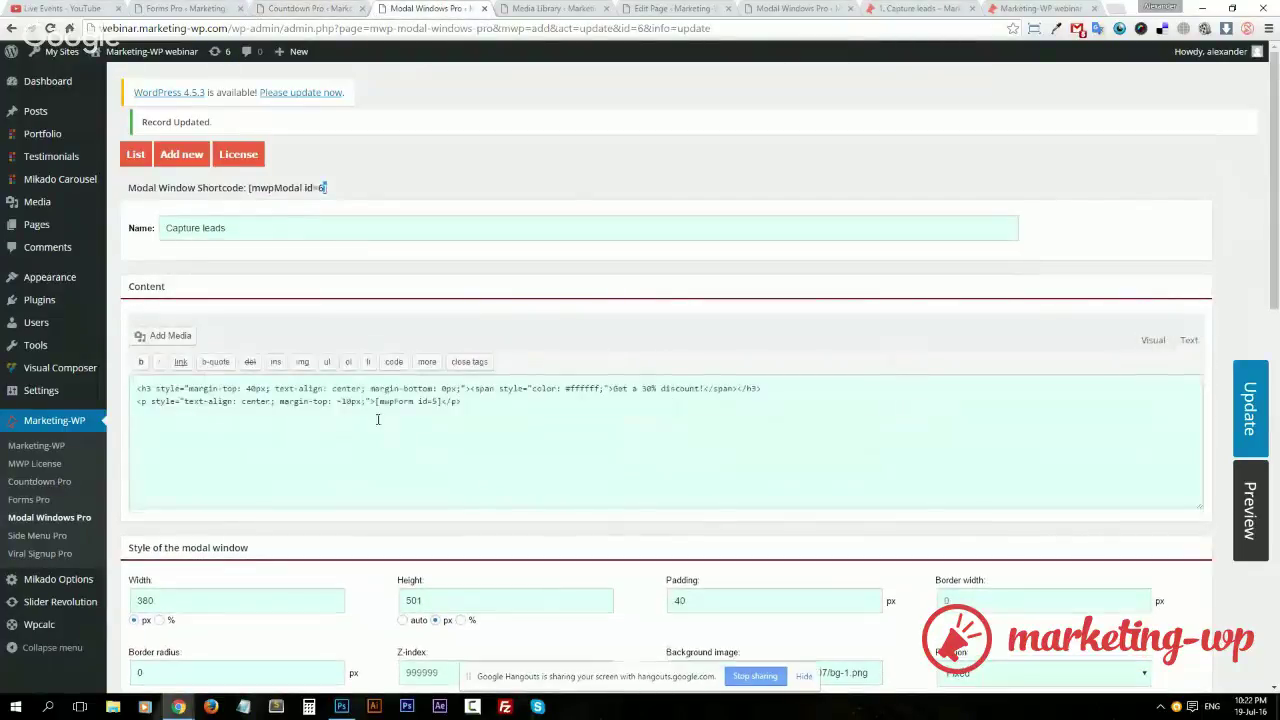
click(1150, 341)
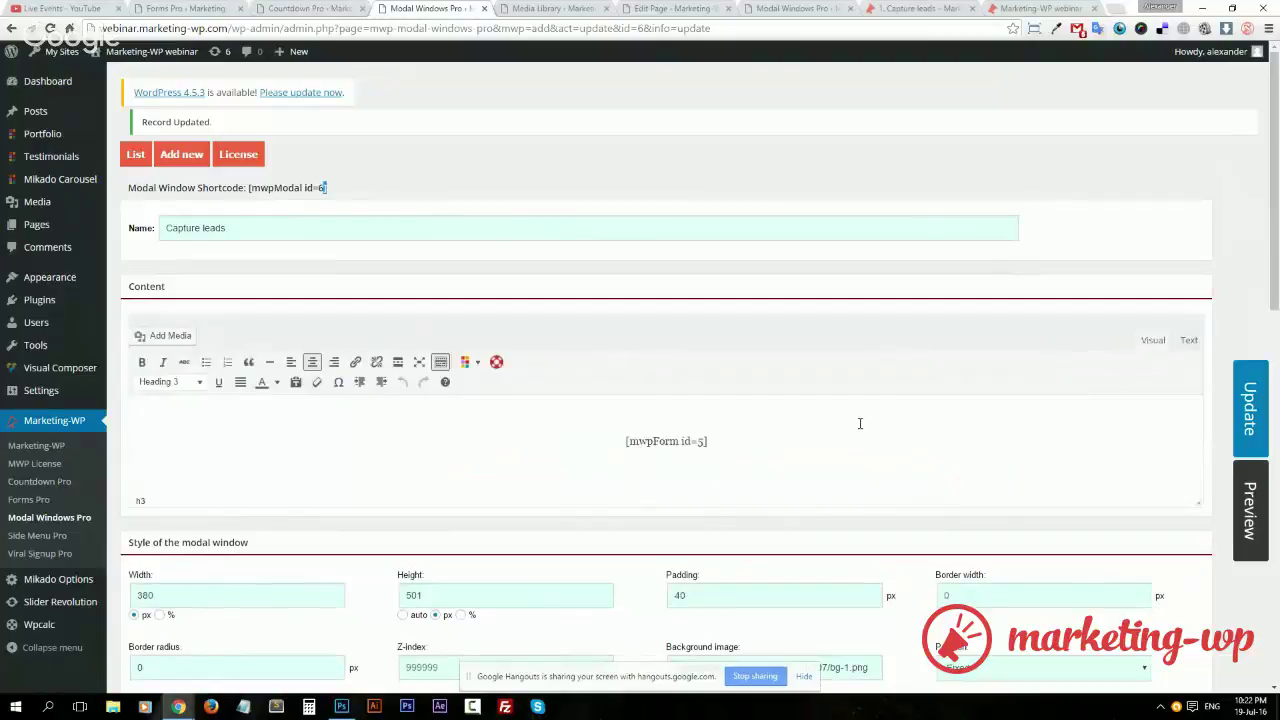
click(1188, 341)
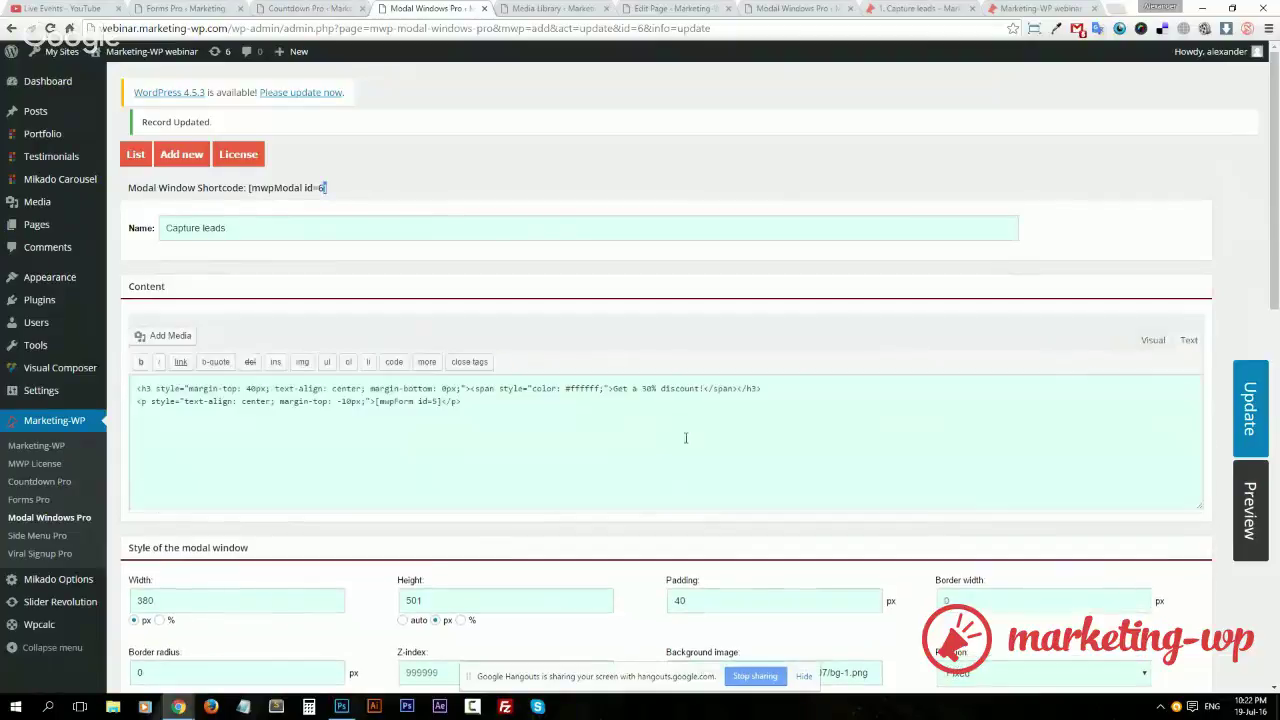
click(792, 388)
key(Return)
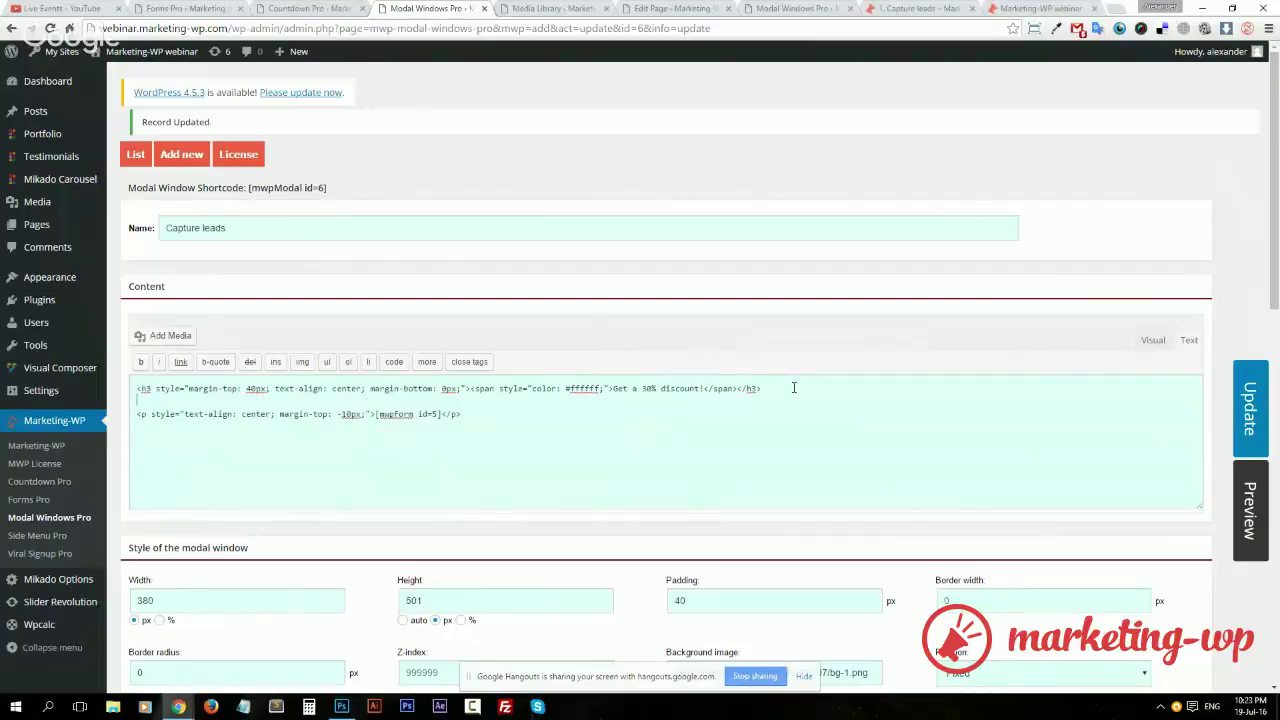
text(Discount vouchers left:)
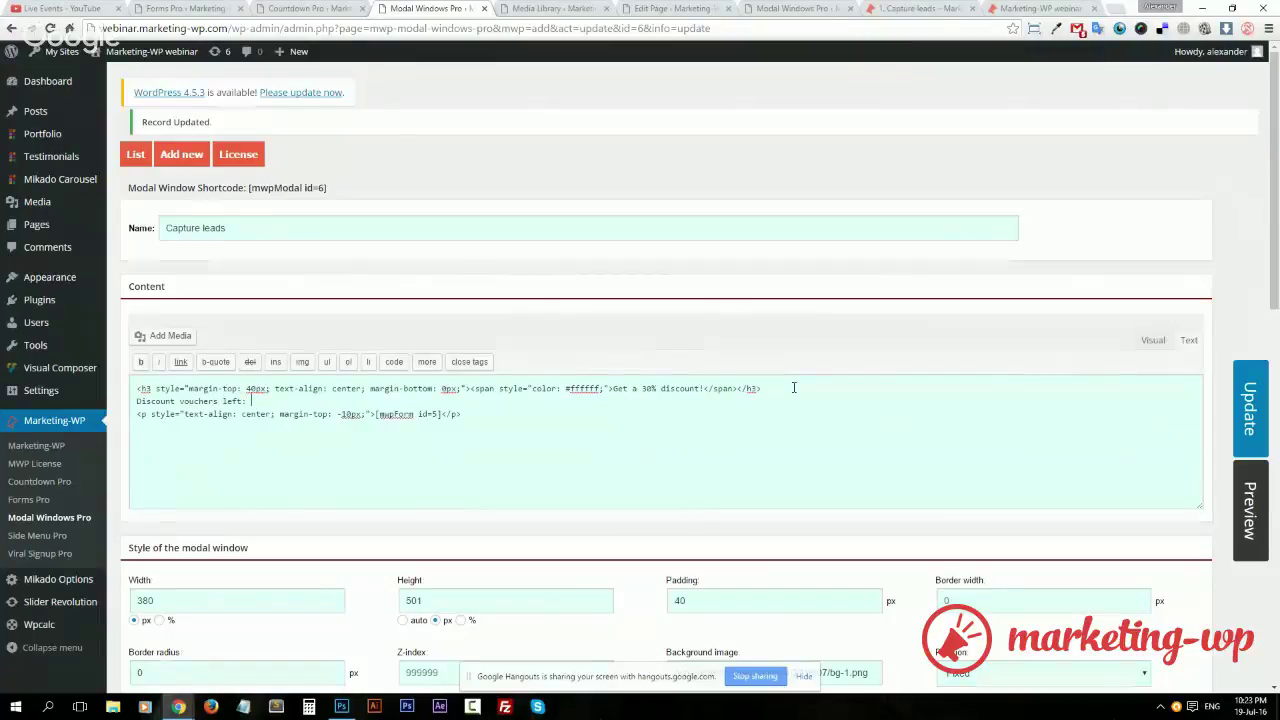
key(ctrl+v)
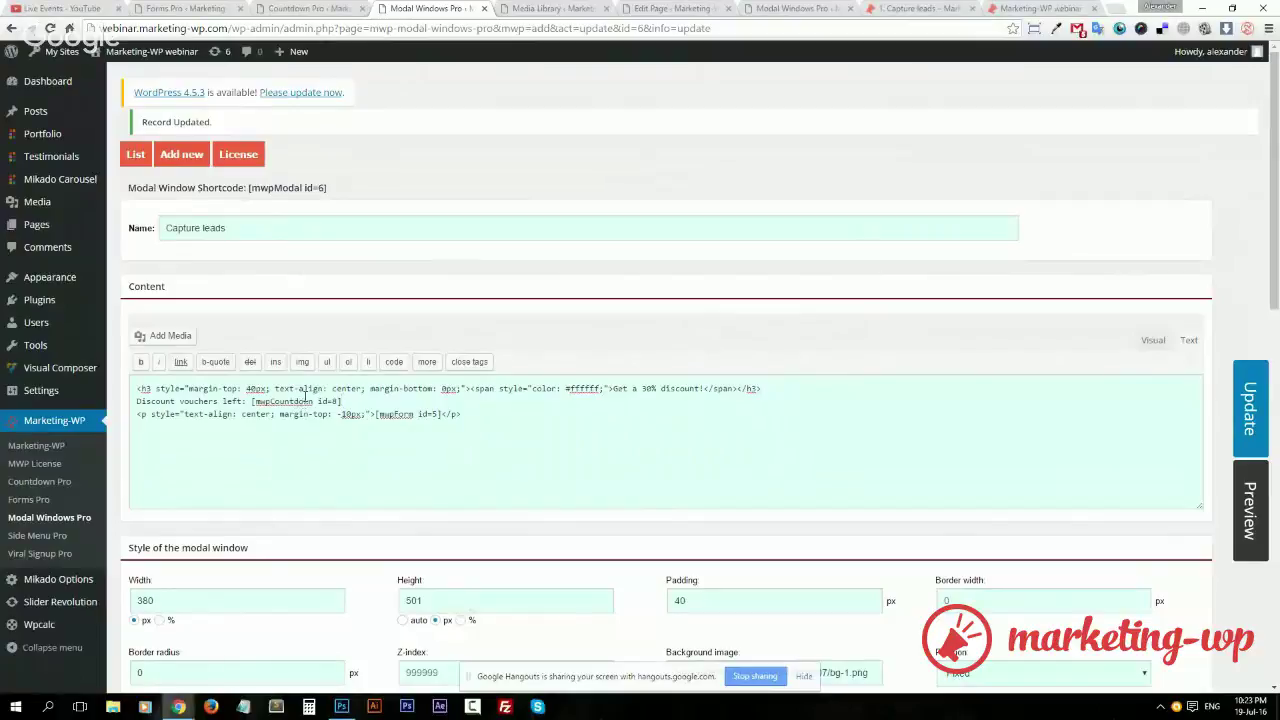
Open the Capture leads draft modal in a new tab and copy its styled paragraph opening markup
mouse_move(184, 713)
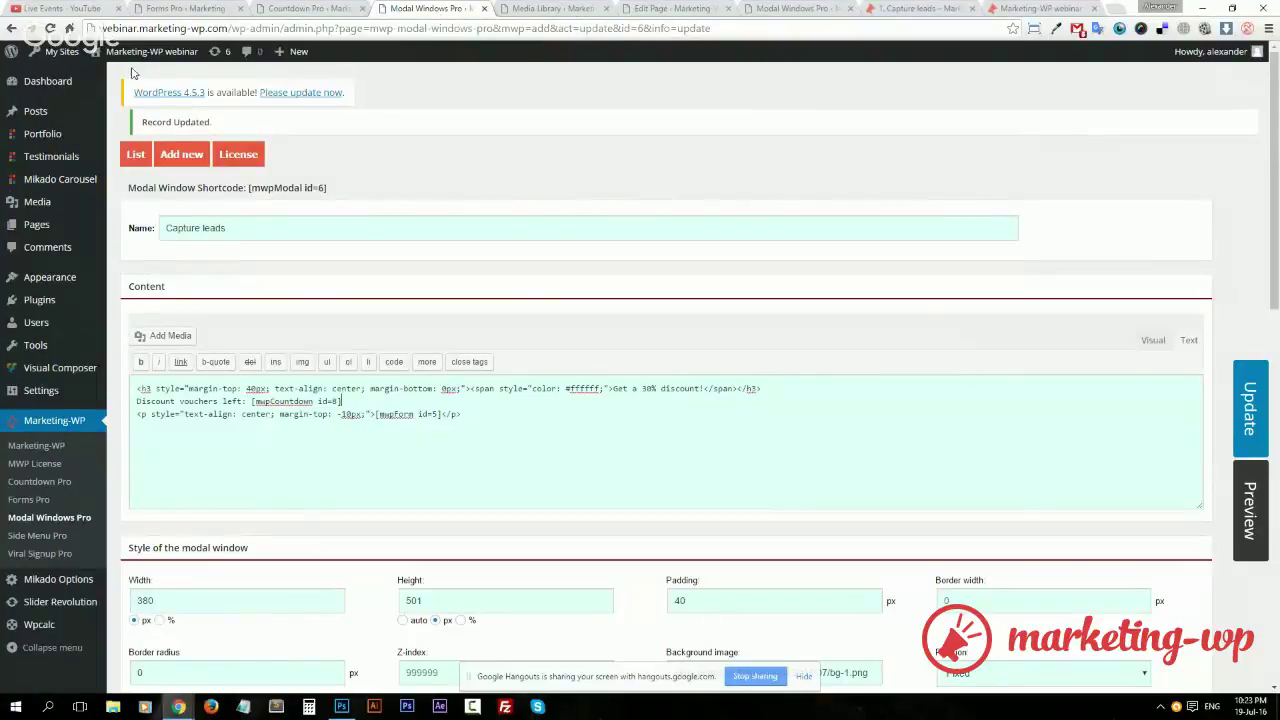
mouse_move(311, 48)
click(316, 9)
click(405, 9)
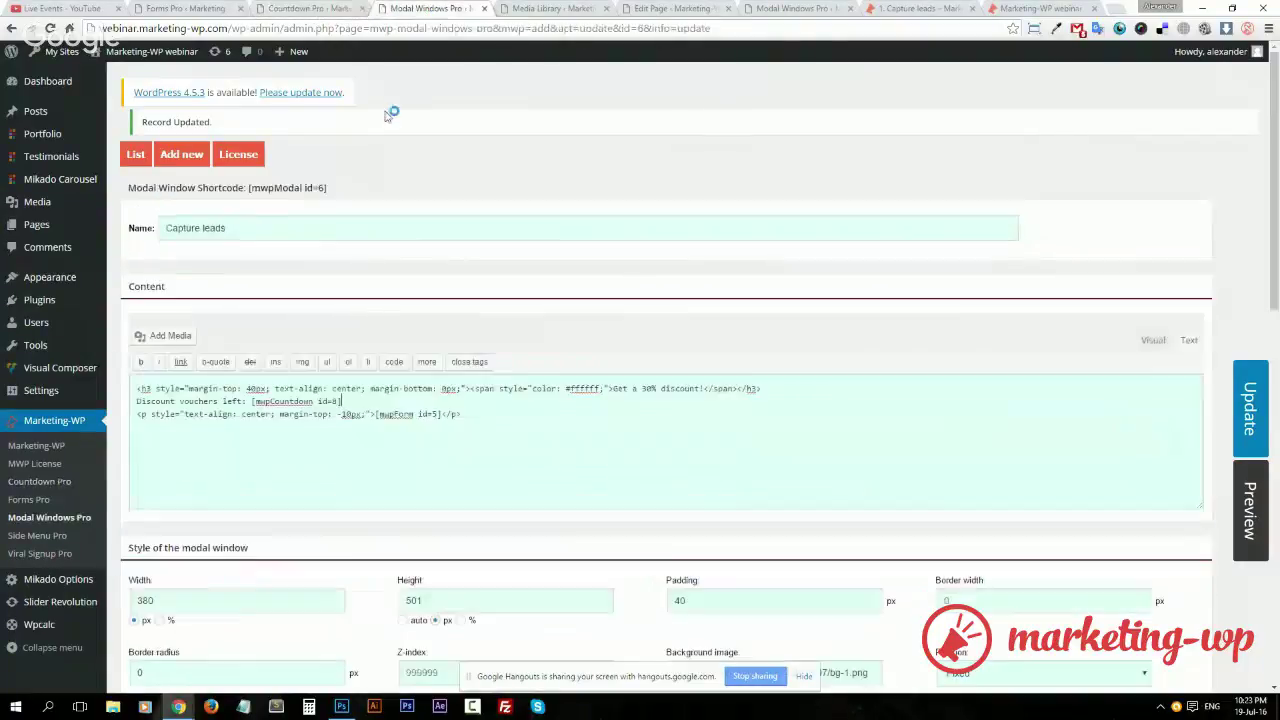
middle_click(66, 522)
click(497, 12)
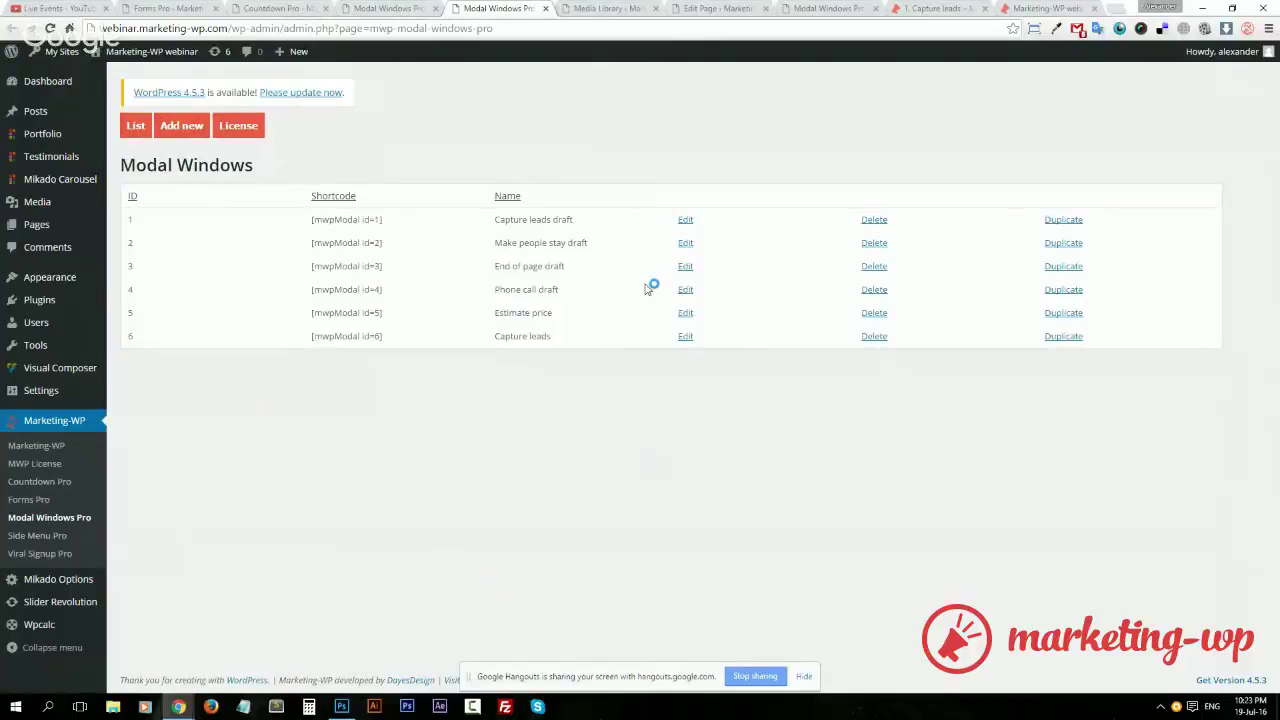
click(685, 220)
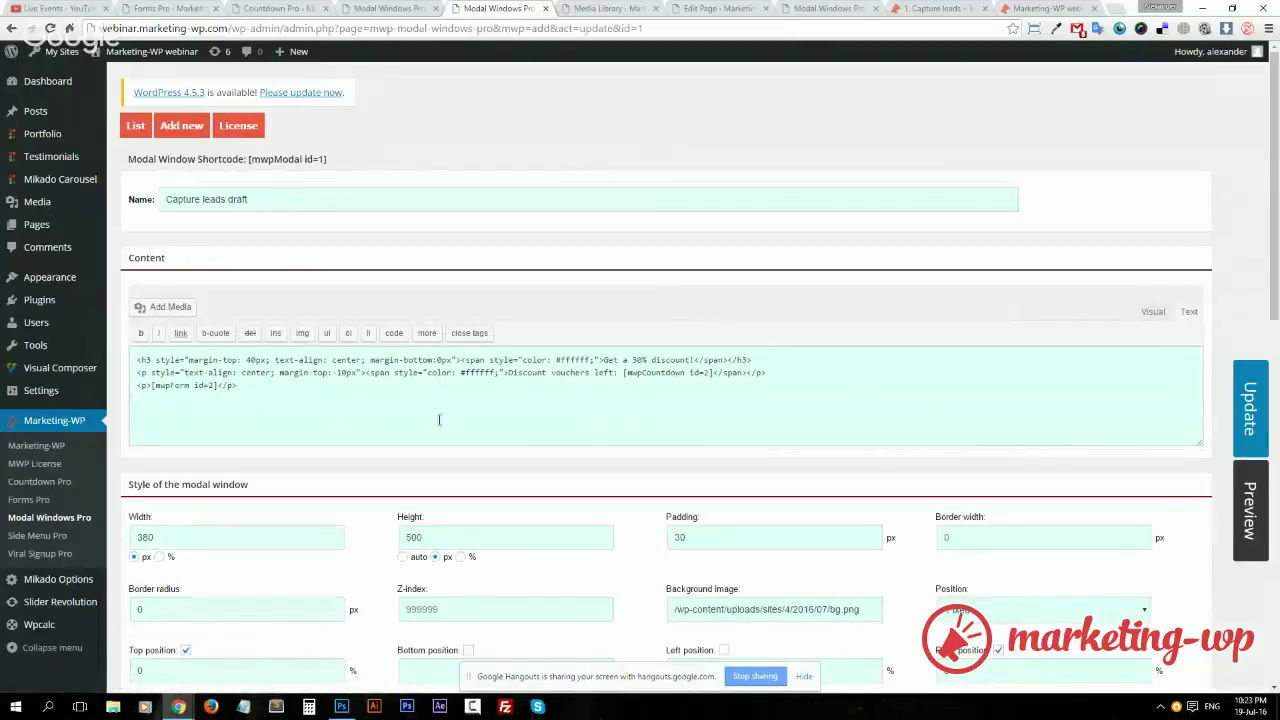
drag(505, 372, 313, 370)
drag(178, 370, 133, 373)
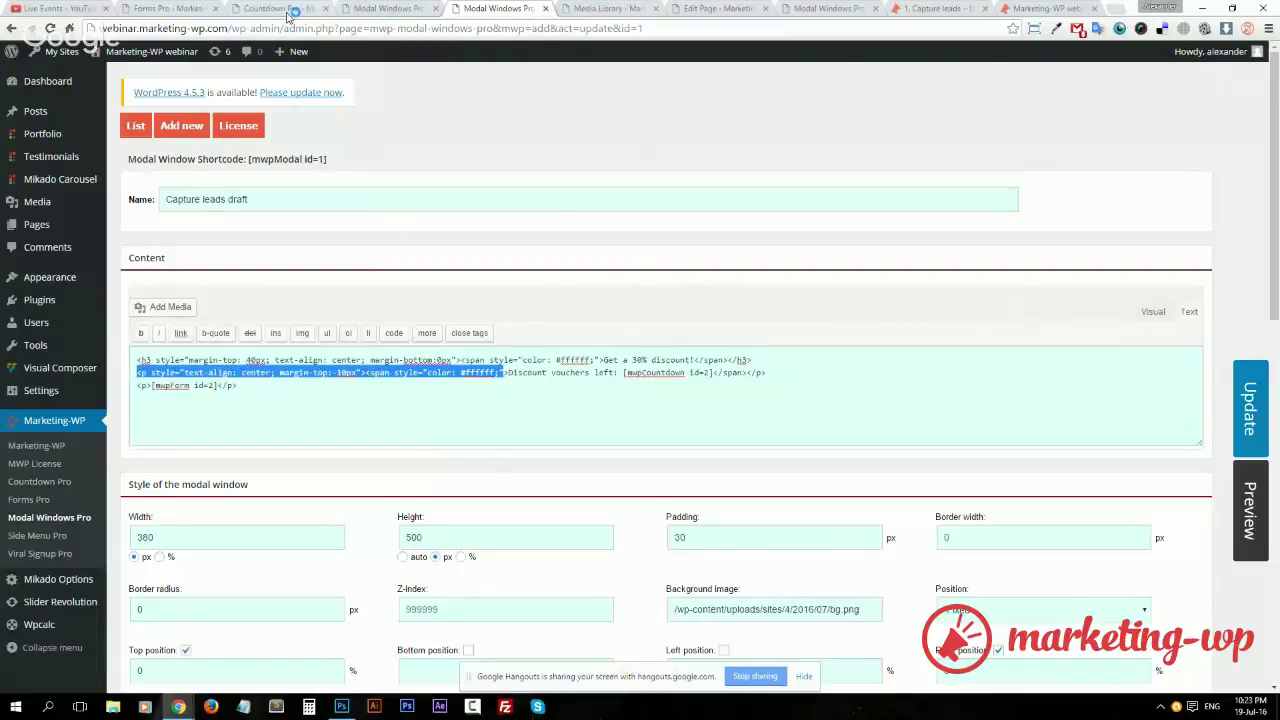
Wrap the voucher line in the draft's styled <p><span> opening and closing tags
click(288, 9)
click(388, 9)
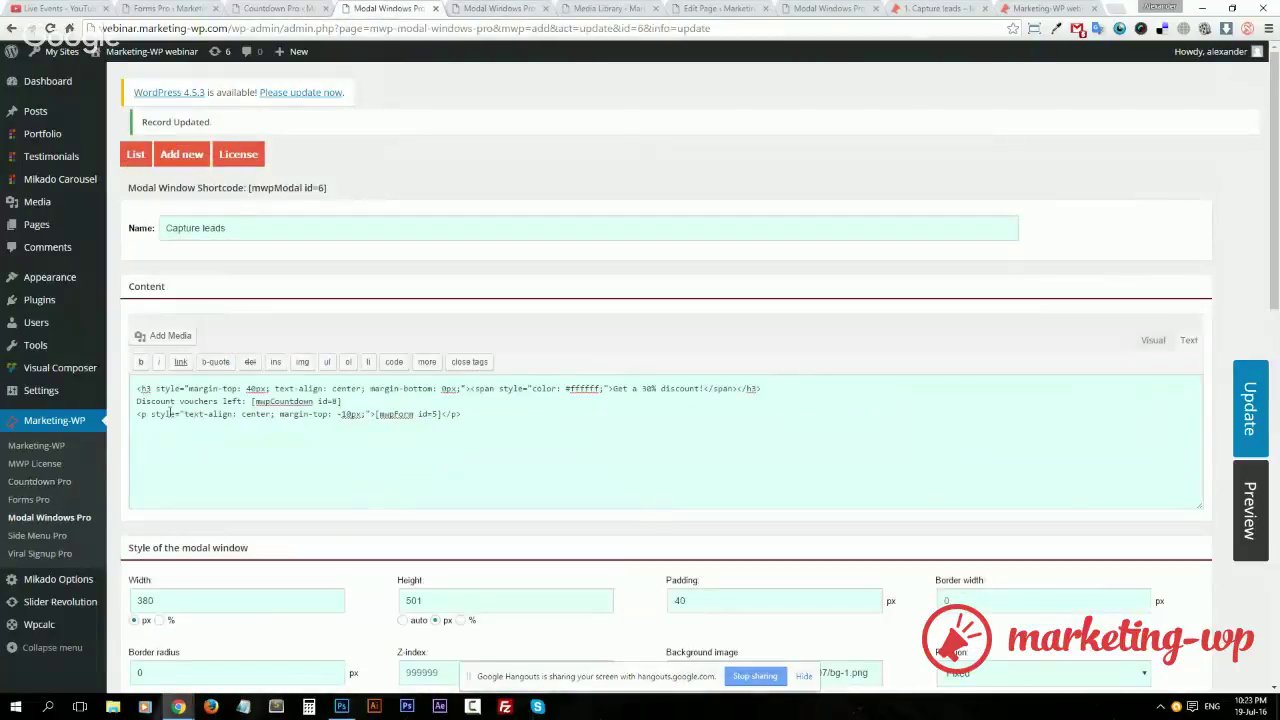
click(138, 401)
text(<p style="text-align: center; margin-top:-10px"><span style="color: #ffffff;">)
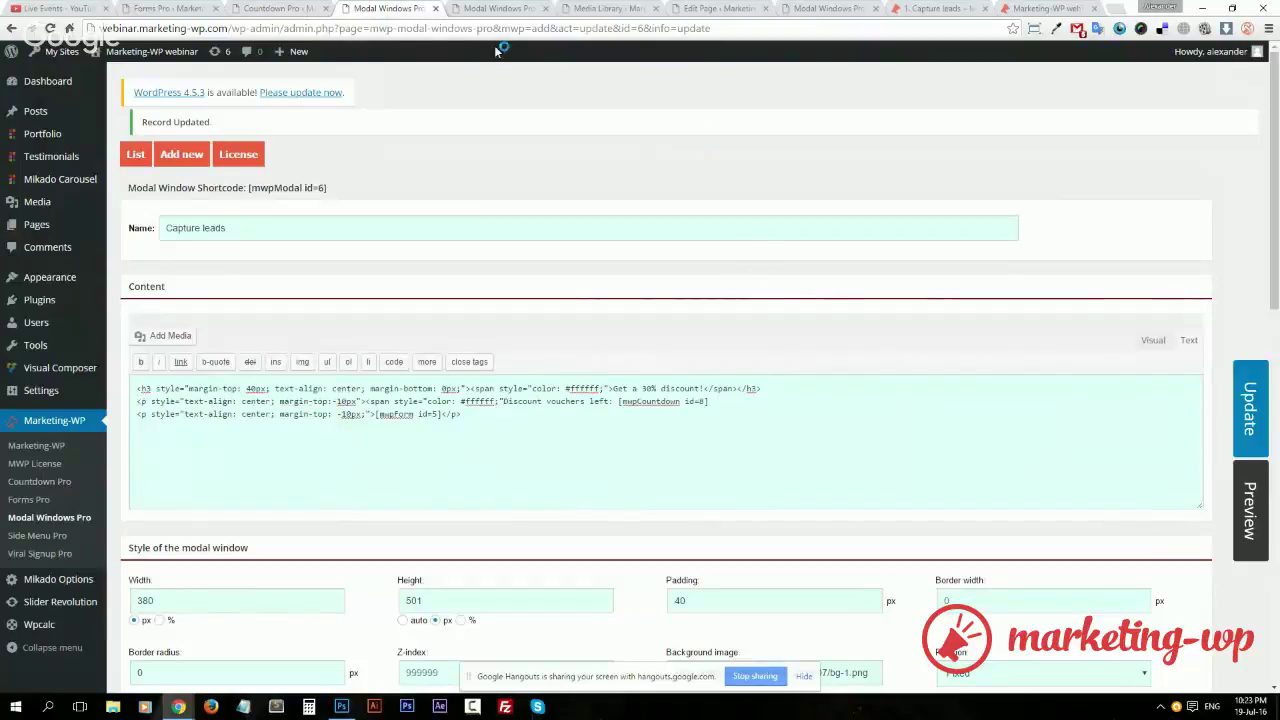
click(492, 8)
drag(768, 372, 712, 372)
key(ctrl+c)
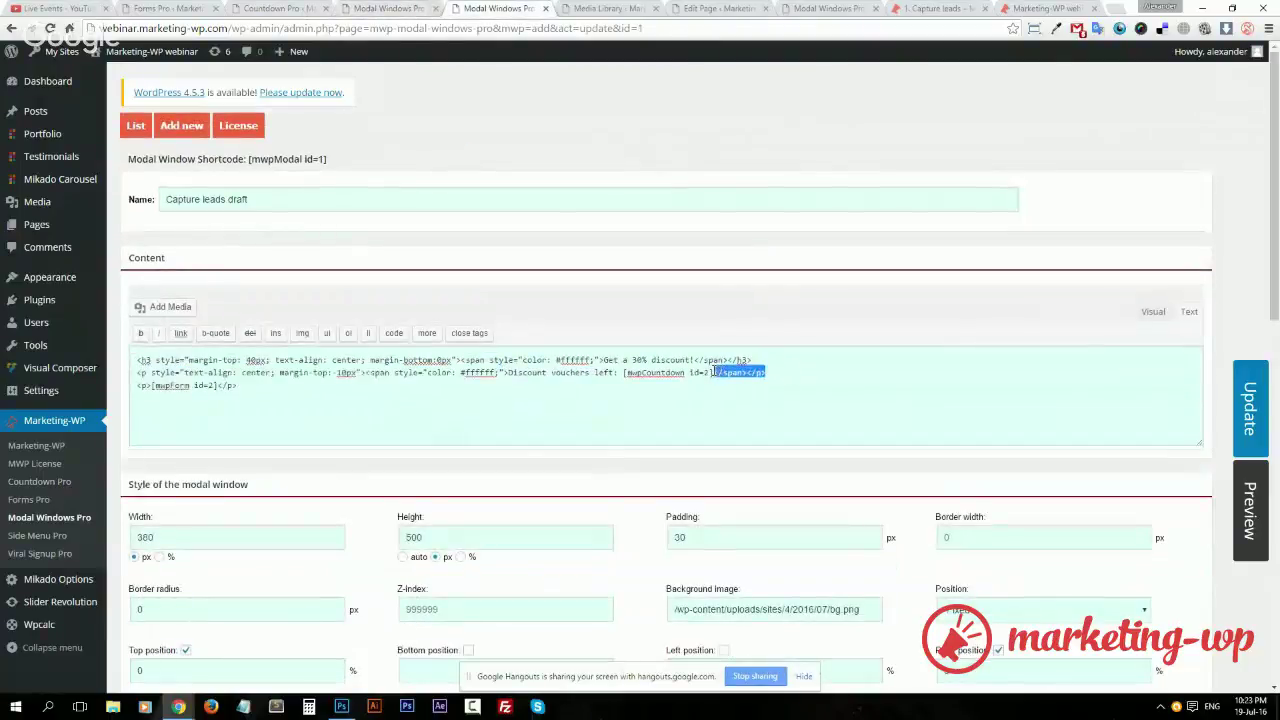
click(371, 6)
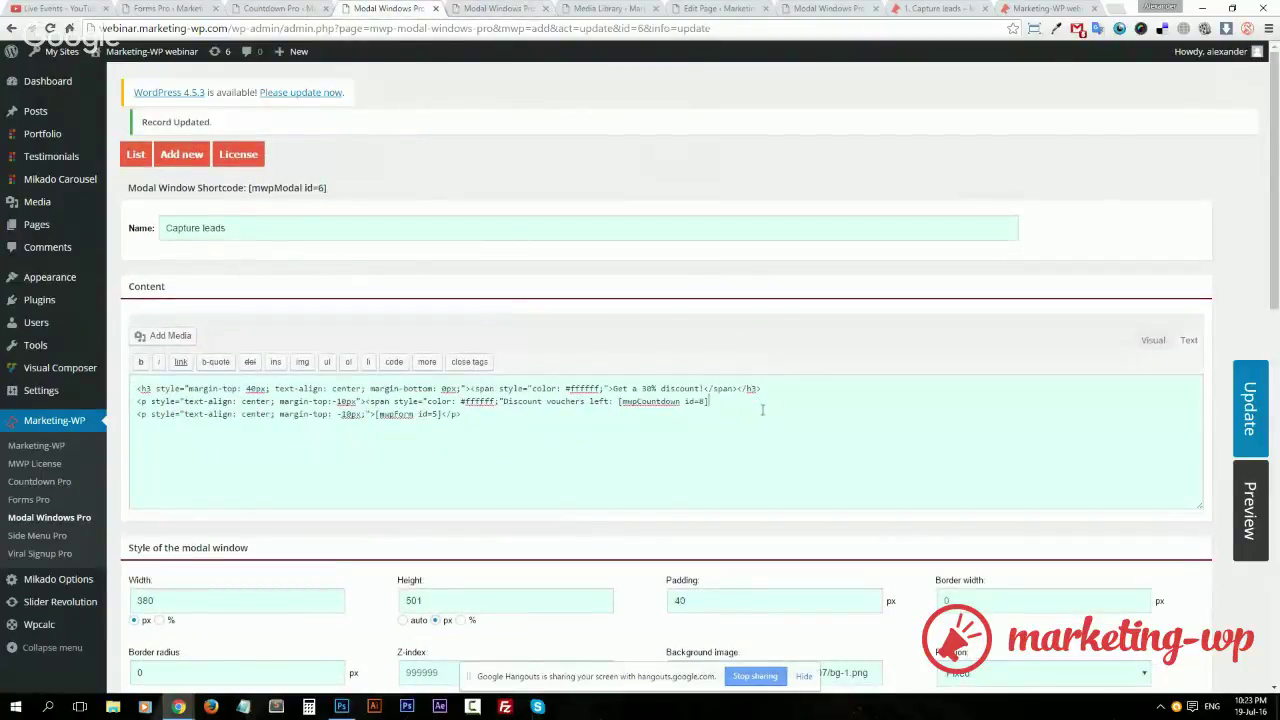
key(ctrl+v)
text(>)
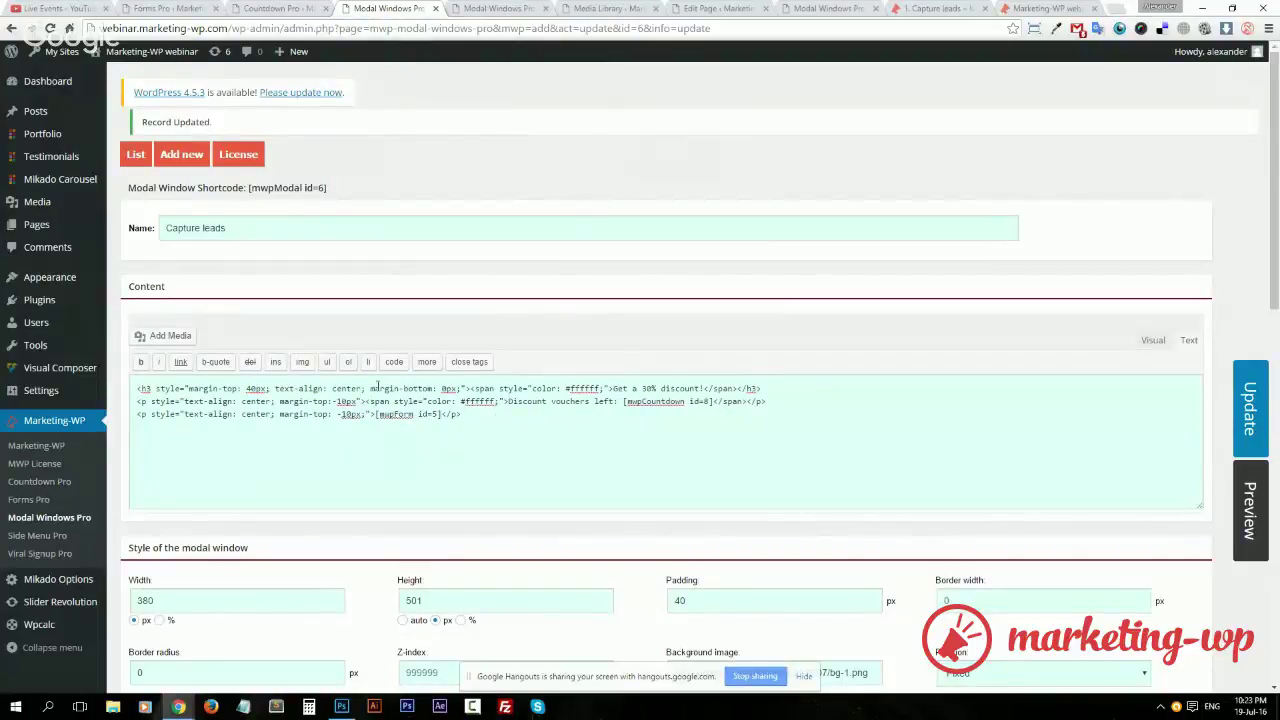
Review the lines' margins and white text colour, then update the modal window
drag(381, 389, 465, 390)
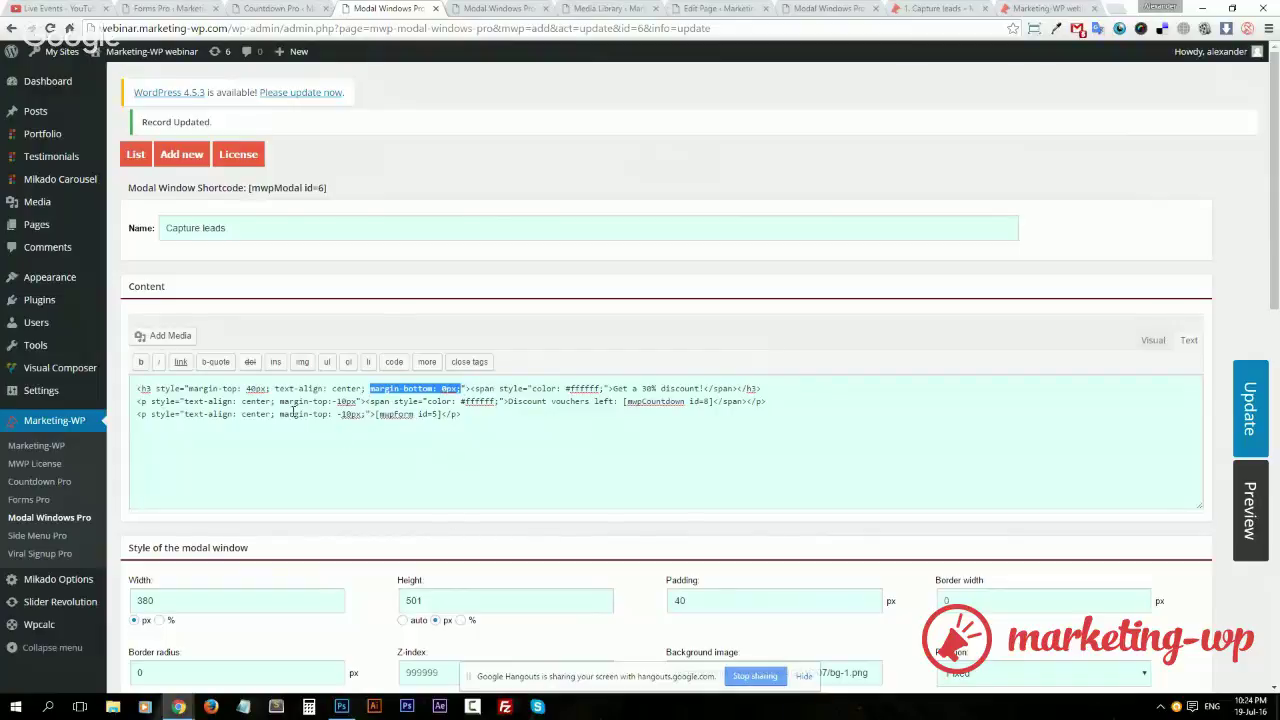
drag(280, 401, 357, 401)
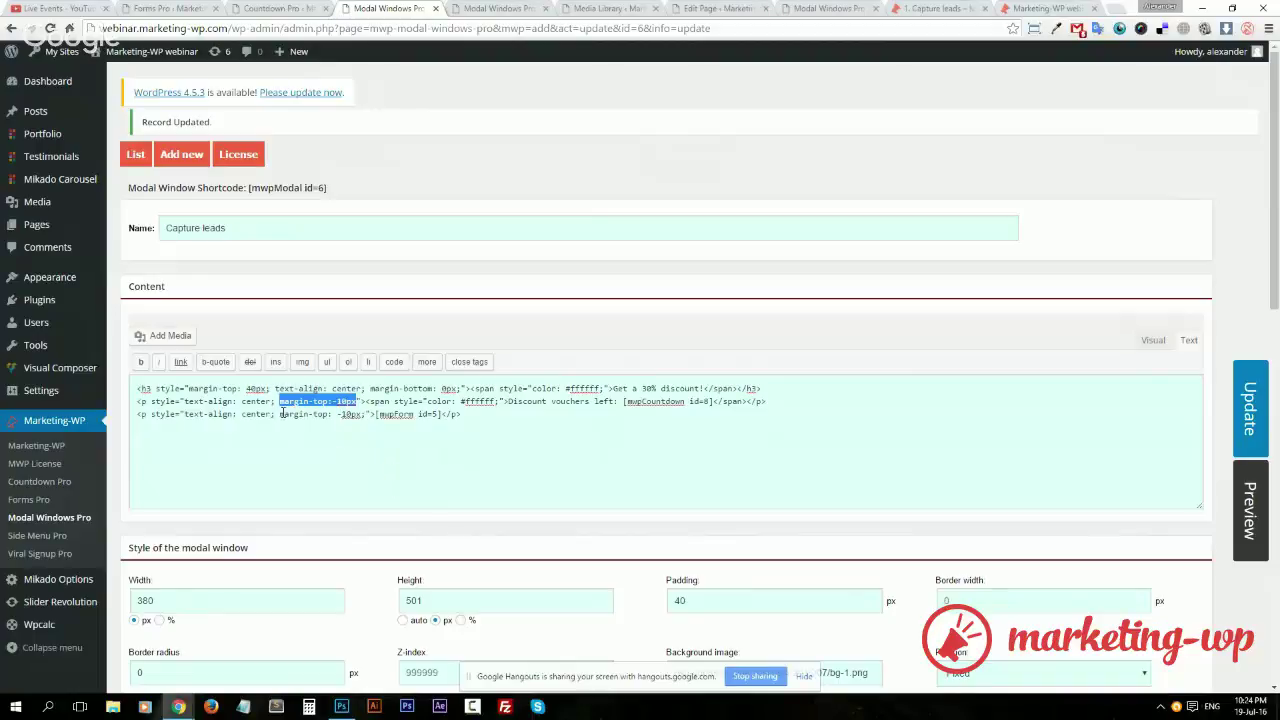
drag(283, 413, 356, 414)
click(346, 418)
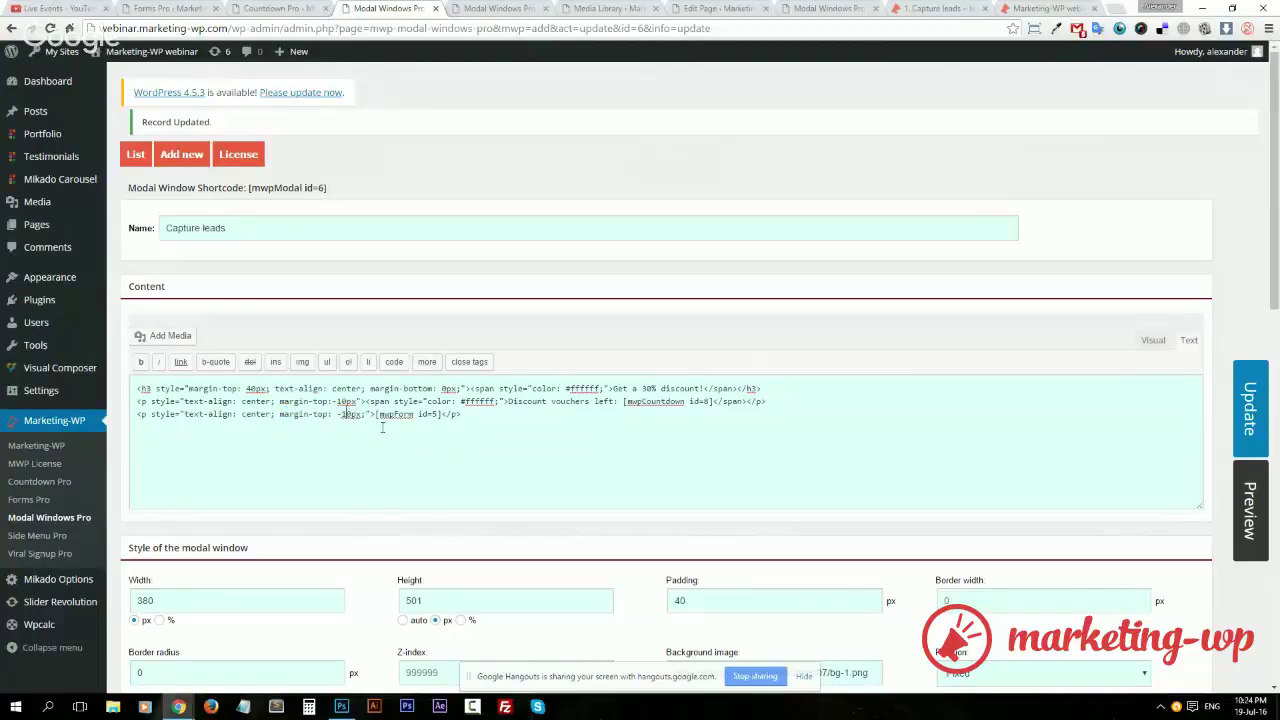
drag(437, 401, 498, 402)
click(1155, 342)
click(1185, 350)
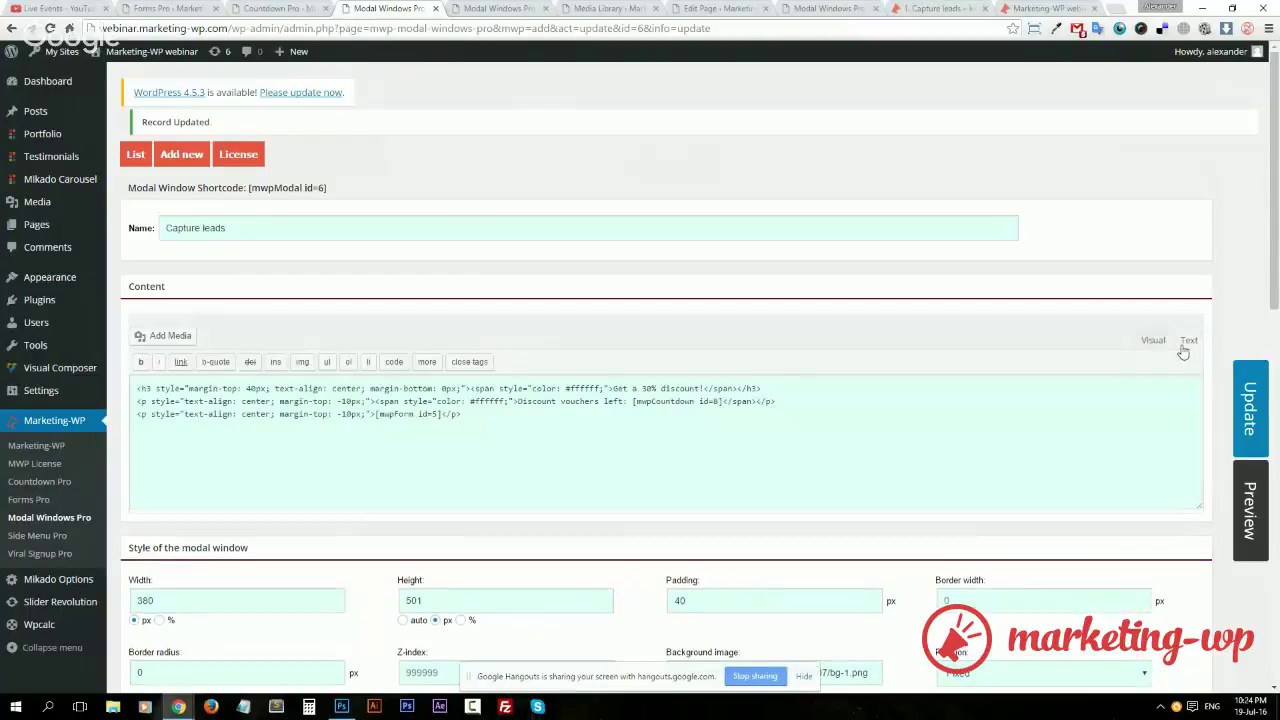
click(1240, 418)
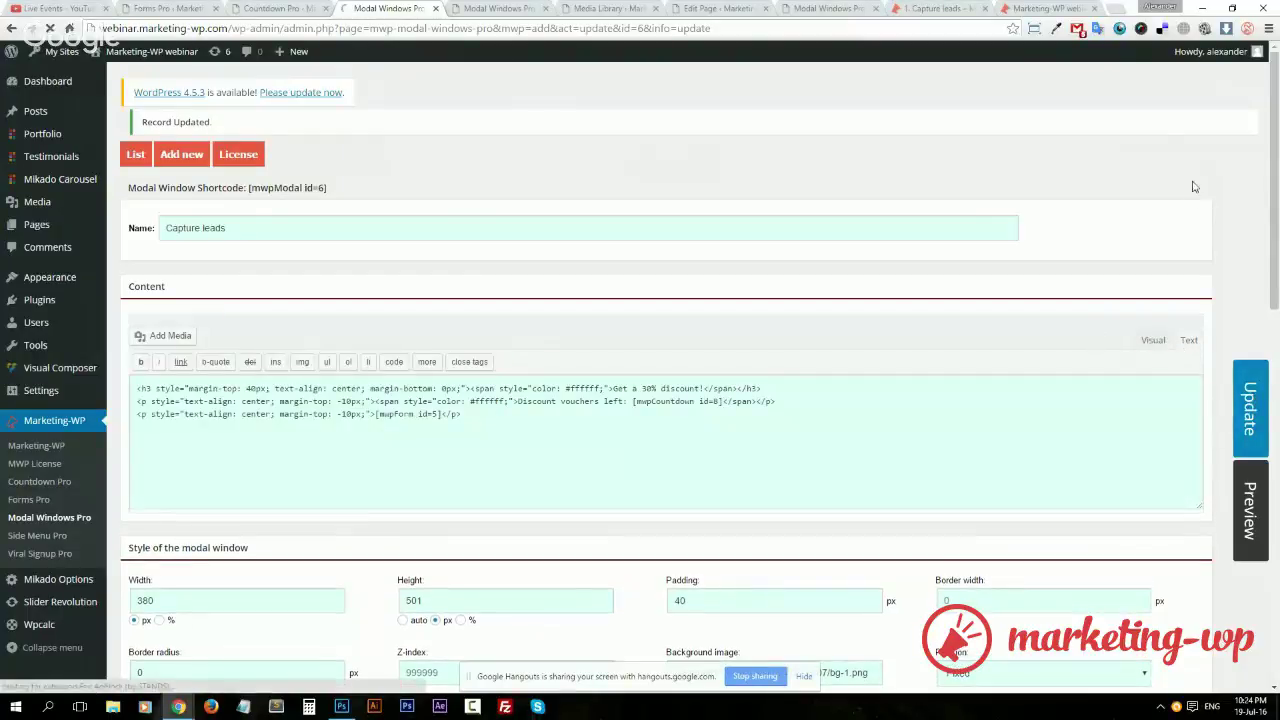
click(935, 8)
Reload the live page and highlight the popup's vouchers-left counter as it ticks down
key(F5)
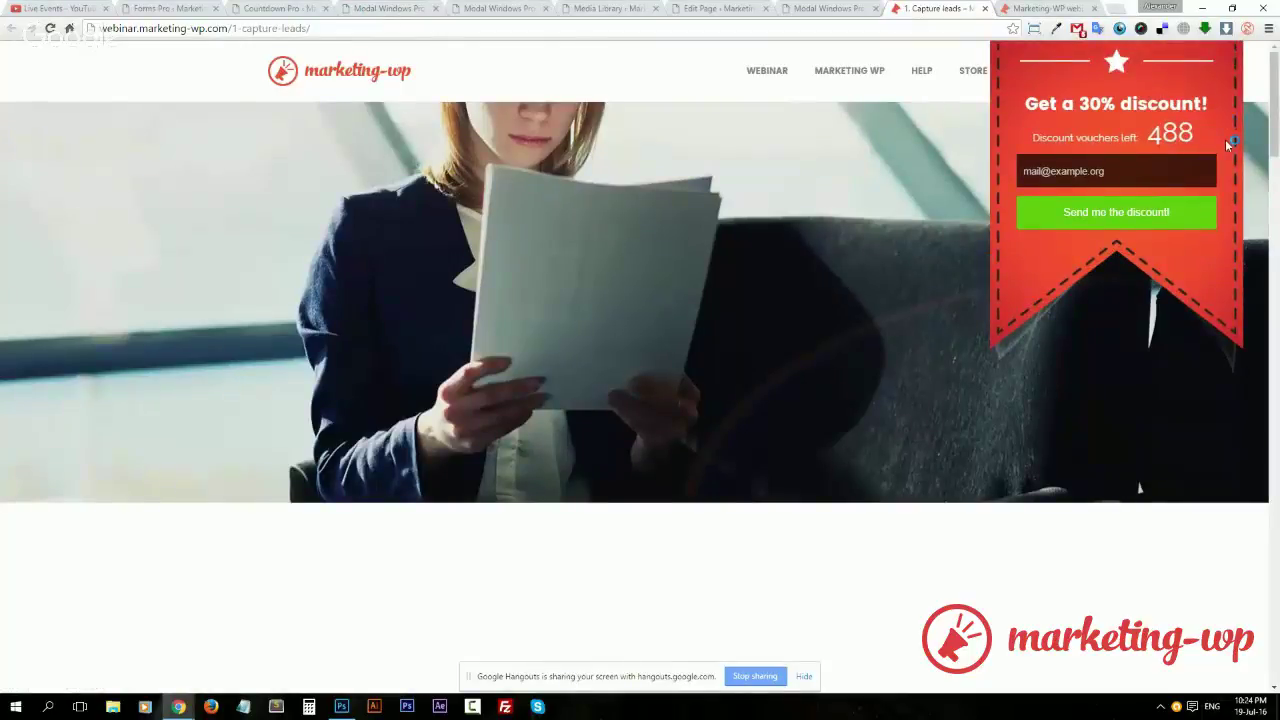
drag(1199, 129, 1145, 128)
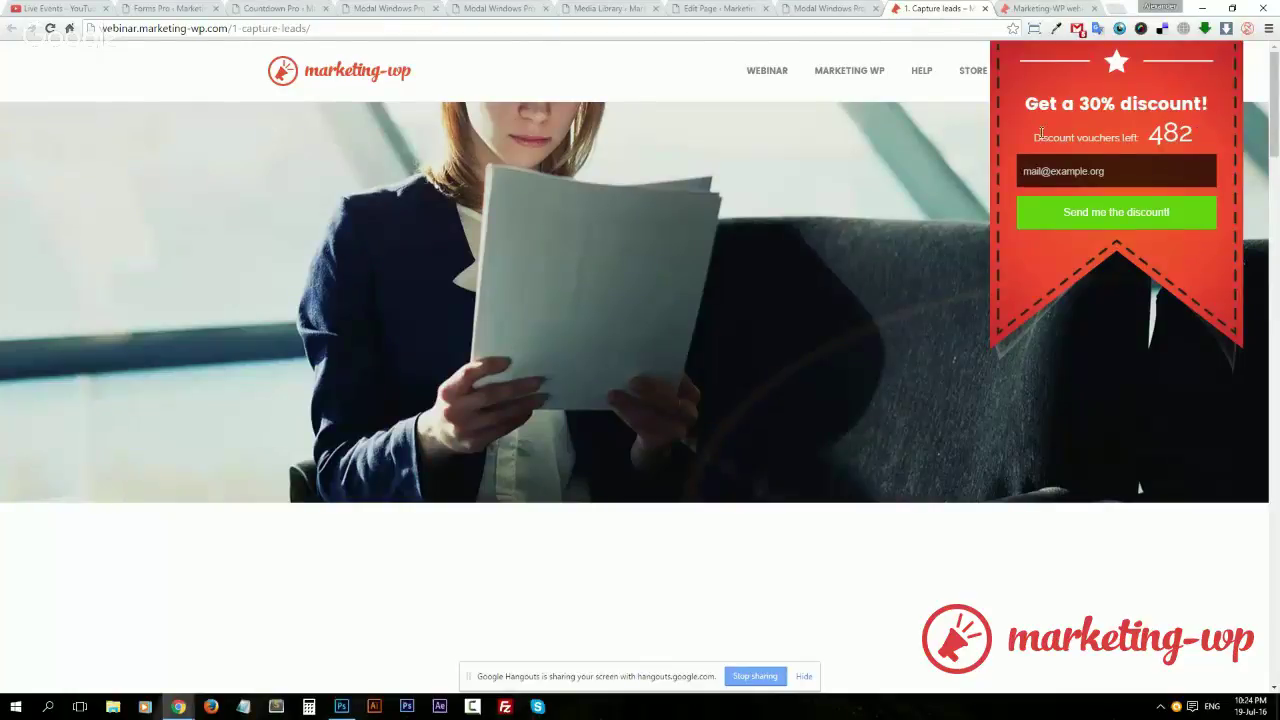
drag(1036, 137, 1218, 133)
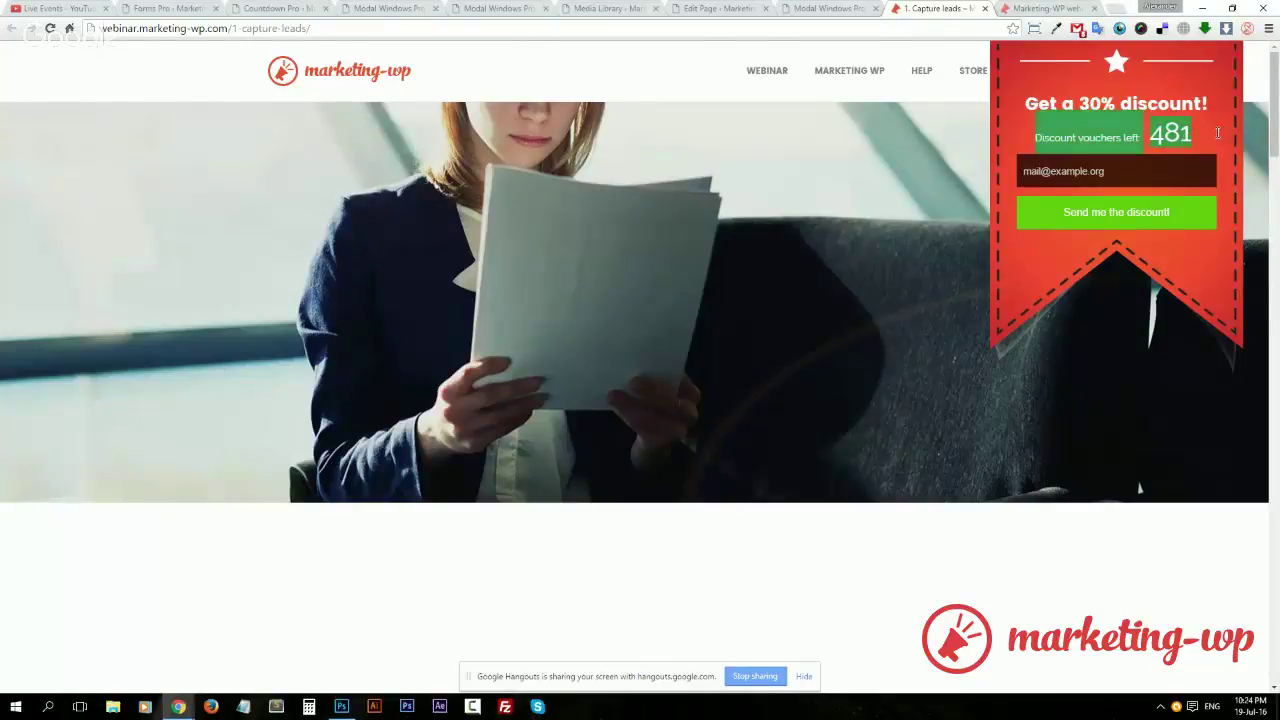
click(1167, 137)
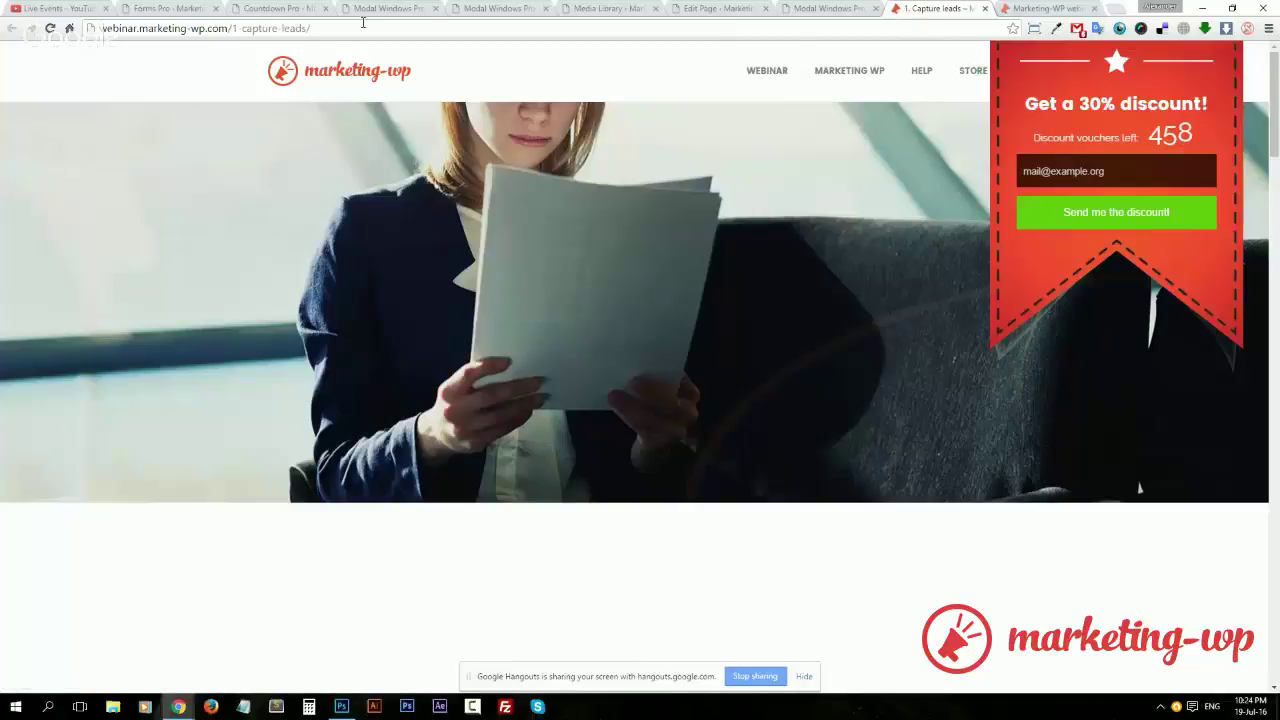
click(270, 9)
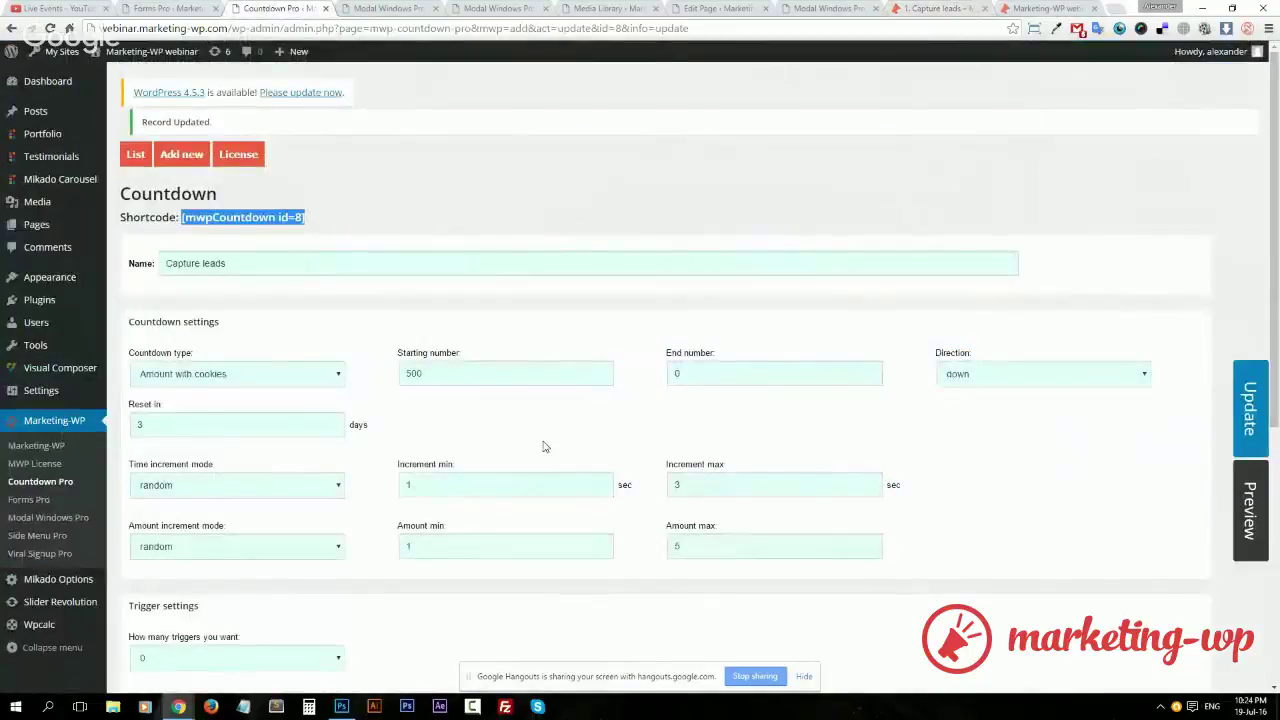
Set the countdown's number of triggers to 1
scroll(546, 443, down, 5)
click(318, 216)
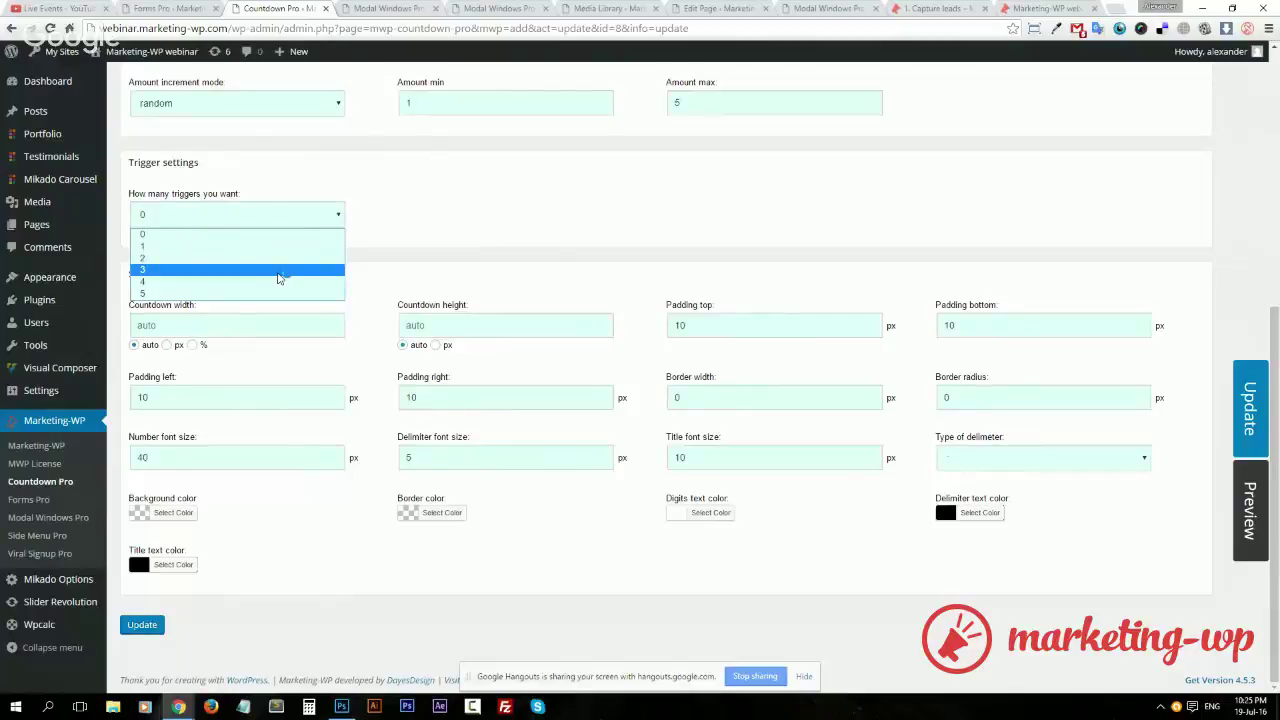
click(279, 270)
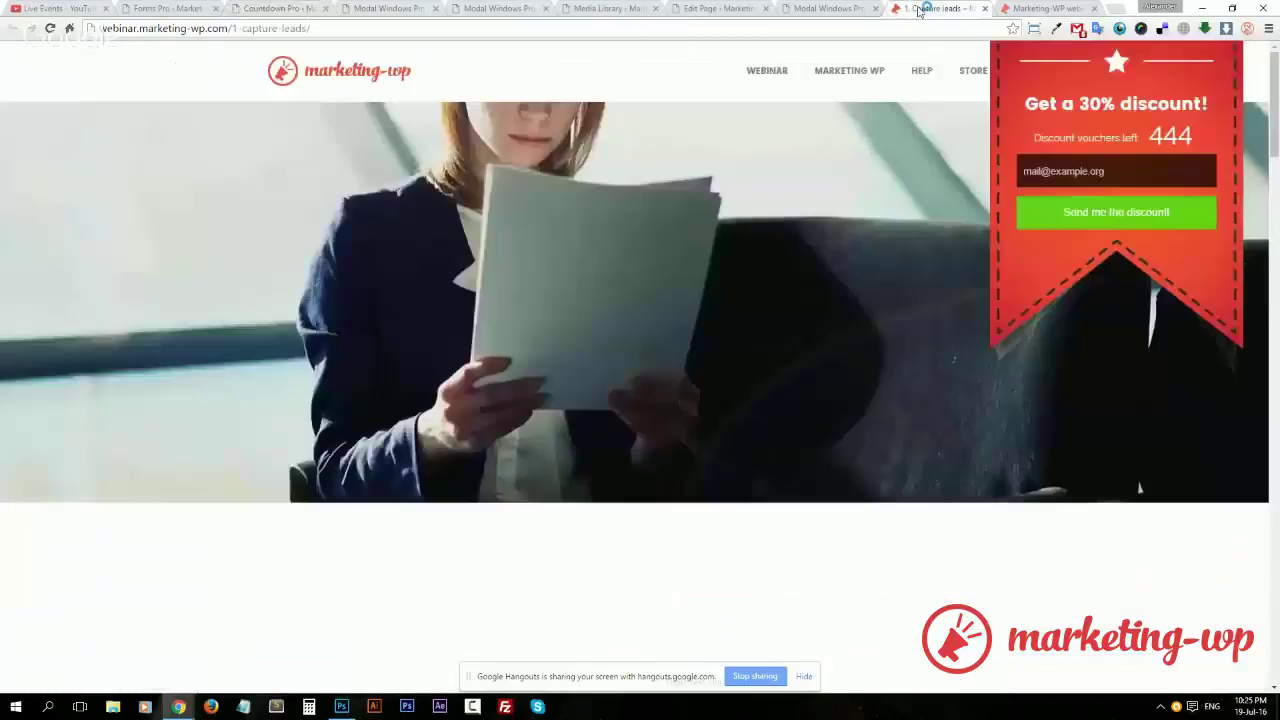
click(940, 8)
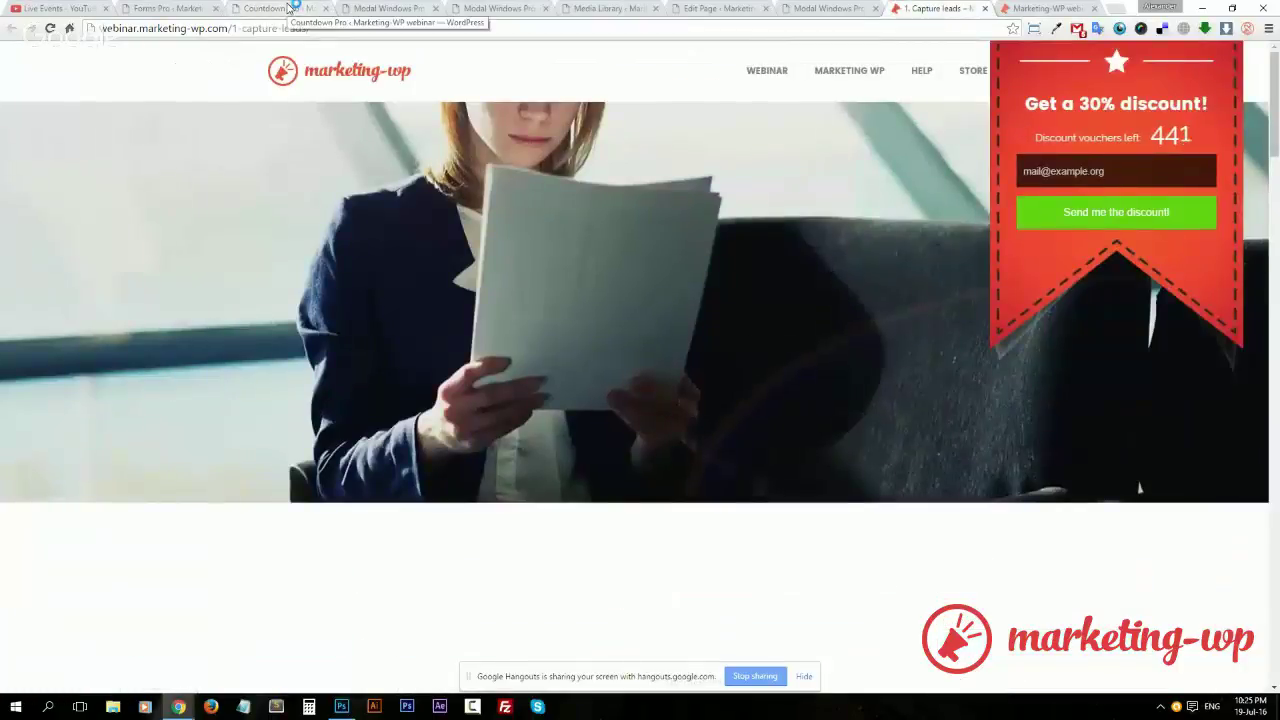
click(288, 8)
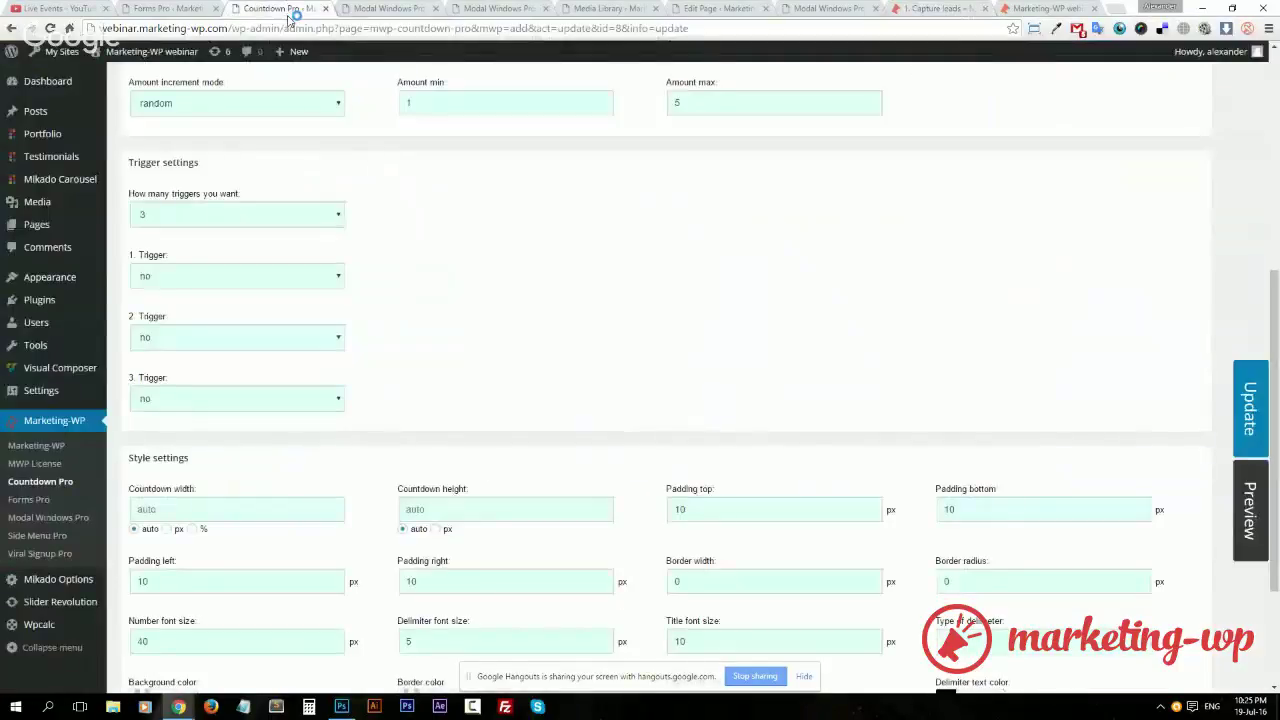
click(257, 212)
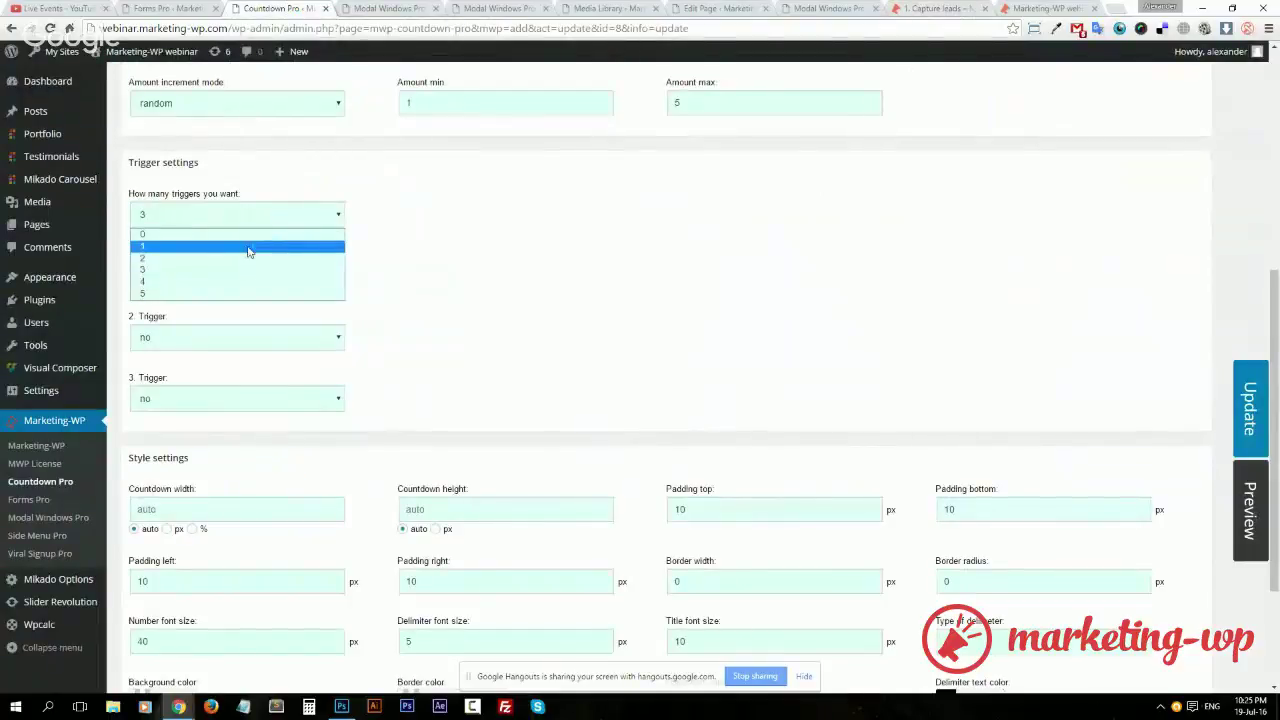
click(249, 247)
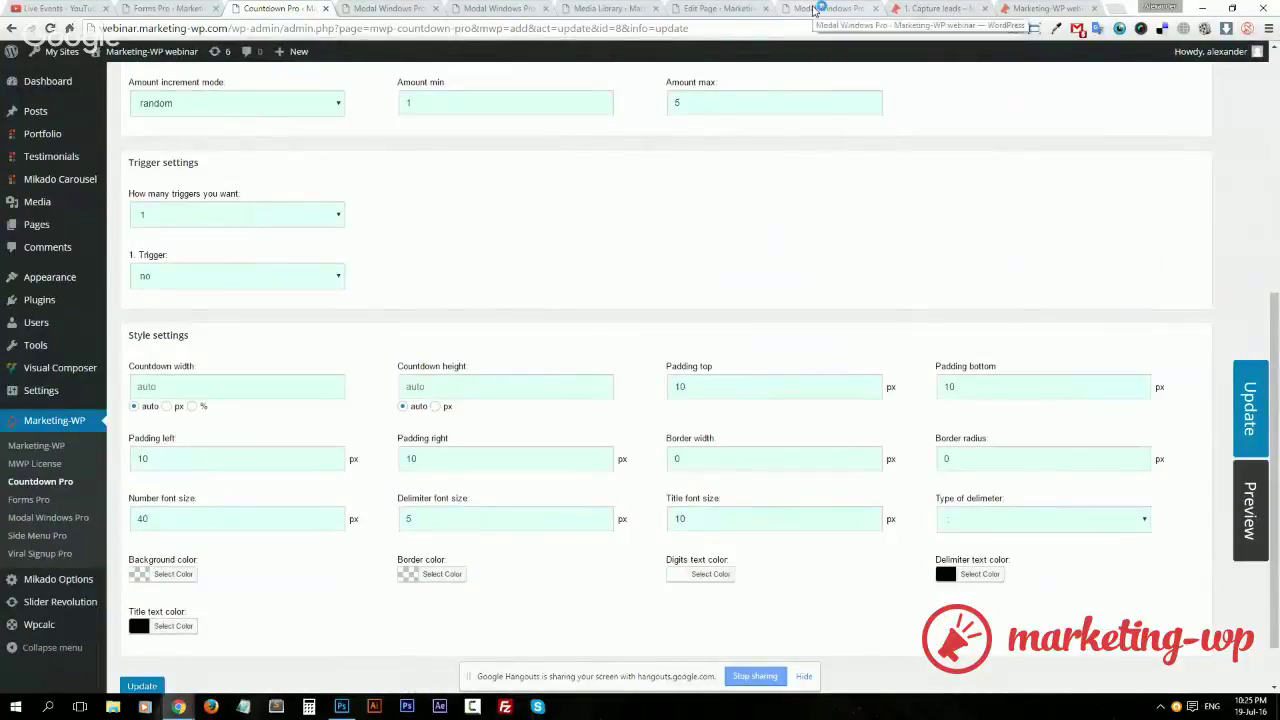
click(935, 10)
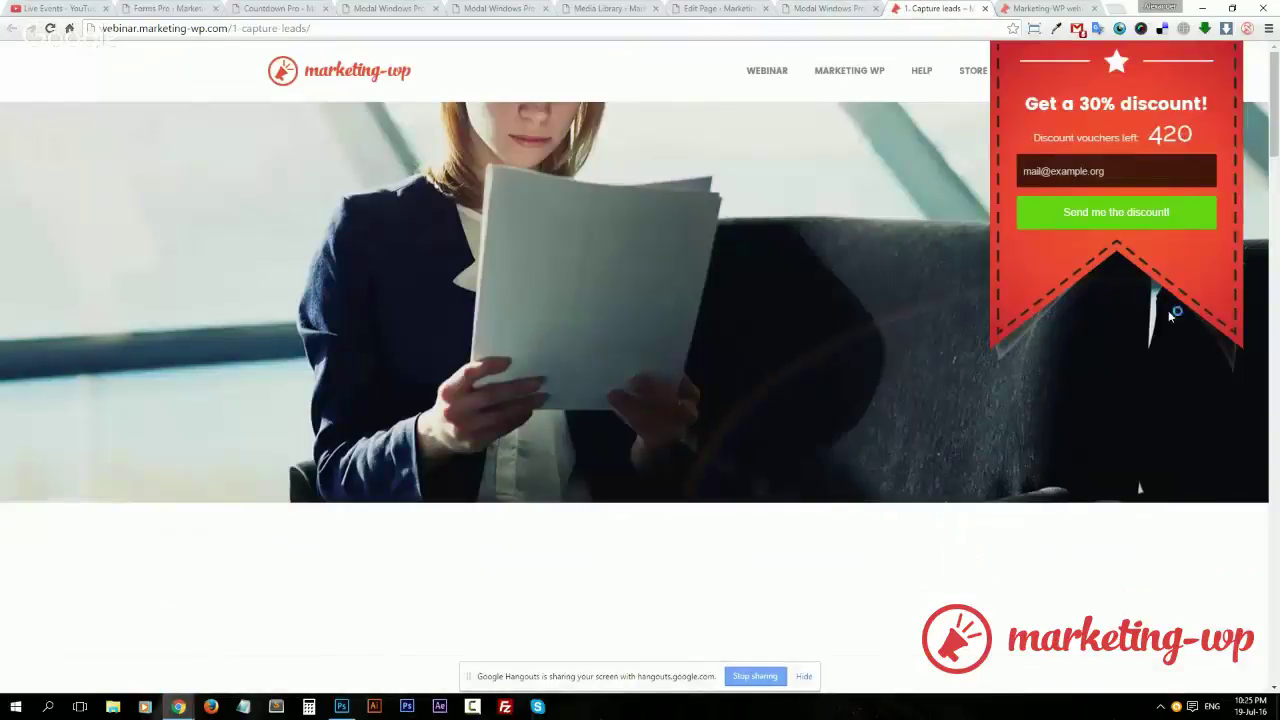
click(257, 12)
Make the trigger 'Hide modal window' for modal window ID mwp-modal-id-6 and update
click(270, 281)
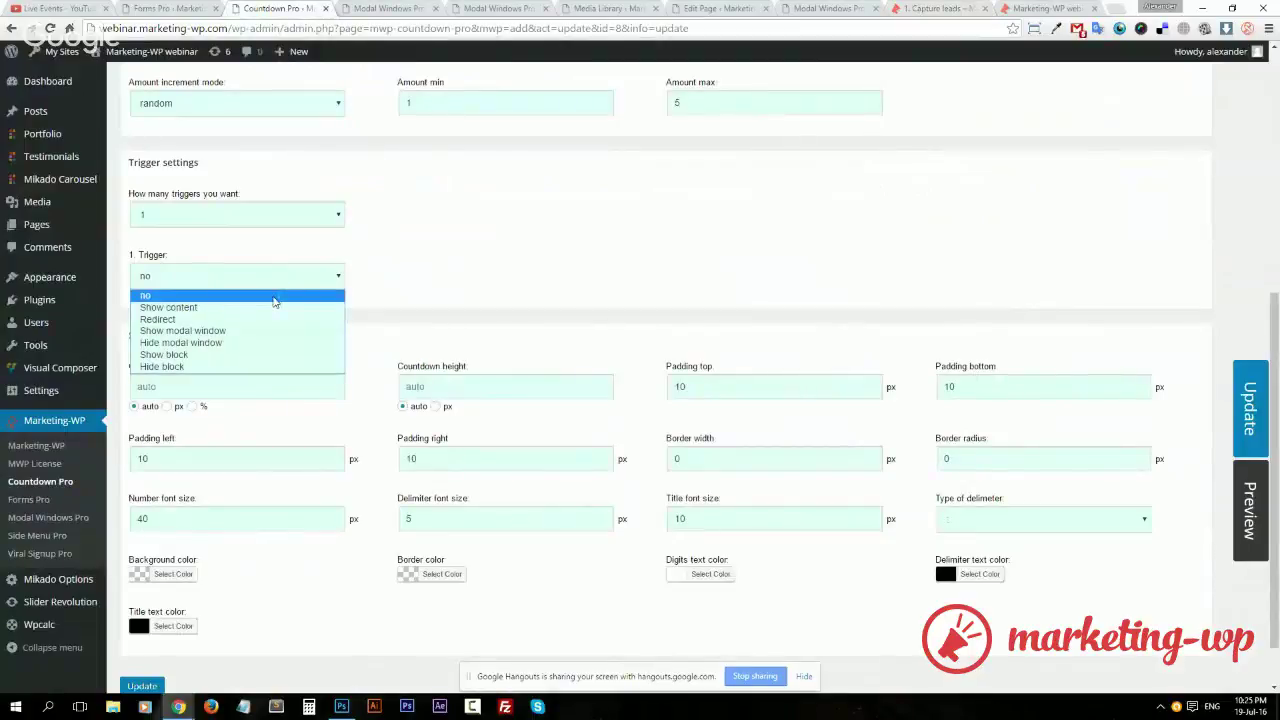
click(254, 347)
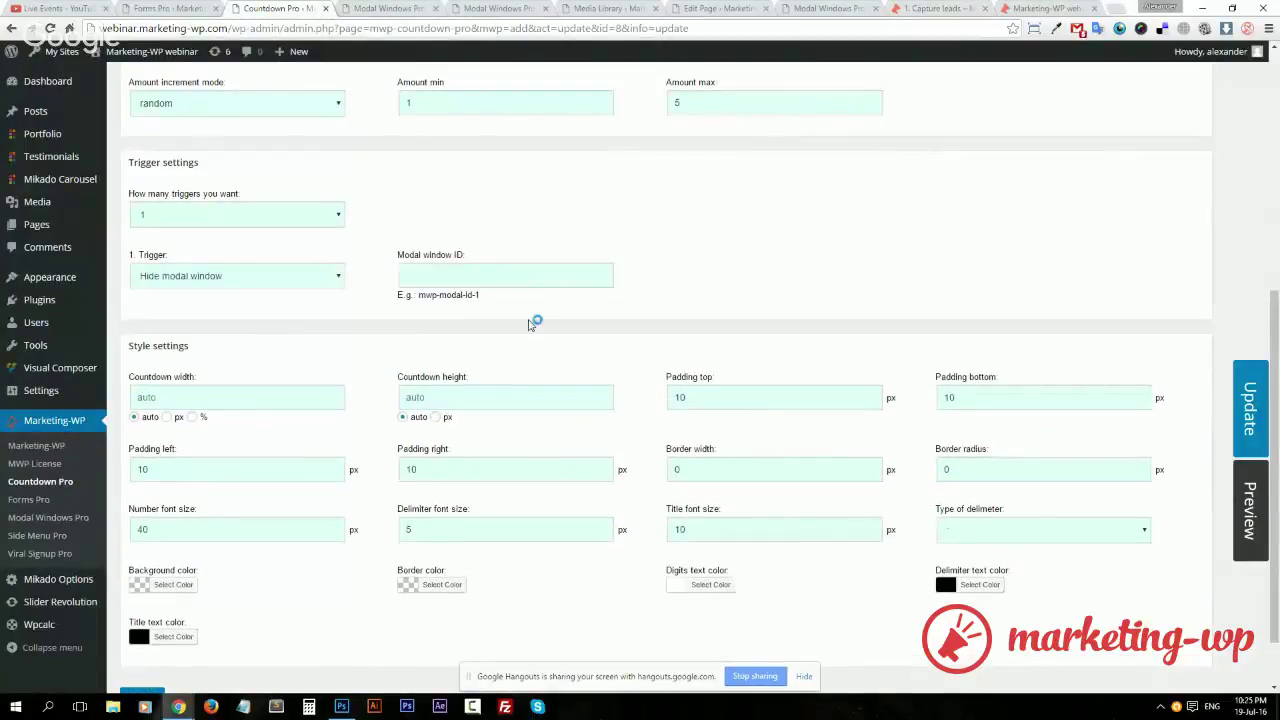
drag(482, 296, 420, 295)
key(ctrl+c)
click(518, 271)
key(ctrl+v)
double_click(478, 274)
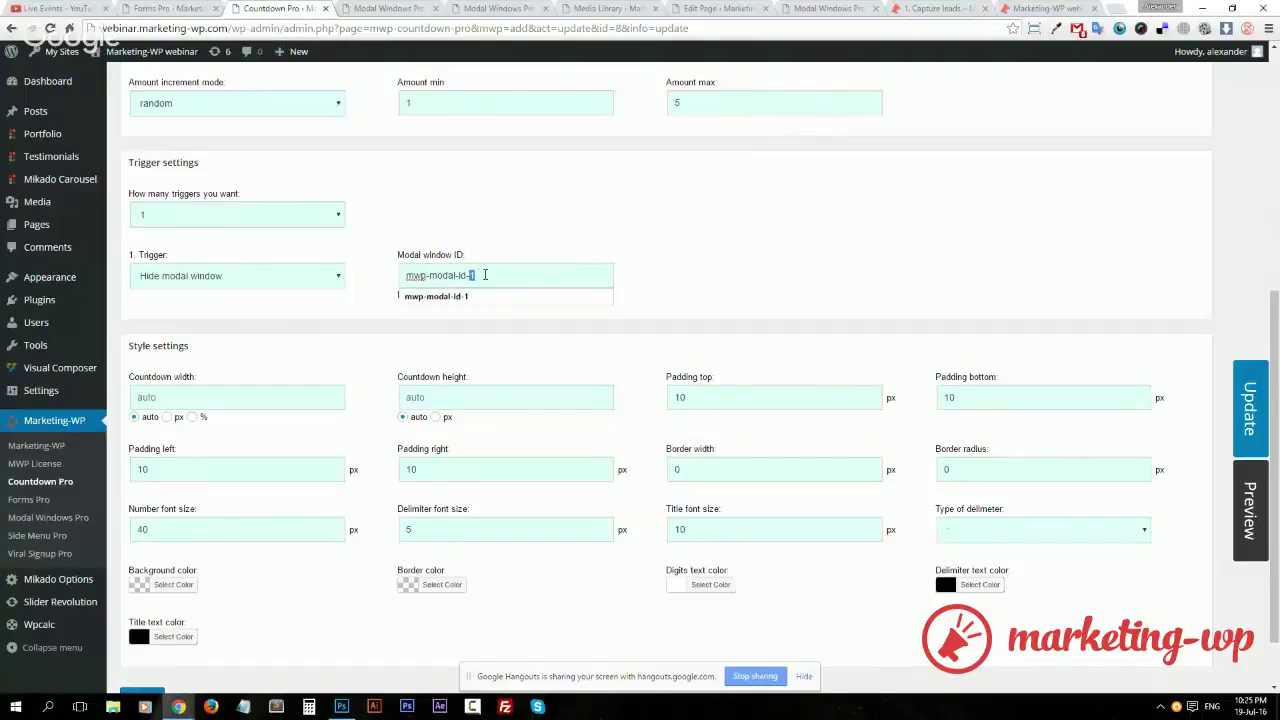
text(6)
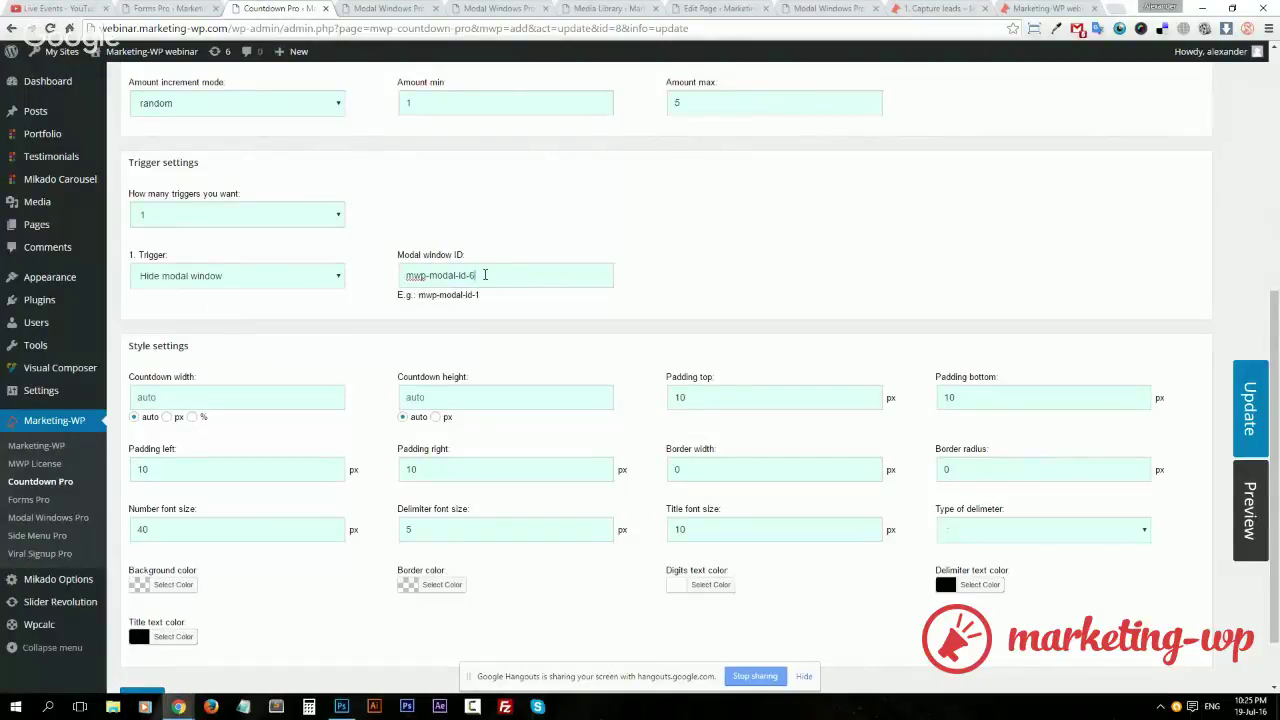
click(422, 9)
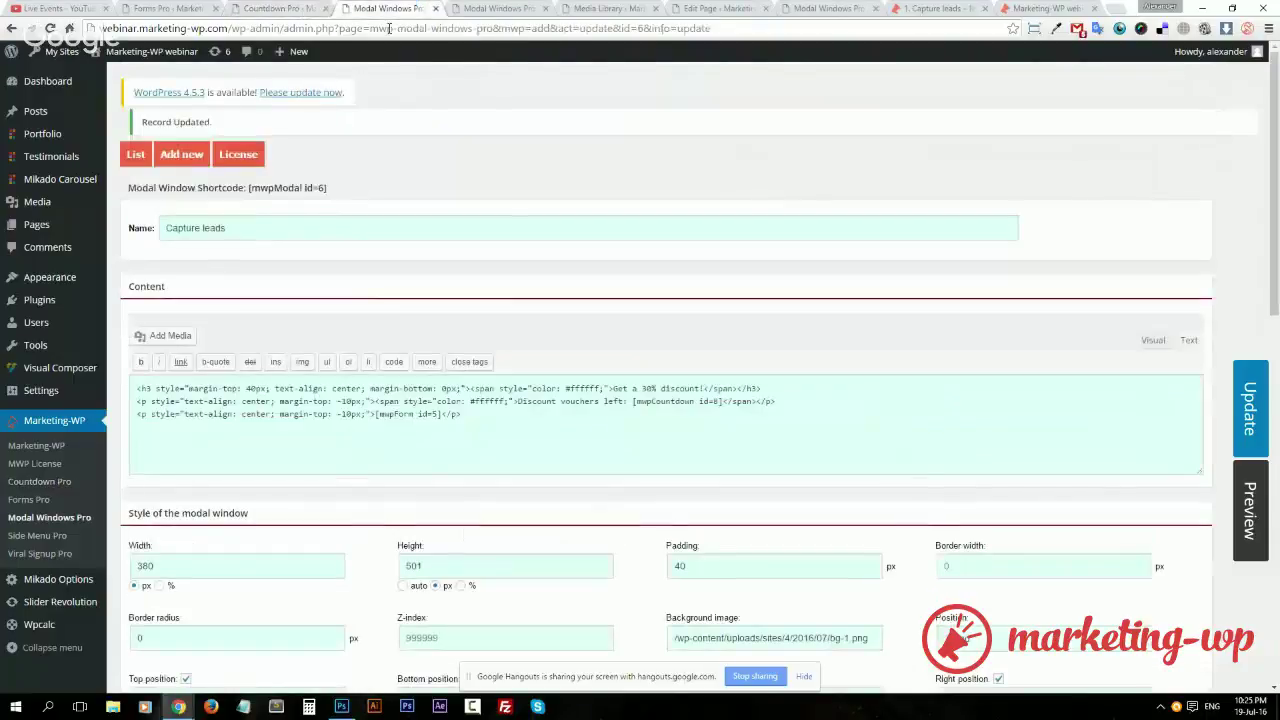
click(291, 7)
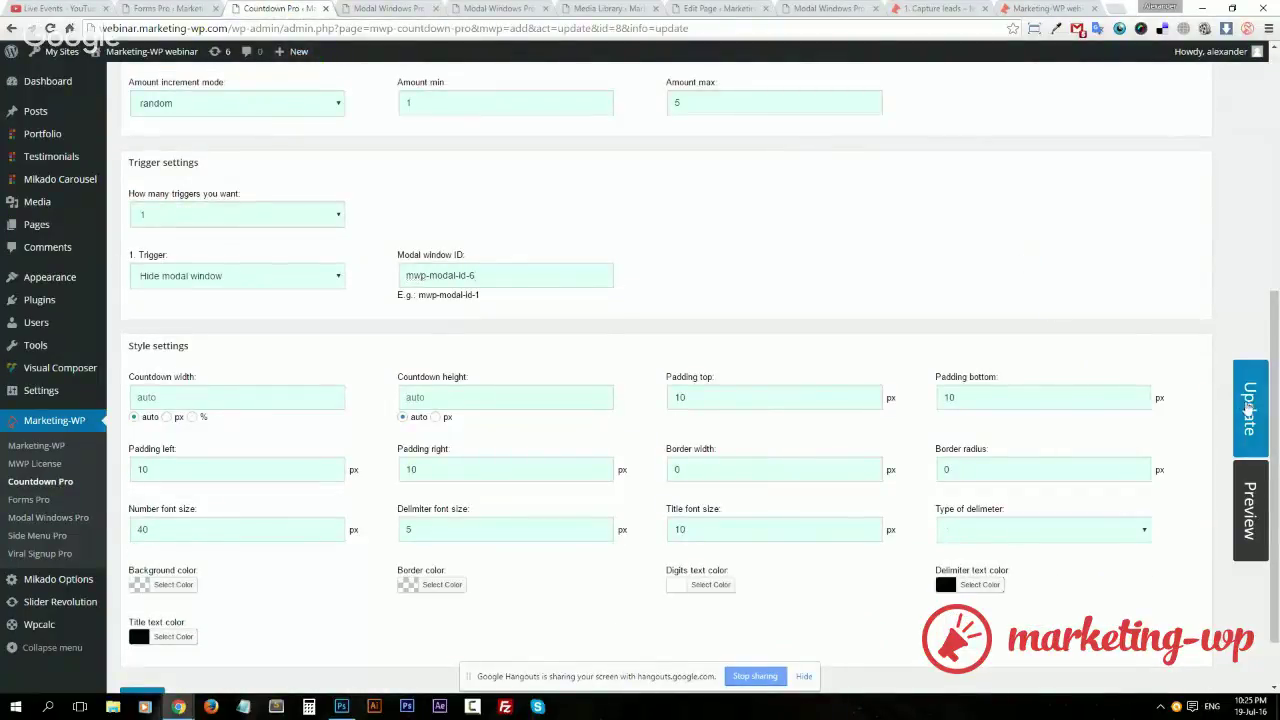
click(1248, 405)
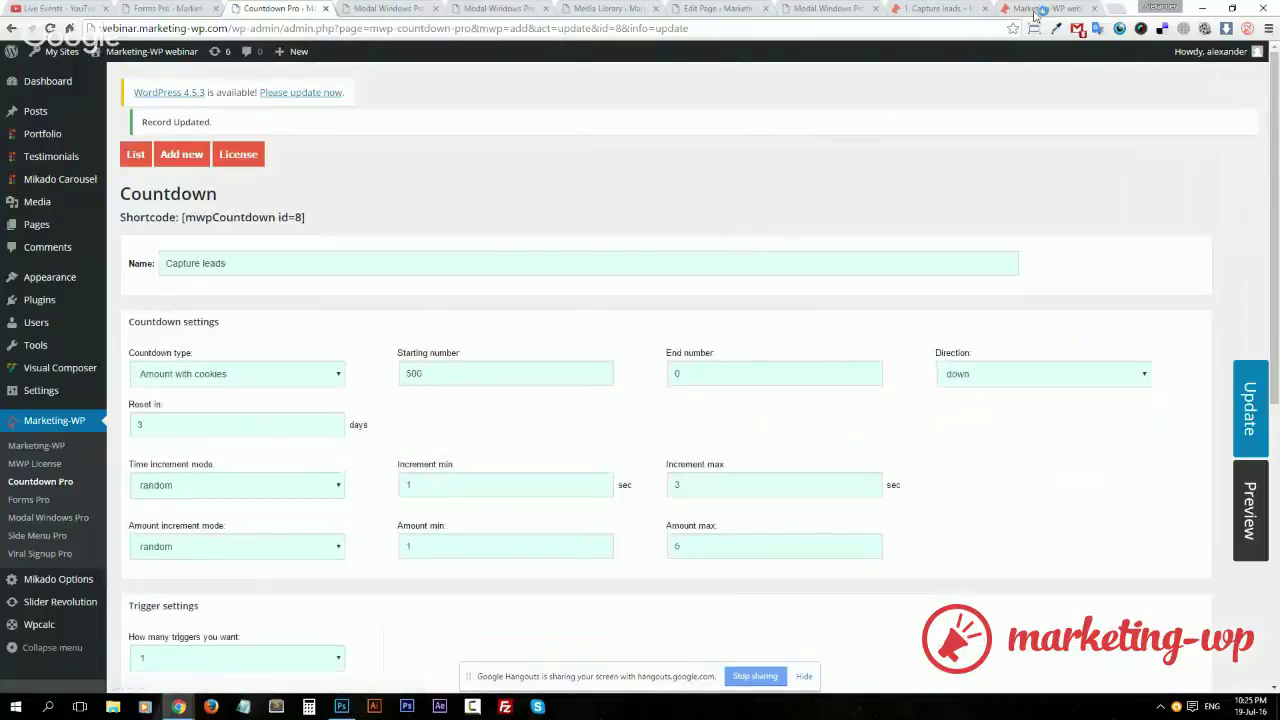
click(1036, 10)
Change the Capture leads countdown's starting number from 500 to 10 and update it
click(935, 8)
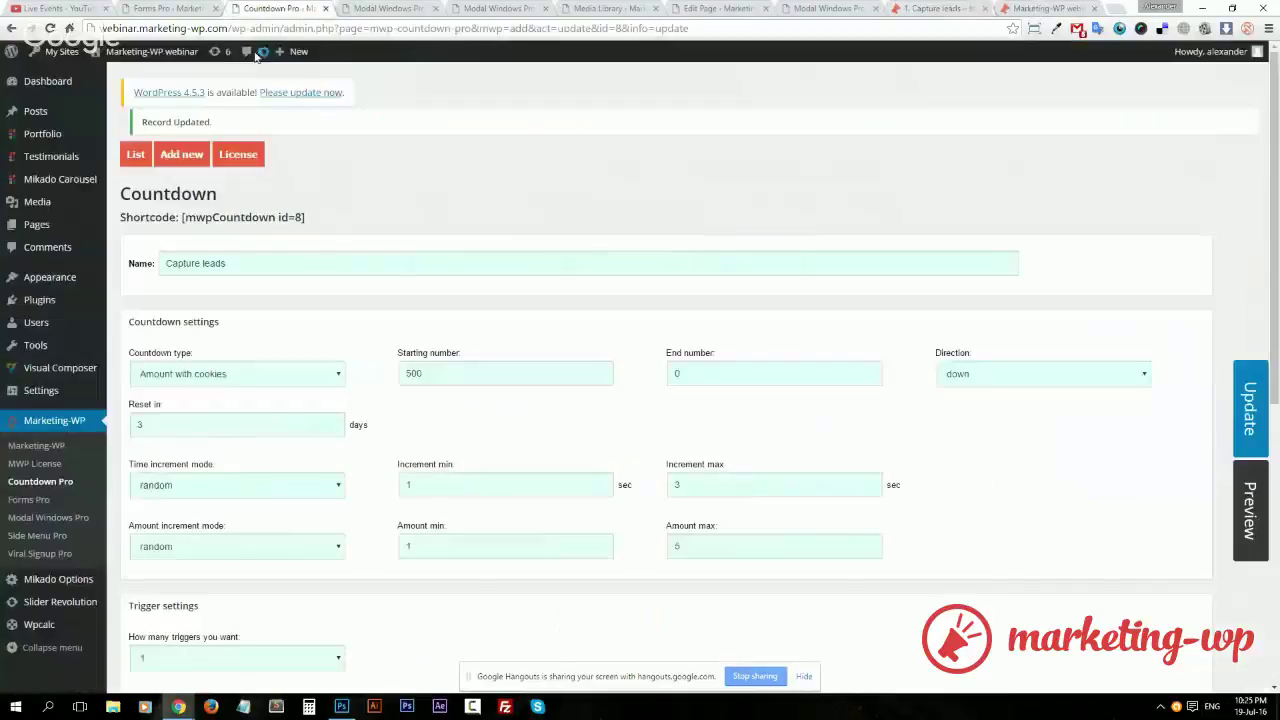
click(262, 10)
click(165, 8)
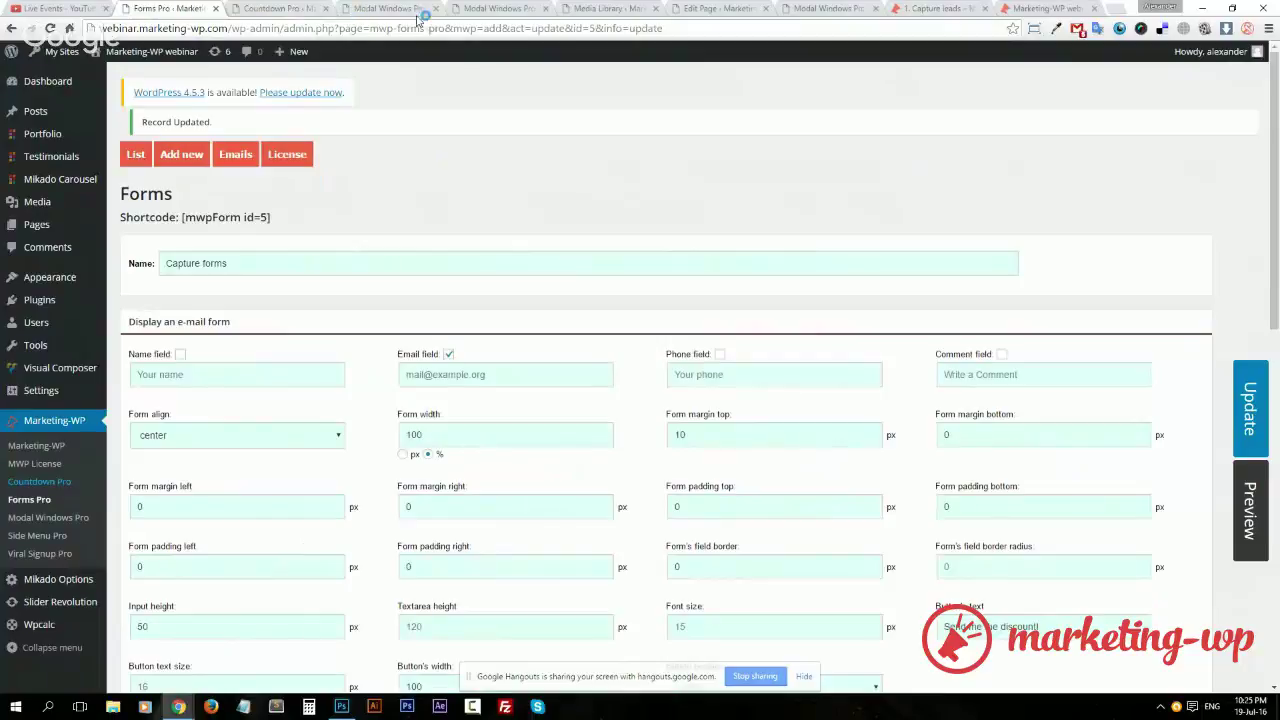
click(385, 10)
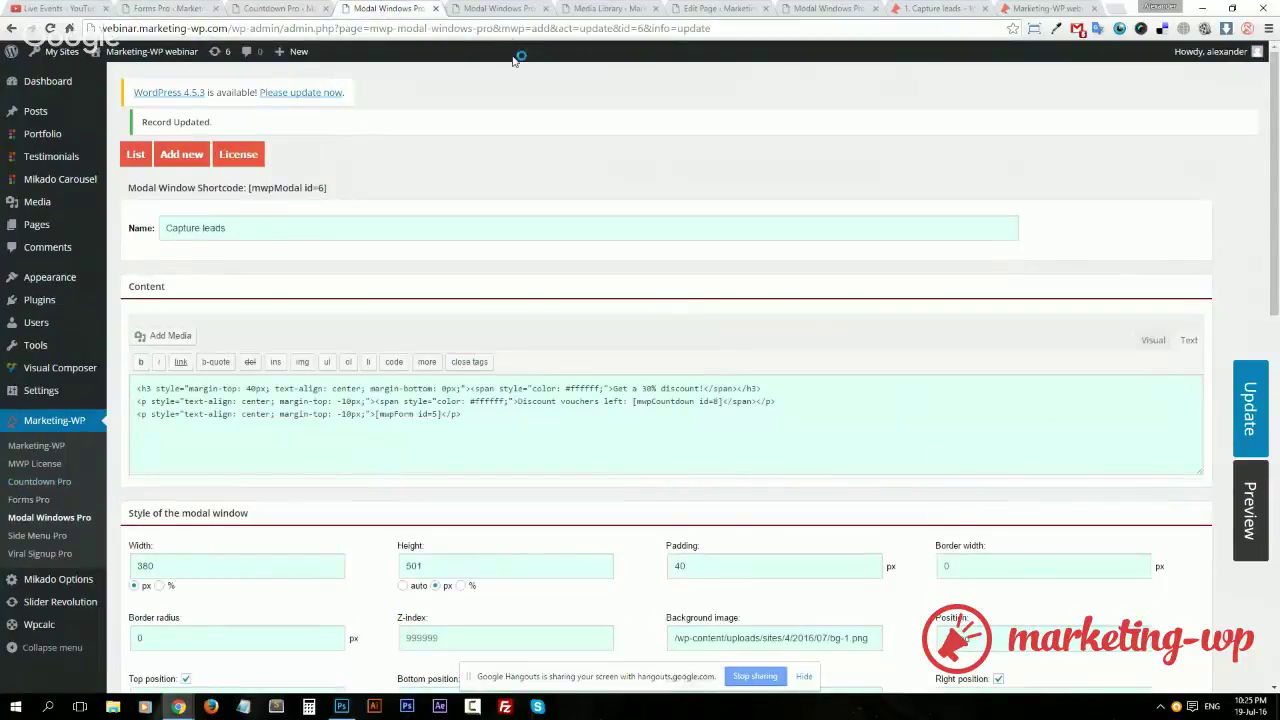
click(285, 8)
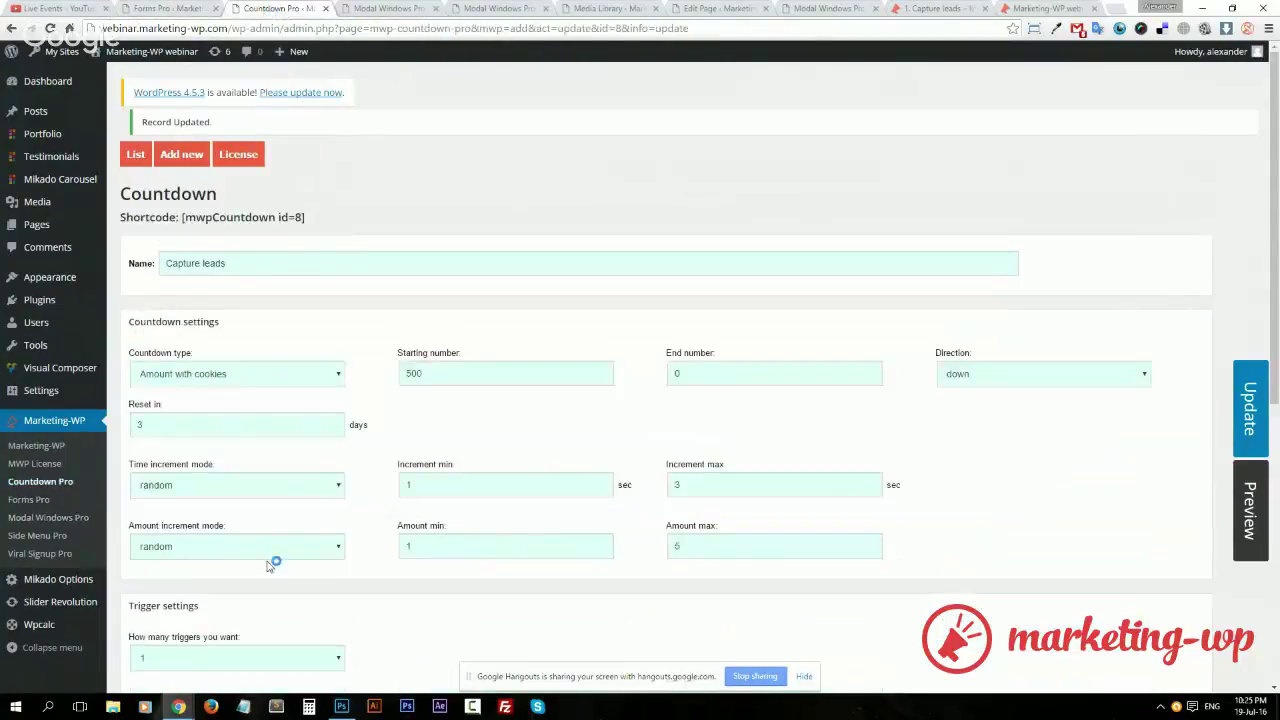
double_click(414, 372)
text(10)
click(1262, 416)
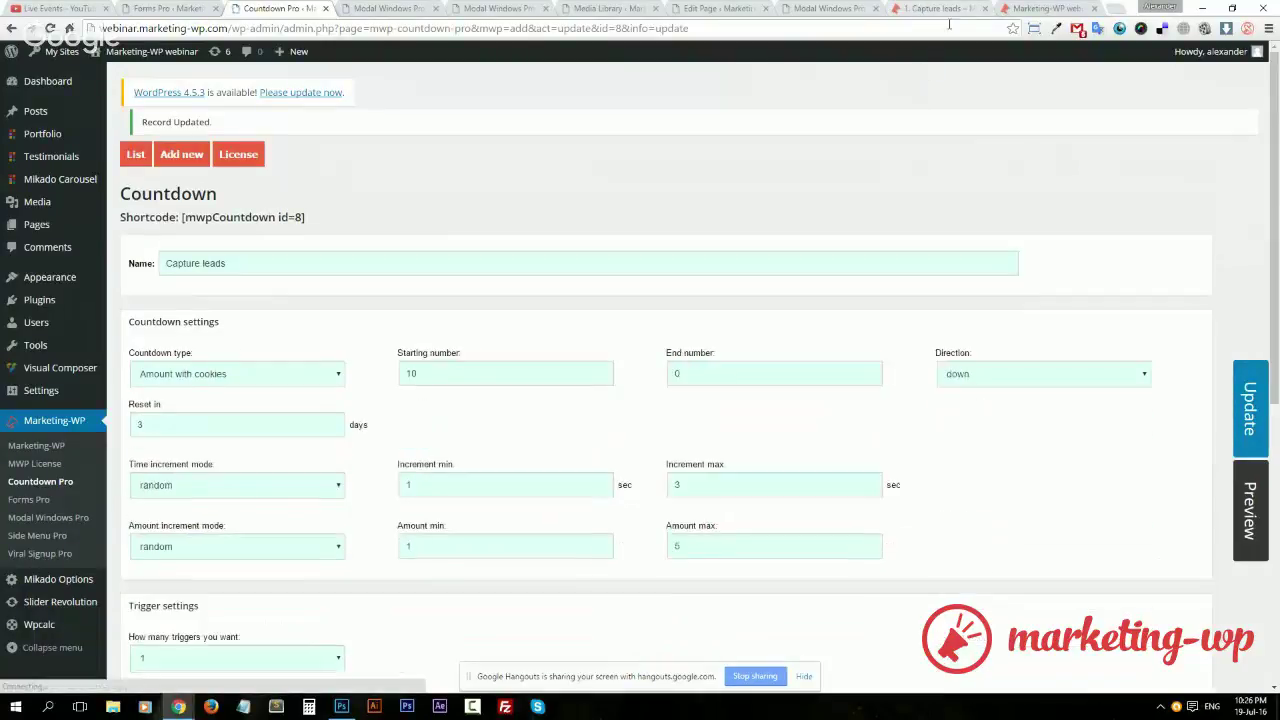
click(940, 9)
Load the Capture leads page in an incognito window to test the popup, then close it
click(316, 28)
key(ctrl+c)
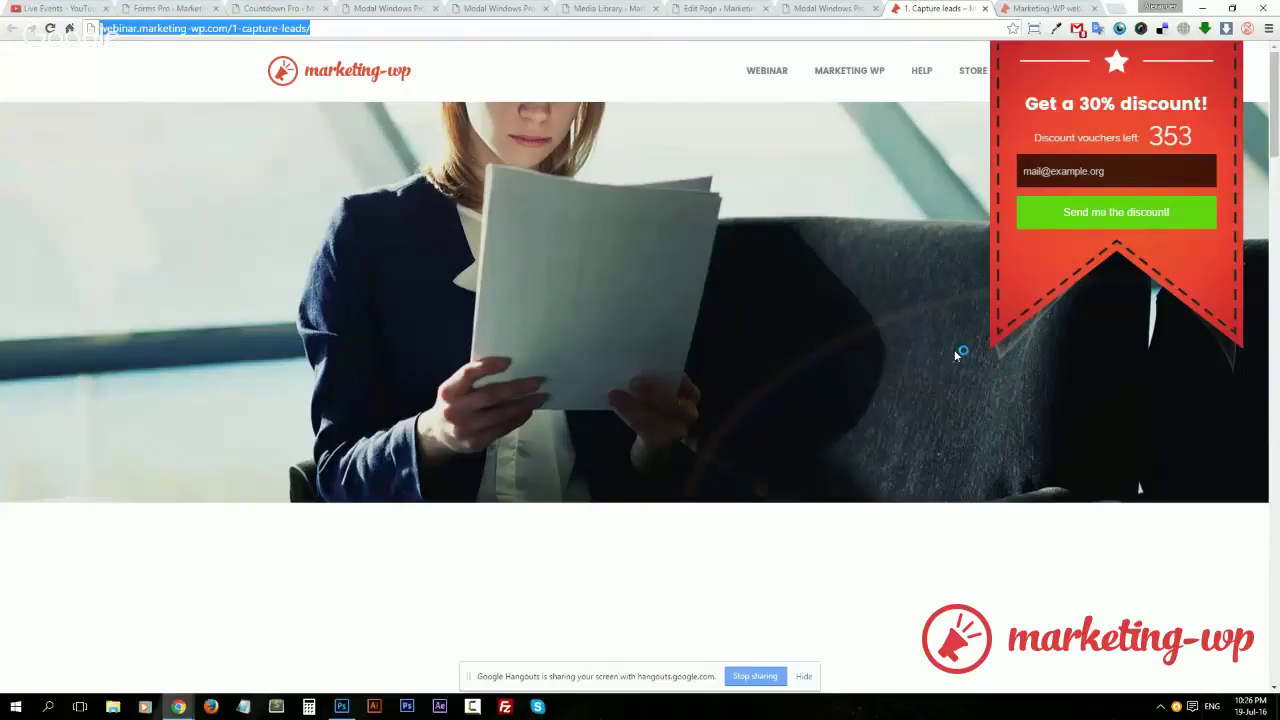
key(ctrl+shift+n)
key(ctrl+v)
key(Return)
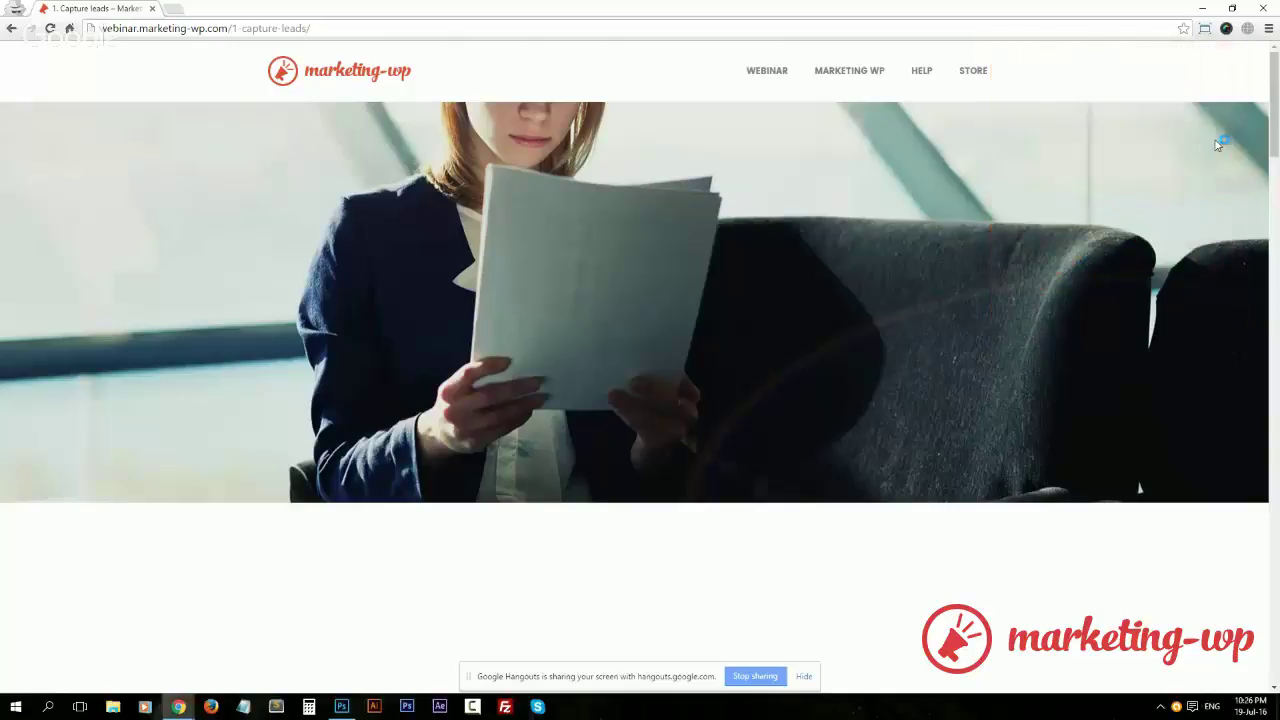
click(1264, 9)
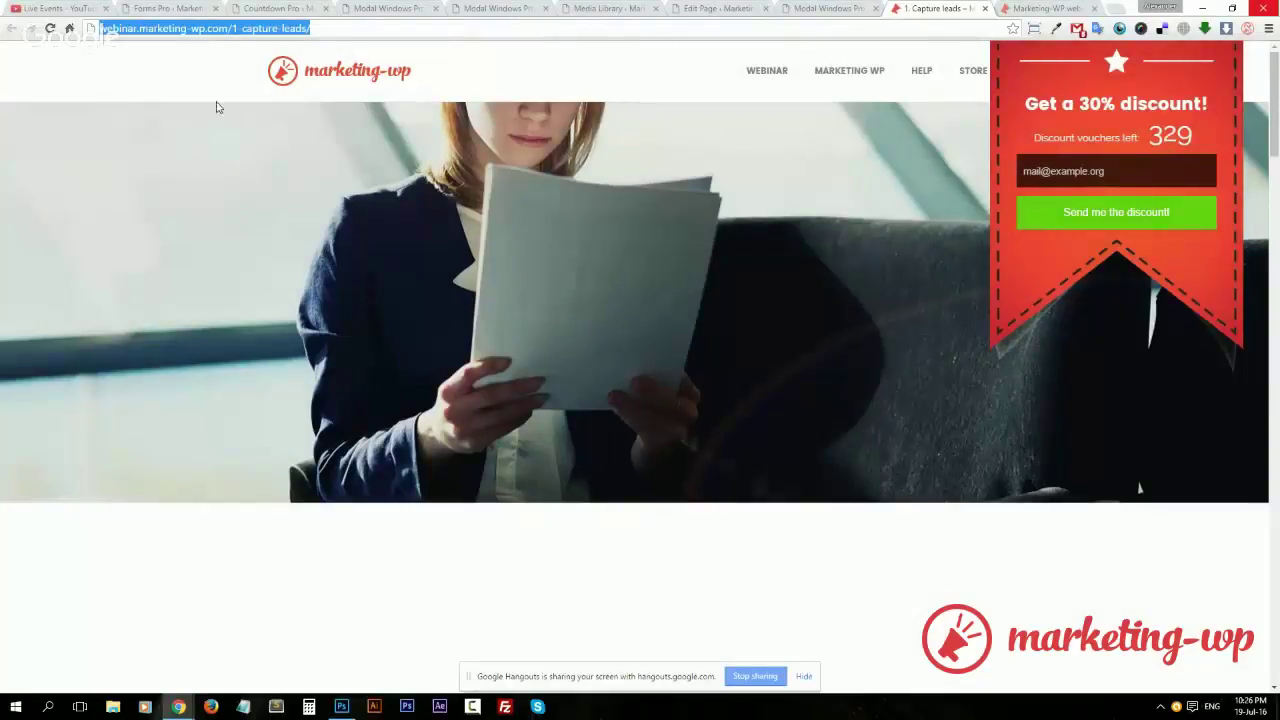